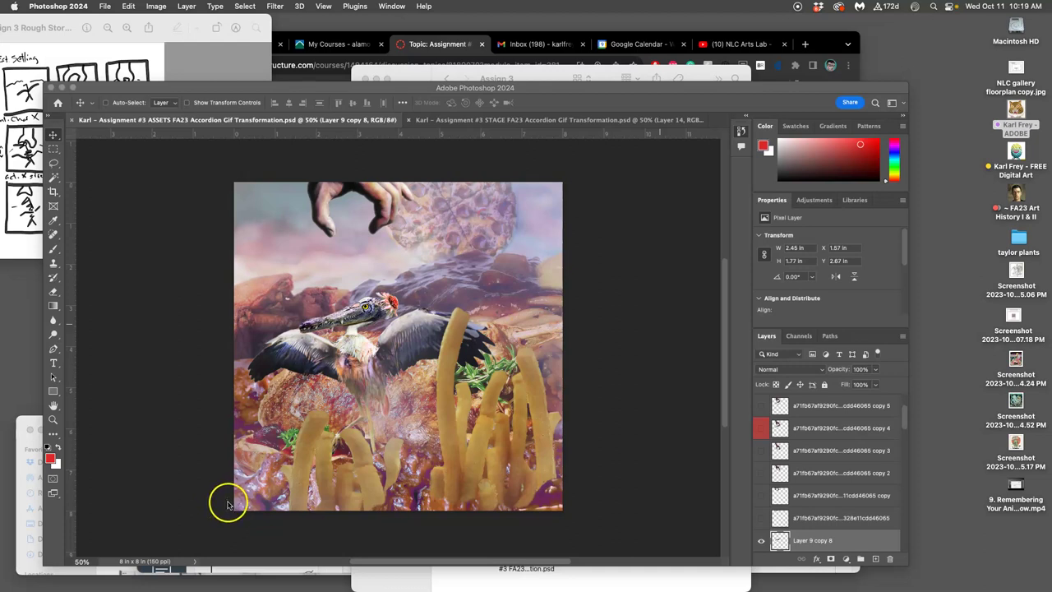
Switch back and forth between the ASSETS and STAGE documents, ending on STAGE.
left_click(548, 121)
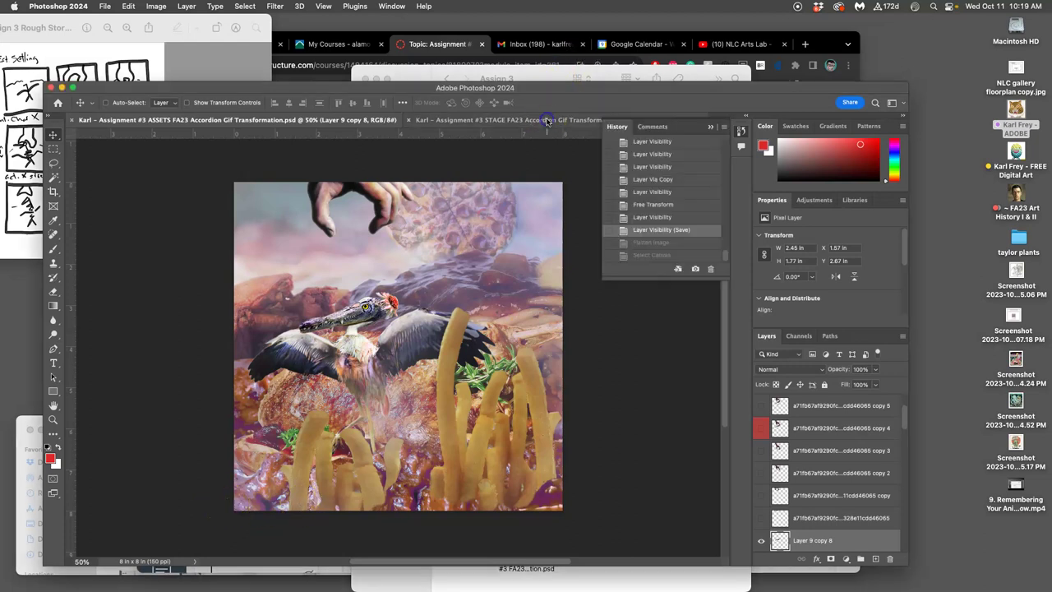
left_click(544, 122)
left_click(261, 122)
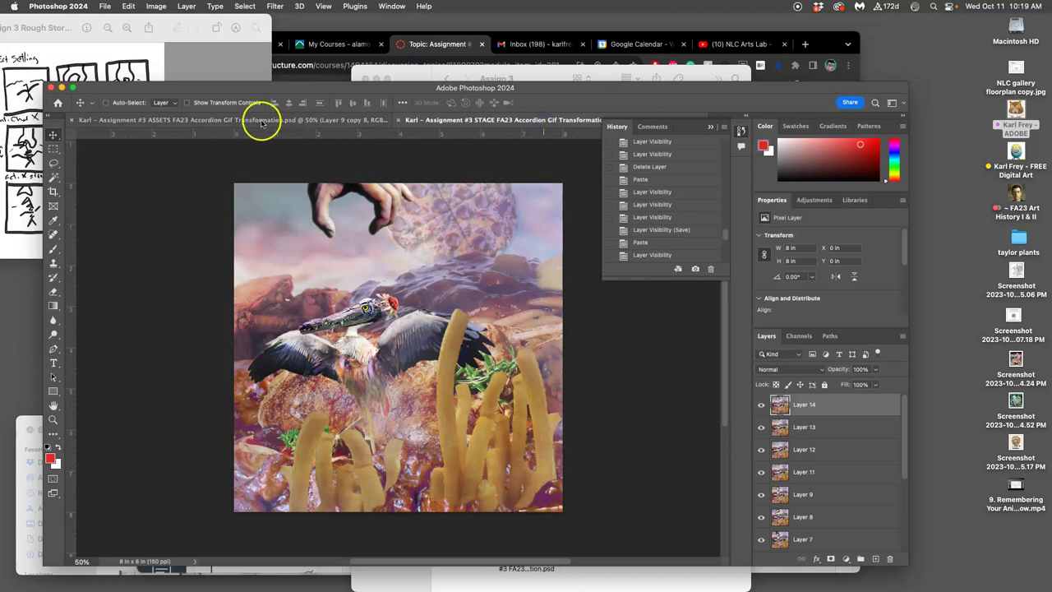
left_click(261, 121)
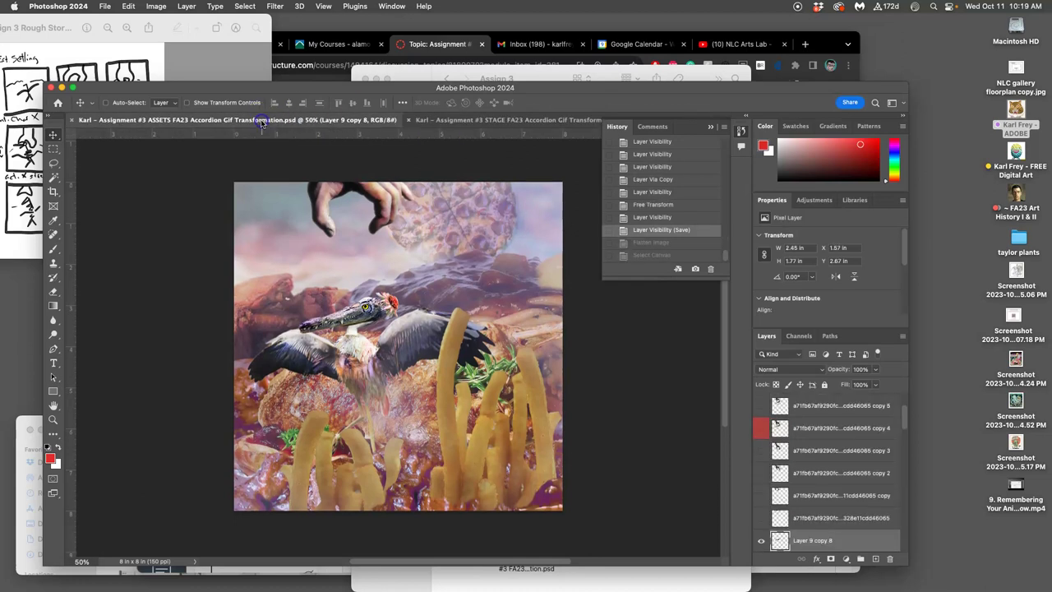
left_click(513, 120)
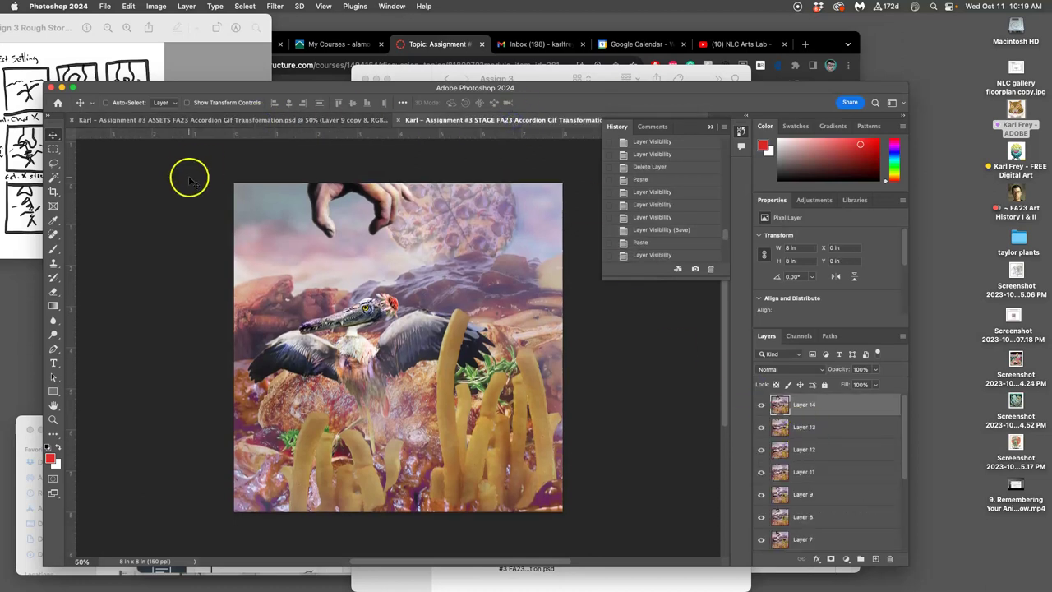
left_click(210, 121)
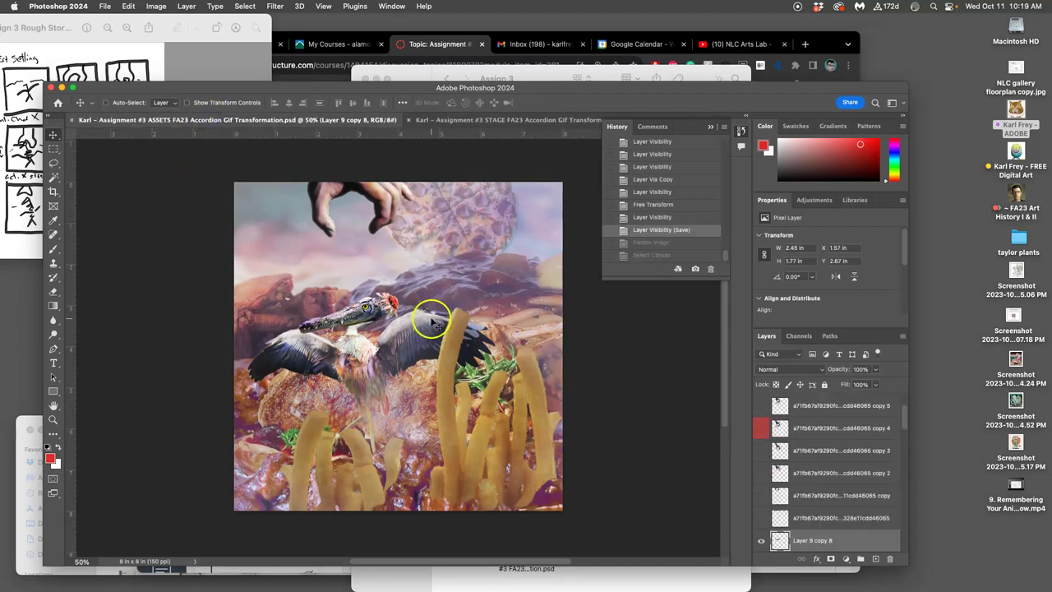
left_click(491, 120)
Hide Layers 14, 12 and 11 to step back through the frames, toggling Layer 13 along the way.
left_click(761, 404)
left_click(760, 428)
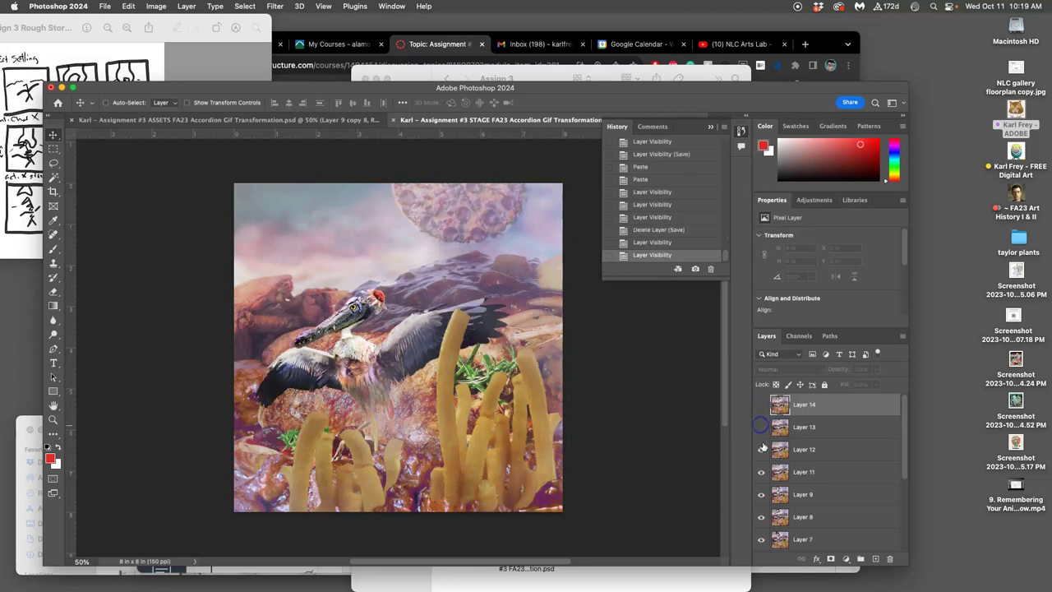
left_click(761, 428)
left_click(761, 428)
left_click(760, 450)
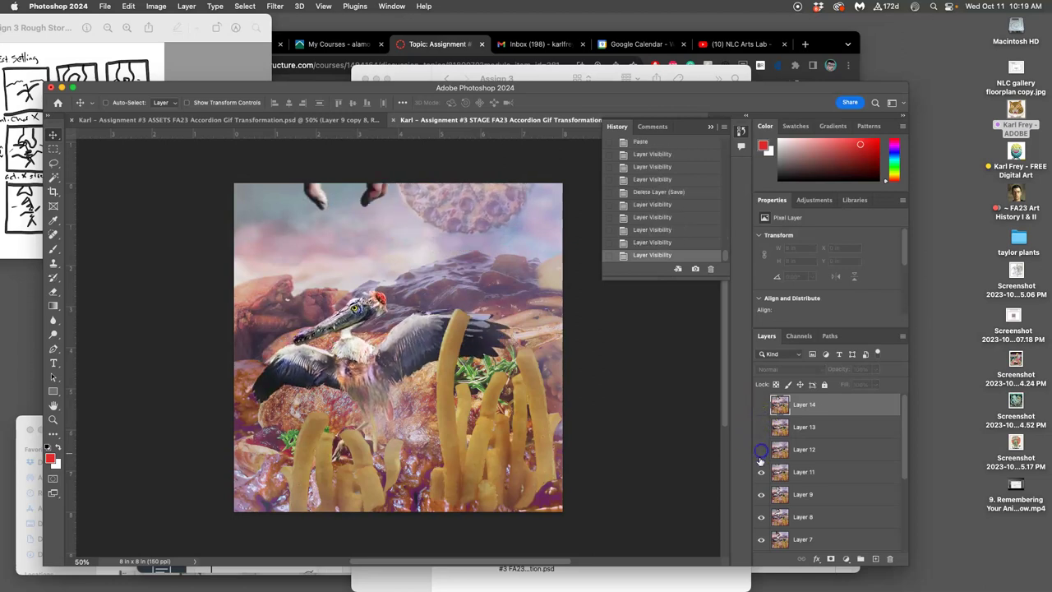
left_click(759, 472)
Toggle Layer 9 to compare, then turn Layers 11 through 14 back on.
left_click(760, 495)
left_click(761, 492)
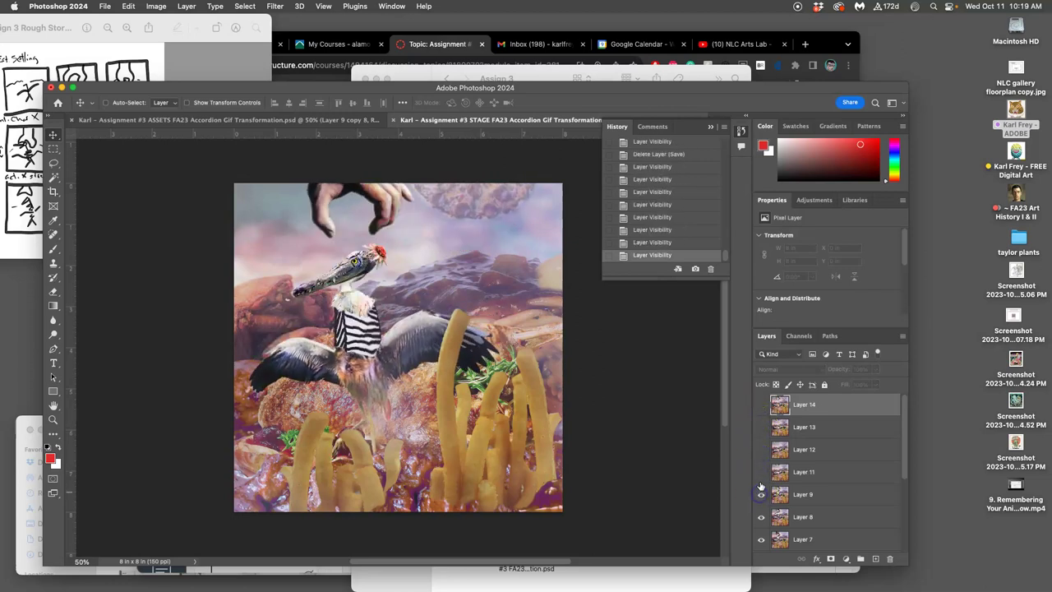
left_click(761, 473)
left_click(761, 450)
left_click(761, 428)
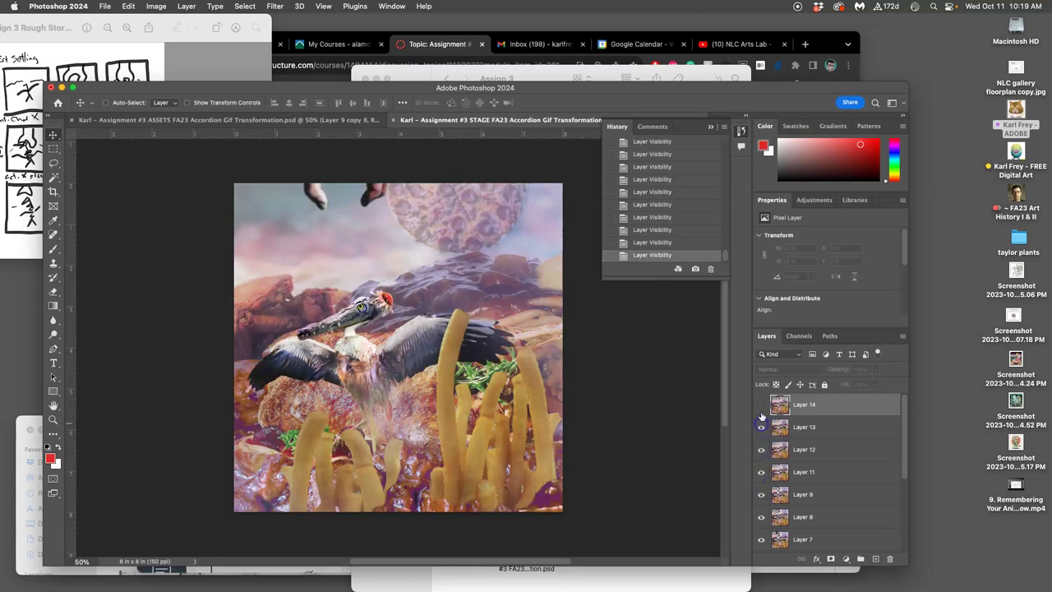
left_click(761, 406)
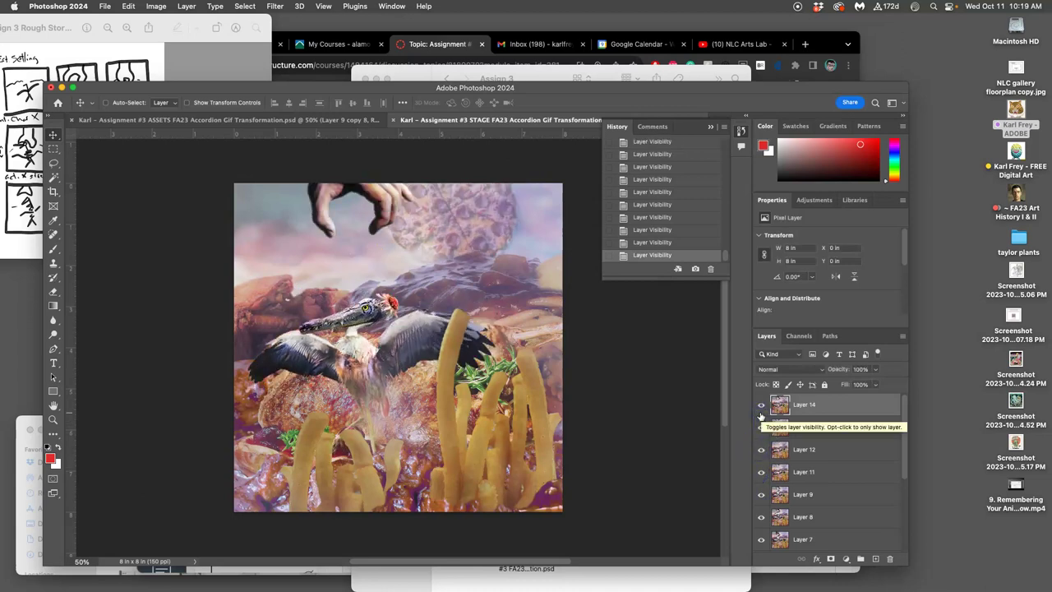
In the ASSETS document, duplicate Pizza Sun copy 7 into a new Pizza Sun copy 8.
left_click(210, 122)
scroll(894, 539, "down", 5)
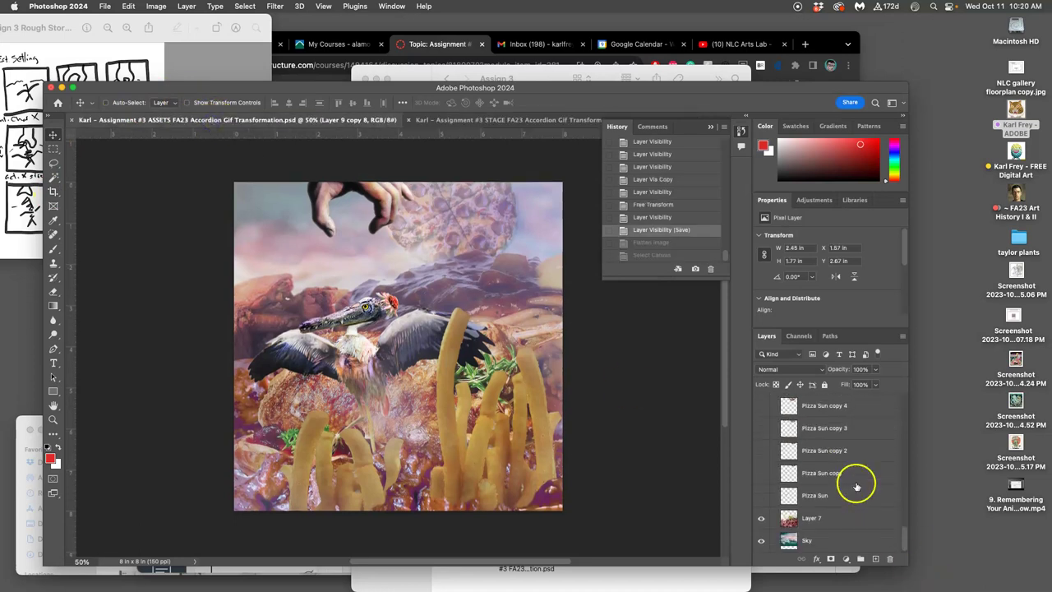
scroll(828, 493, "up", 3)
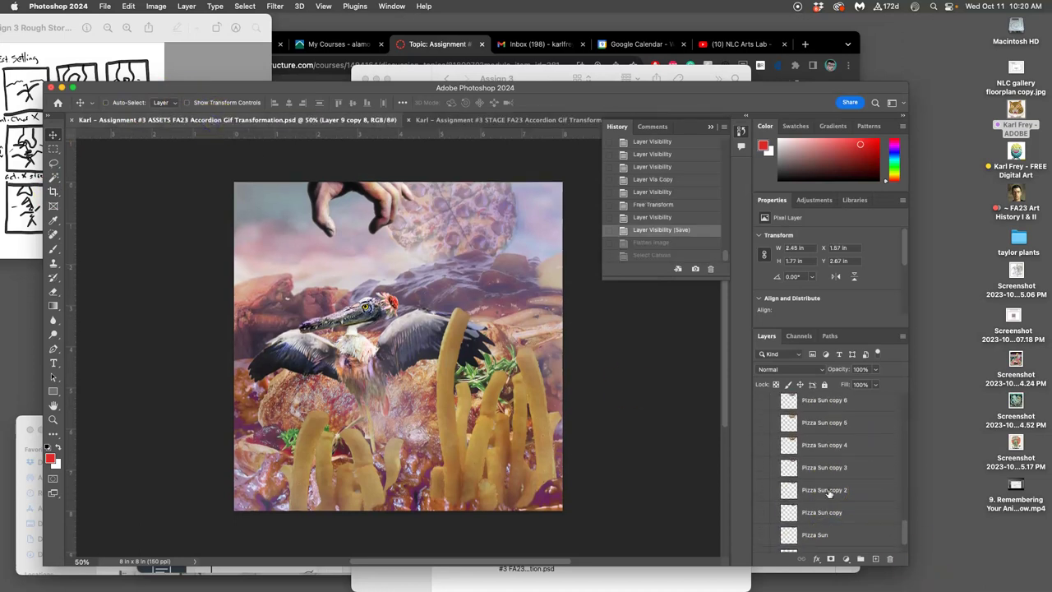
left_click(816, 433)
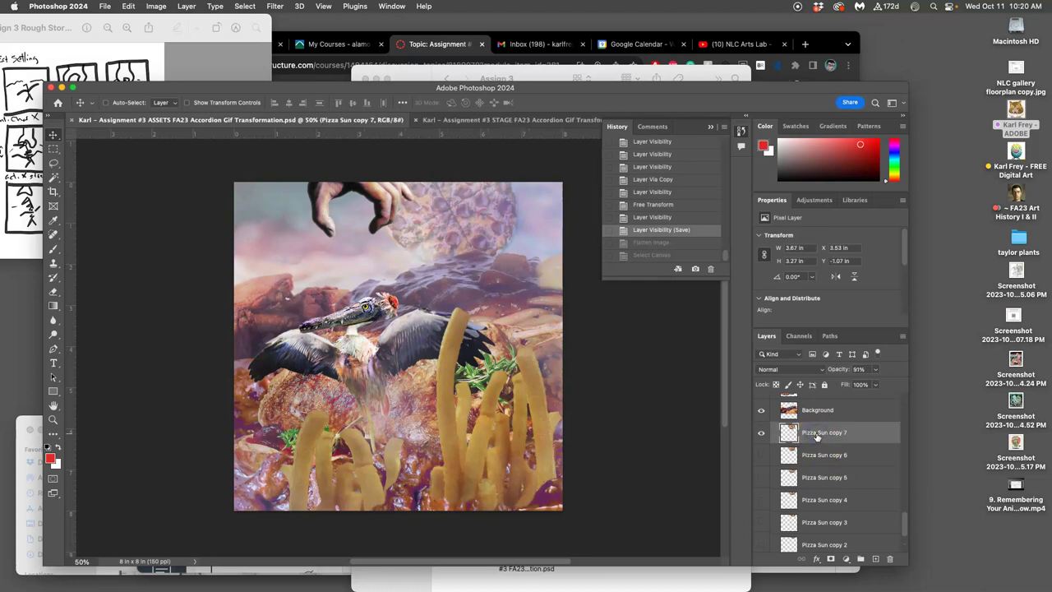
key("super+j")
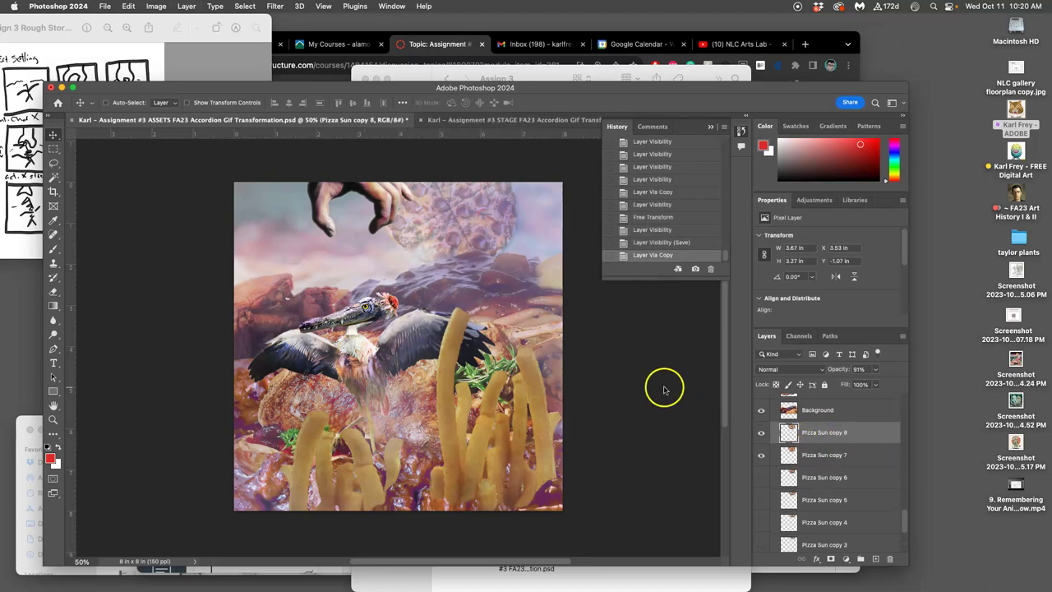
Show guides, shift copy 8 slightly left and down, and add a horizontal guide about 2.5 in down.
key("super+semicolon")
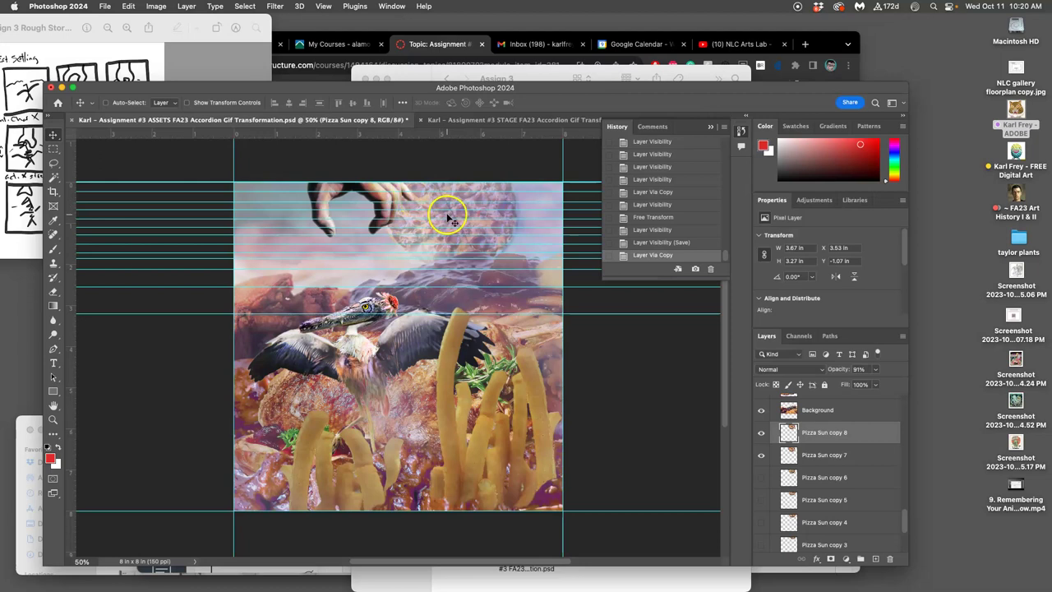
left_click_drag(446, 217, 441, 235)
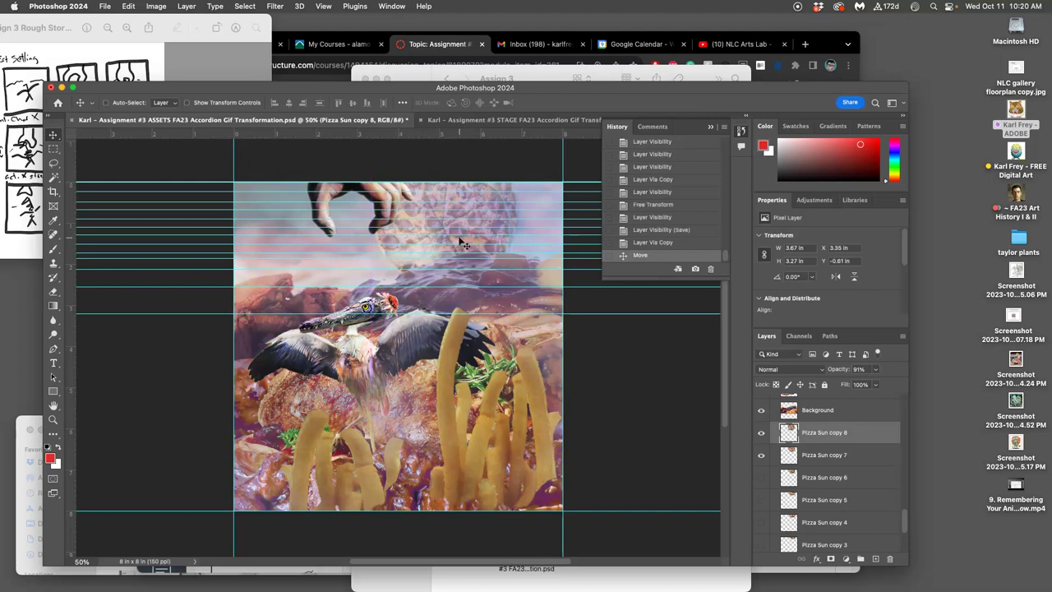
left_click_drag(461, 133, 454, 287)
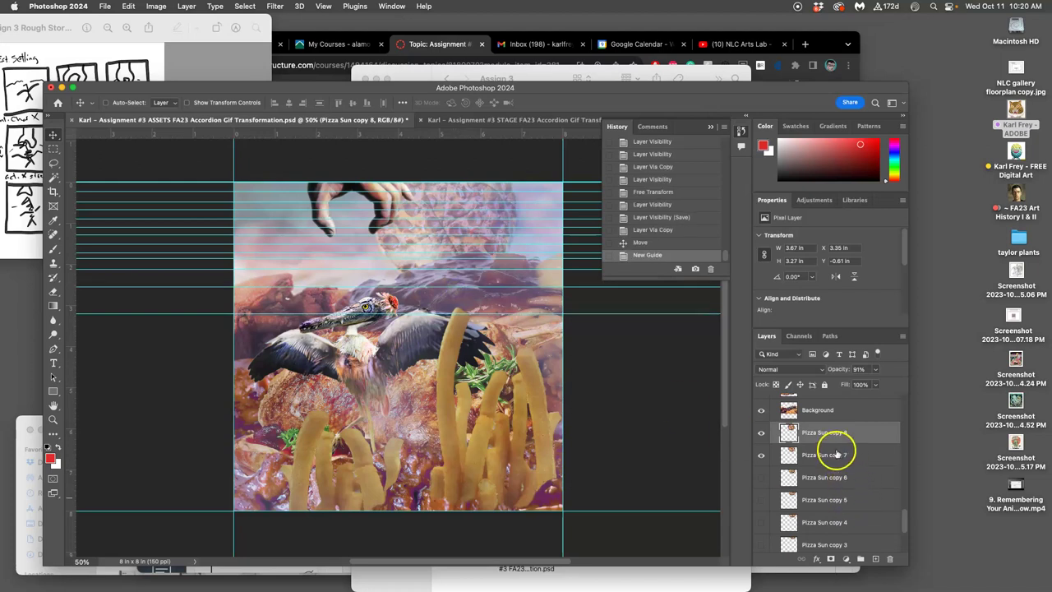
Toggle the pizza sun layers' visibility to compare positions, then hide the guides.
left_click(761, 478)
left_click(761, 433)
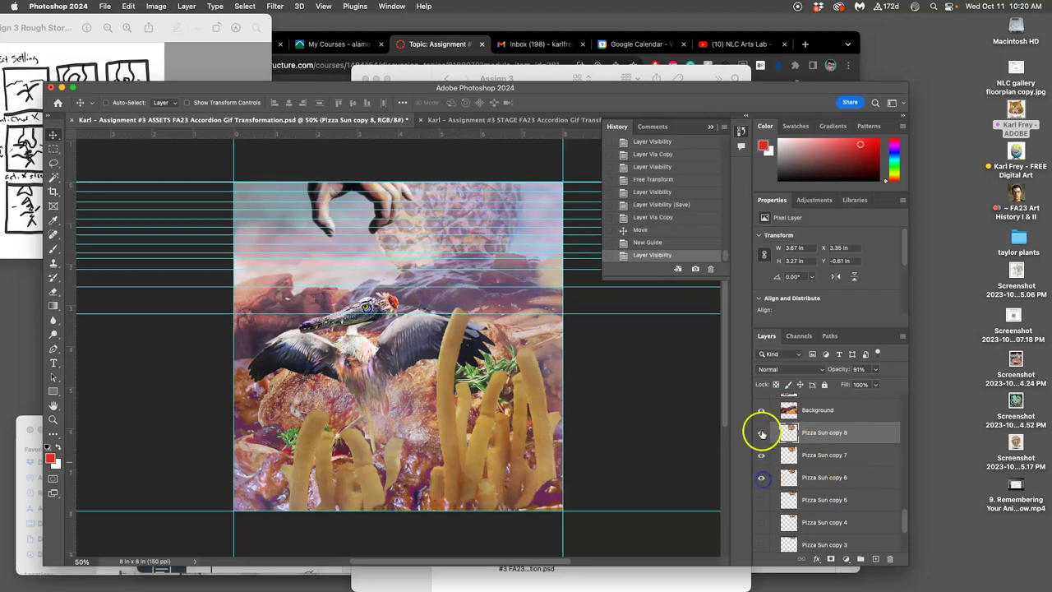
left_click(761, 477)
left_click(761, 478)
left_click(762, 478)
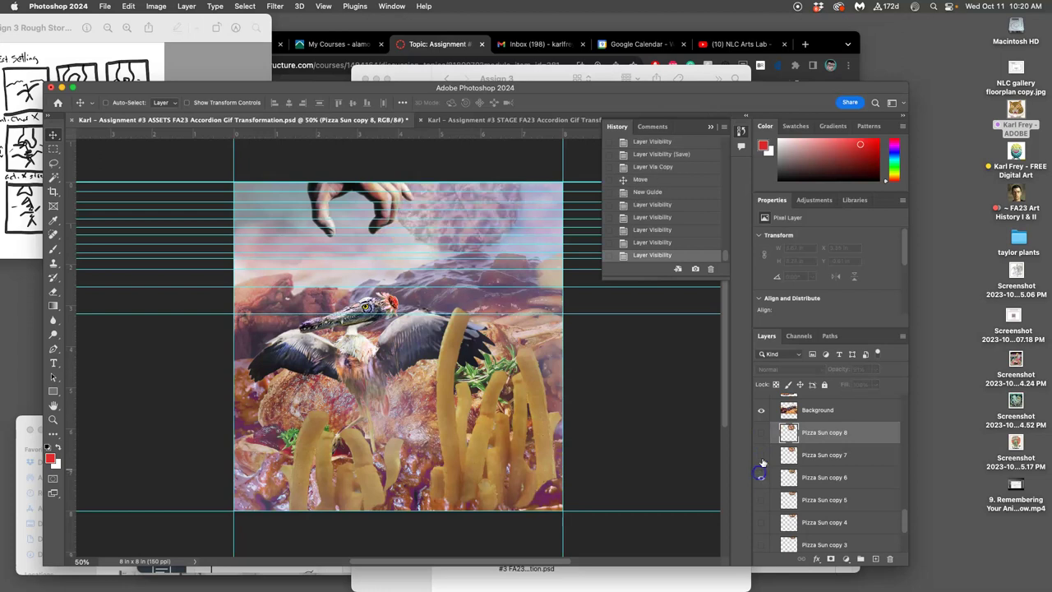
left_click(761, 478)
left_click(761, 432)
left_click(761, 459)
left_click(761, 458)
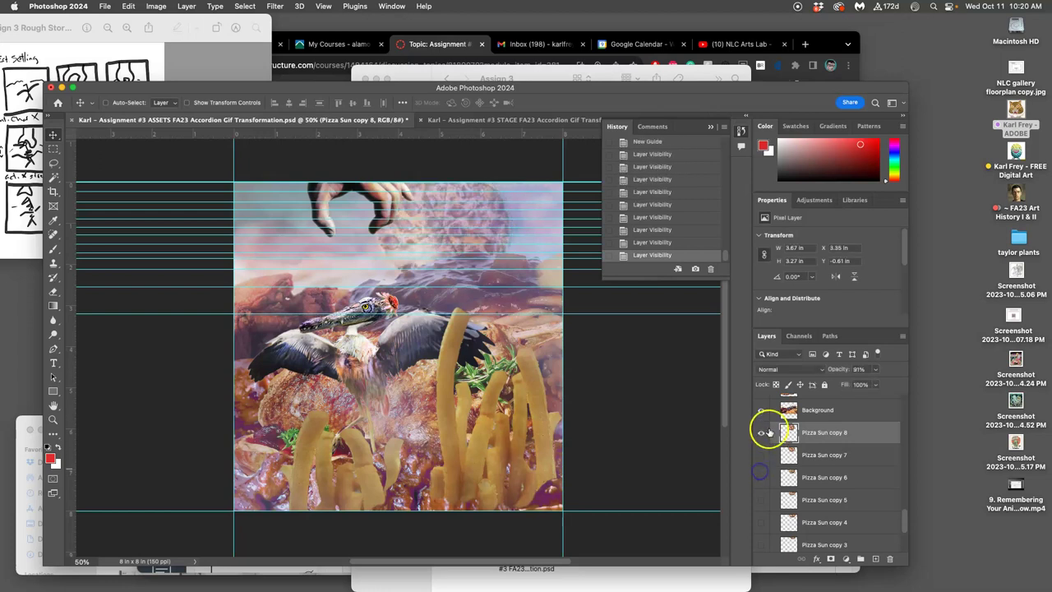
key("super+semicolon")
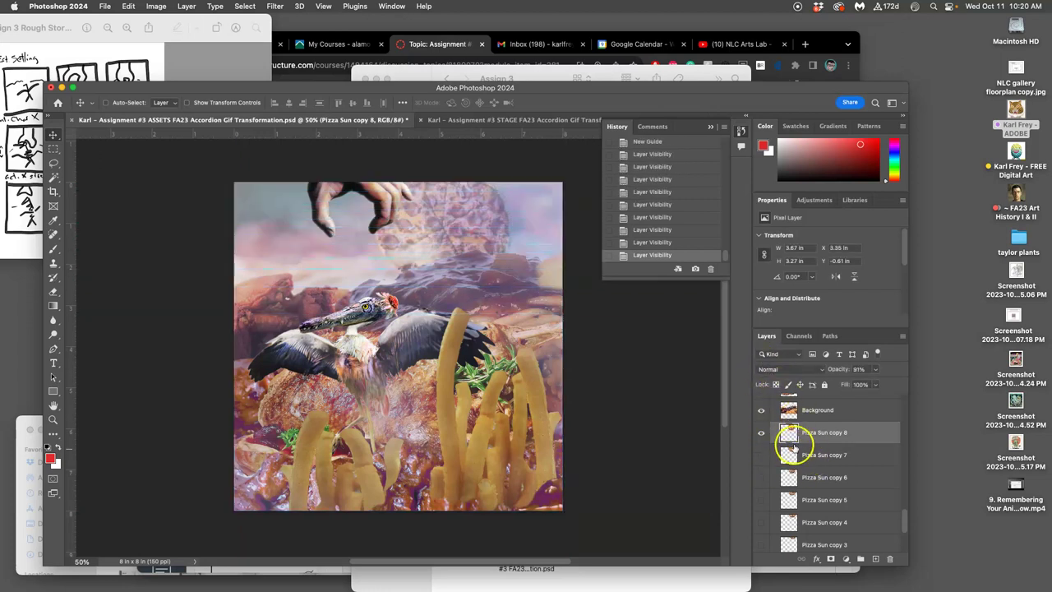
Toggle copy 6 on and off to preview that frame.
scroll(832, 419, "down", 5)
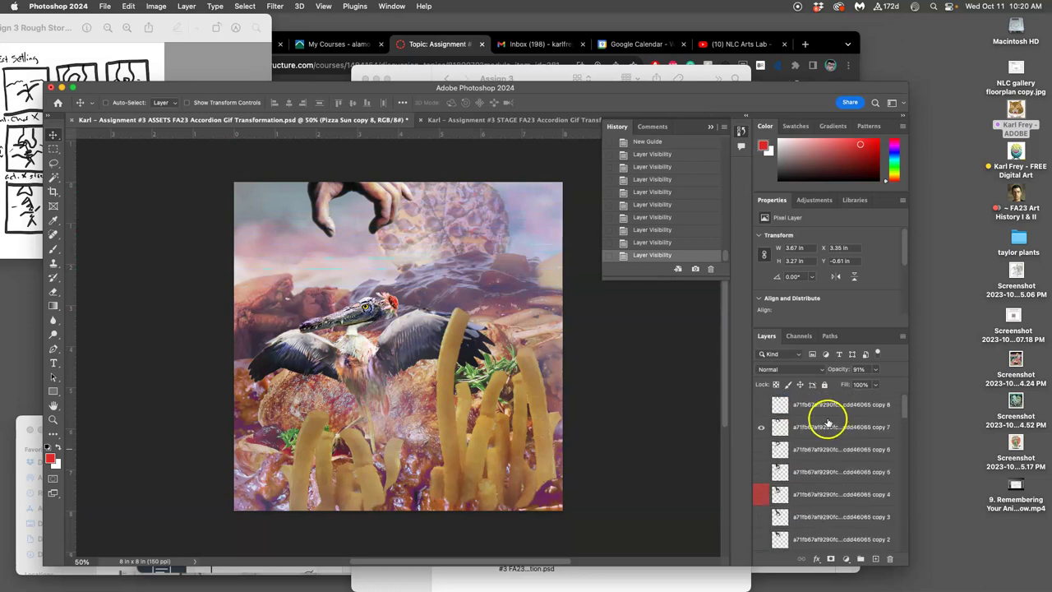
left_click(761, 450)
left_click(761, 451)
left_click(761, 451)
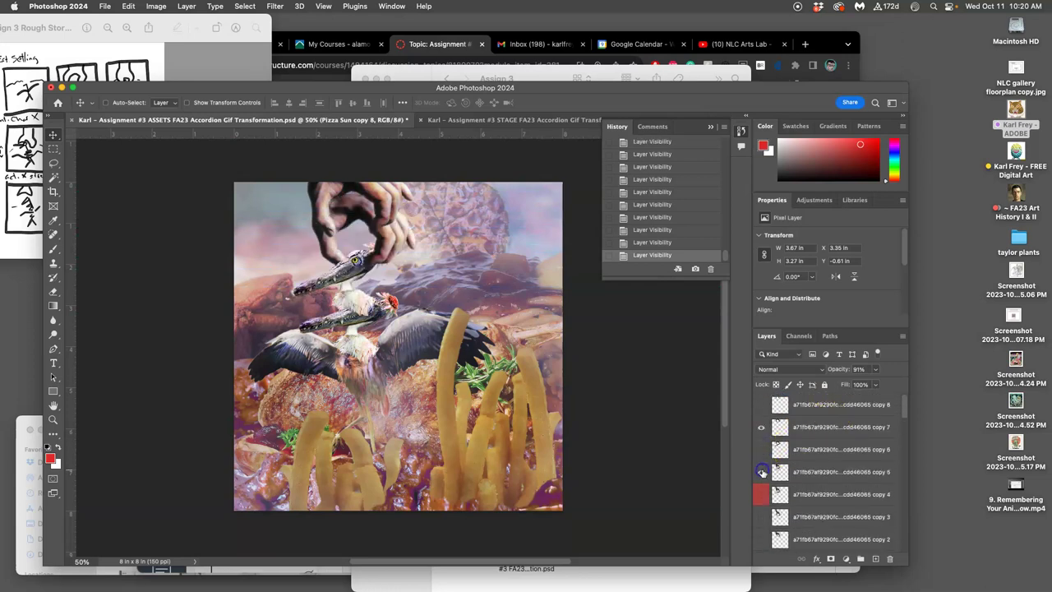
left_click(762, 454)
Show the grasping hand in copy 2, compare it with copy 3, and hide copy 7.
scroll(770, 467, "down", 3)
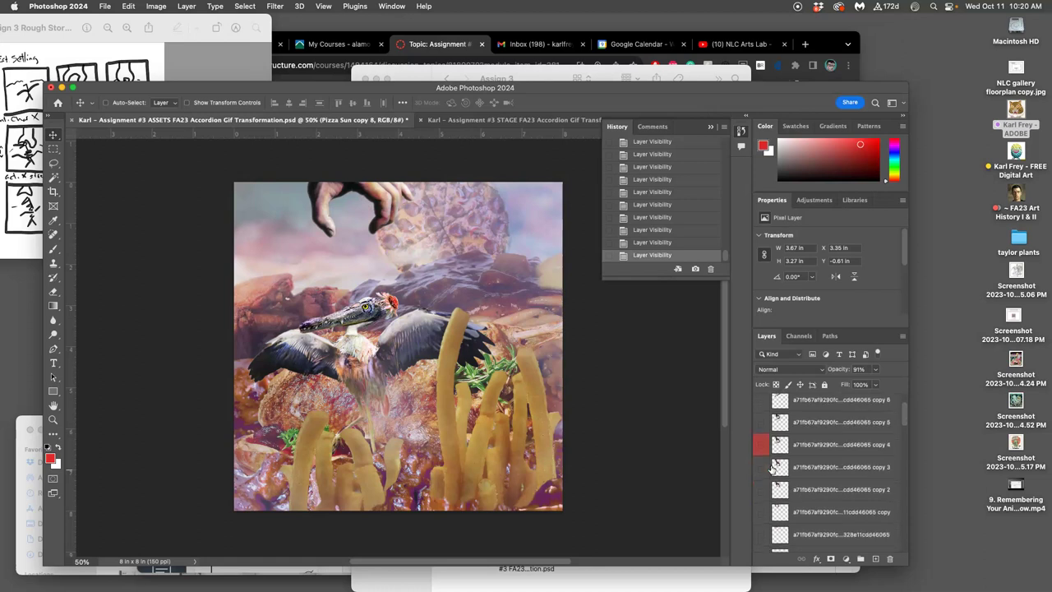
left_click(762, 472)
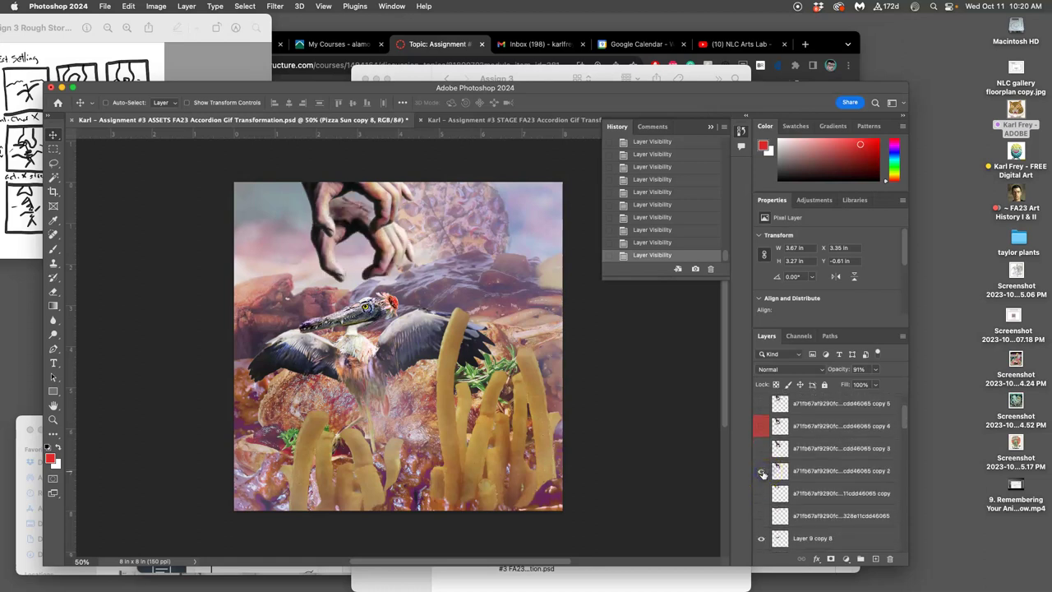
left_click(763, 451)
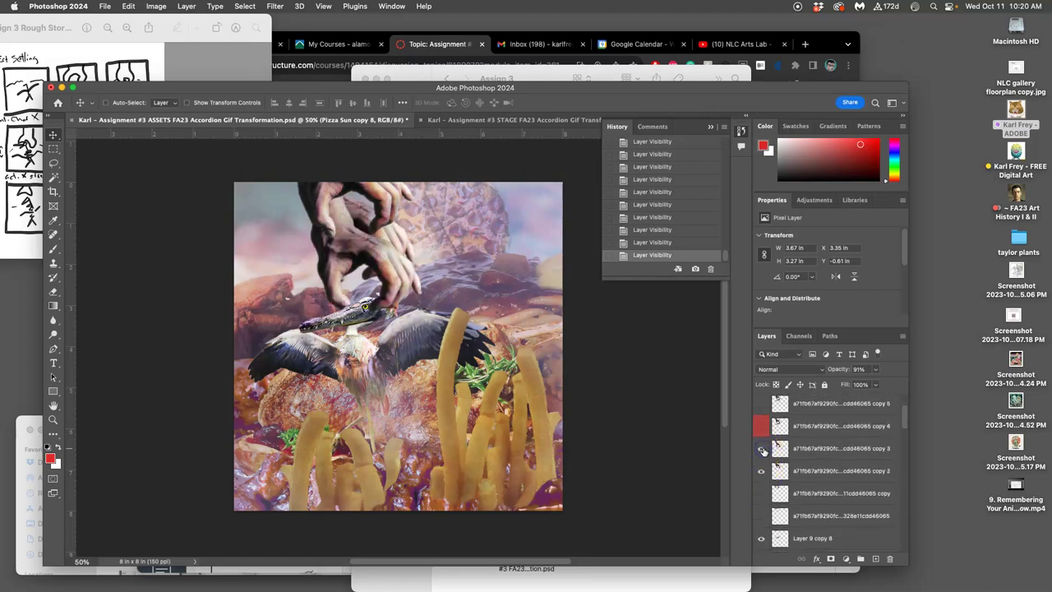
left_click(763, 450)
scroll(833, 462, "up", 3)
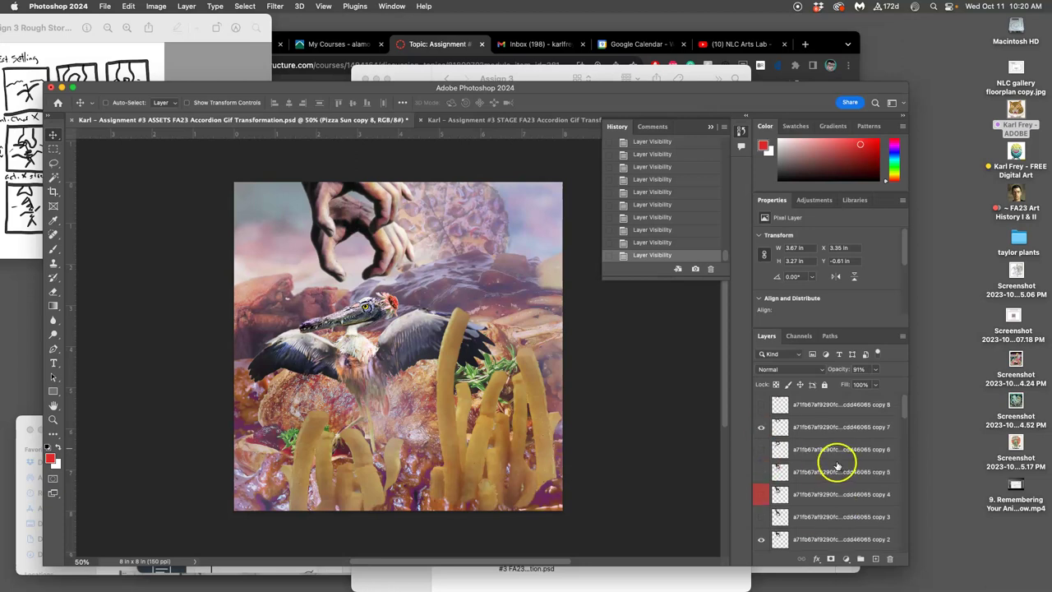
left_click(762, 427)
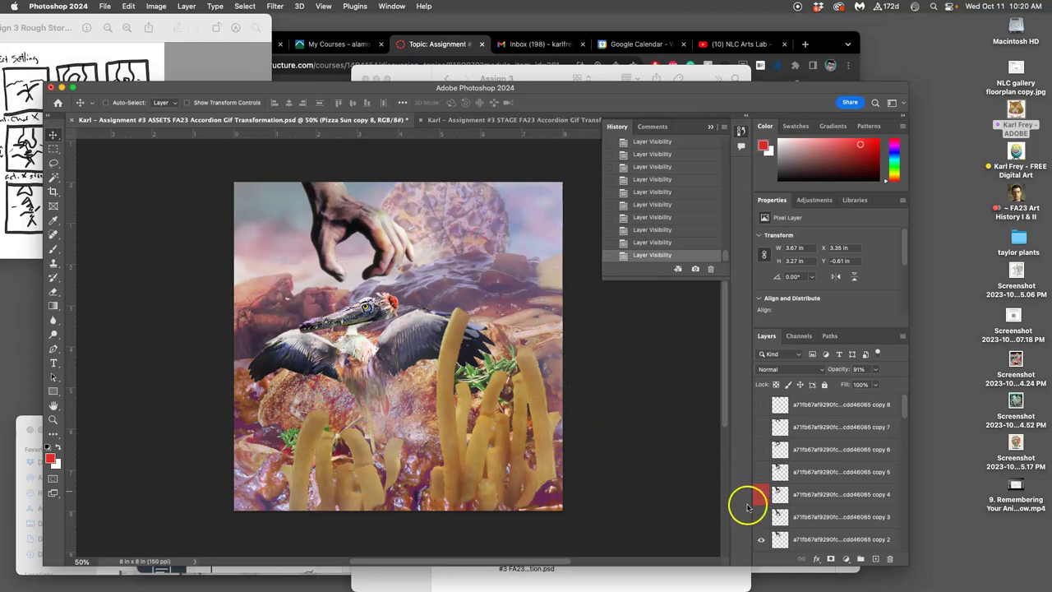
Swap the bird's beak and wing pose from Layer 9 copy 7 to Layer 9 copy 6.
scroll(817, 504, "down", 3)
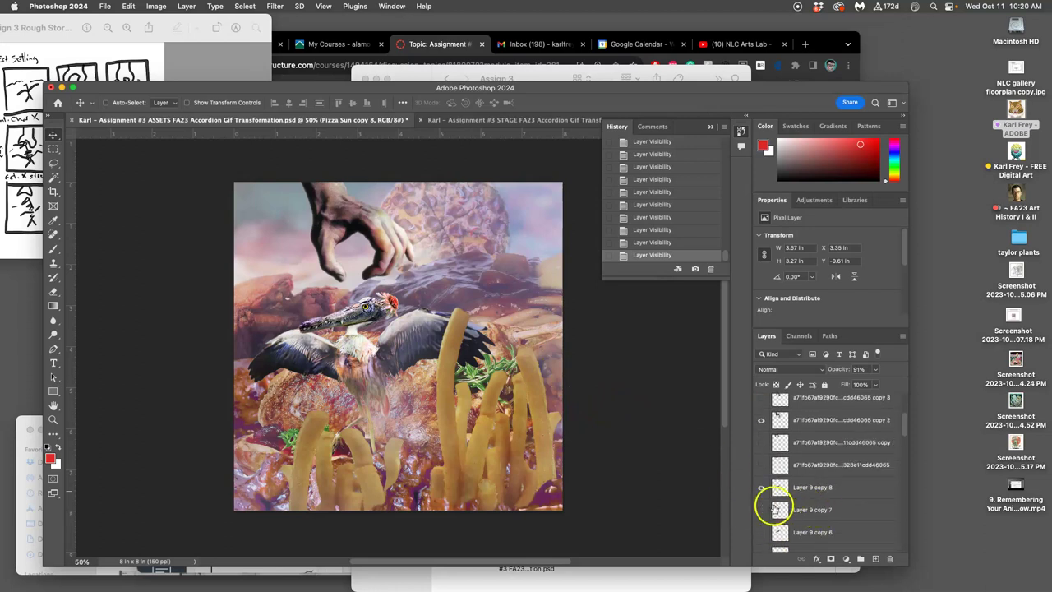
left_click(762, 504)
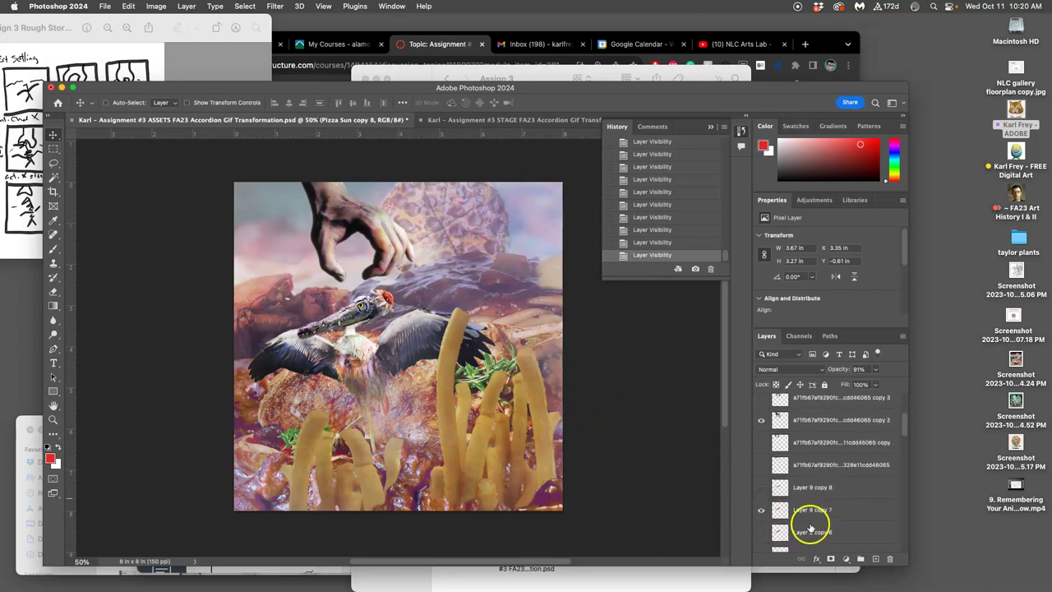
scroll(810, 525, "down", 5)
scroll(811, 527, "up", 2)
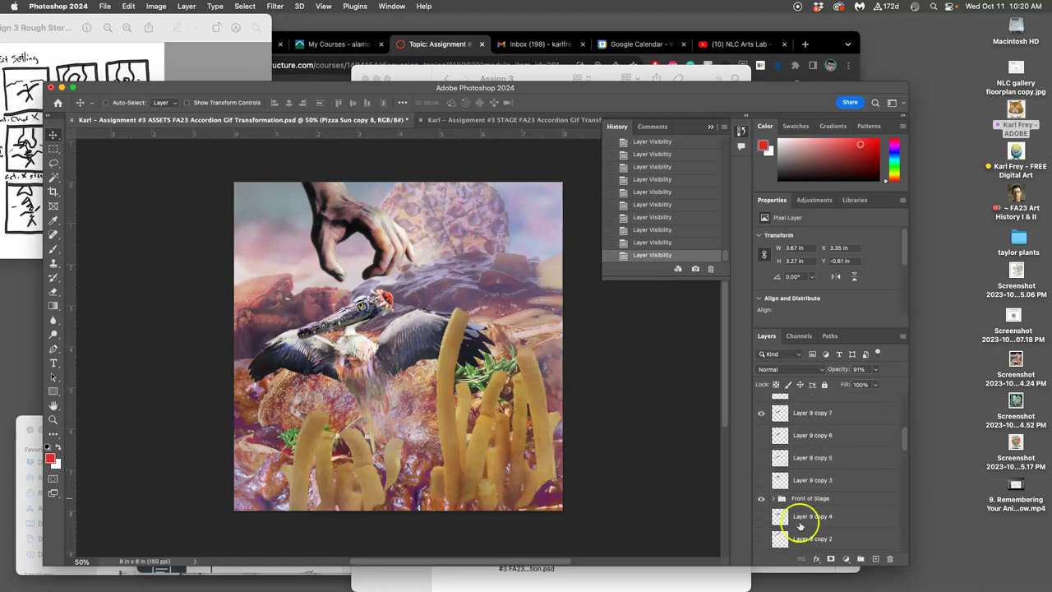
left_click(761, 459)
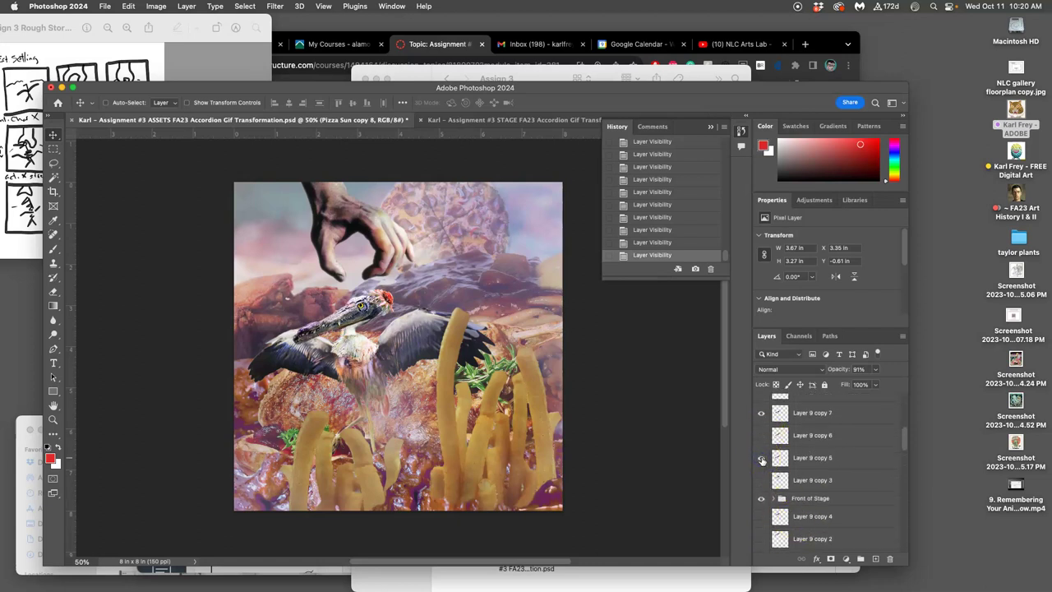
left_click(761, 459)
left_click(761, 436)
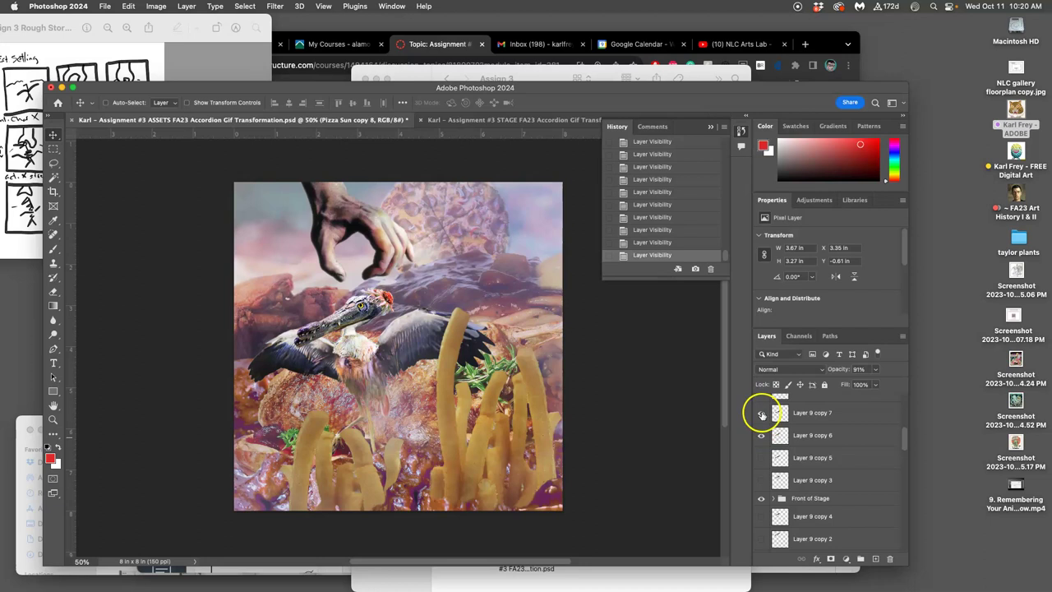
left_click(762, 414)
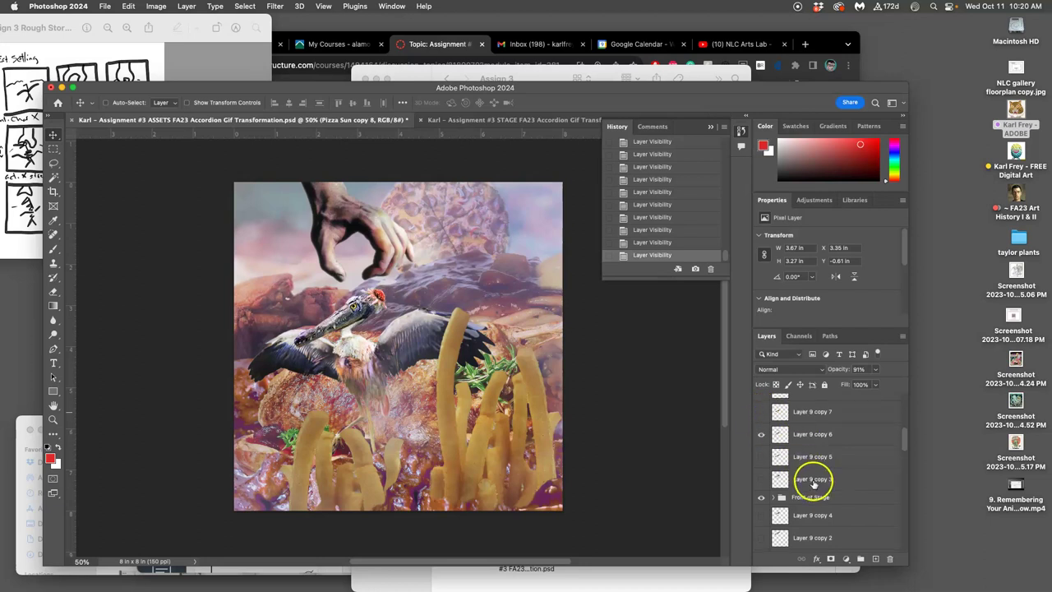
Show the Layer 8 copy 3 wing pose and hide Layer 8 copy 5.
scroll(812, 481, "down", 5)
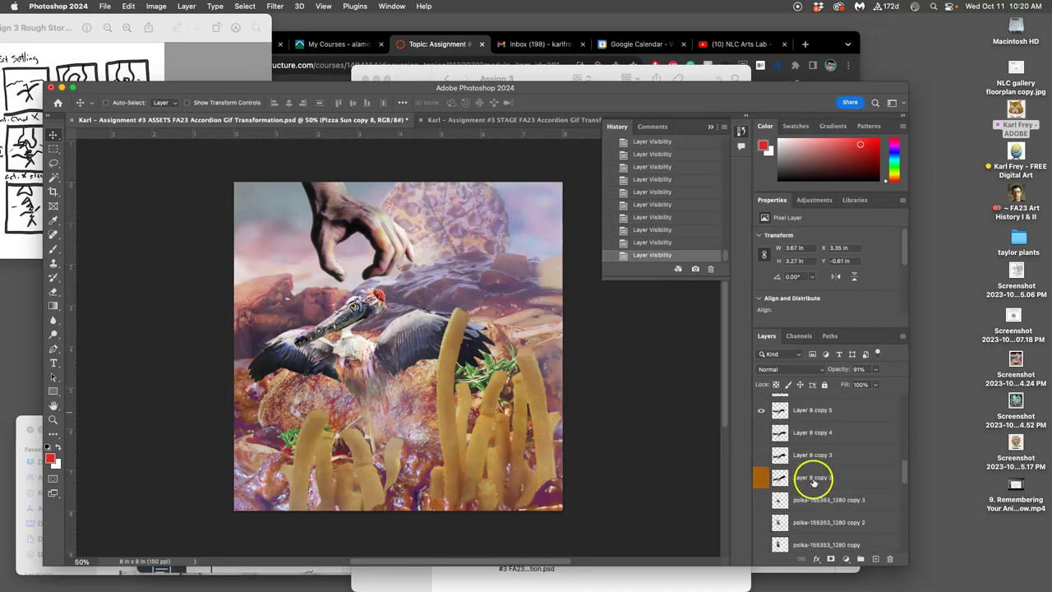
left_click(762, 457)
left_click(762, 409)
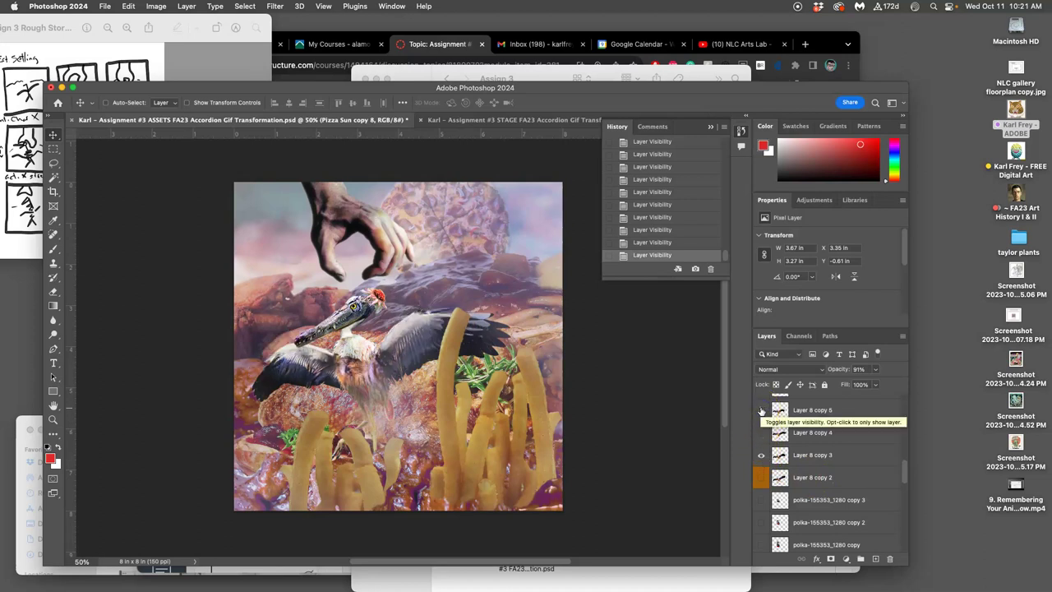
left_click(468, 121)
left_click(327, 122)
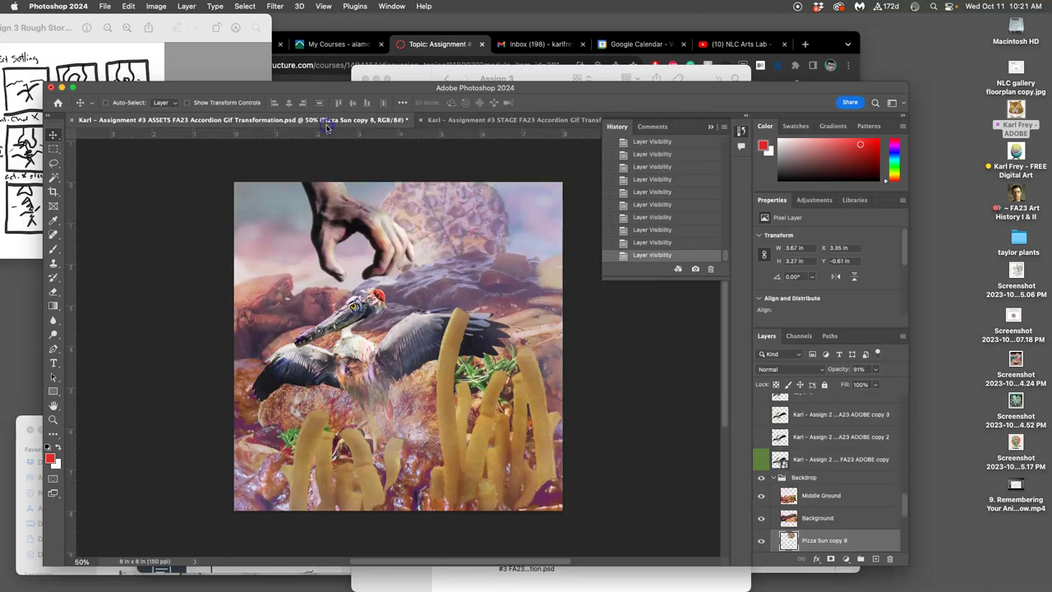
left_click(482, 120)
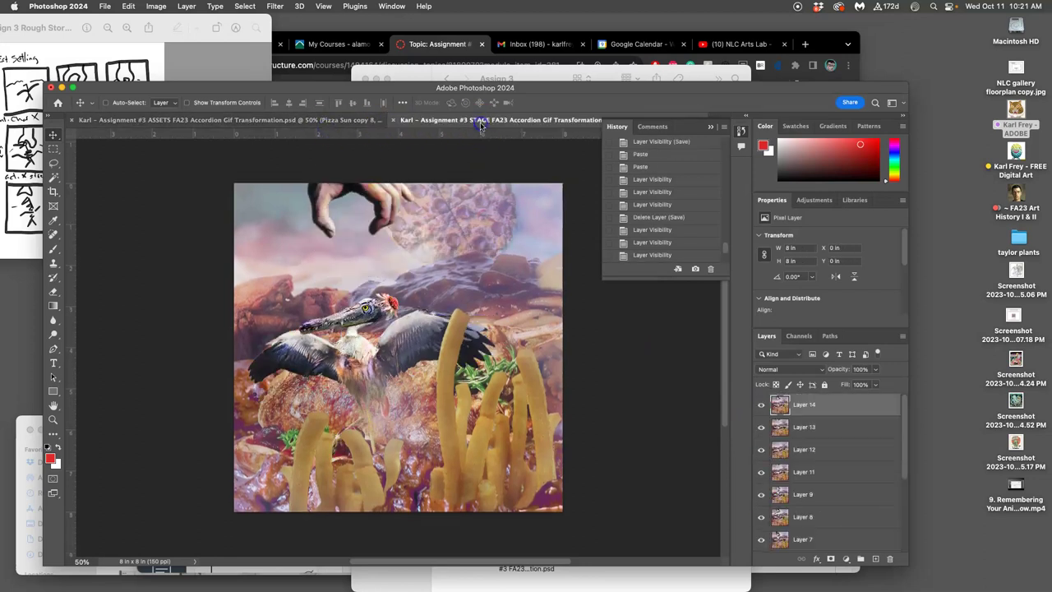
left_click(352, 123)
left_click(470, 122)
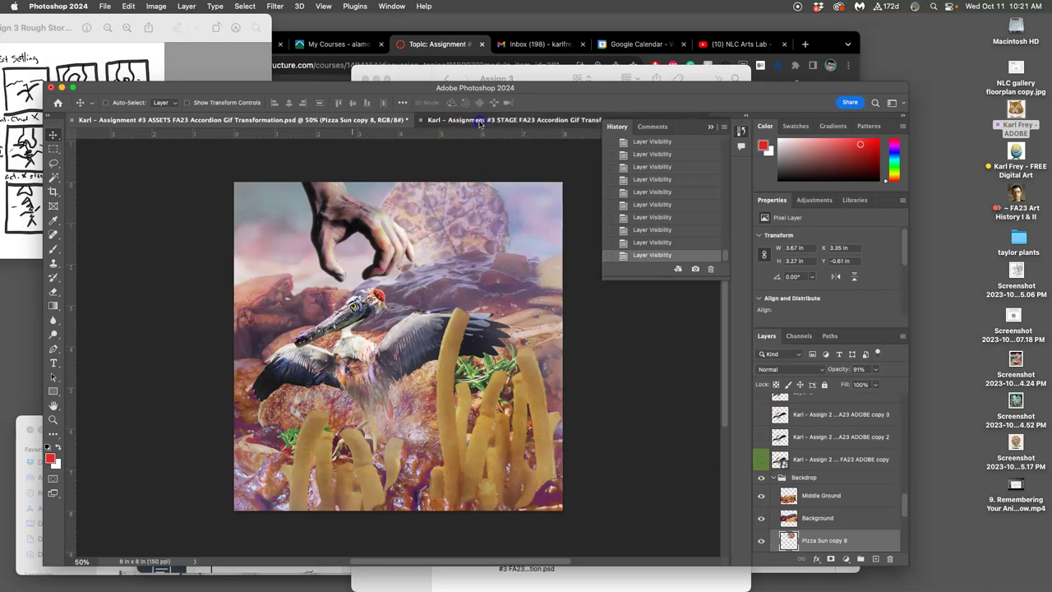
left_click(344, 122)
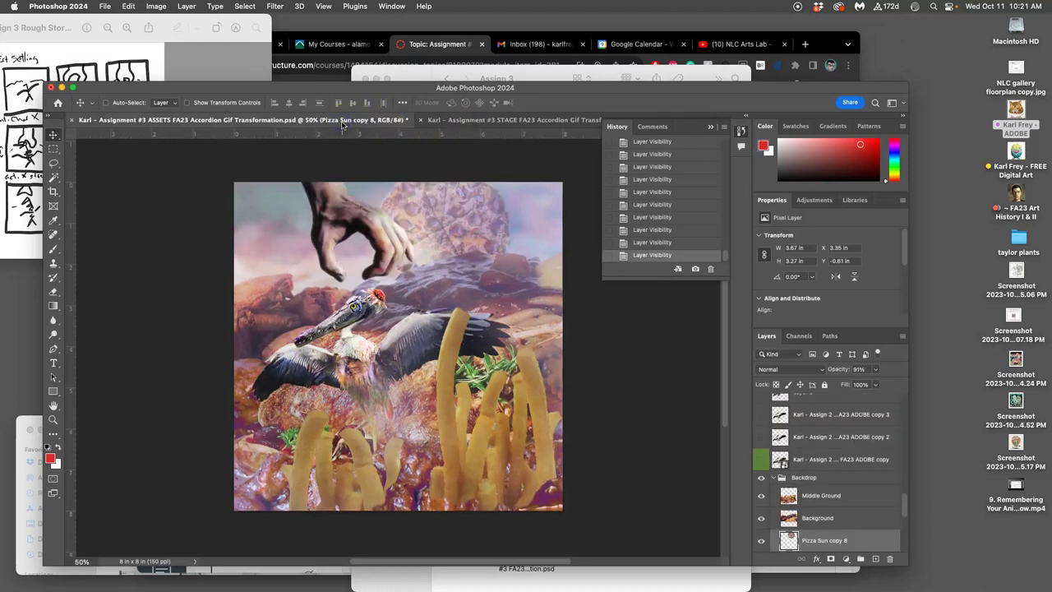
left_click(472, 121)
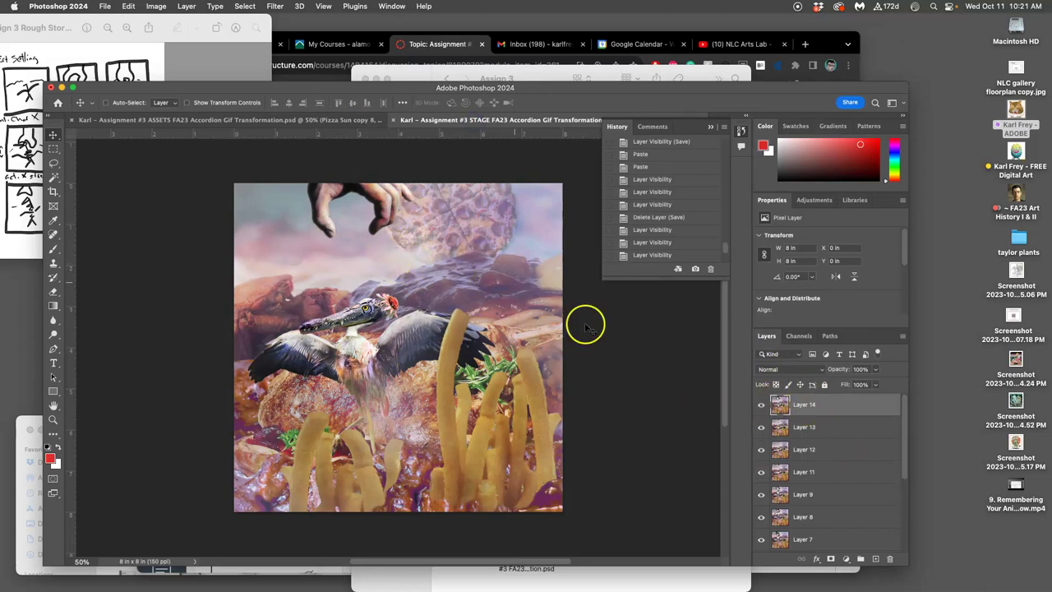
left_click(277, 122)
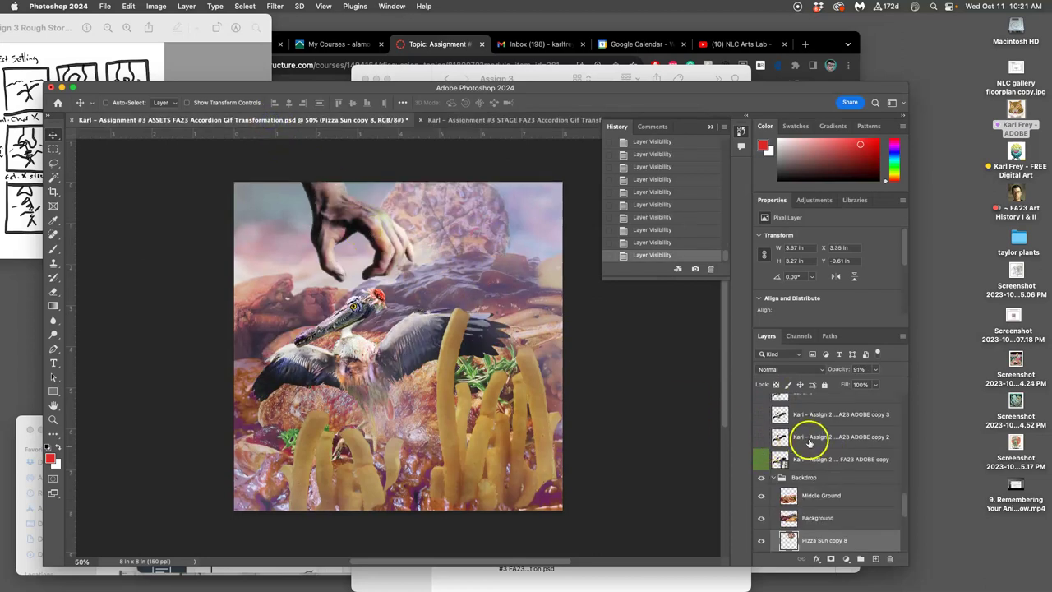
scroll(808, 438, "up", 10)
scroll(810, 444, "up", 2)
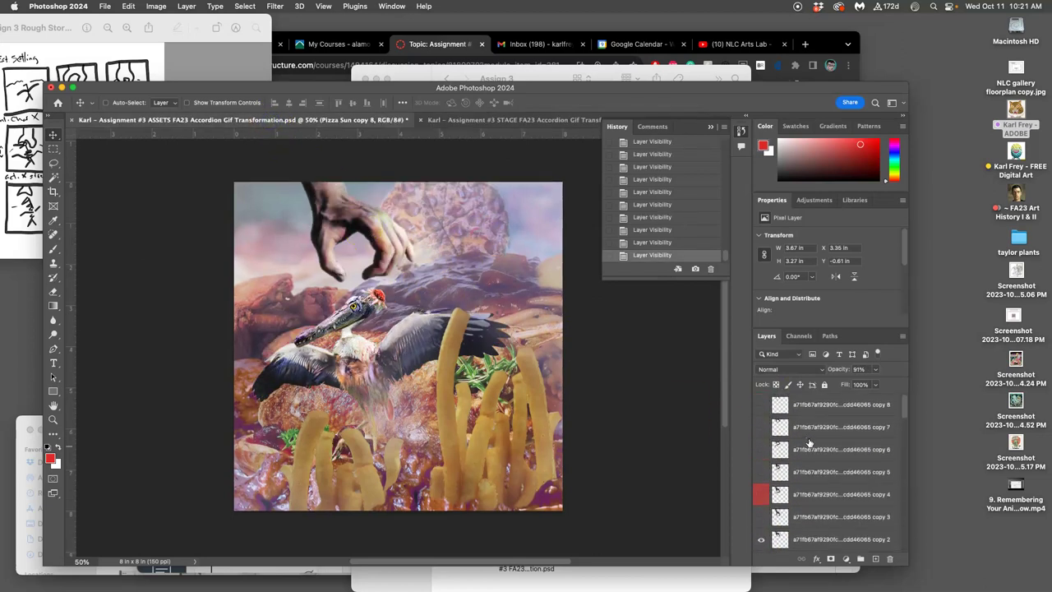
left_click(761, 405)
left_click(818, 406)
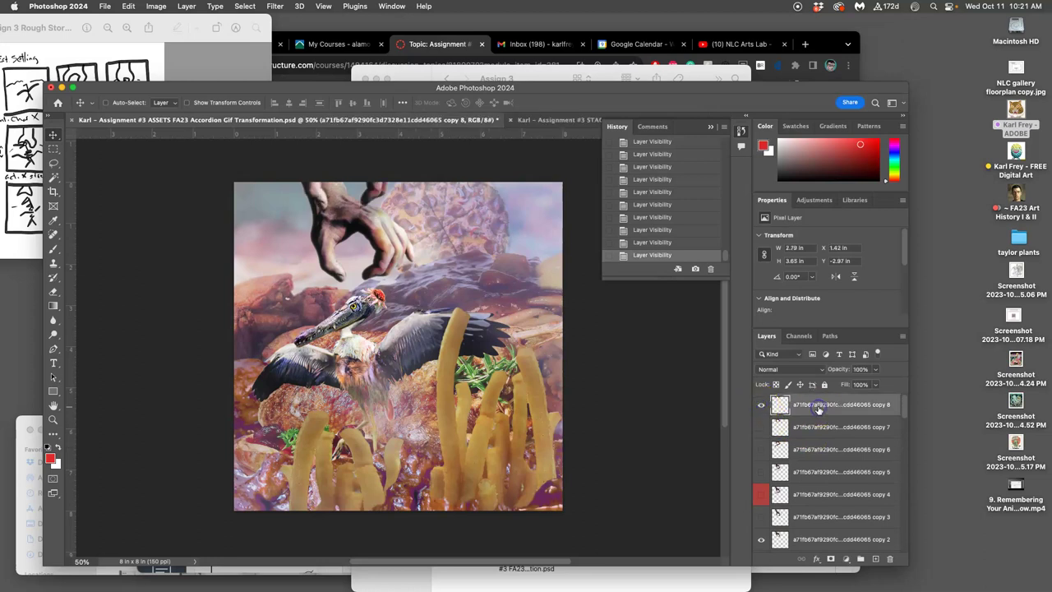
key("super+j")
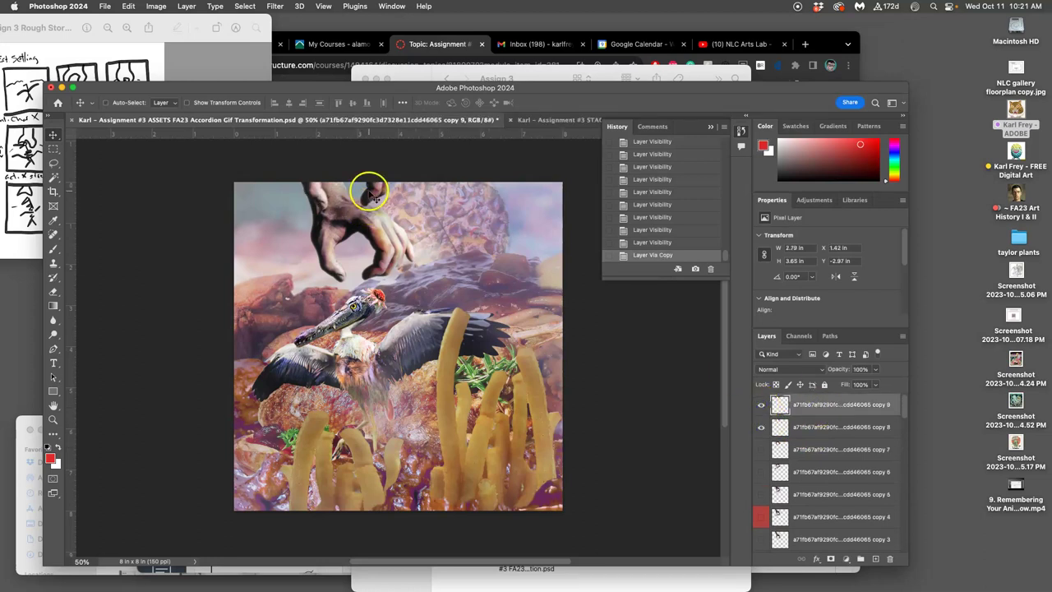
left_click_drag(370, 194, 388, 275)
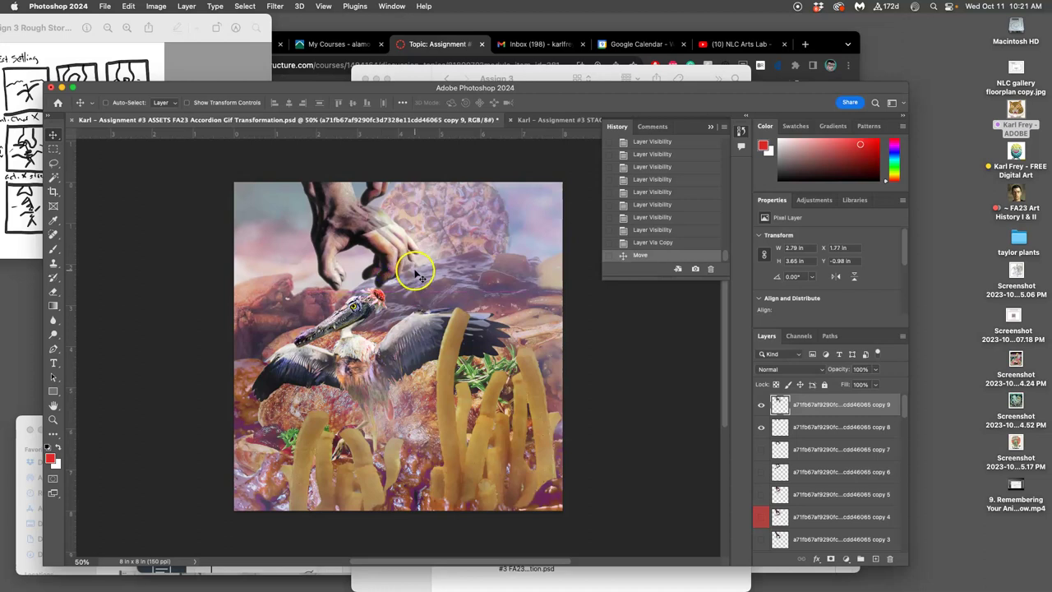
key("BackSpace")
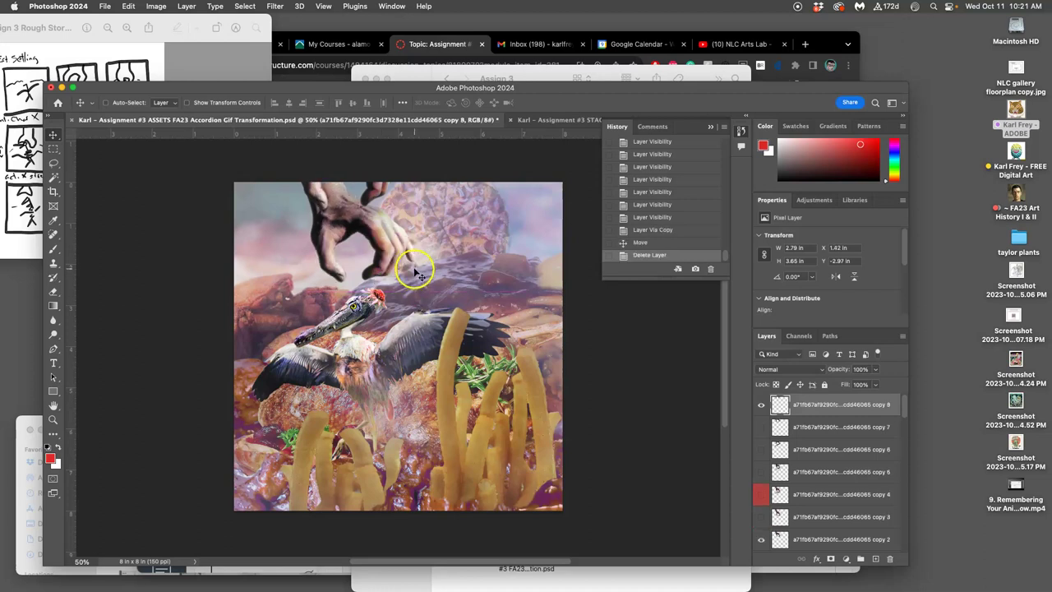
left_click(762, 407)
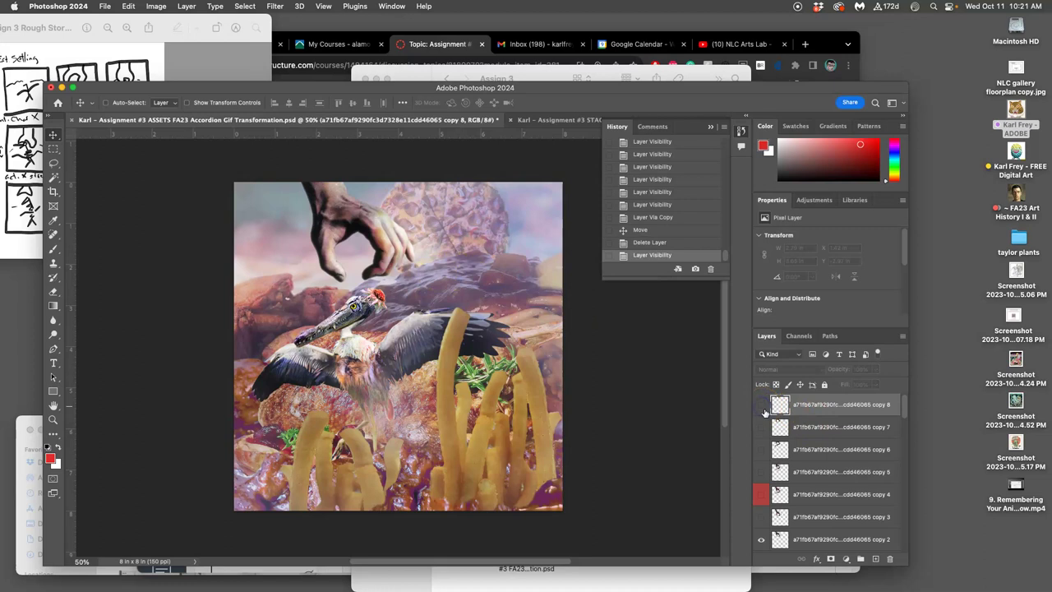
left_click(535, 121)
left_click(353, 121)
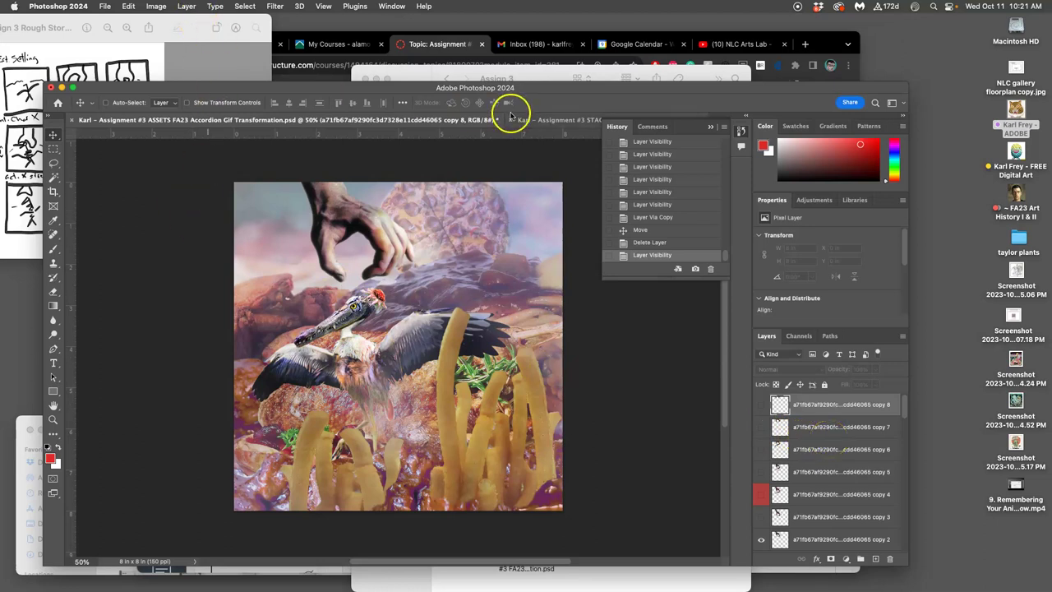
left_click(543, 120)
Flatten the ASSETS document's visible frame, discarding the hidden layers.
left_click(326, 121)
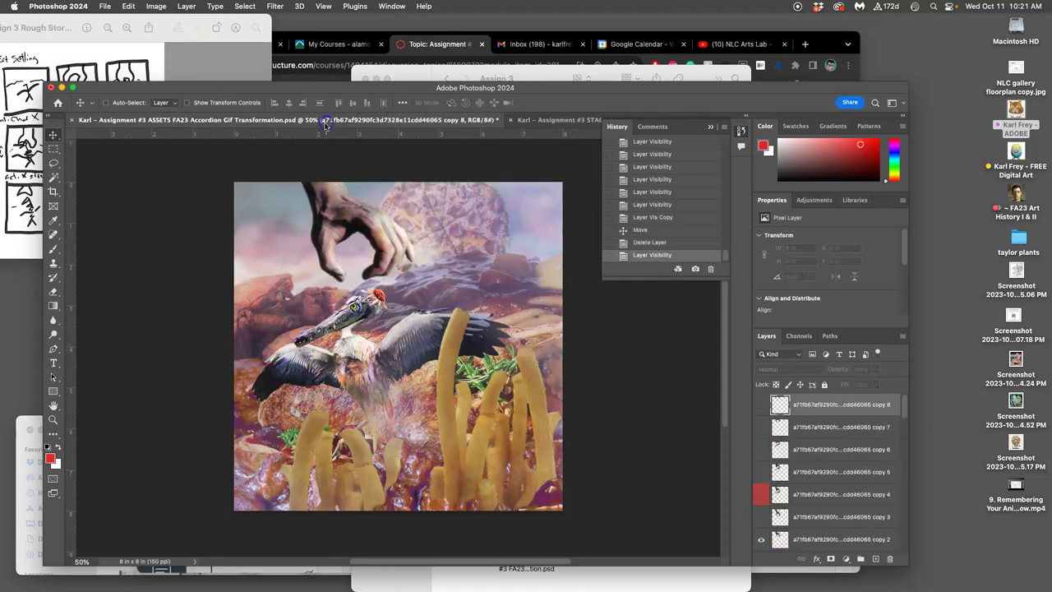
left_click(187, 5)
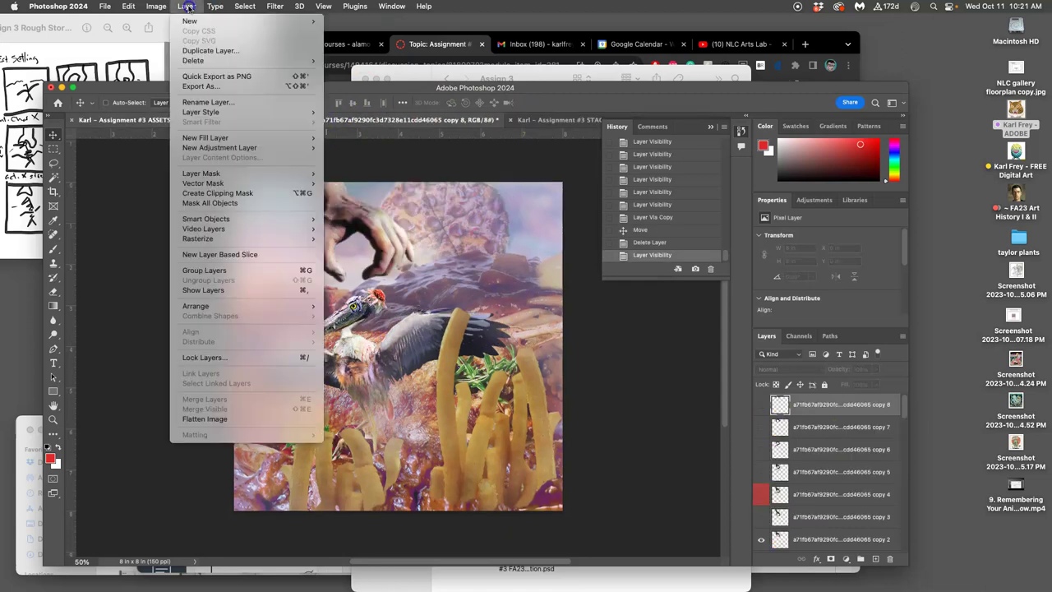
left_click(213, 421)
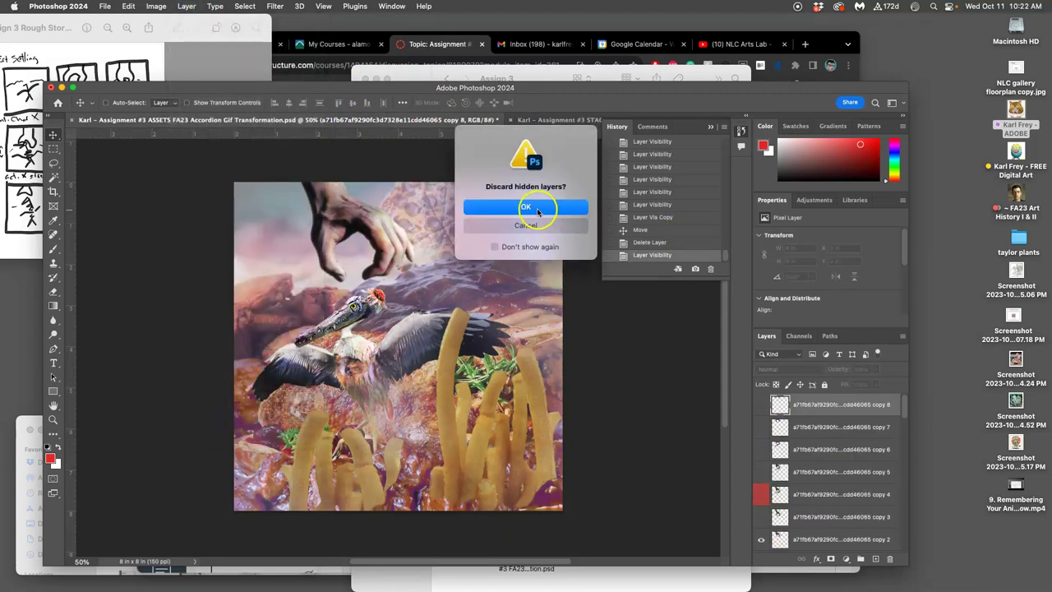
left_click(537, 209)
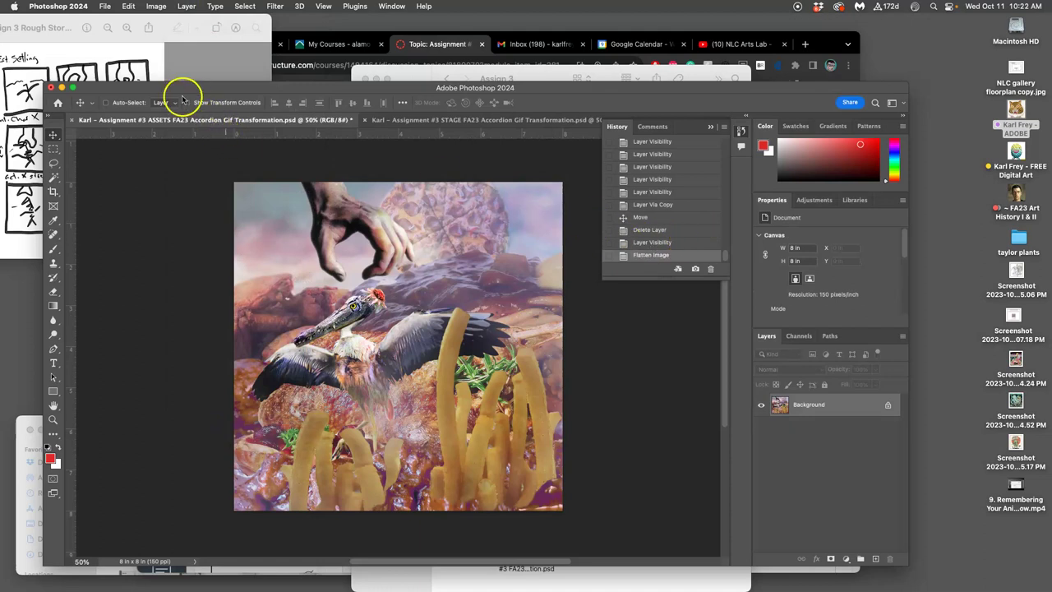
Select the whole canvas, copy the flattened frame, and revert ASSETS to its layered state via History.
left_click(243, 5)
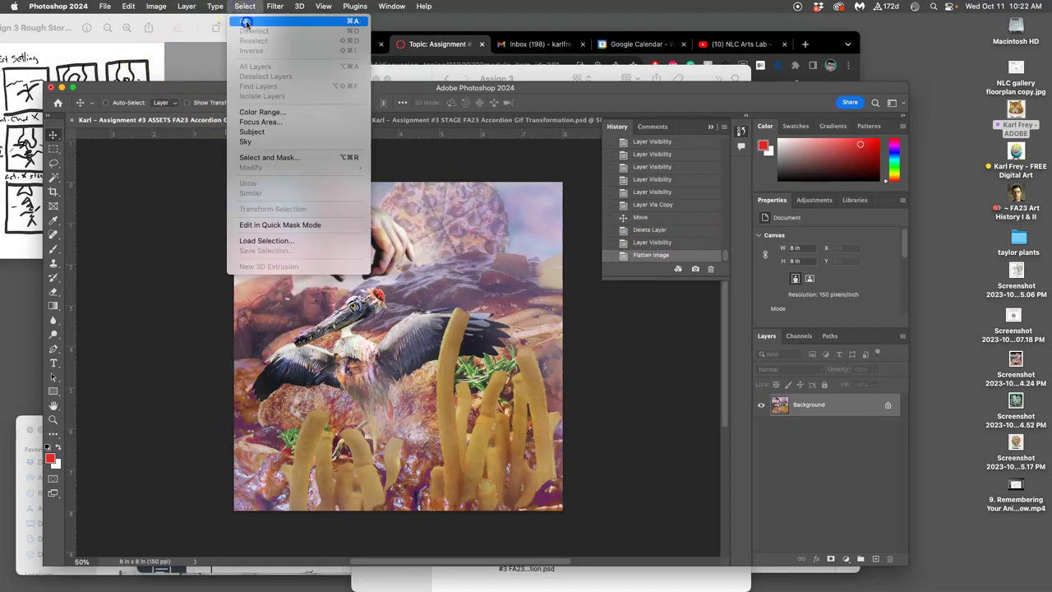
left_click(246, 22)
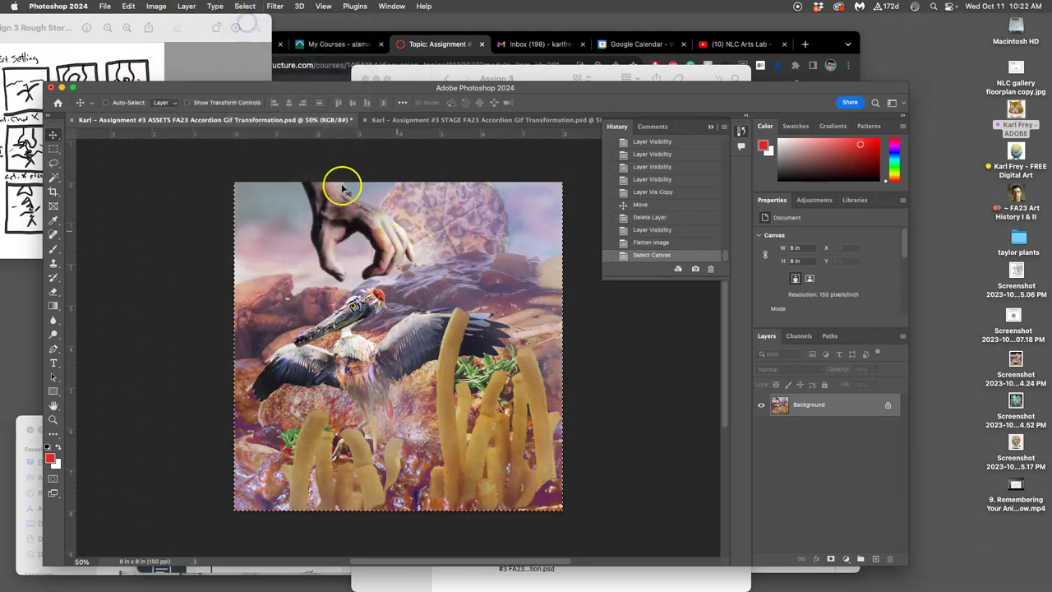
left_click(129, 6)
left_click(142, 84)
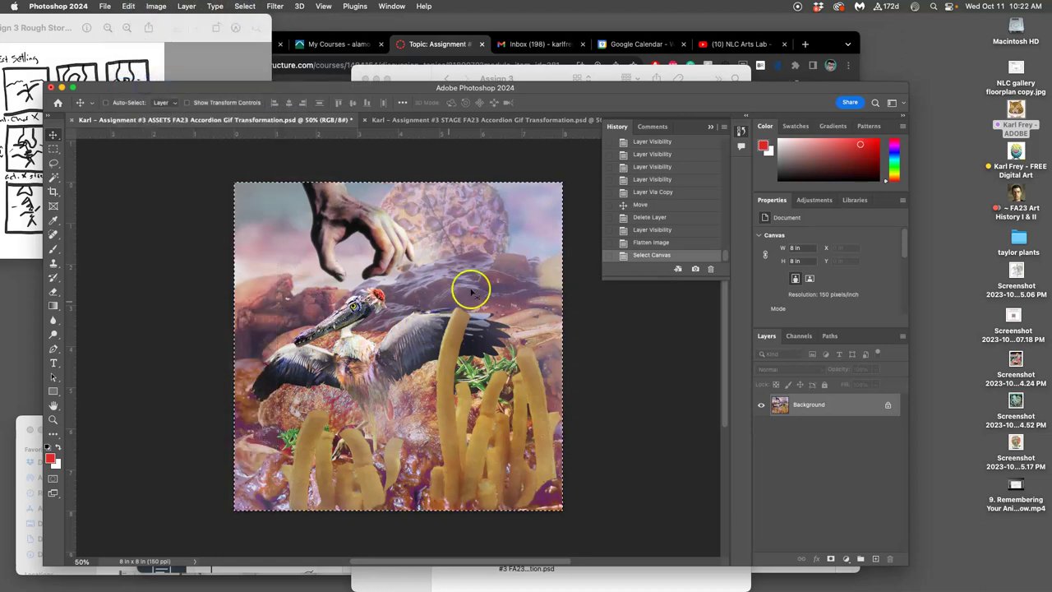
left_click(664, 230)
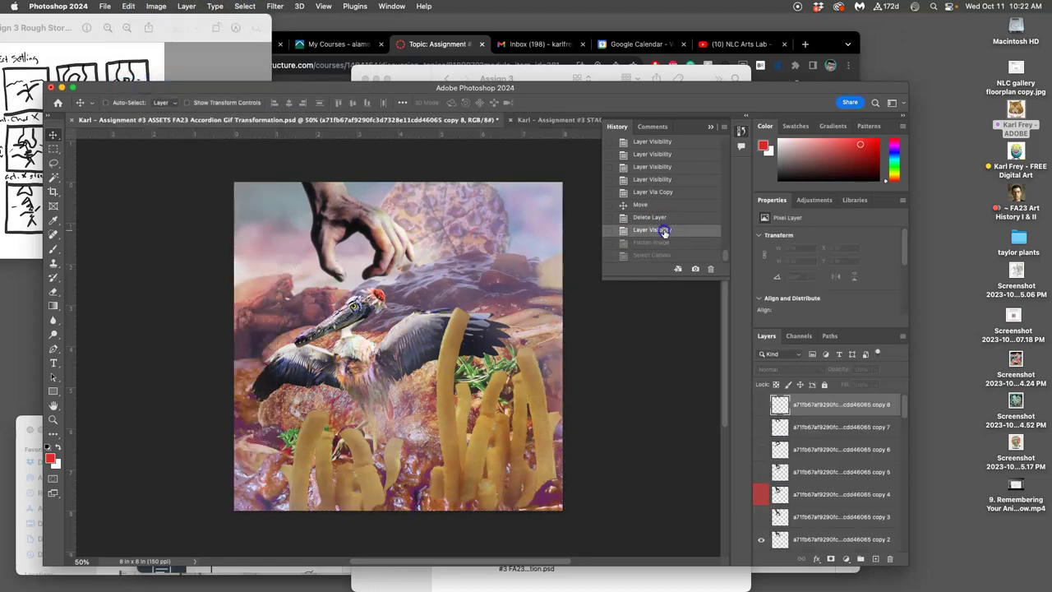
Paste the frame into the STAGE document as Layer 15, check it, and save STAGE.
left_click(553, 120)
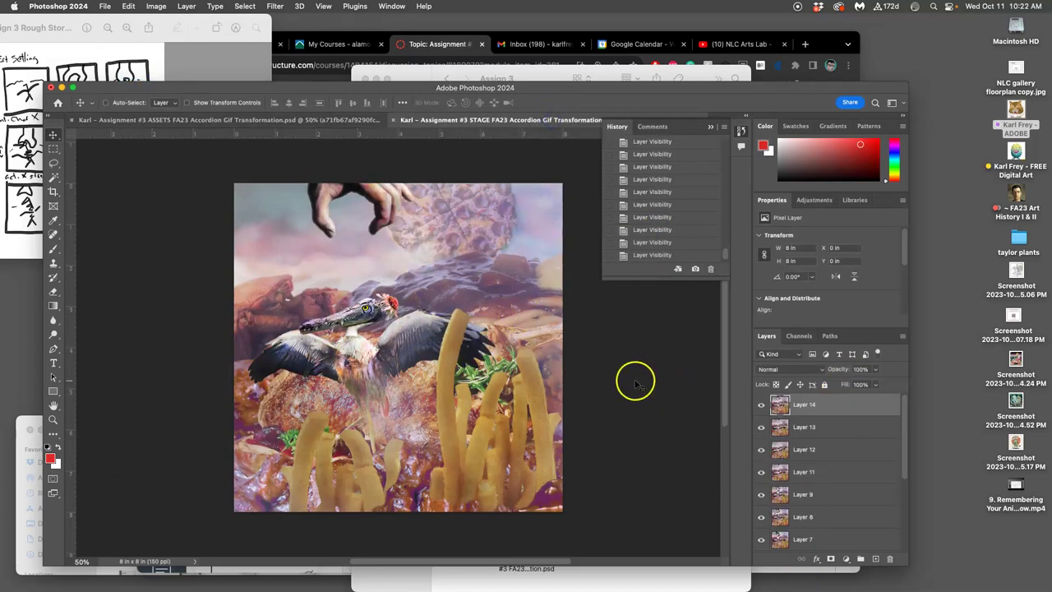
left_click(128, 5)
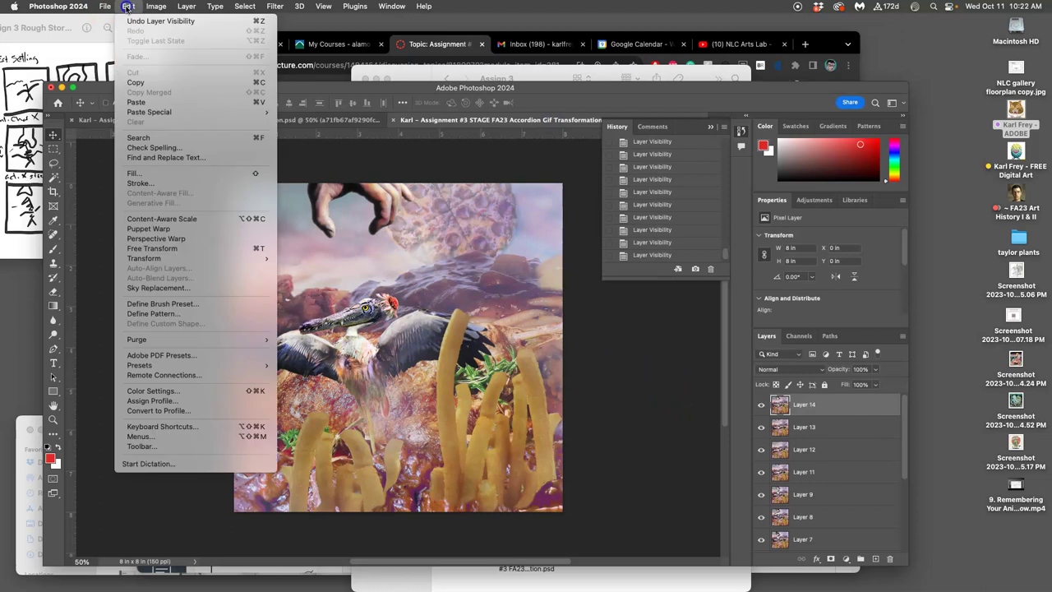
left_click(137, 102)
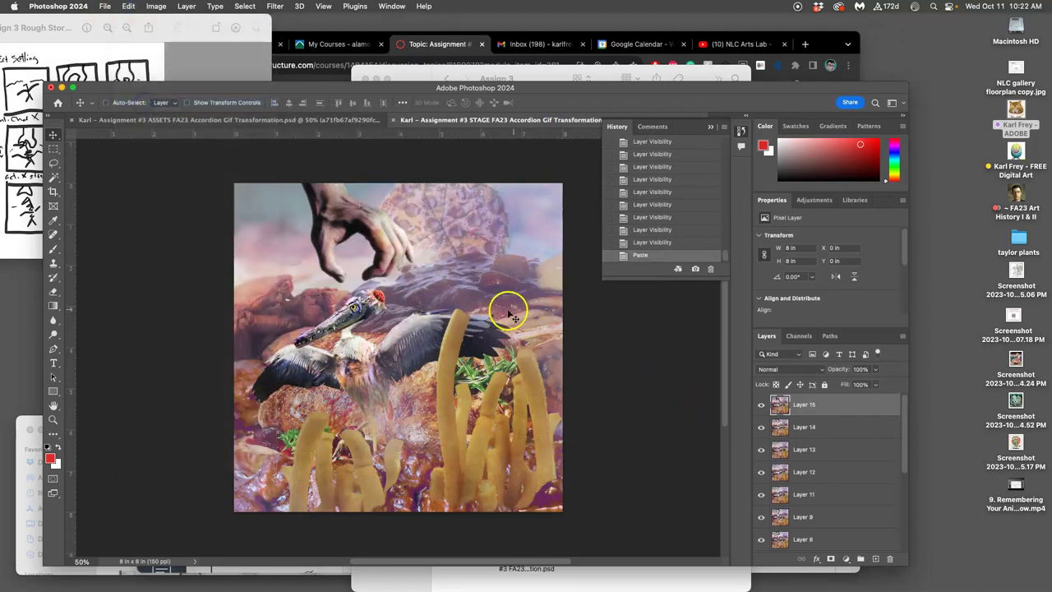
left_click(762, 405)
left_click(762, 406)
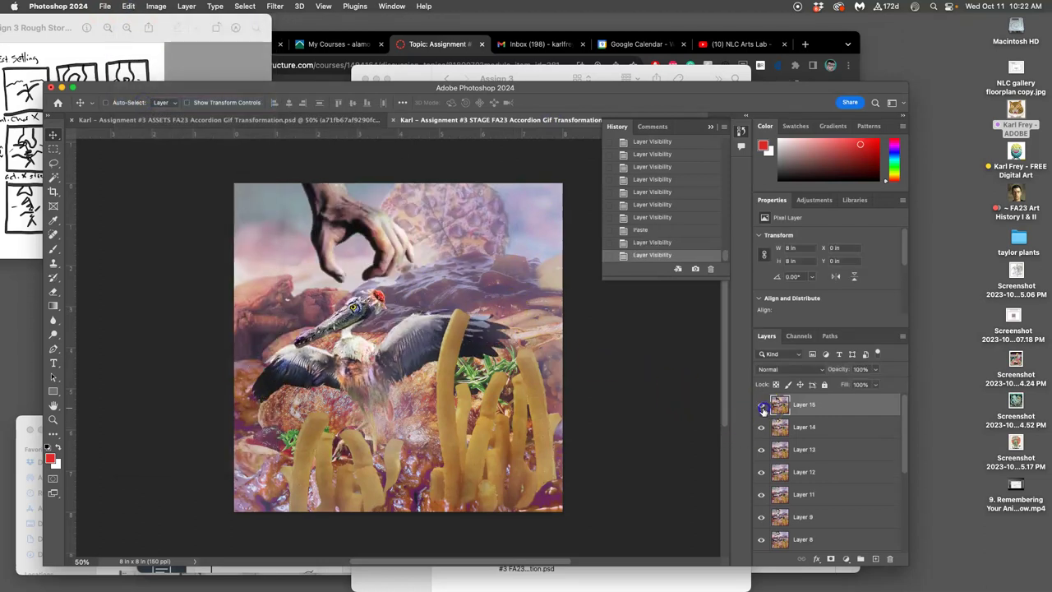
key("super+s")
left_click(339, 120)
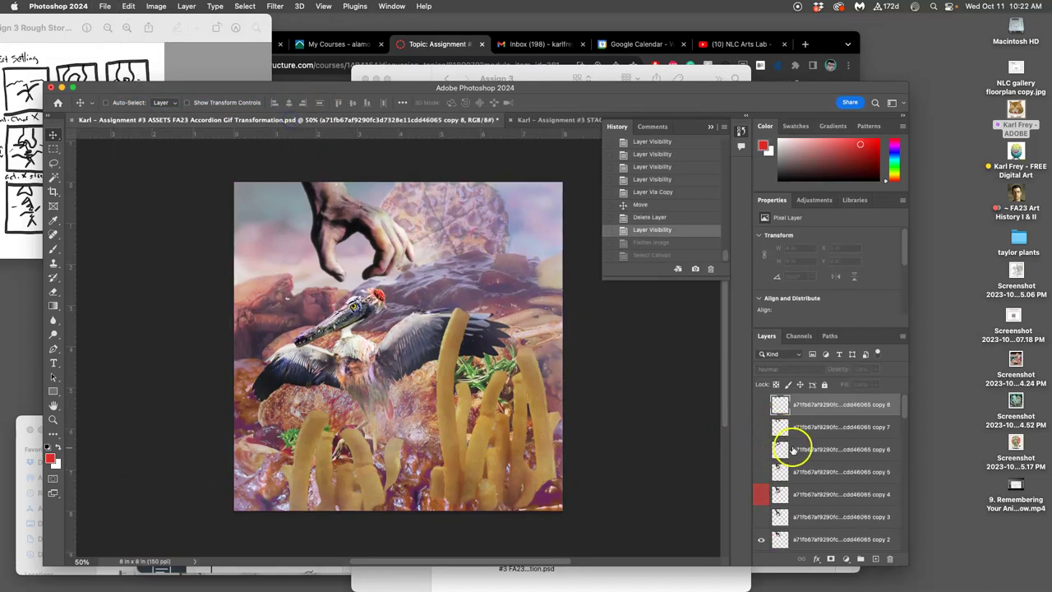
Swap the hand to the lowered copy 3 frame and hide the previous hand position.
scroll(781, 440, "down", 5)
scroll(792, 448, "up", 2)
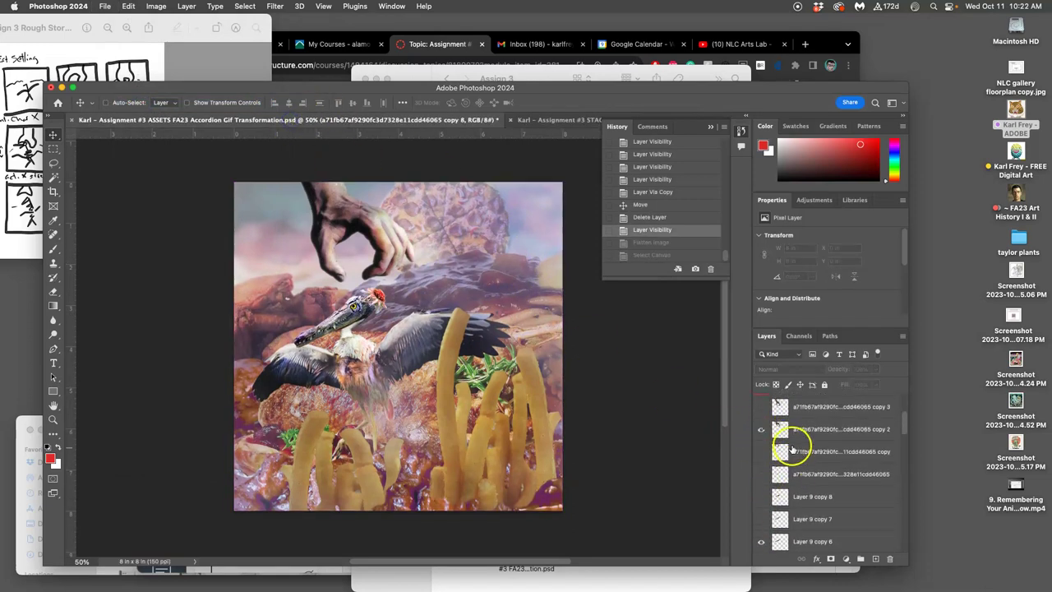
left_click(762, 451)
left_click(762, 452)
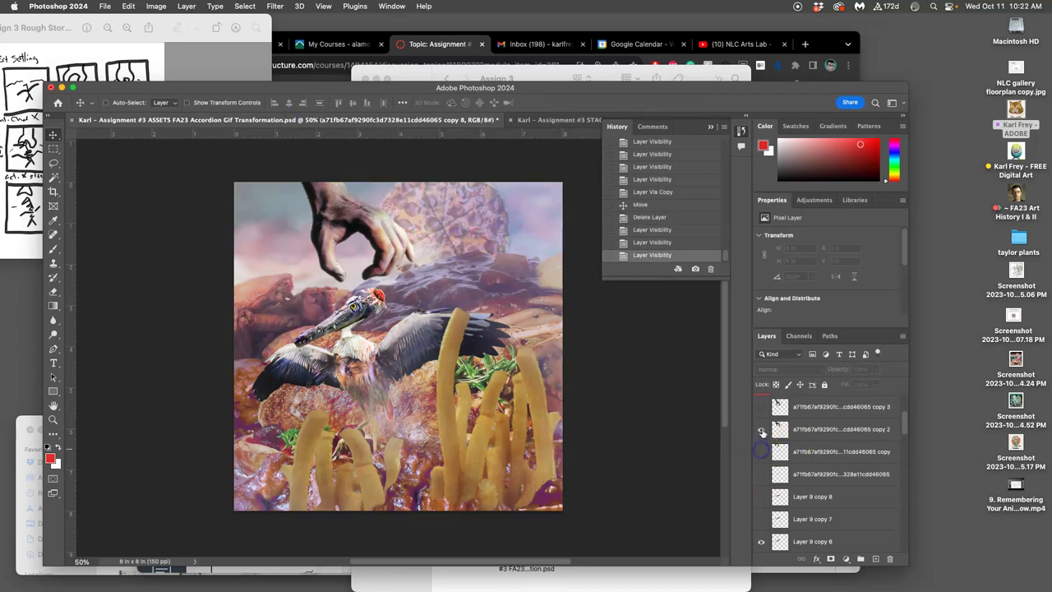
scroll(765, 430, "up", 1)
left_click(762, 432)
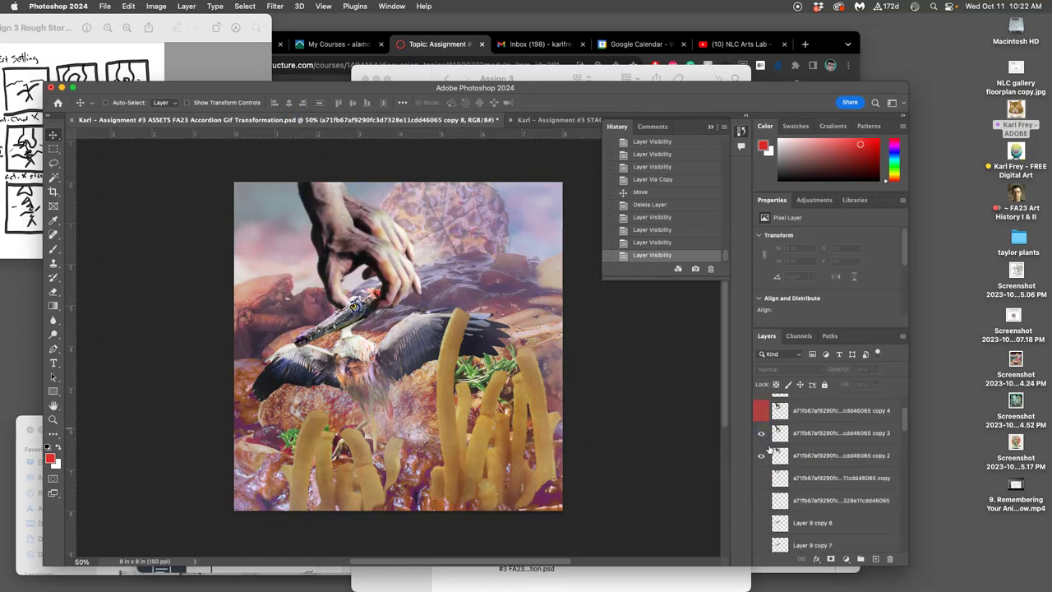
left_click(763, 457)
Try Layer 9 head copies 3, 6 and 7, settling on copy 7 with copy 3's upper head removed.
scroll(796, 444, "up", 1)
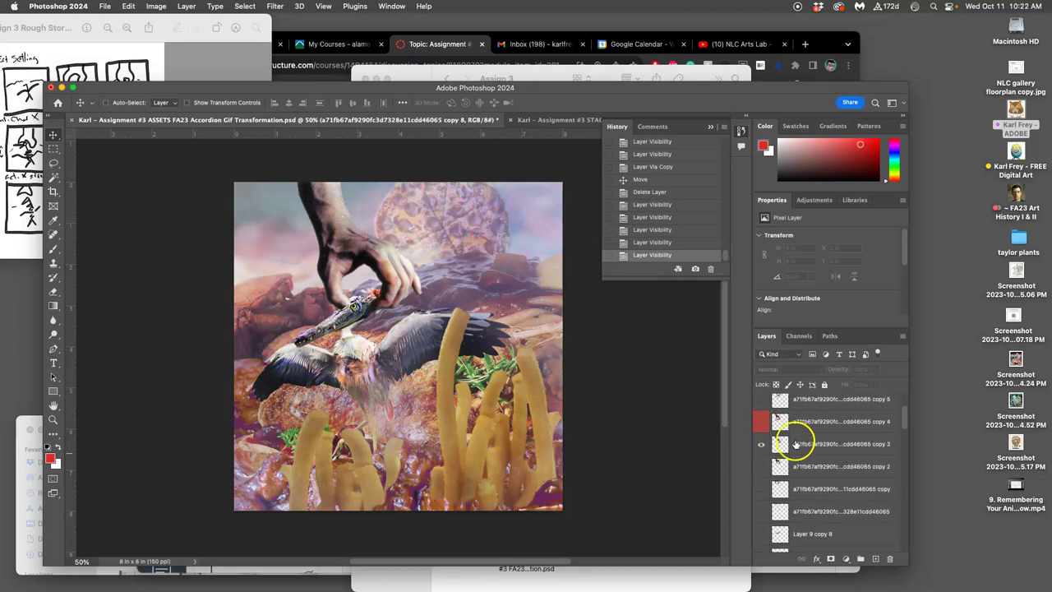
scroll(779, 444, "up", 1)
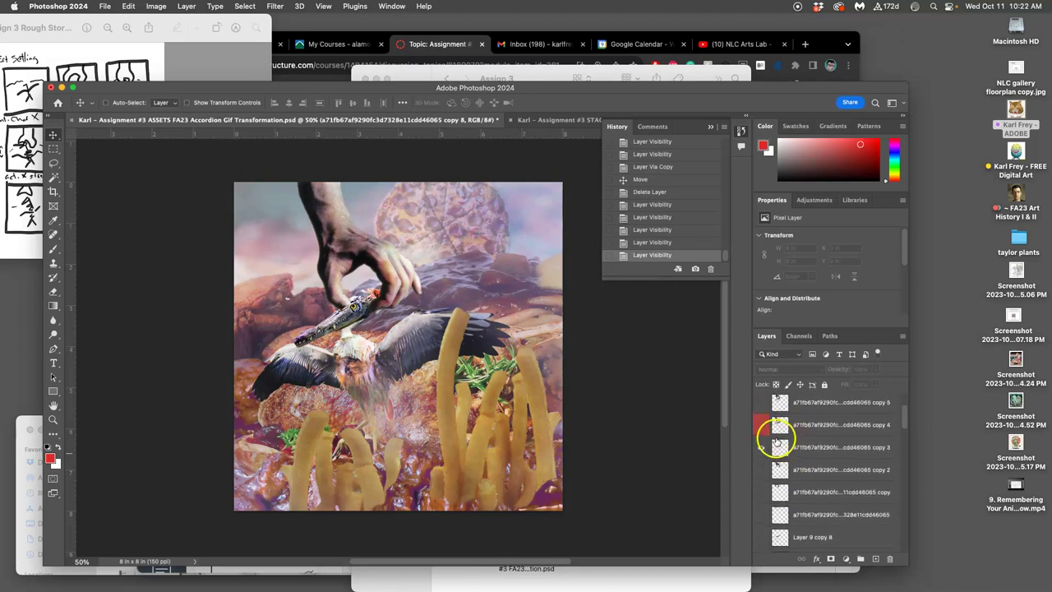
left_click(761, 428)
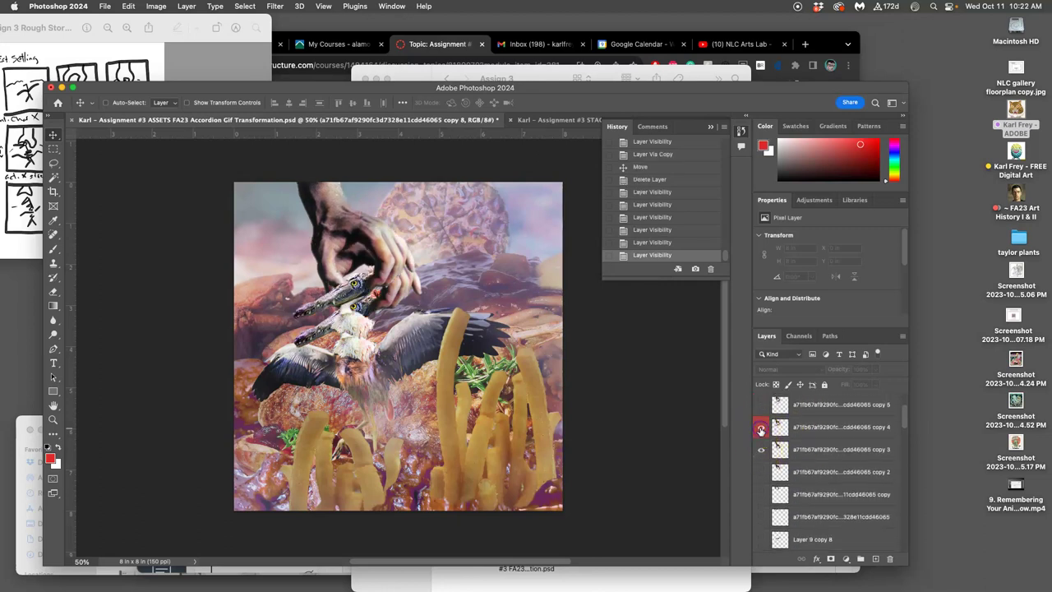
left_click(760, 428)
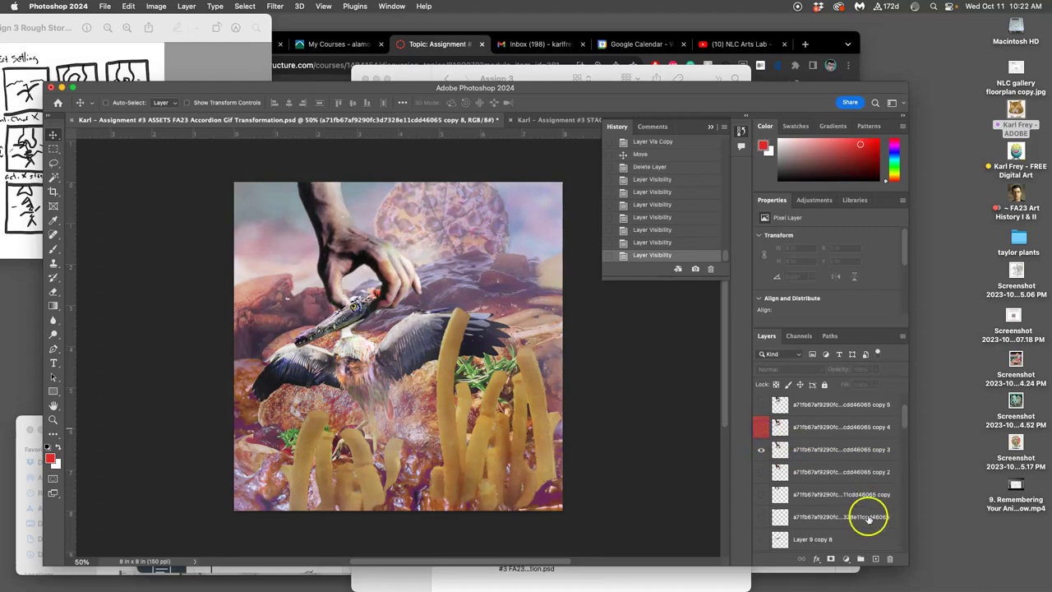
scroll(834, 498, "down", 3)
left_click(762, 477)
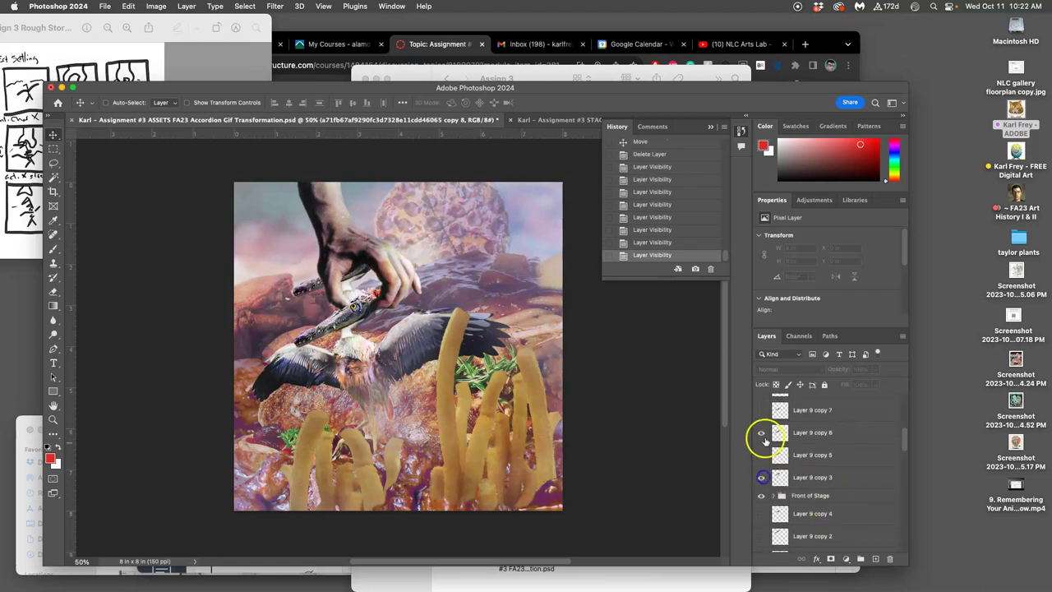
left_click(761, 433)
left_click(762, 434)
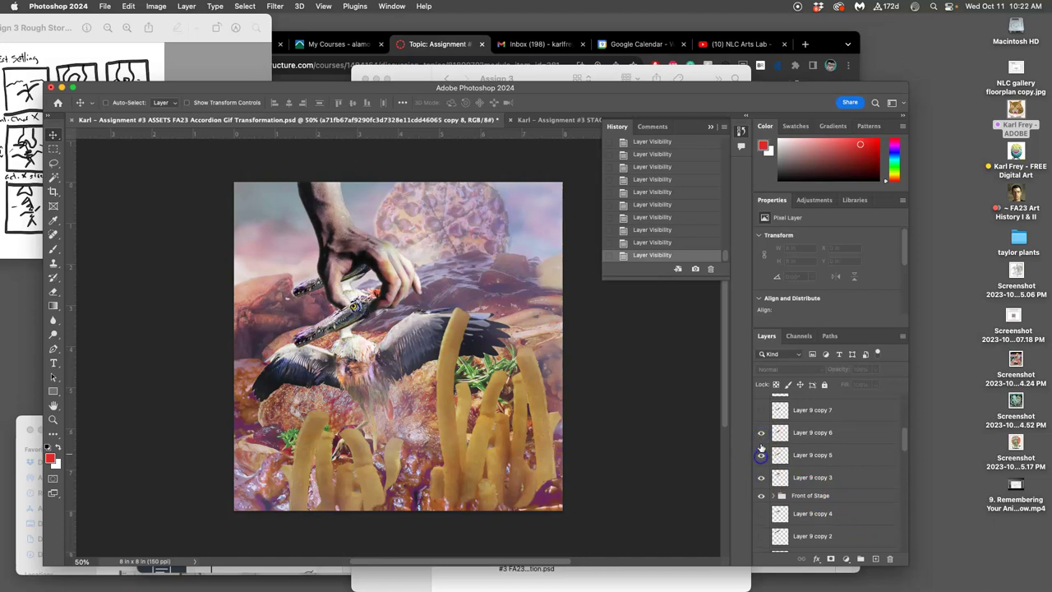
left_click(762, 434)
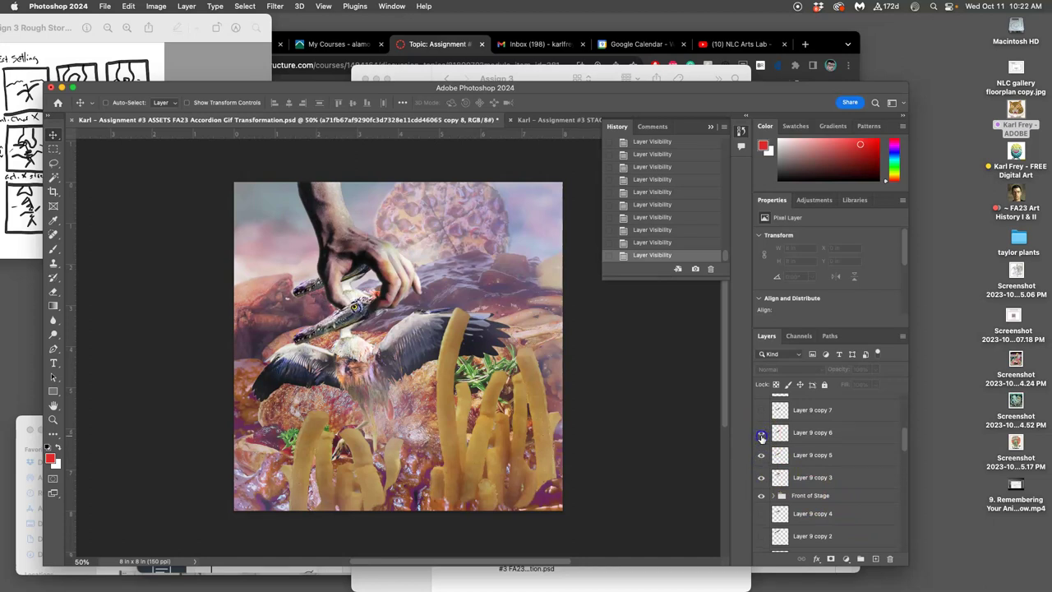
left_click(761, 411)
scroll(788, 436, "up", 1)
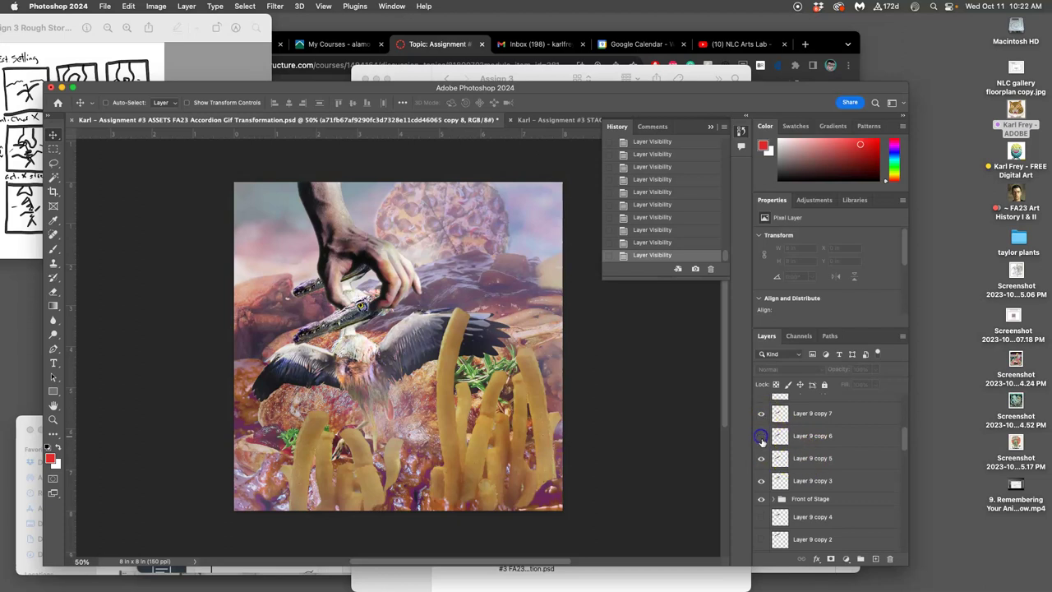
left_click(762, 480)
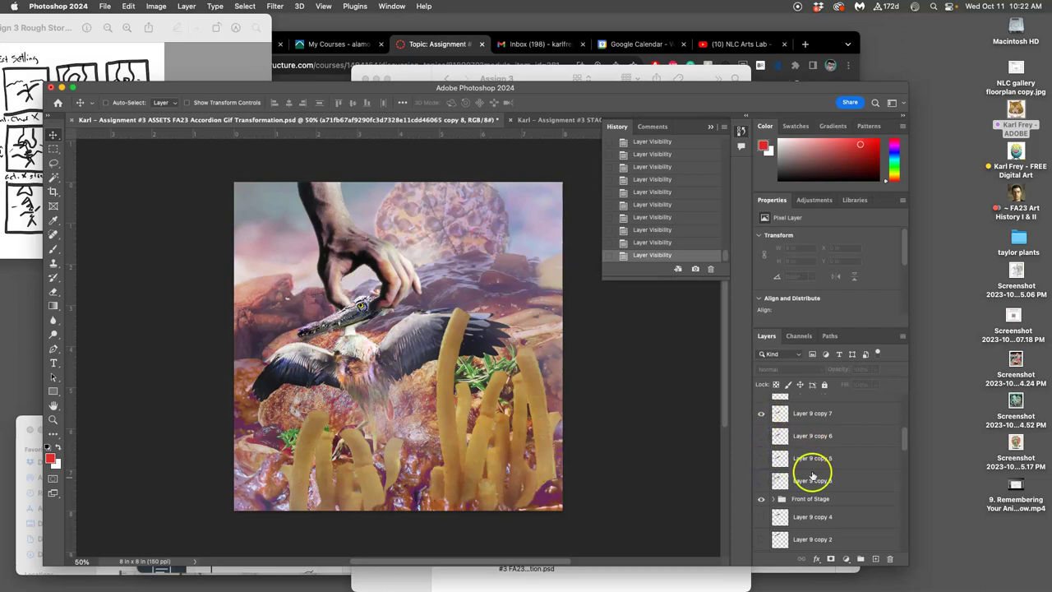
Compare wing positions and settle on the matching Layer 8 copy 4 wing.
scroll(822, 475, "down", 1)
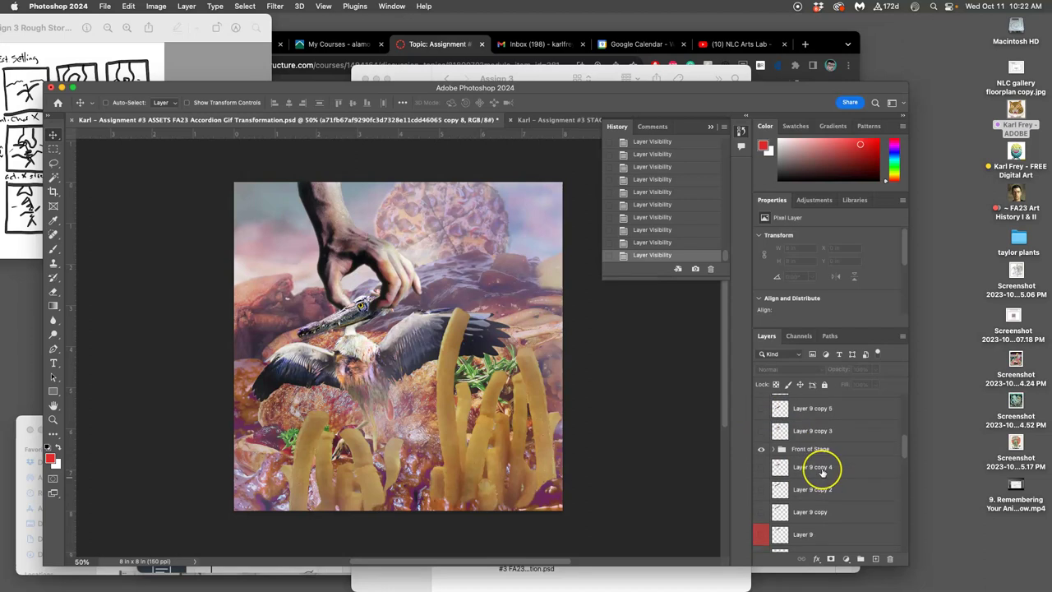
scroll(822, 471, "down", 3)
left_click(764, 522)
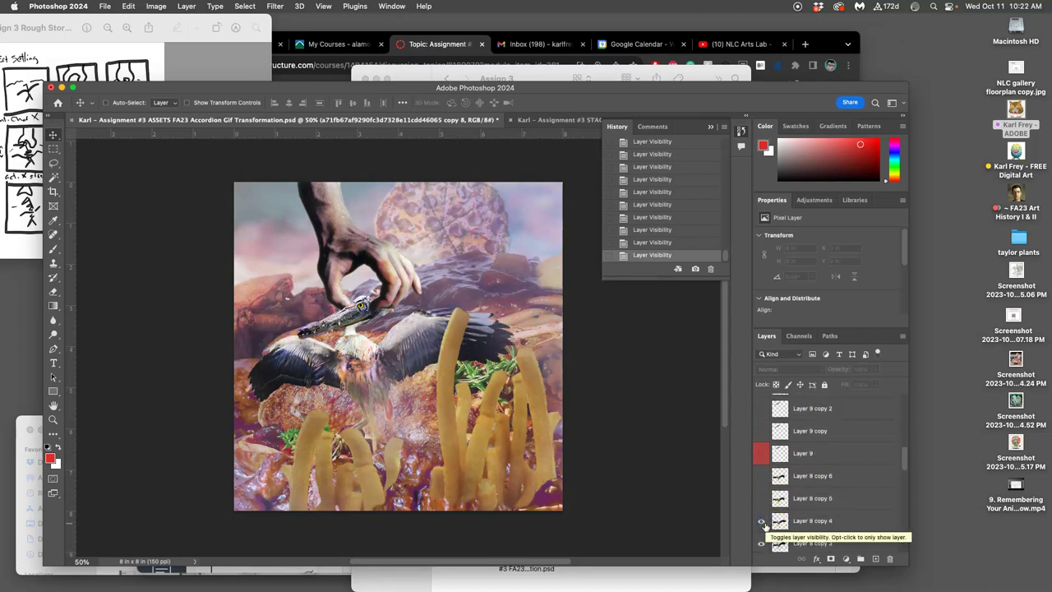
left_click(762, 523)
left_click(763, 523)
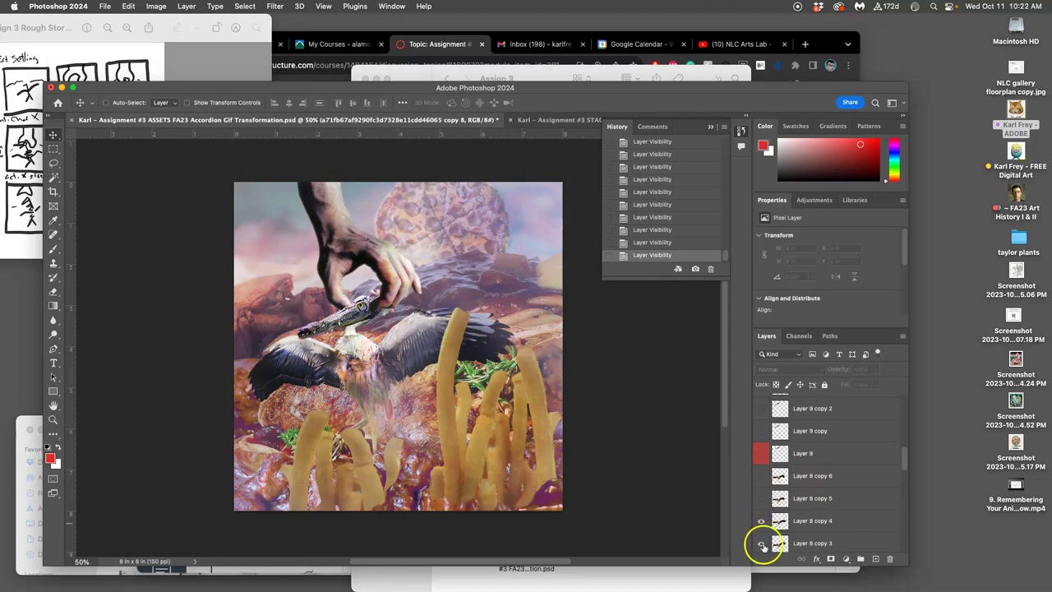
Compare the ASSETS arrangement against the frames in the STAGE document.
left_click(524, 122)
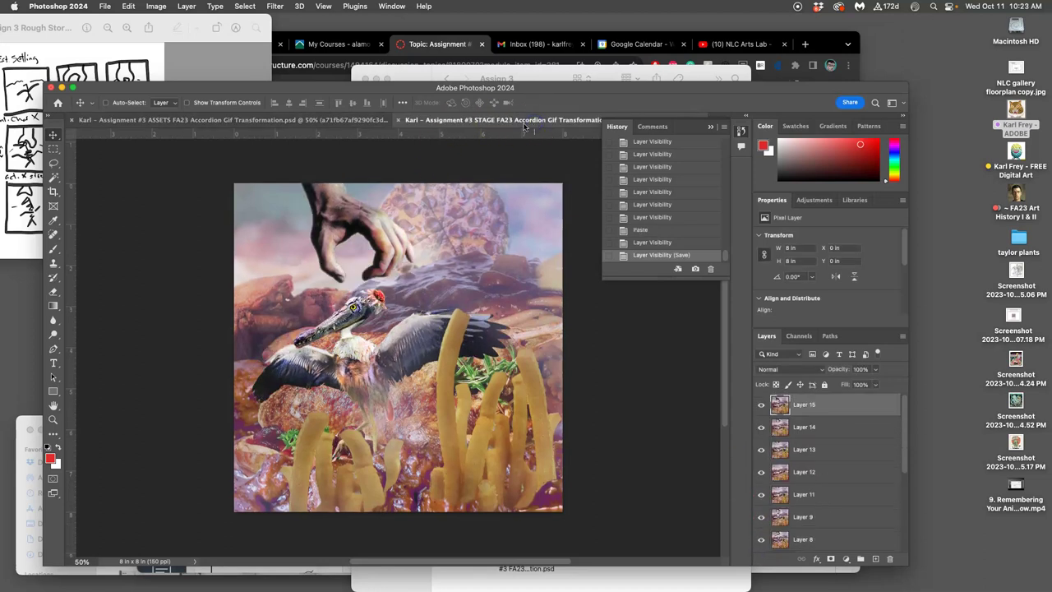
left_click(359, 122)
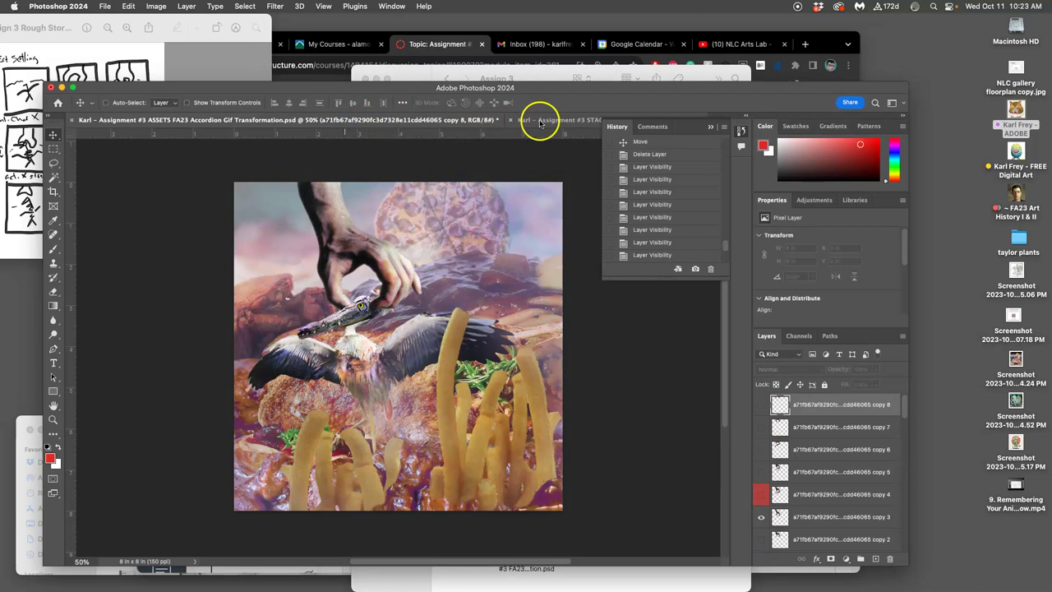
left_click(540, 122)
left_click(365, 123)
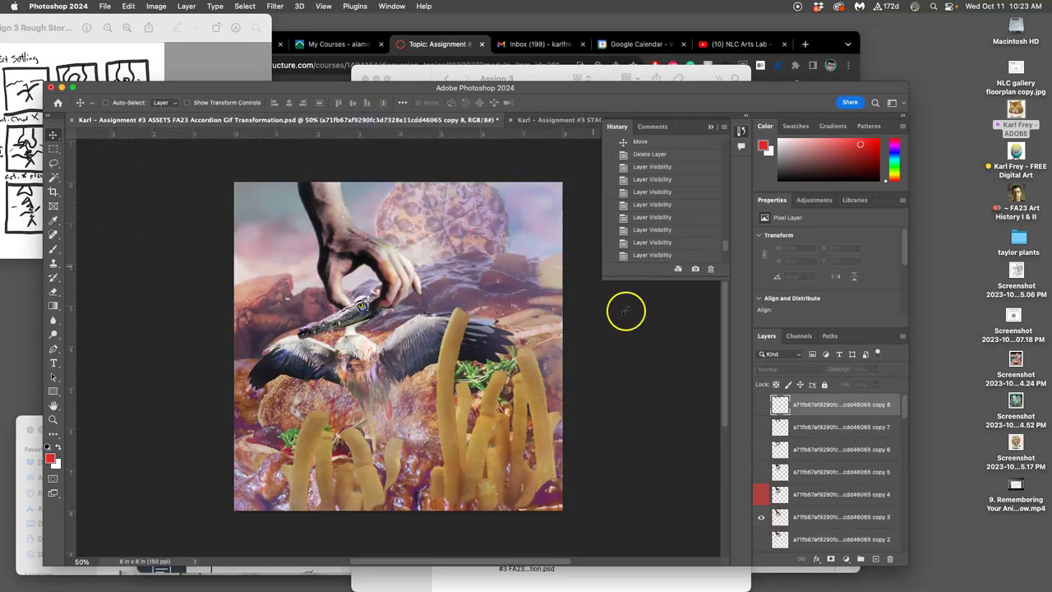
scroll(821, 485, "down", 10)
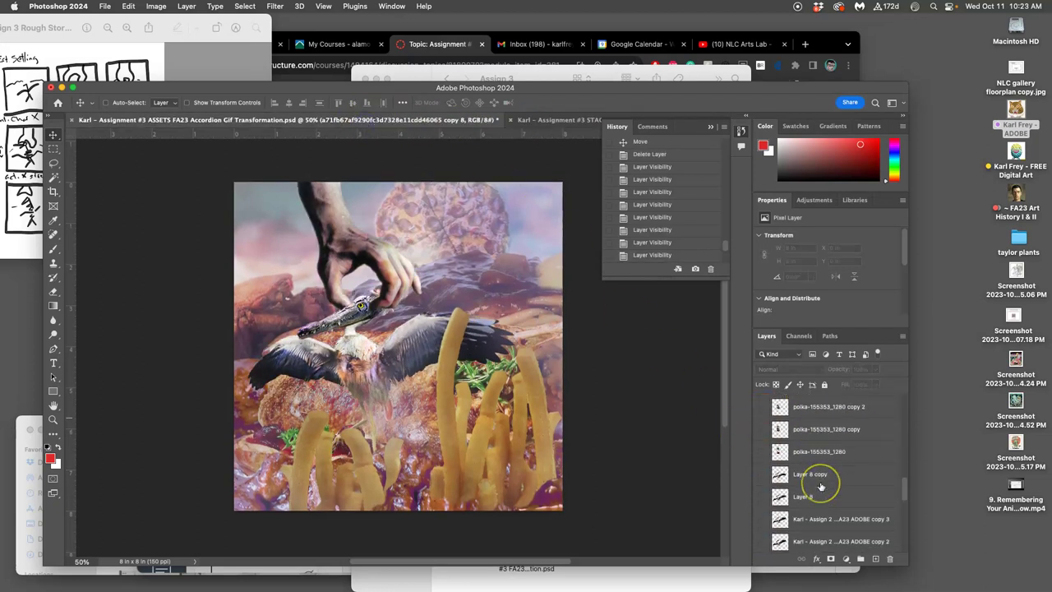
scroll(820, 486, "down", 6)
Duplicate Pizza Sun copy 8 into copy 9, shift it slightly down, and hide copy 8.
left_click(818, 506)
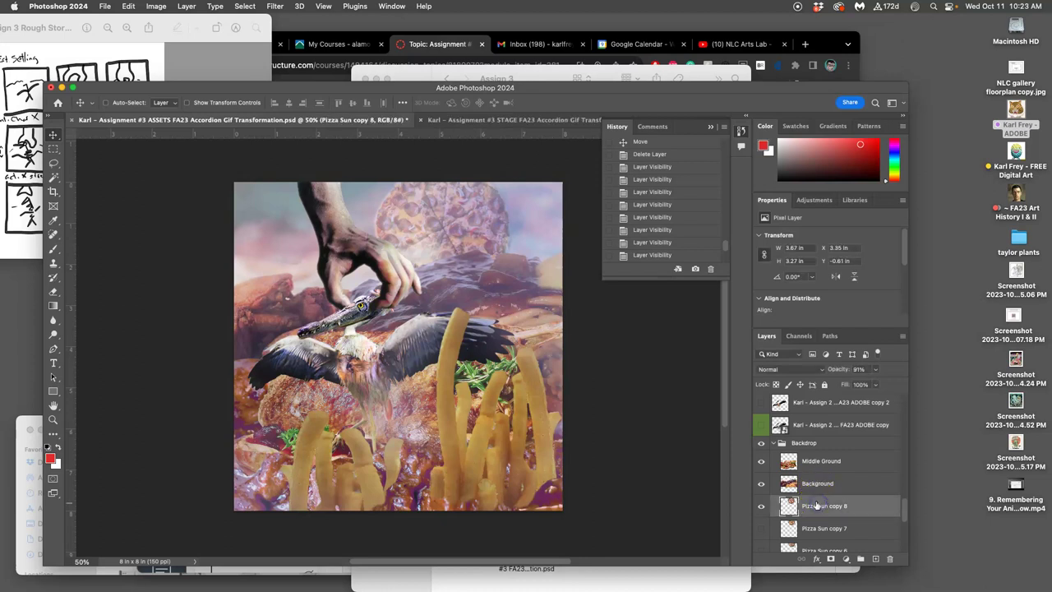
key("super+j")
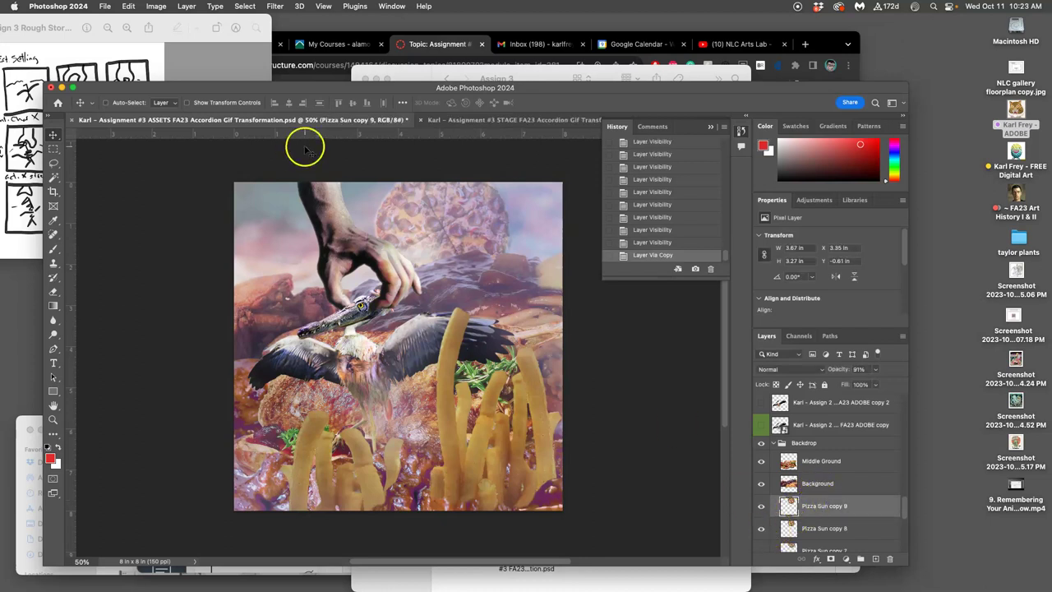
mouse_move(442, 221)
left_mouse_down()
mouse_move(453, 225)
mouse_move(440, 239)
left_mouse_up()
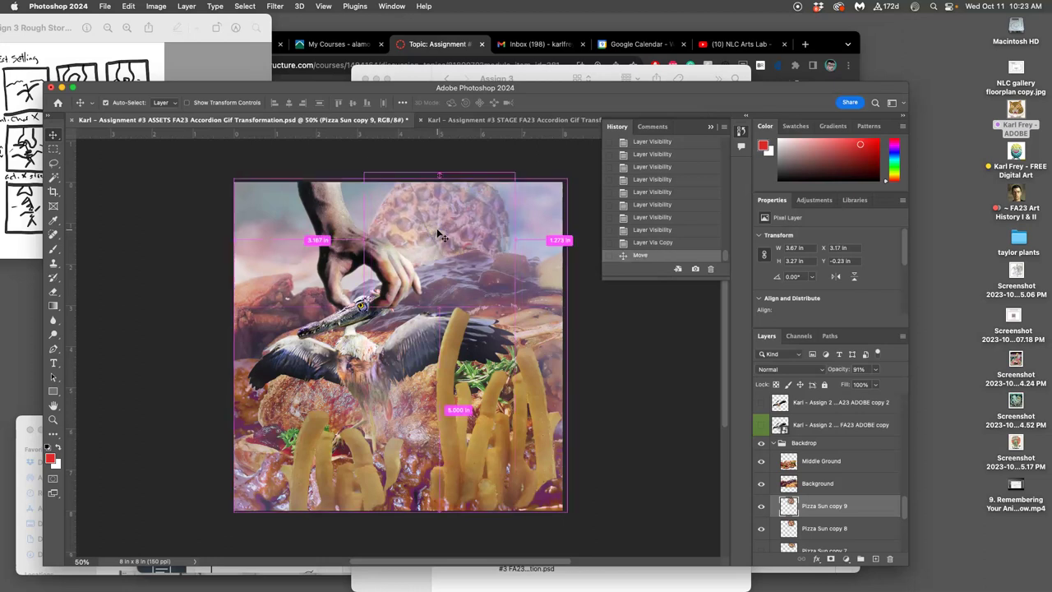
key("super+bracketleft")
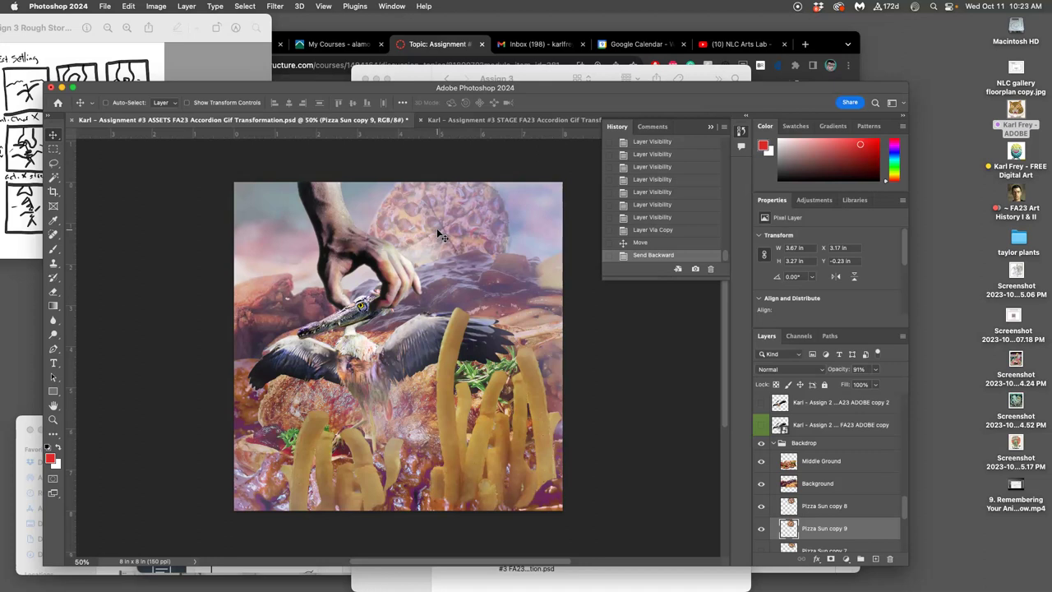
key("super+bracketright")
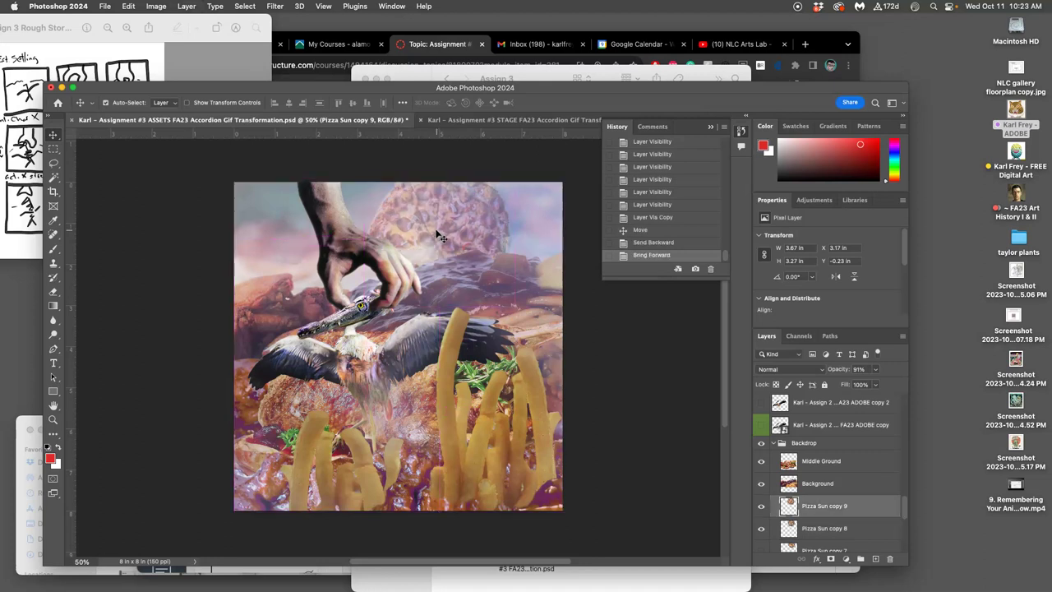
left_click_drag(438, 235, 436, 242)
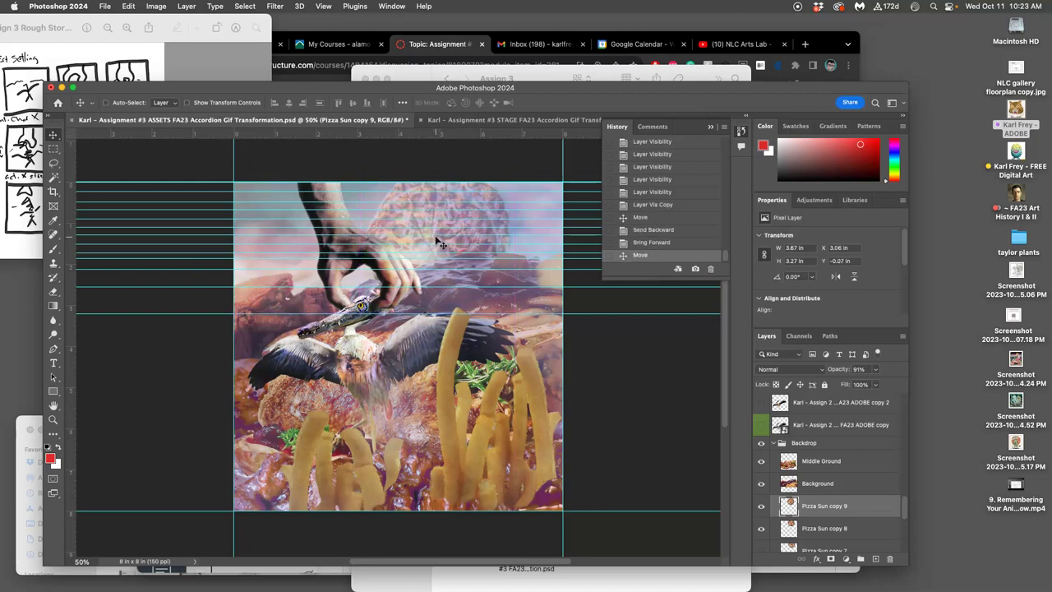
left_click(762, 532)
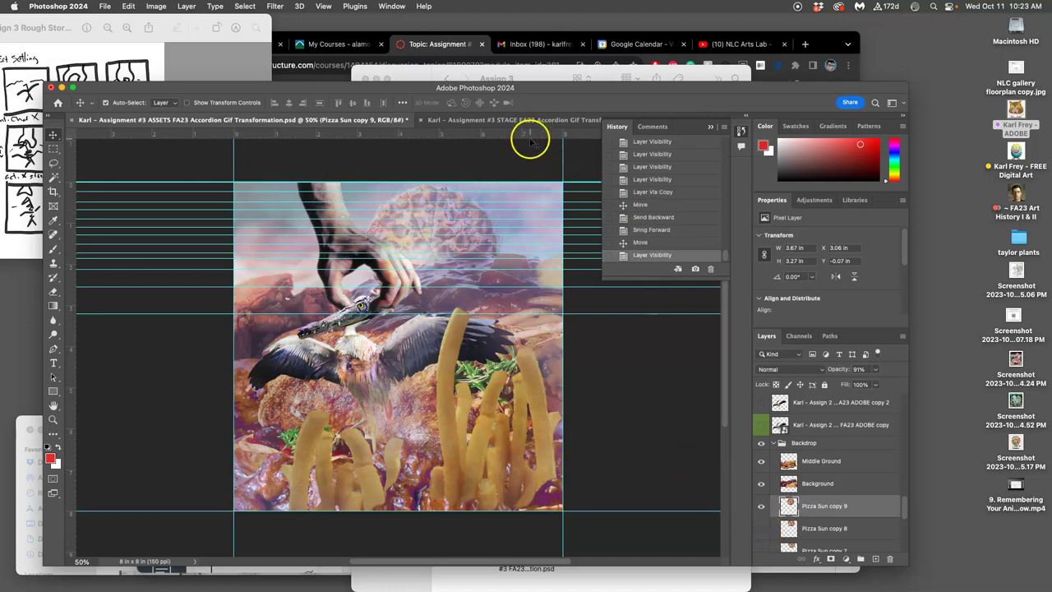
In STAGE, hide Layers 15 and 14 to view the previous frame and compare with ASSETS.
left_click(524, 121)
left_click(761, 405)
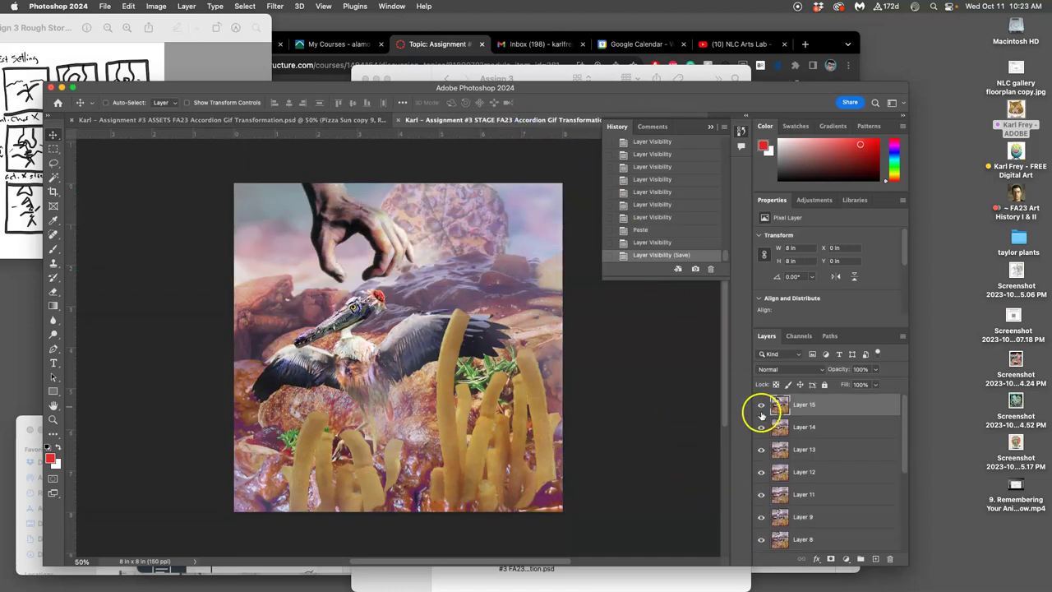
left_click(761, 426)
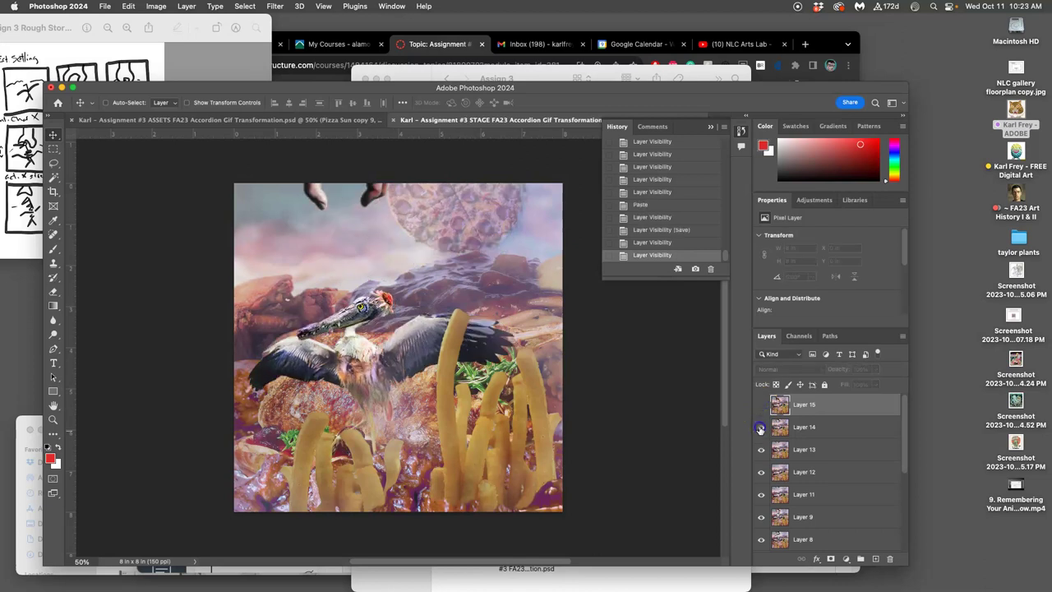
left_click(320, 119)
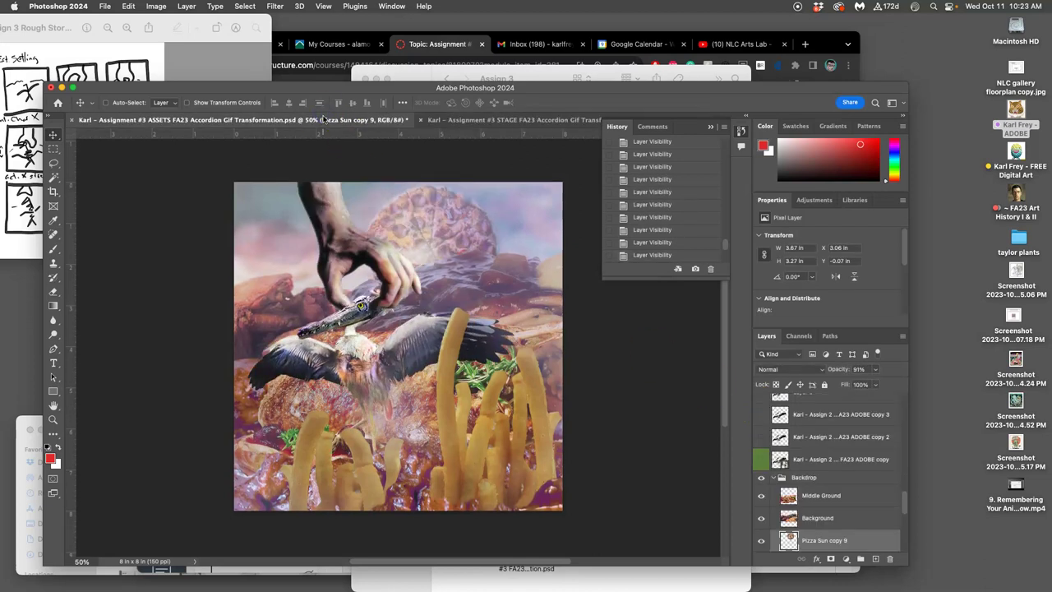
left_click(465, 119)
left_click(353, 121)
Nudge the pizza sun one step up and one step right, checking it against STAGE.
key("Up")
key("Up")
key("Up")
key("Up")
key("Up")
key("Up")
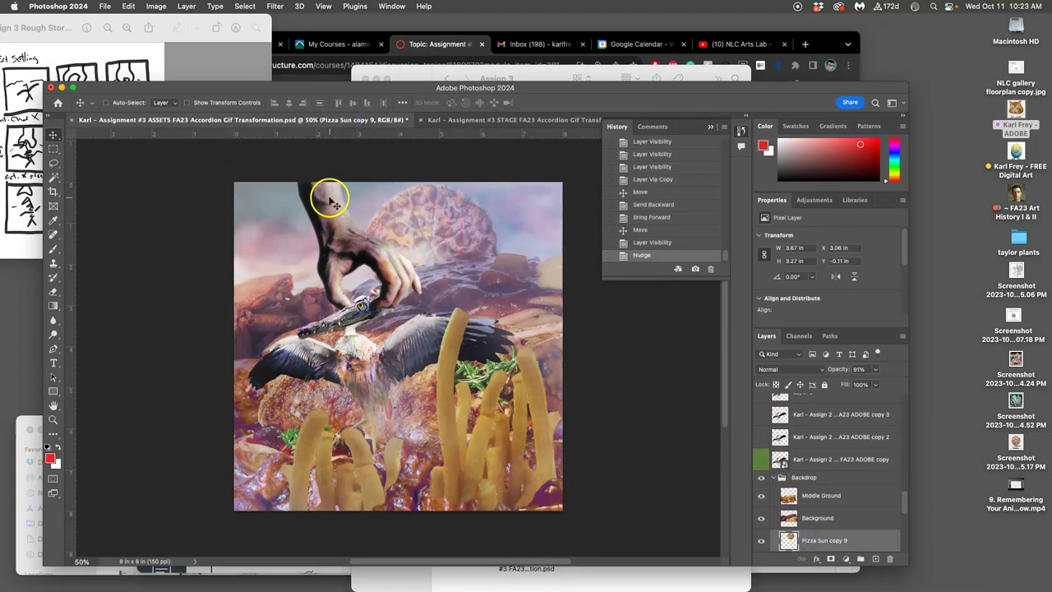
key("Right")
key("Right")
key("Right")
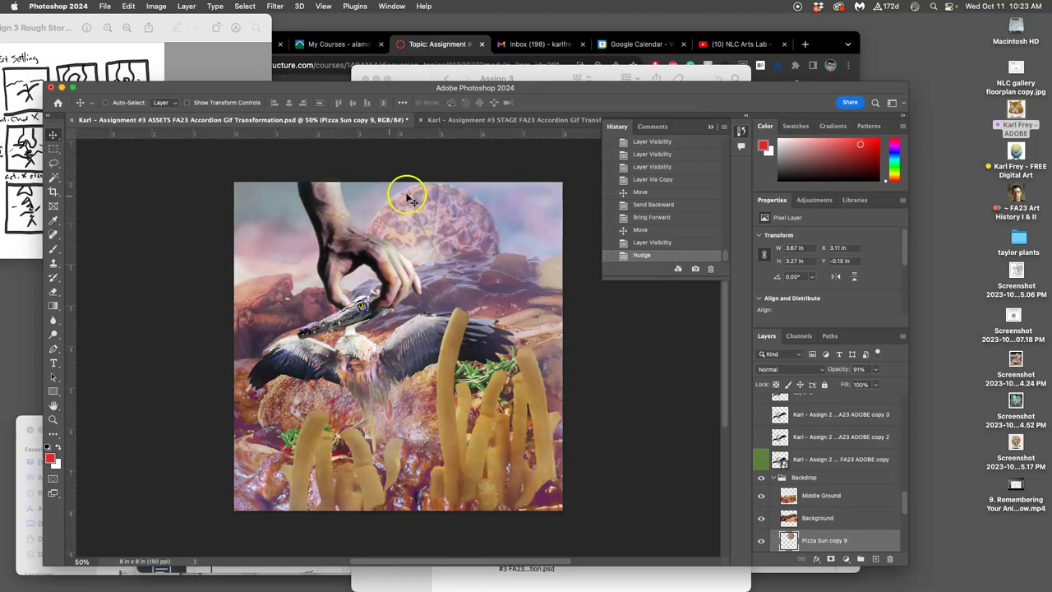
left_click(518, 120)
left_click(348, 122)
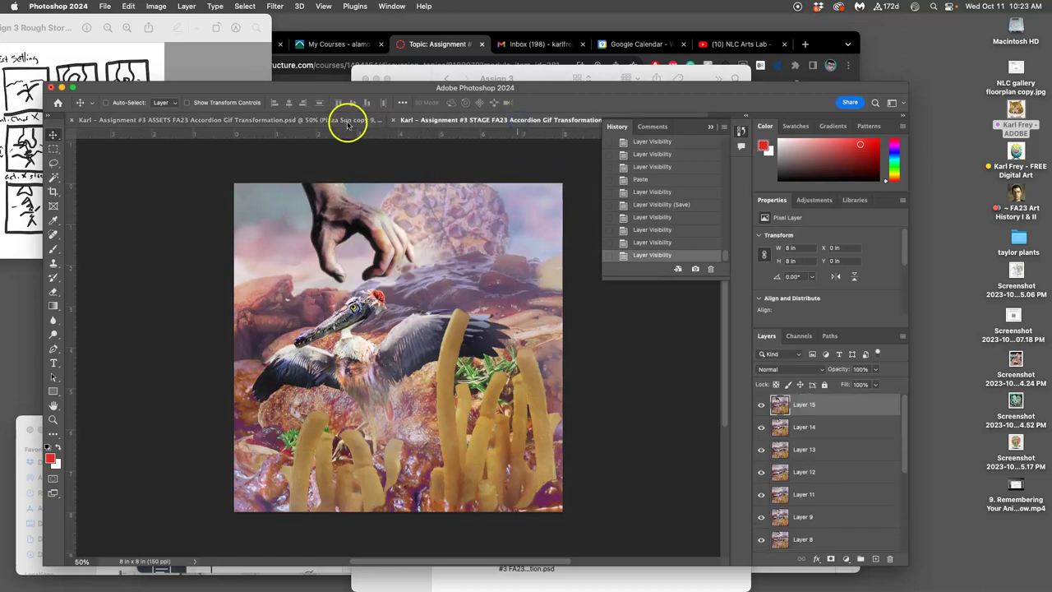
left_click(517, 120)
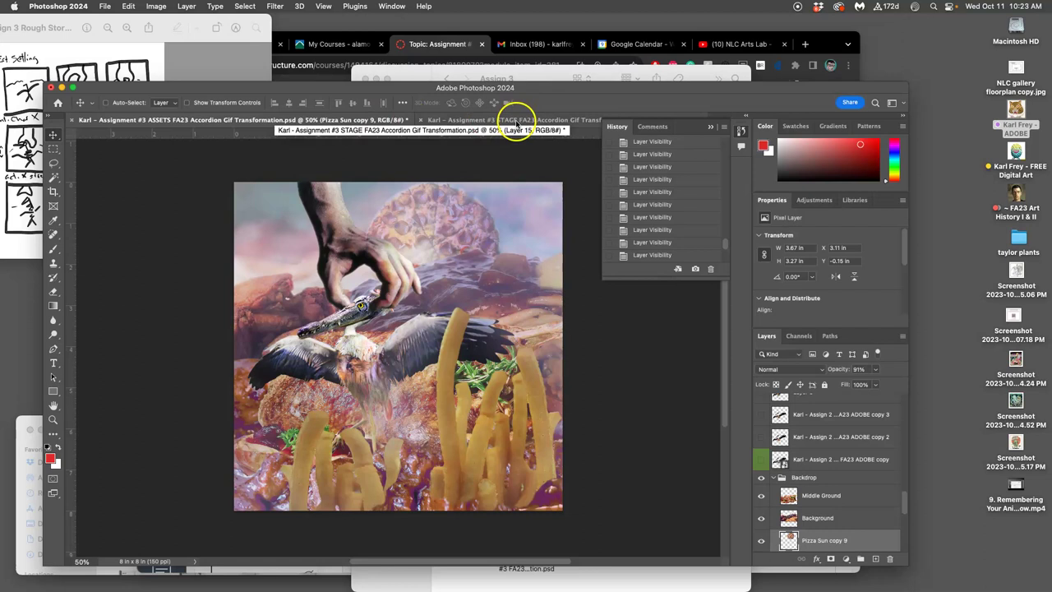
left_click(343, 123)
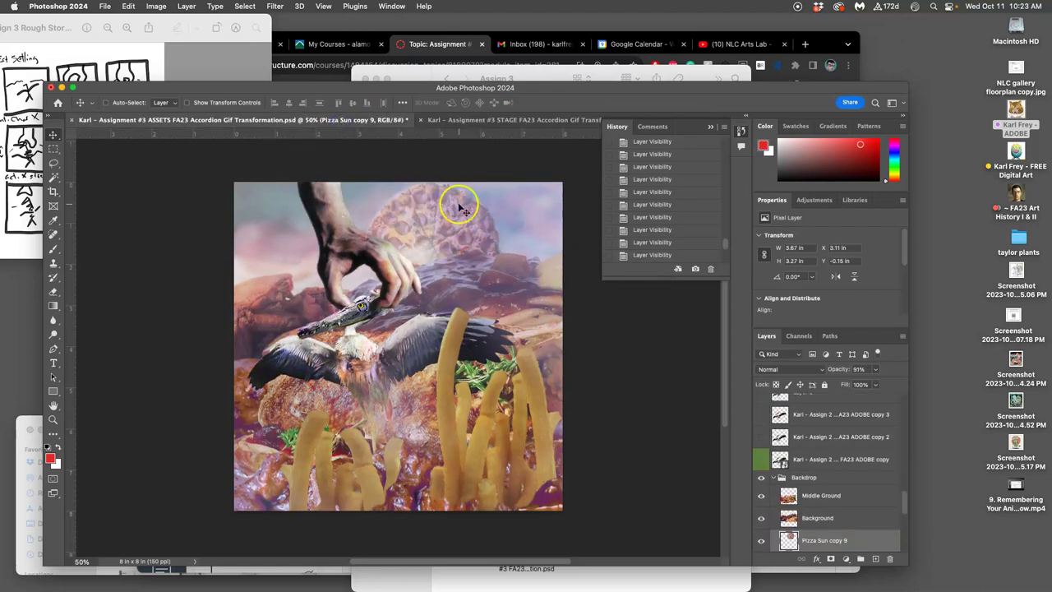
Flip between STAGE and ASSETS to confirm the alignment, then save the ASSETS document.
left_click(518, 120)
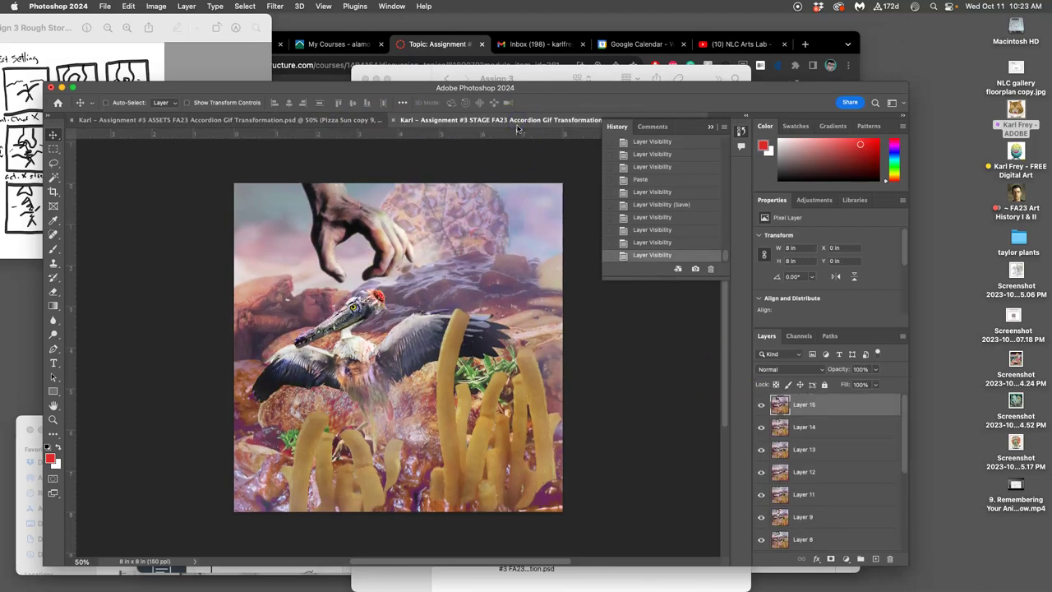
left_click(328, 120)
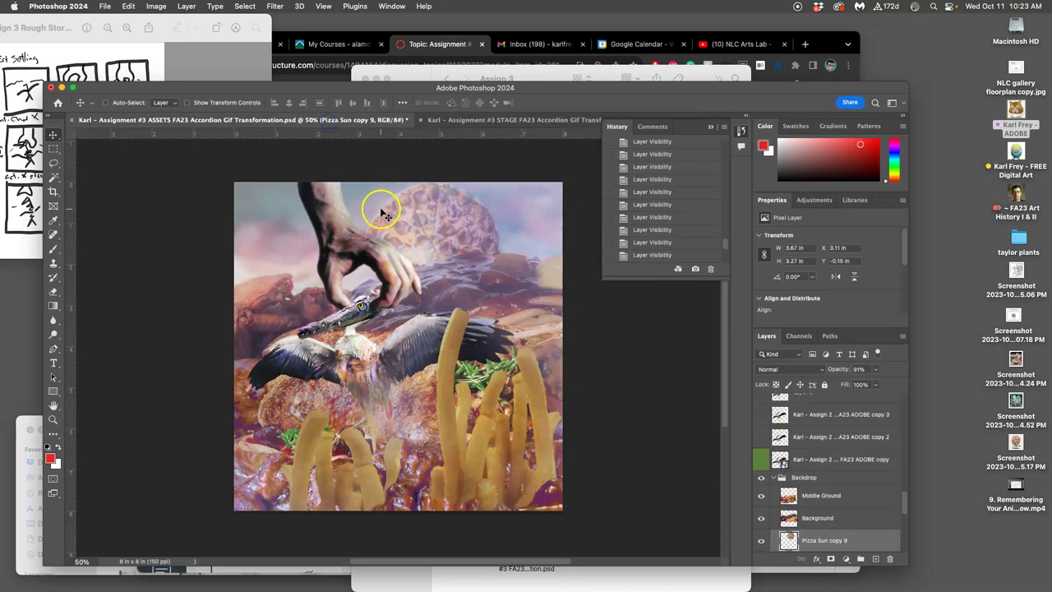
left_click(531, 122)
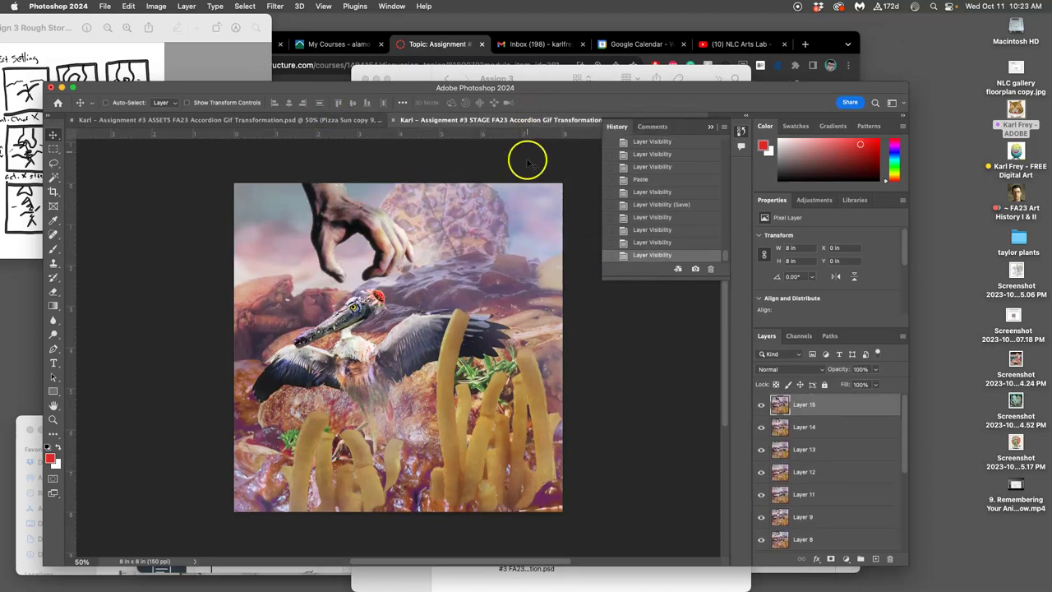
left_click(346, 122)
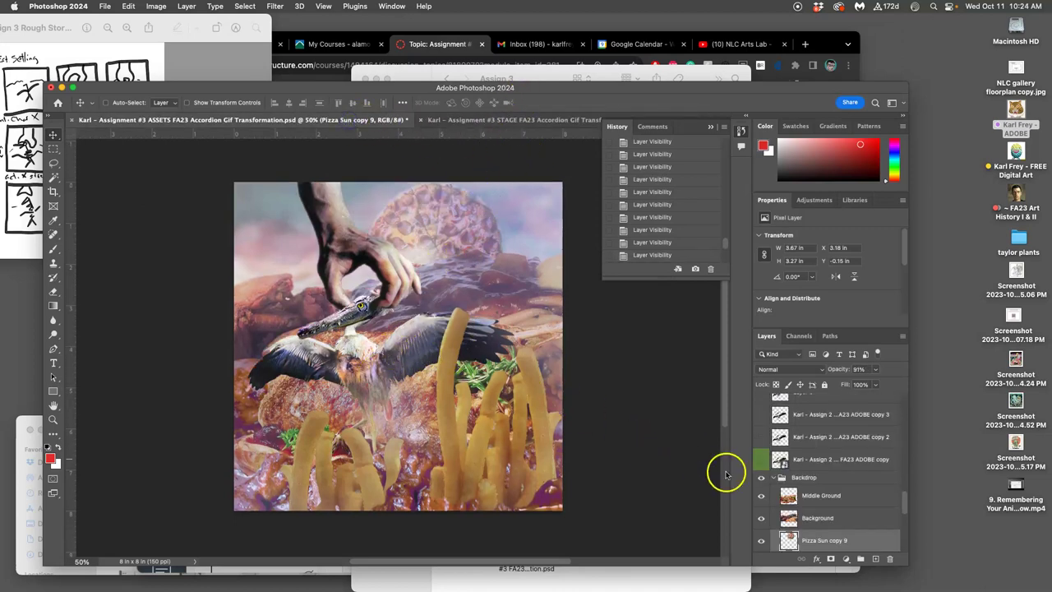
left_click(510, 120)
left_click(317, 121)
key("super+s")
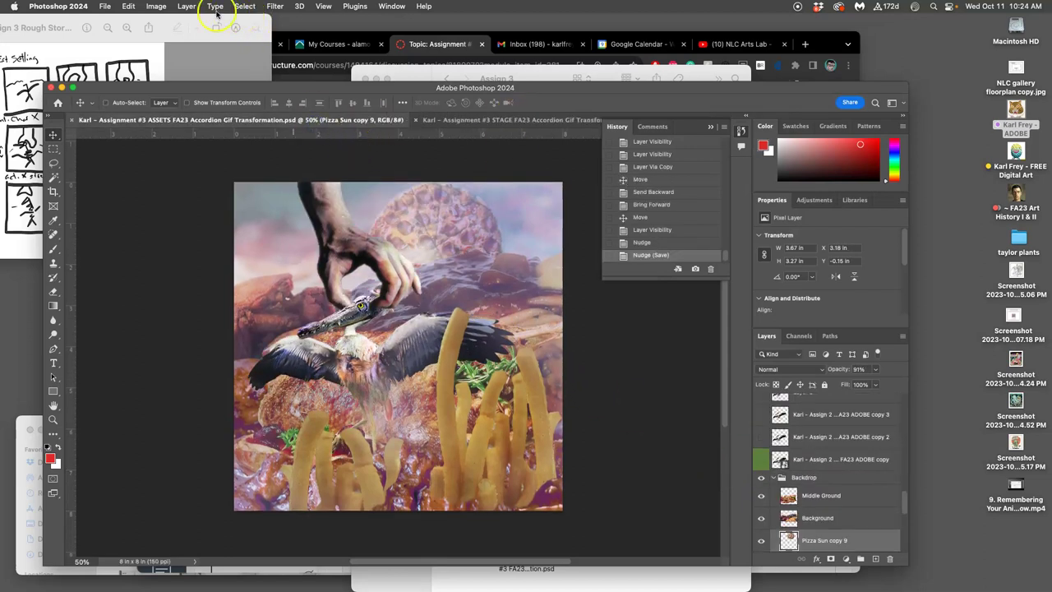
Flatten the ASSETS image, discarding hidden layers, and copy the whole canvas.
left_click(188, 9)
left_click(277, 422)
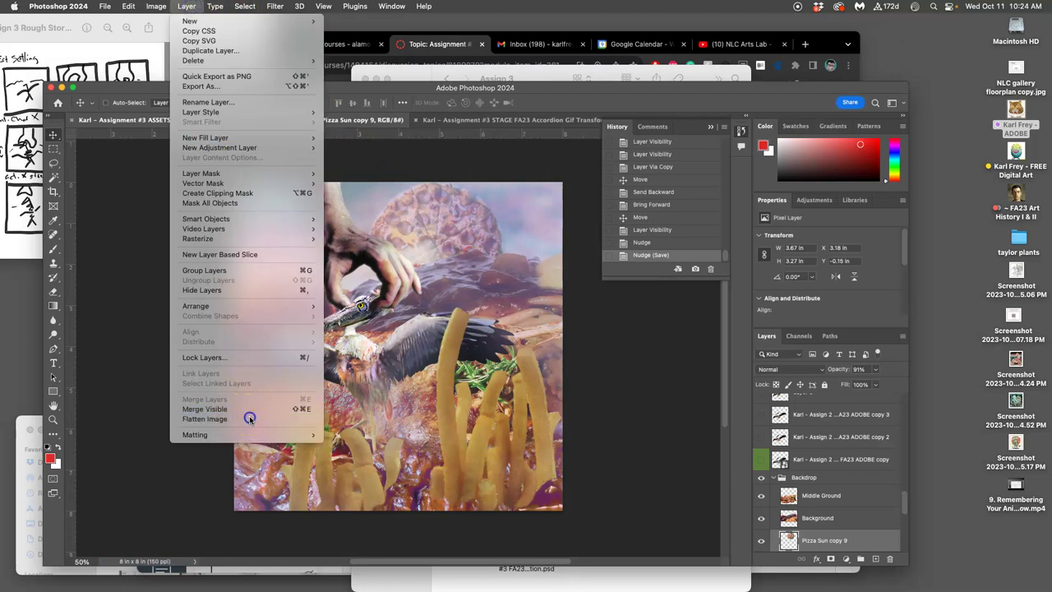
left_click(540, 206)
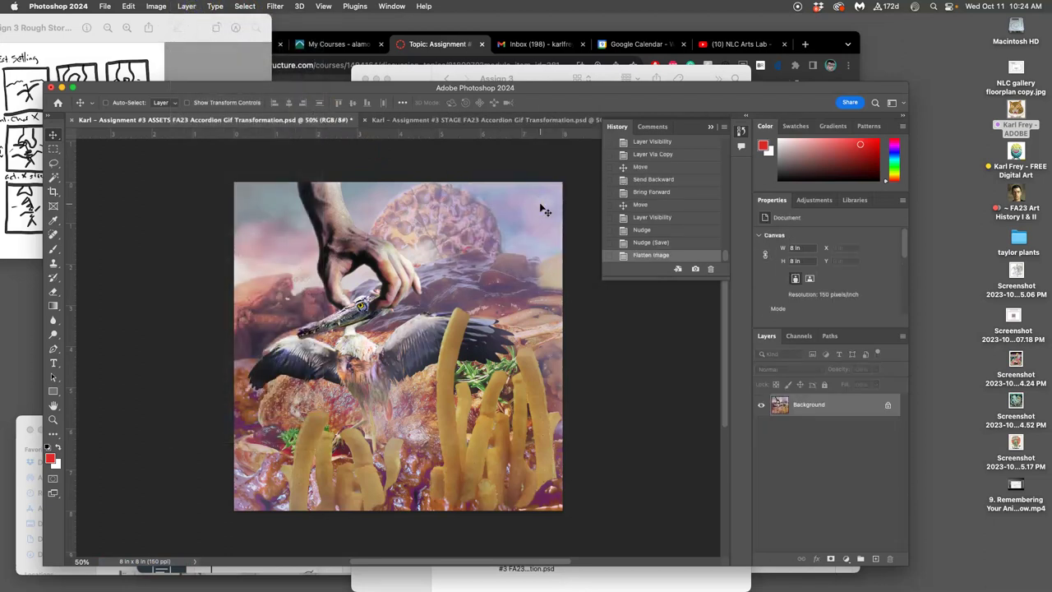
key("super+a")
key("super+c")
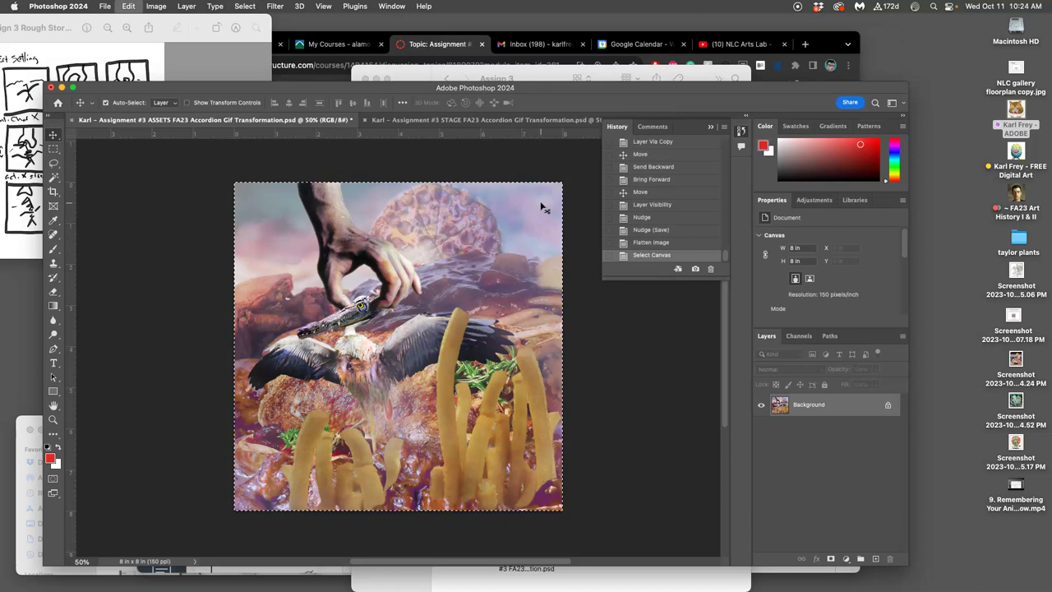
Revert ASSETS to its layered state, then paste the frame into STAGE as Layer 16 and save.
left_click(654, 230)
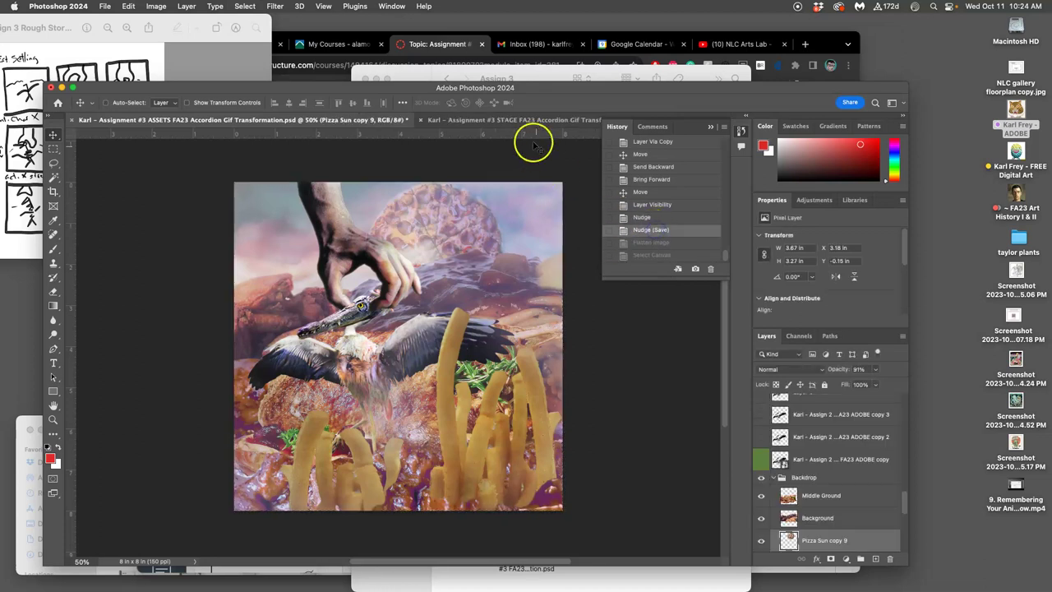
left_click(522, 120)
key("super+v")
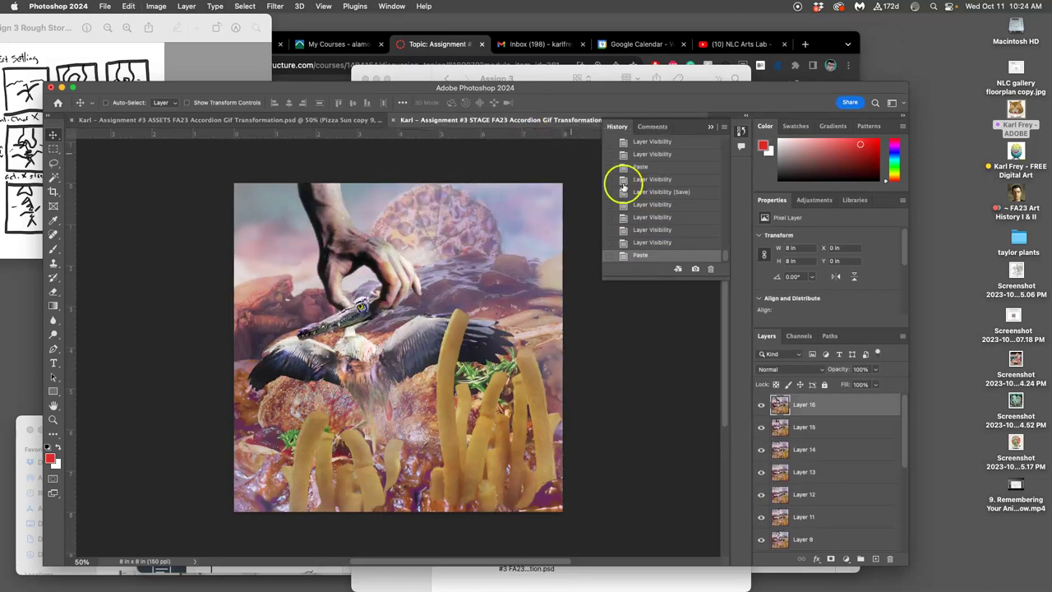
key("super+s")
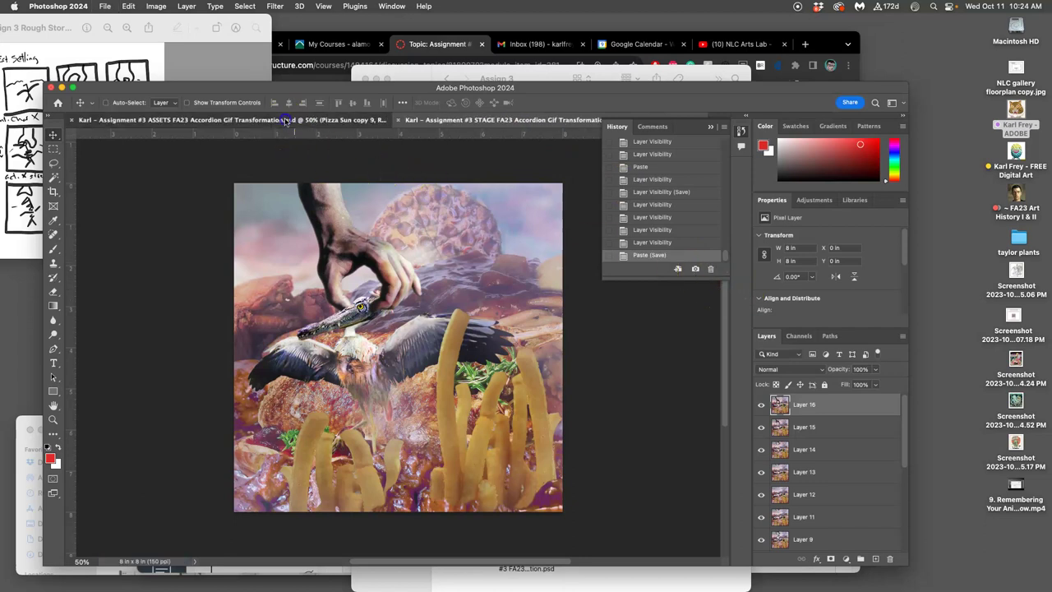
left_click(285, 120)
mouse_move(814, 540)
left_mouse_down()
mouse_move(799, 493)
mouse_move(814, 543)
left_mouse_up()
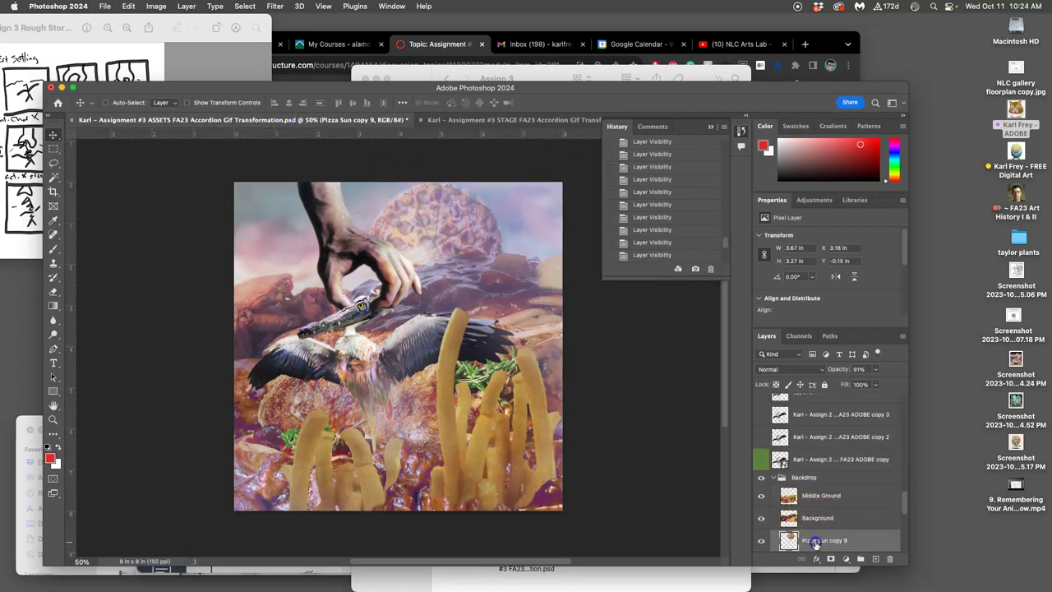
Duplicate the pizza sun as Pizza Sun copy 10, hide copy 9, and nudge it down and left.
key("super+j")
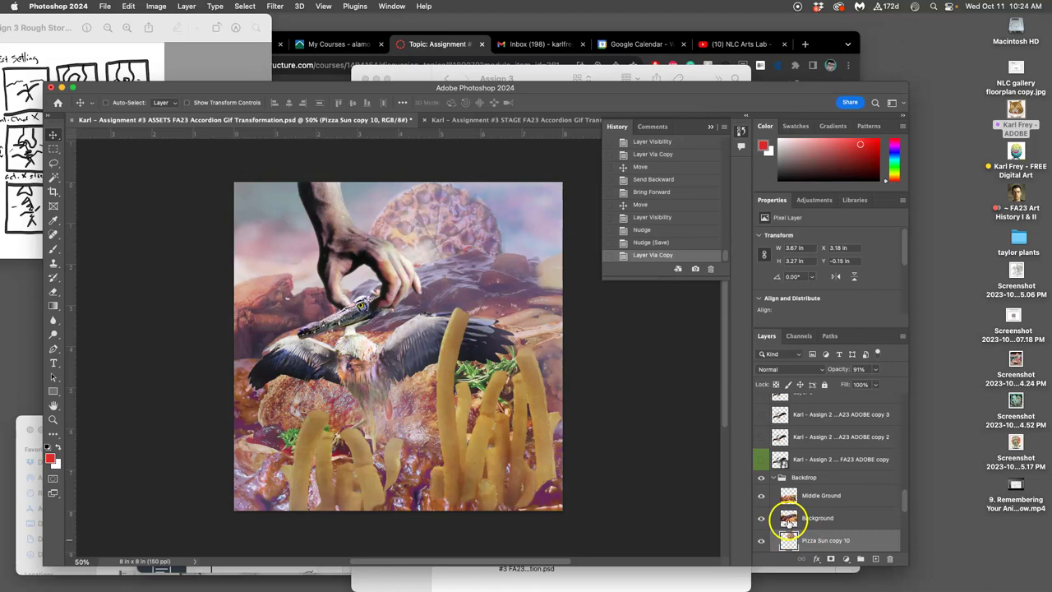
left_click(761, 548)
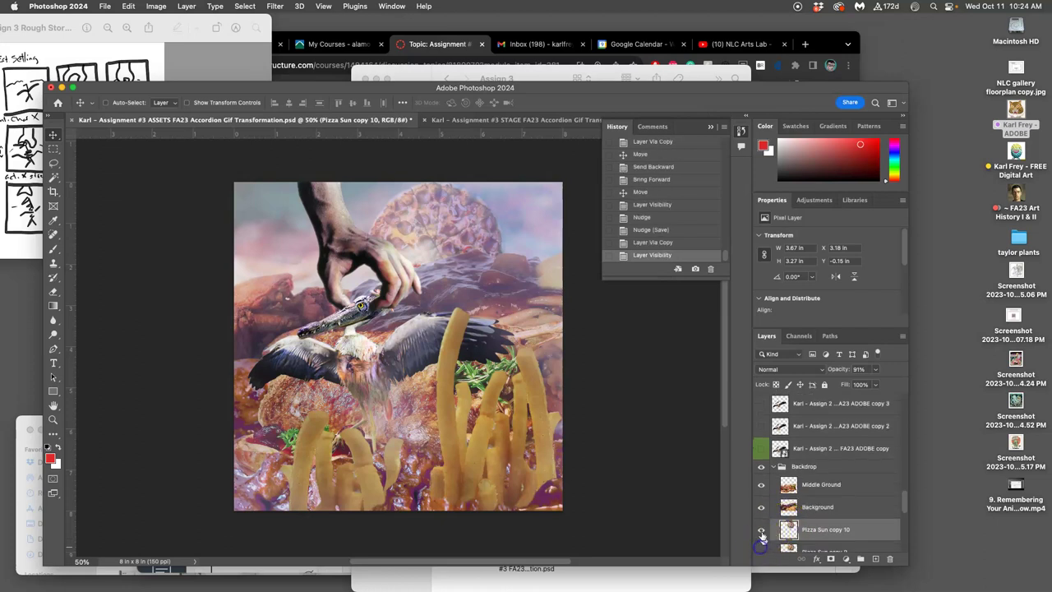
key("Down")
key("Down")
key("Down")
key("Down")
key("Down")
key("Down")
key("Down")
key("Down")
key("Down")
key("Down")
key("Down")
key("Down")
key("Down")
key("Down")
key("Down")
key("Down")
key("Down")
key("Down")
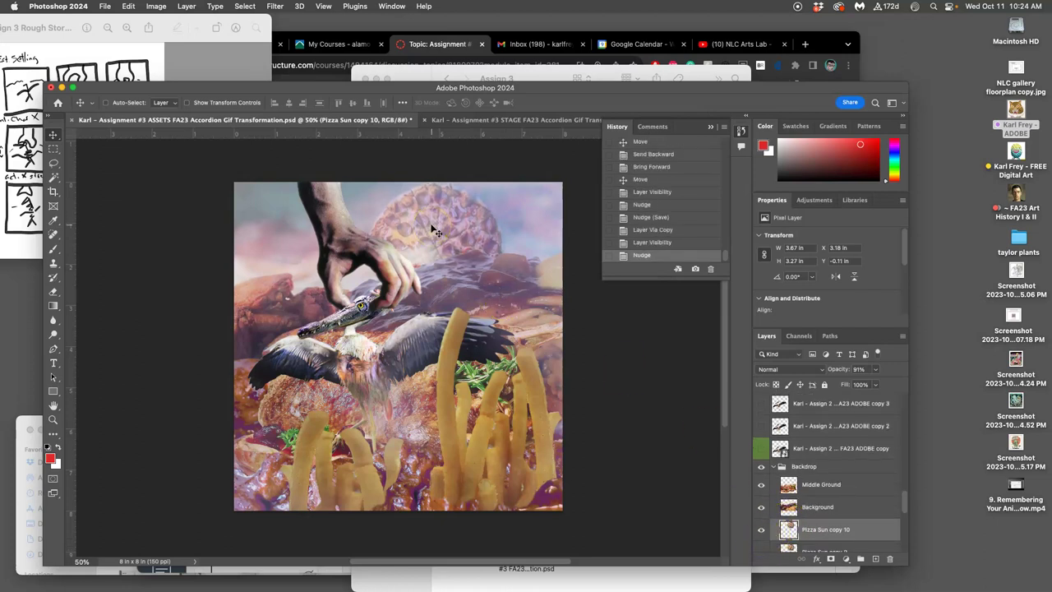
key("Down")
key("Down")
key("Down")
key("Down")
key("Down")
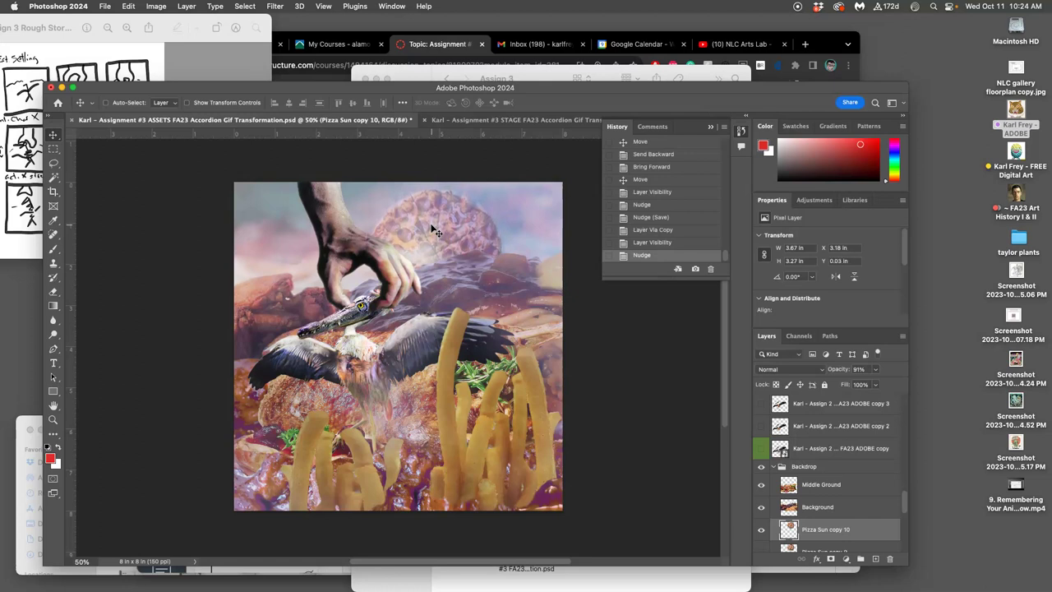
key("Left")
key("Left")
key("Left")
key("Left")
key("Left")
key("Left")
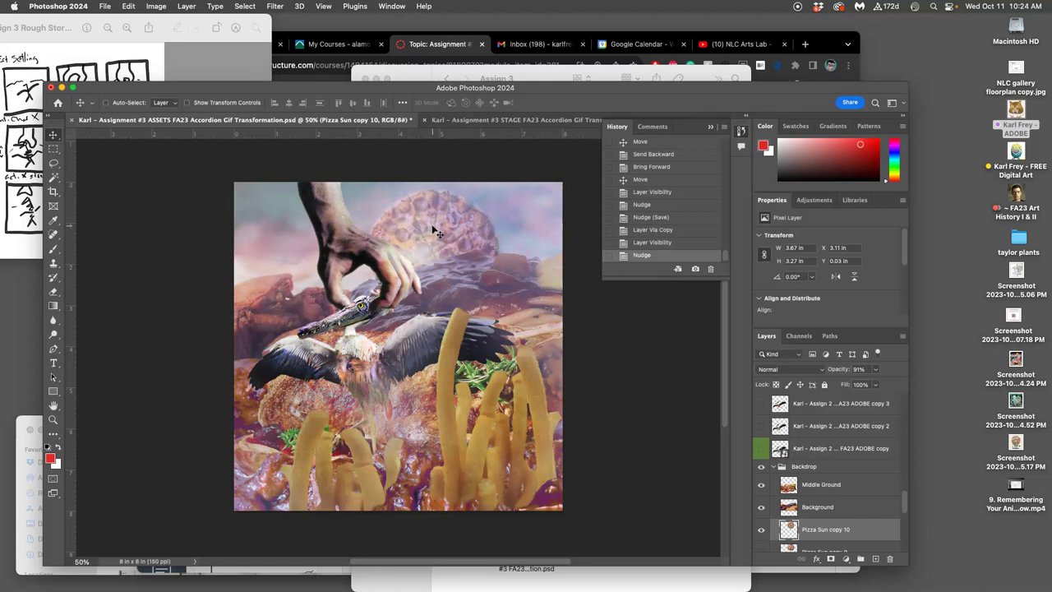
key("Left")
key("Left")
key("Left")
key("Left")
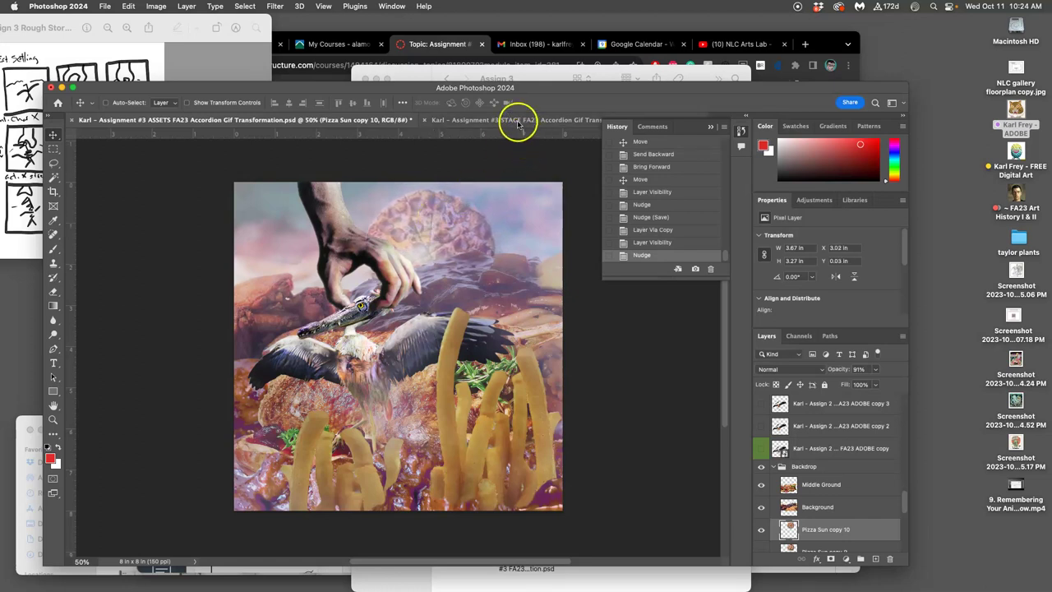
Compare against STAGE, then nudge Pizza Sun copy 10 one step right and two down.
left_click(518, 121)
left_click(345, 121)
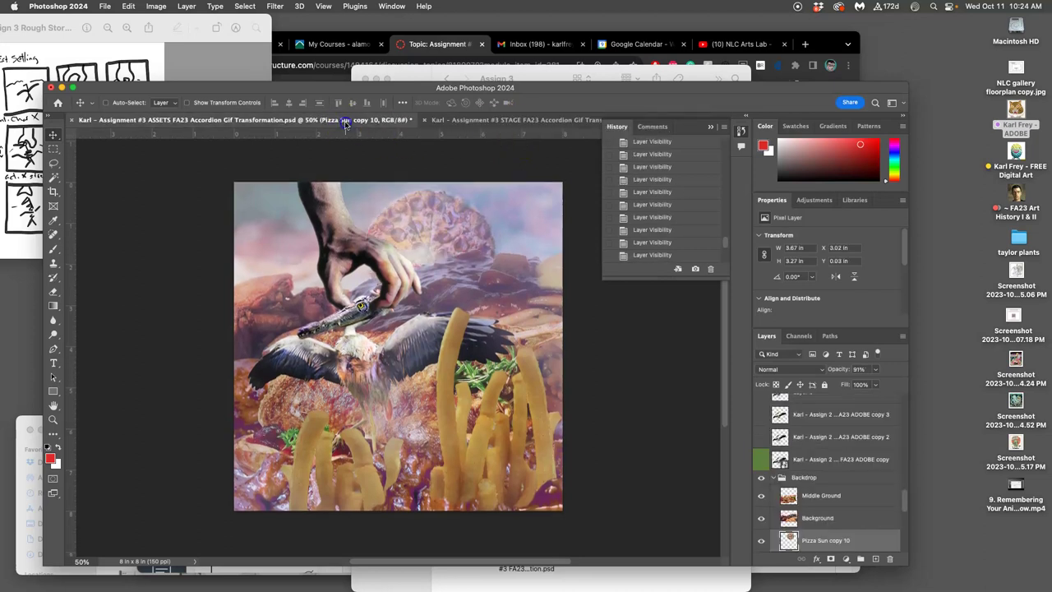
left_click(478, 121)
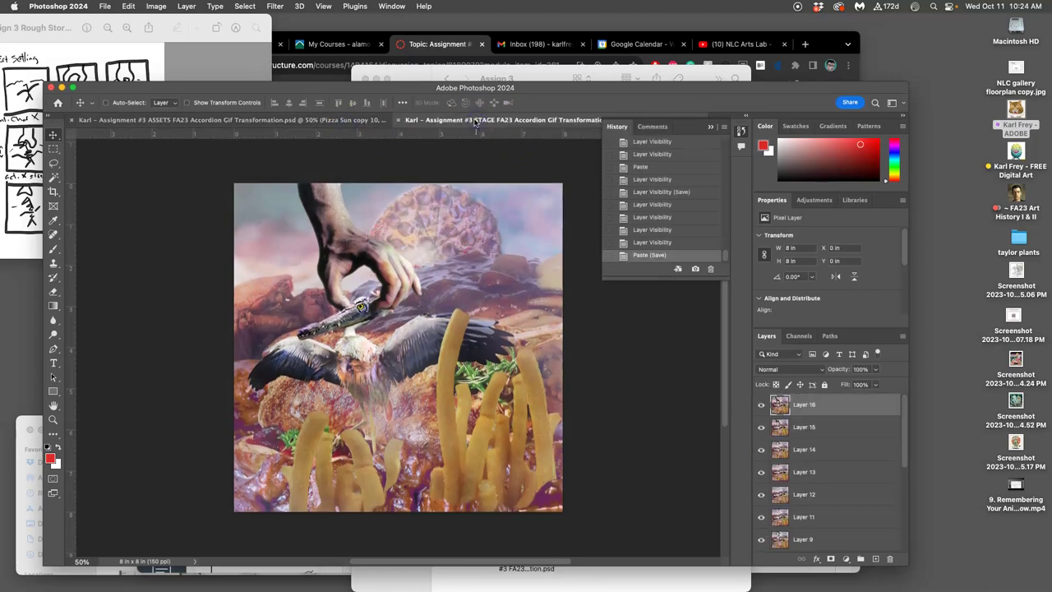
left_click(348, 120)
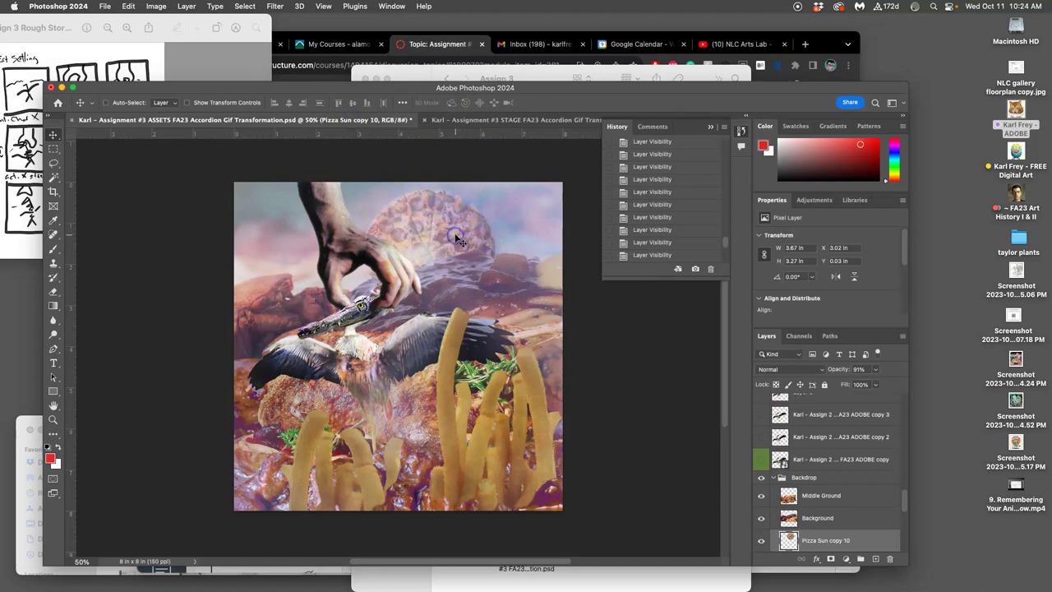
key("Right")
key("Down")
key("Down")
key("Down")
key("Down")
key("Down")
key("Down")
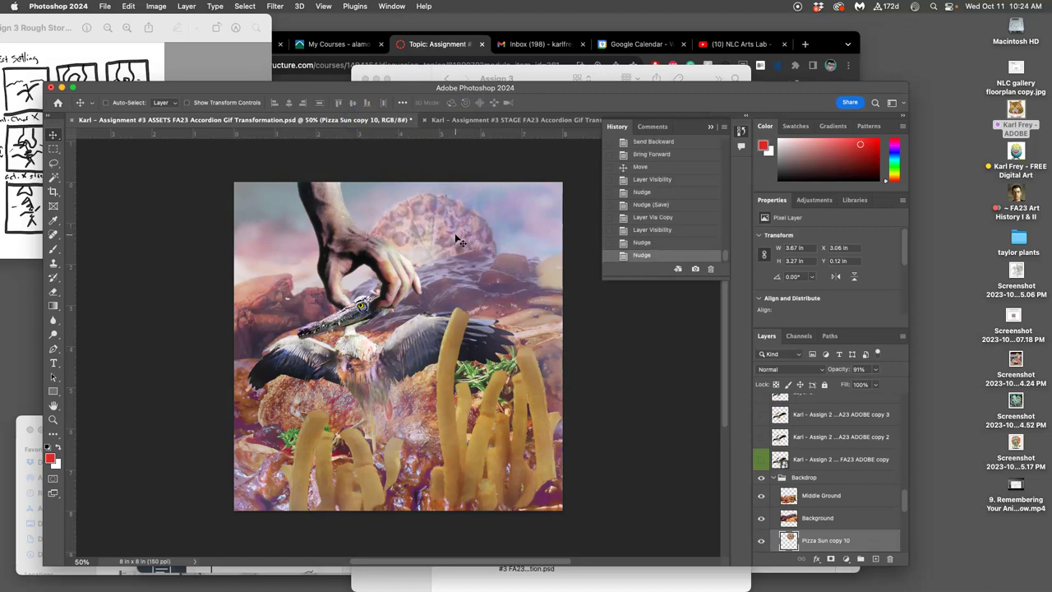
key("Down")
key("Down")
key("Down")
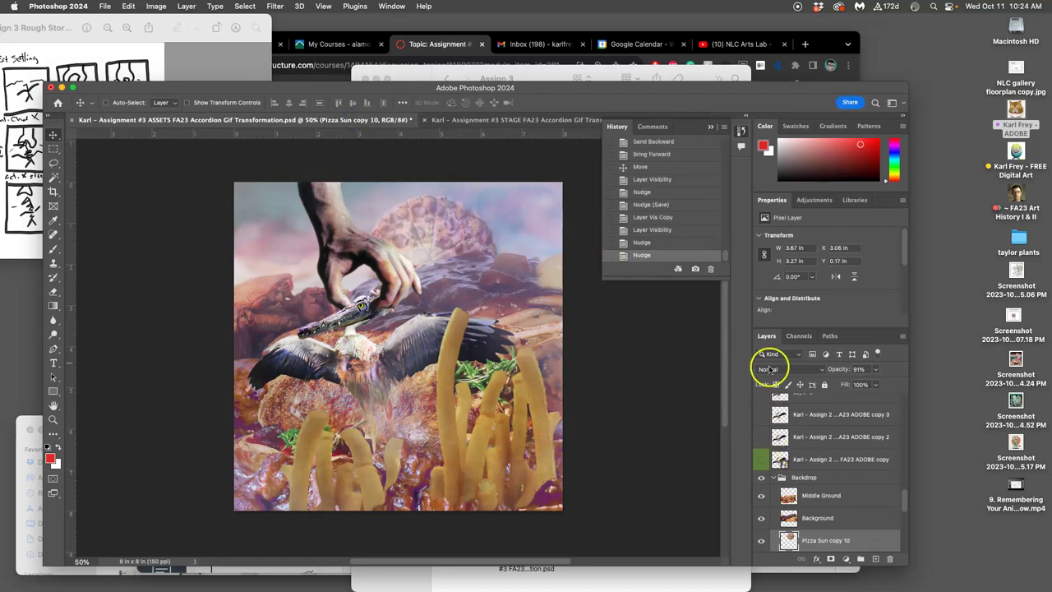
Preview earlier STAGE frames by hiding Layers 16 through 12, then show them all again.
left_click(553, 121)
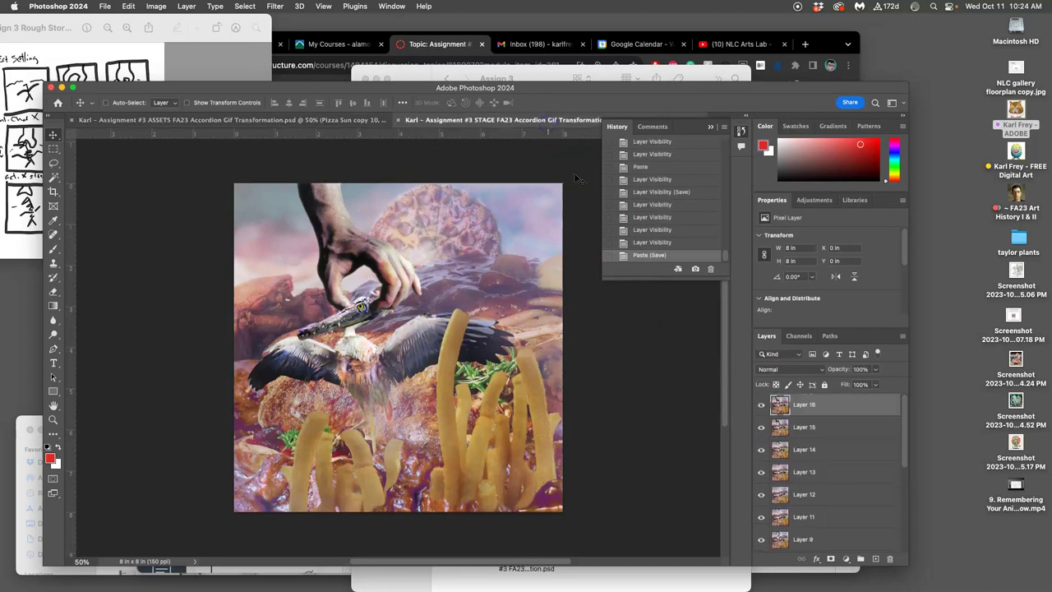
left_click(760, 406)
left_click(762, 428)
left_click(761, 448)
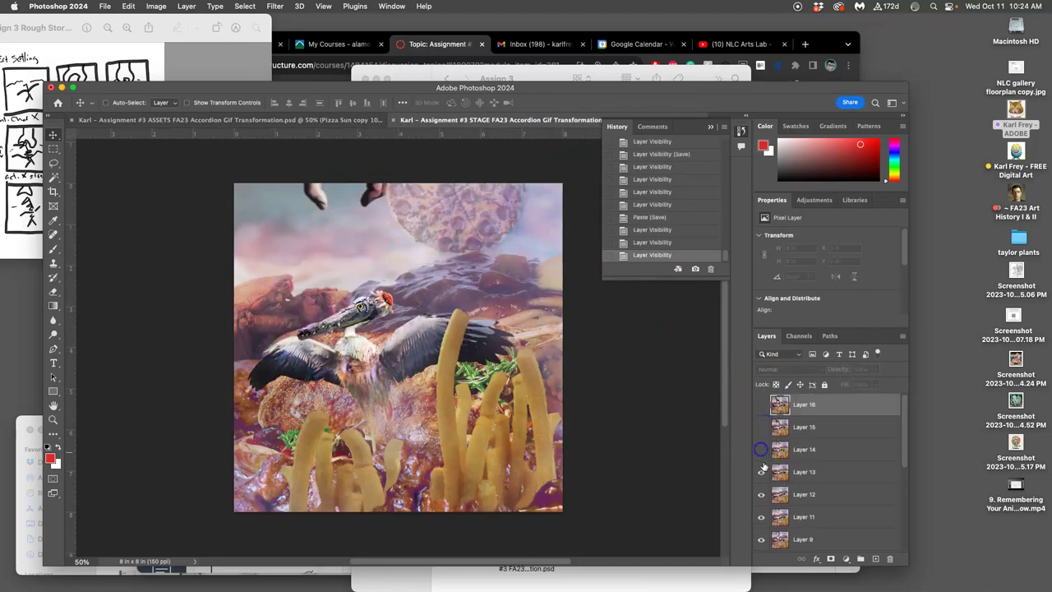
left_click(762, 471)
left_click(762, 493)
left_click(762, 493)
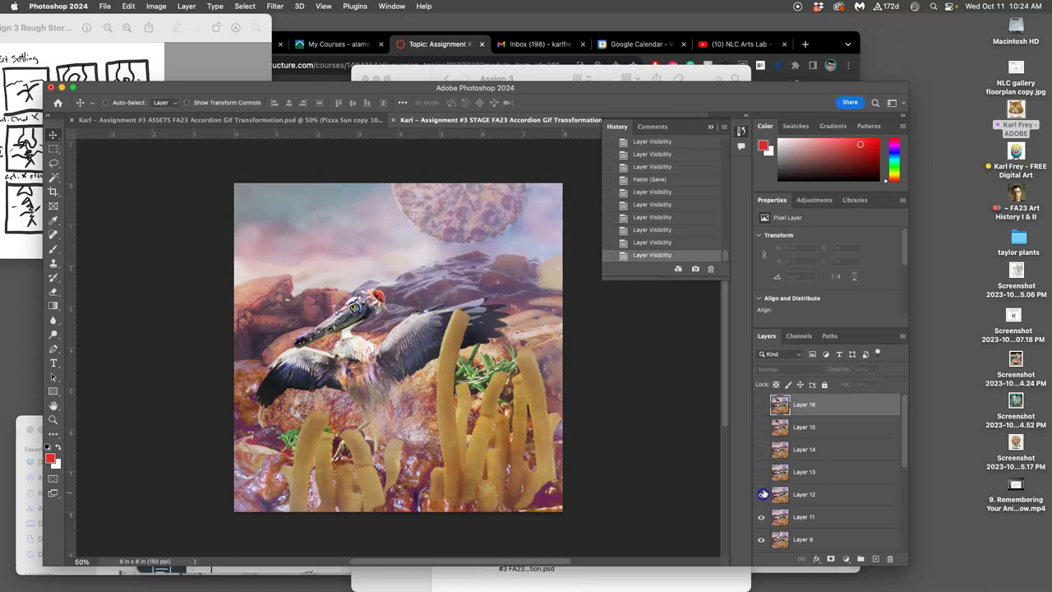
left_click(761, 471)
left_click(761, 449)
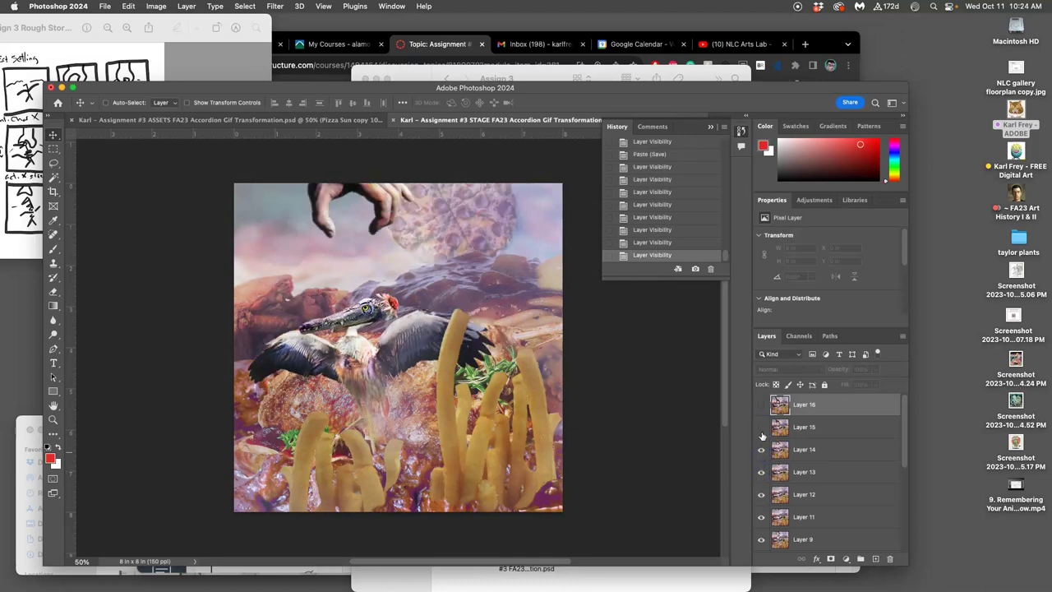
left_click(761, 428)
left_click(762, 405)
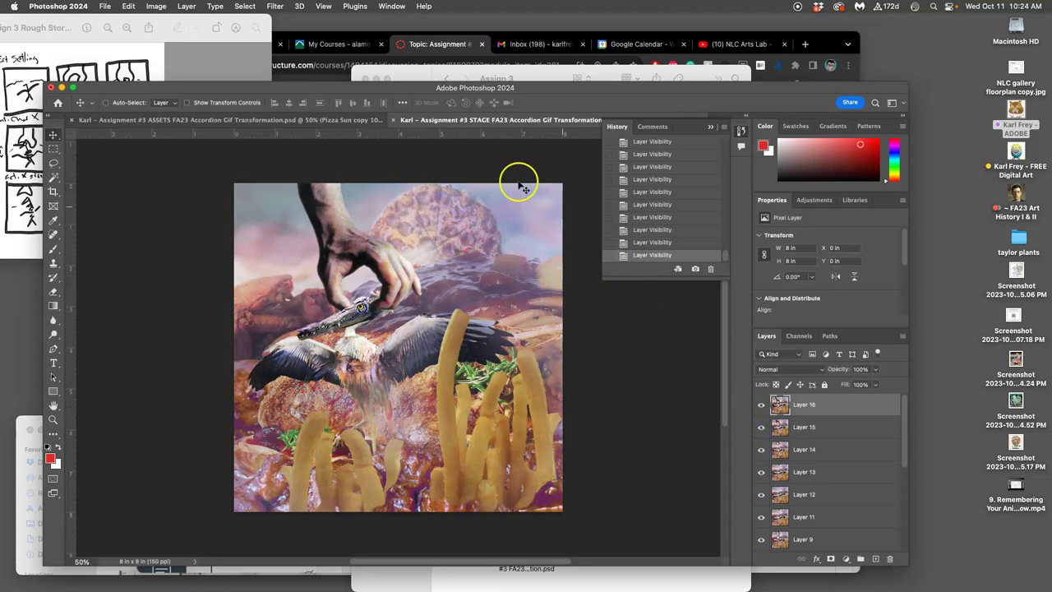
left_click(326, 121)
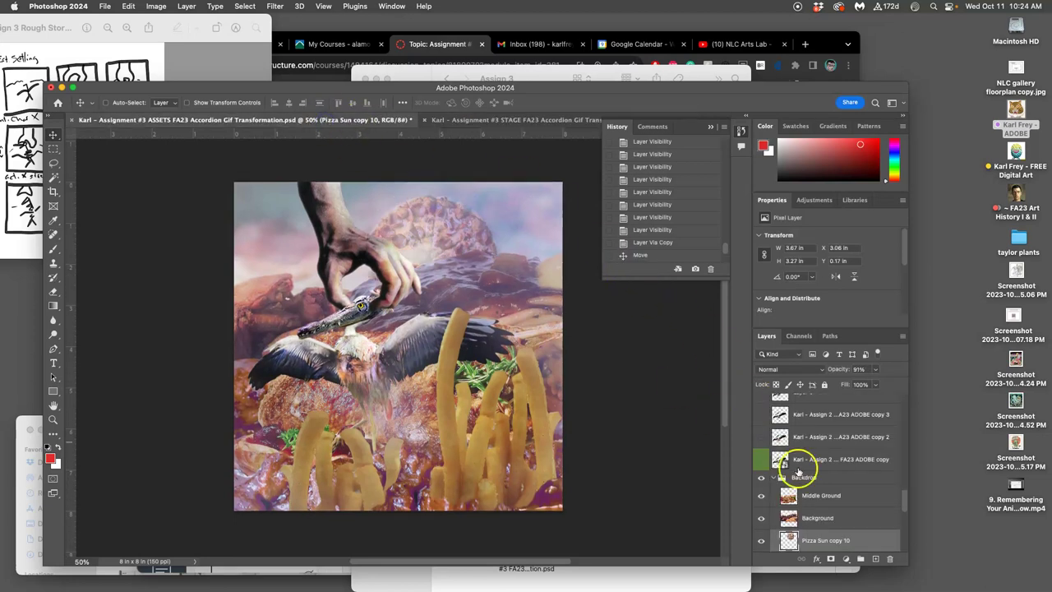
Swap the visible bird-head pose, toggling the copy 3 head and hiding the lower one.
scroll(801, 444, "up", 5)
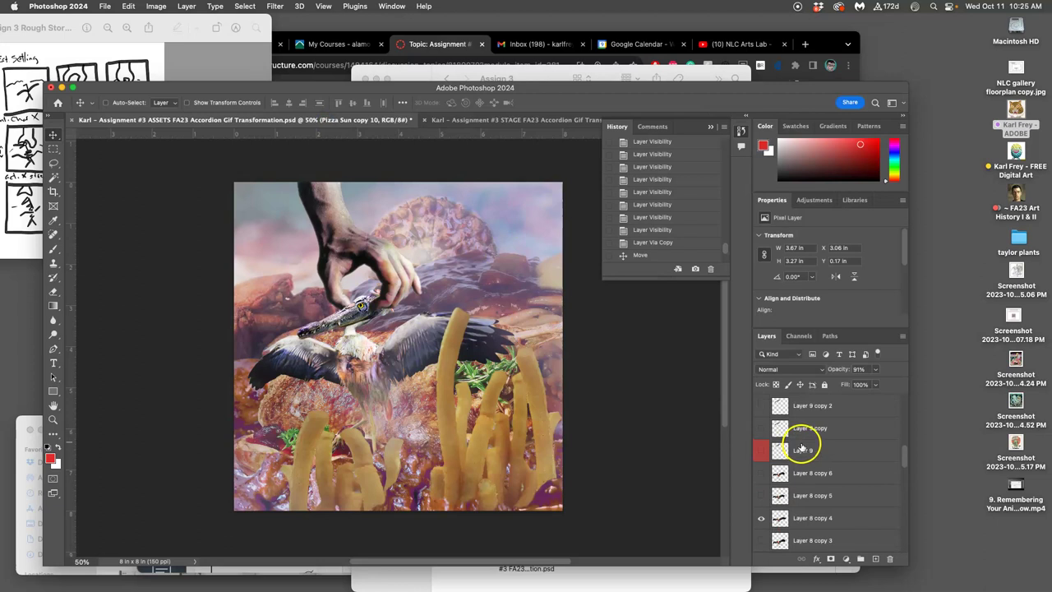
scroll(801, 448, "up", 5)
left_click(762, 463)
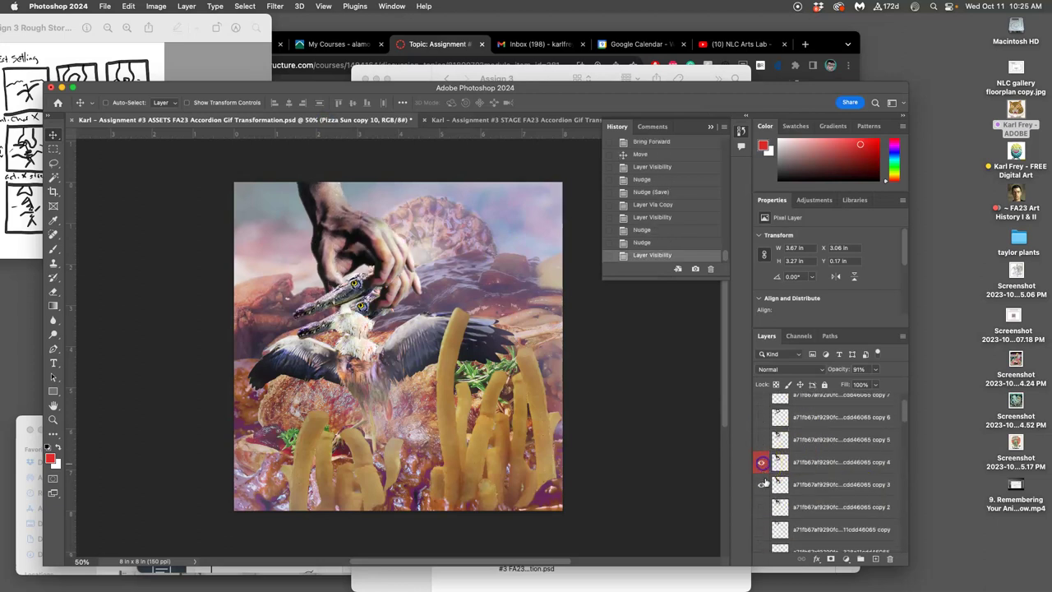
left_click(762, 485)
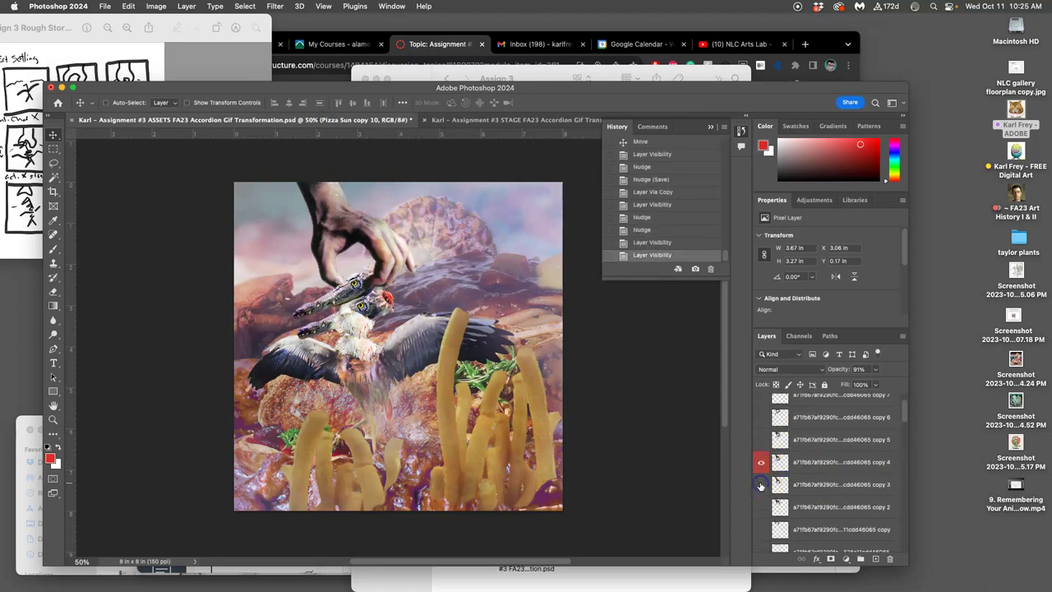
scroll(798, 501, "down", 4)
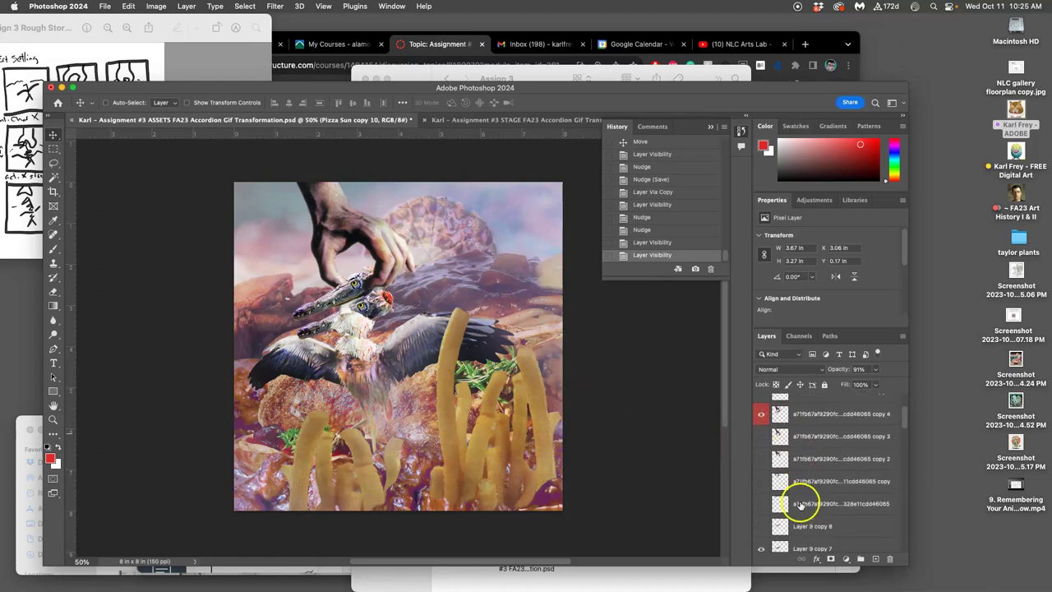
left_click(762, 521)
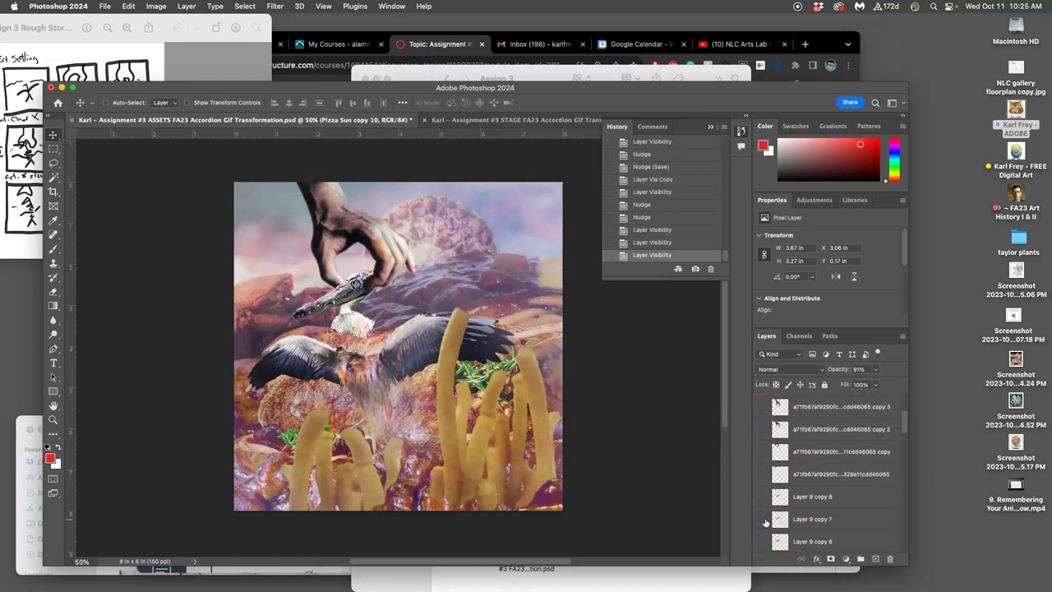
Turn on polka-155353_1280 copy 3 to put zebra stripes on the bird's body.
scroll(834, 494, "down", 1)
scroll(833, 496, "down", 10)
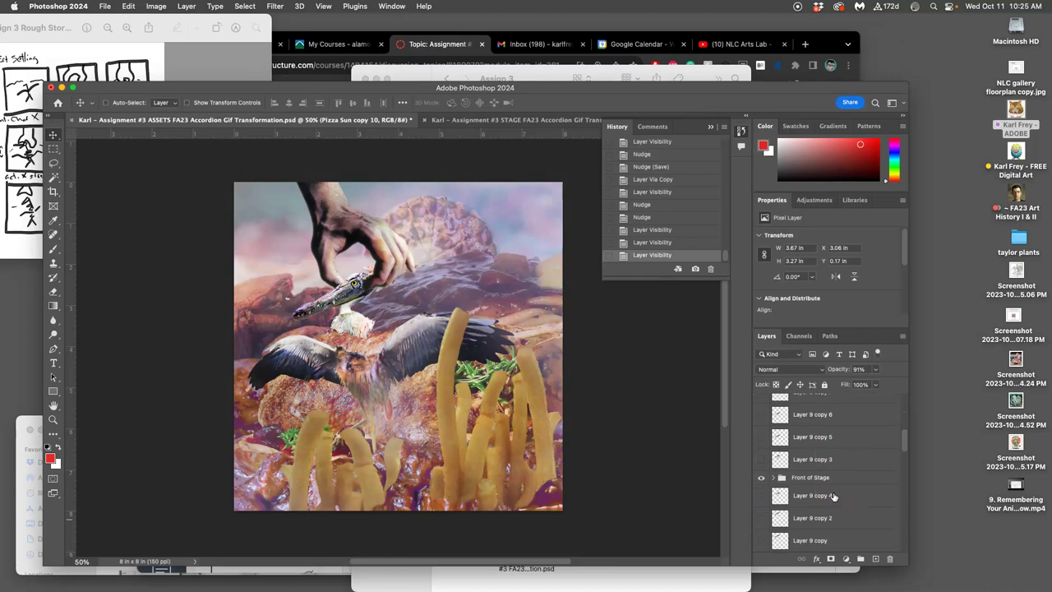
scroll(834, 497, "down", 5)
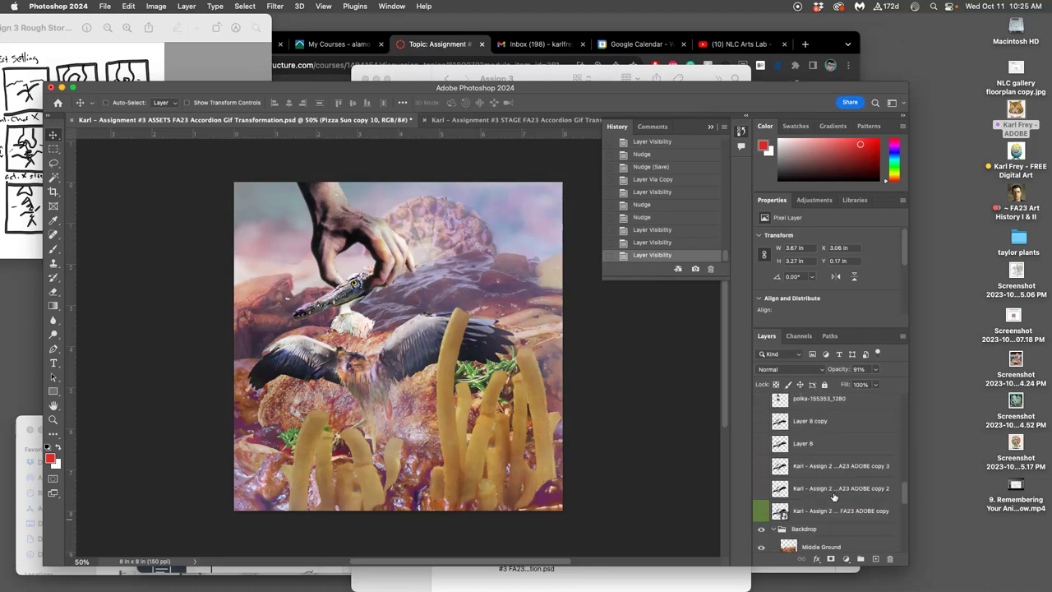
scroll(833, 497, "down", 2)
scroll(833, 497, "up", 8)
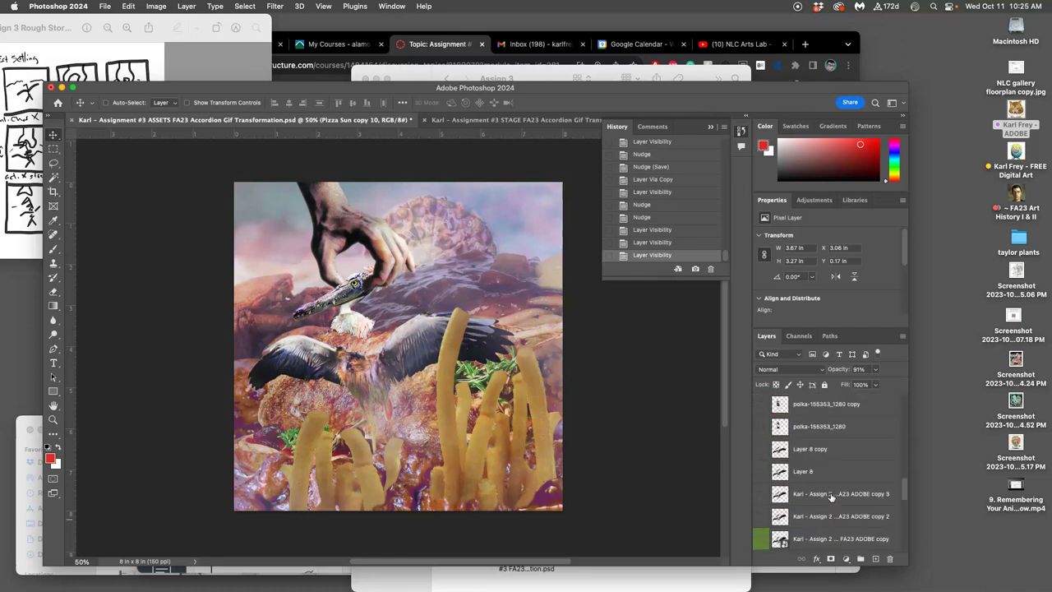
scroll(832, 497, "down", 4)
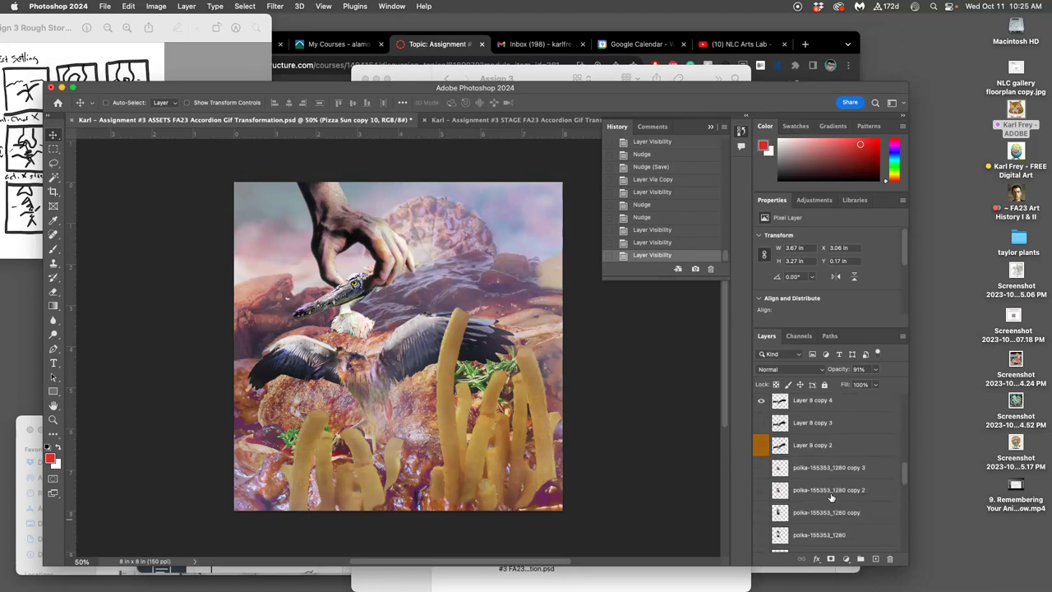
left_click(761, 467)
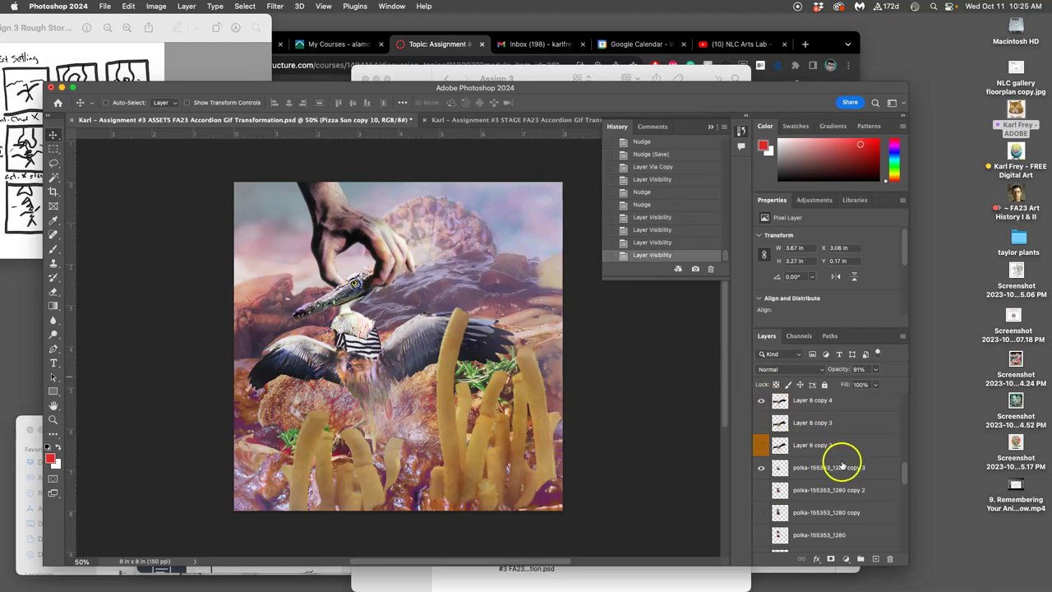
Check the STAGE document, then return to ASSETS and locate the Layer 8 wing layers.
left_click(547, 121)
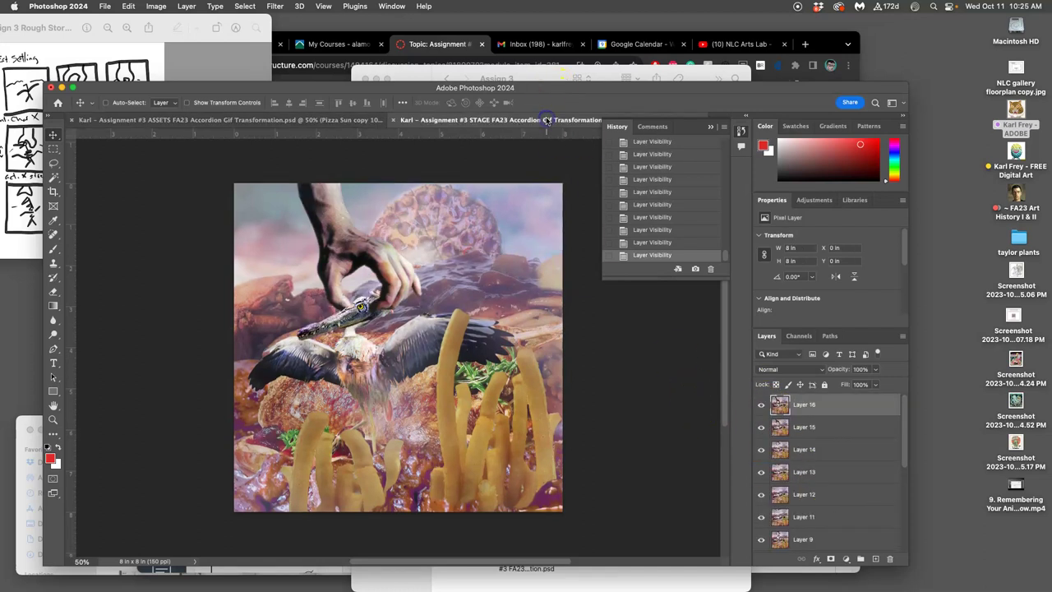
left_click(302, 121)
scroll(815, 460, "down", 5)
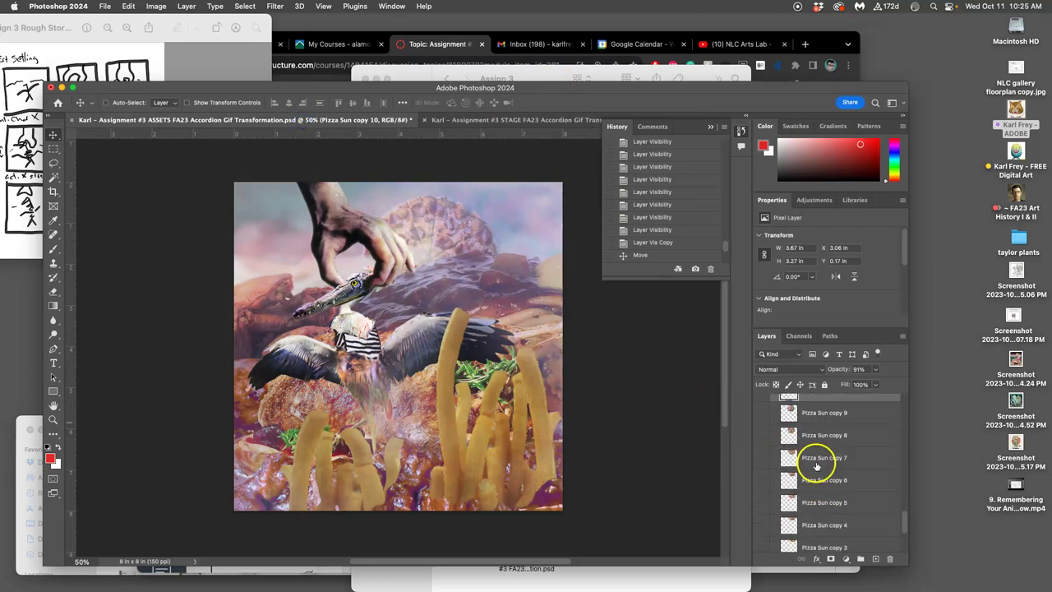
scroll(815, 466, "up", 3)
scroll(815, 466, "down", 3)
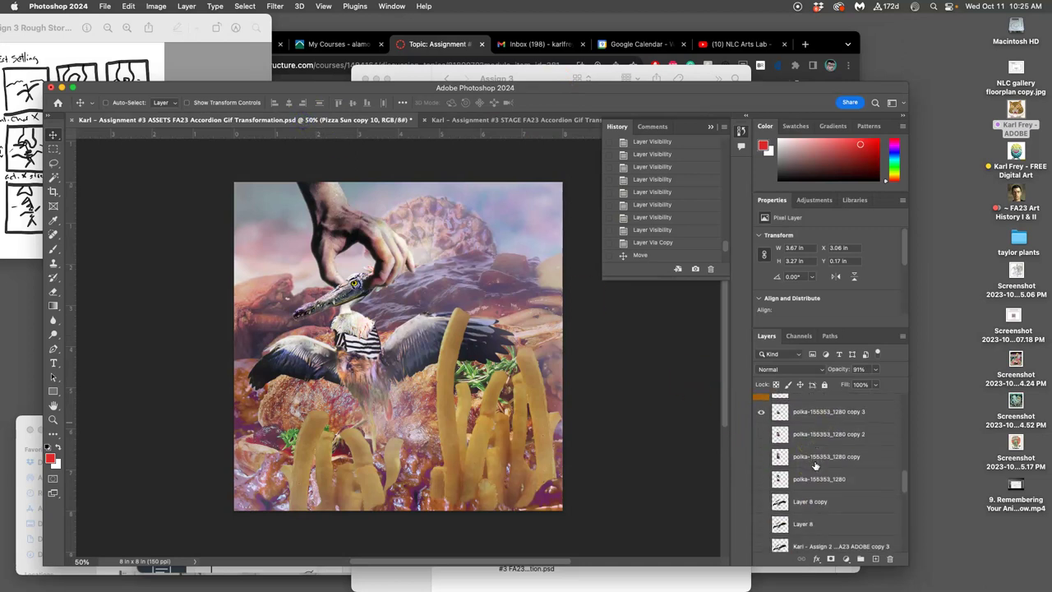
left_click(765, 500)
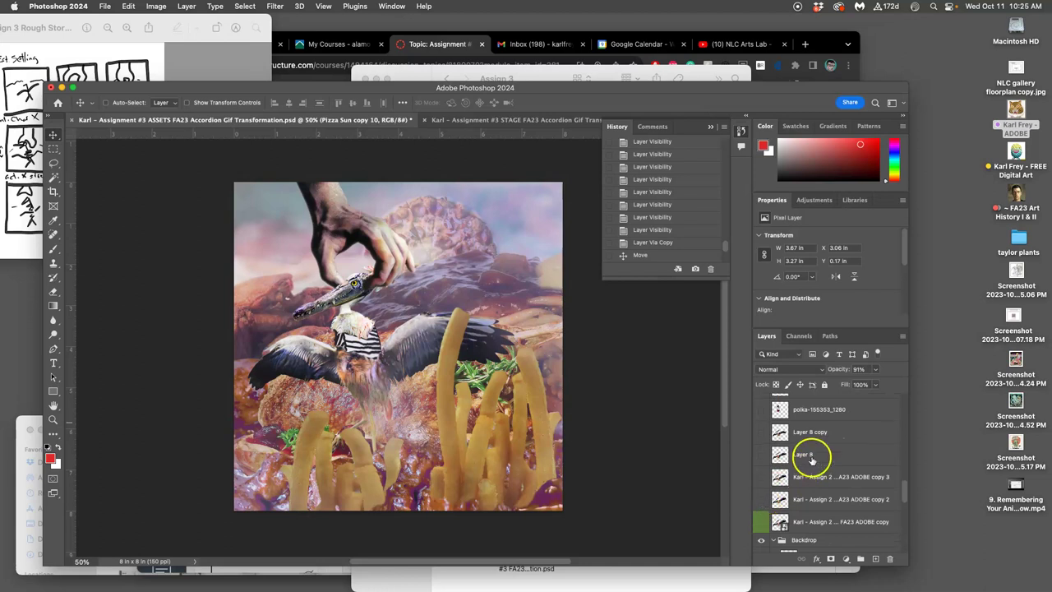
scroll(761, 506, "up", 5)
Show only the Layer 8 copy 3 wings, hiding copies 4 and 5, and compare with STAGE.
left_click(761, 470)
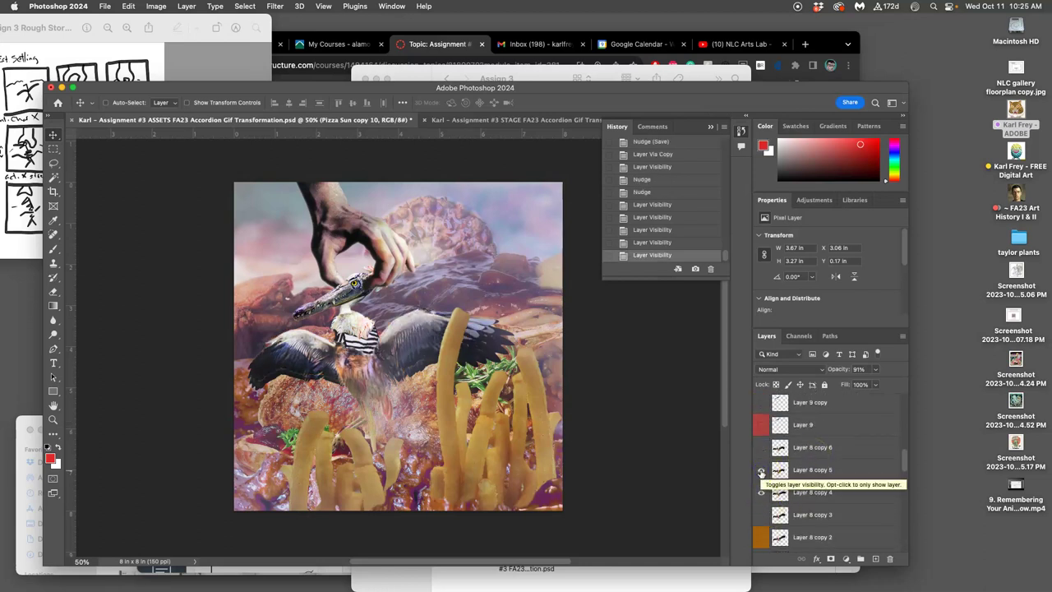
left_click(761, 492)
left_click(761, 515)
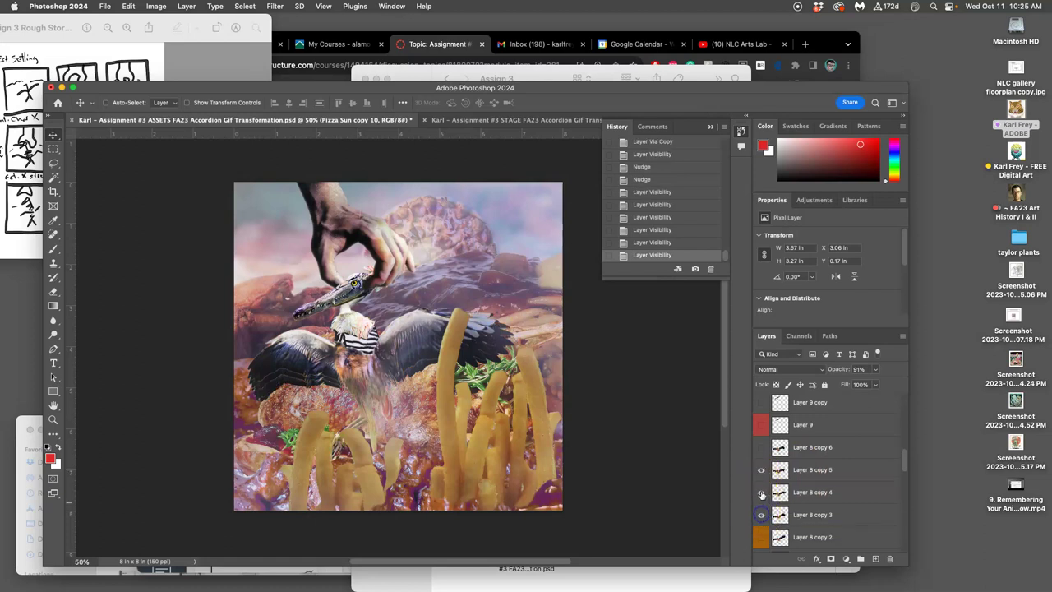
left_click(762, 476)
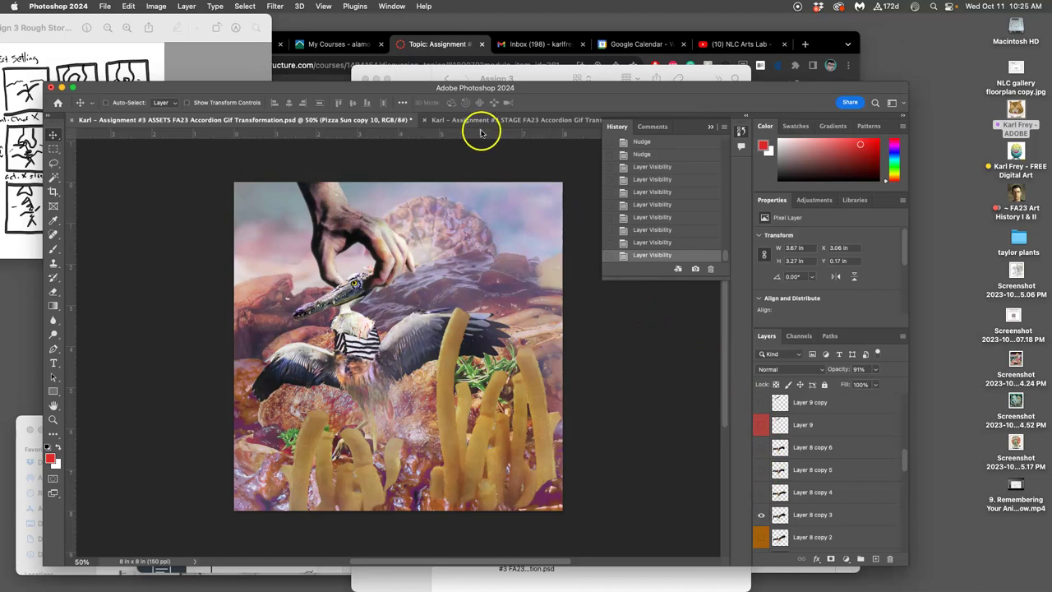
left_click(426, 123)
left_click(349, 123)
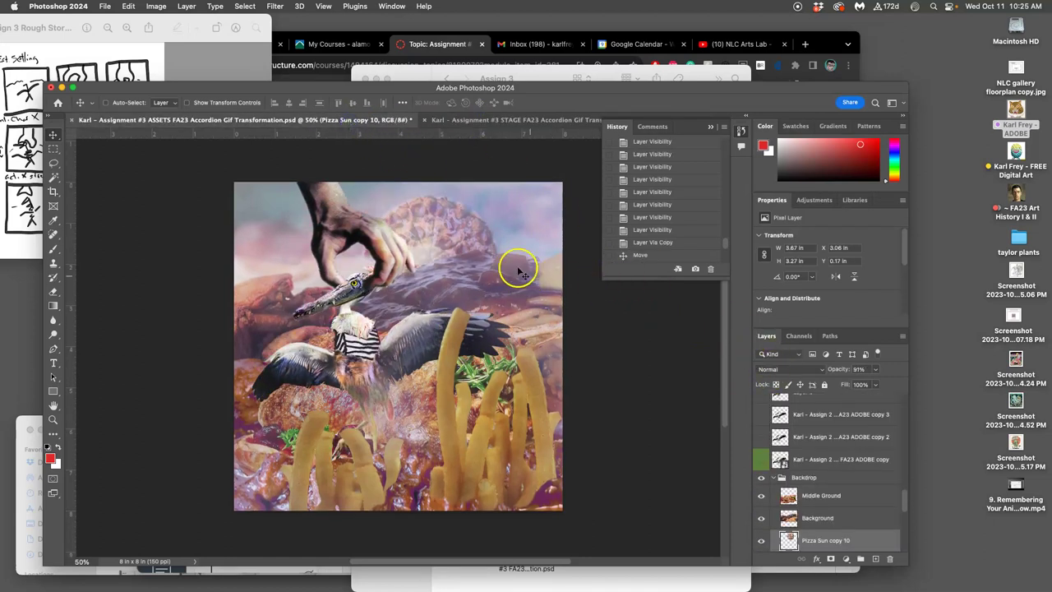
Flatten and select the ASSETS frame, restore its layers, then paste into STAGE as Layer 17 and save.
left_click(187, 5)
left_click(205, 419)
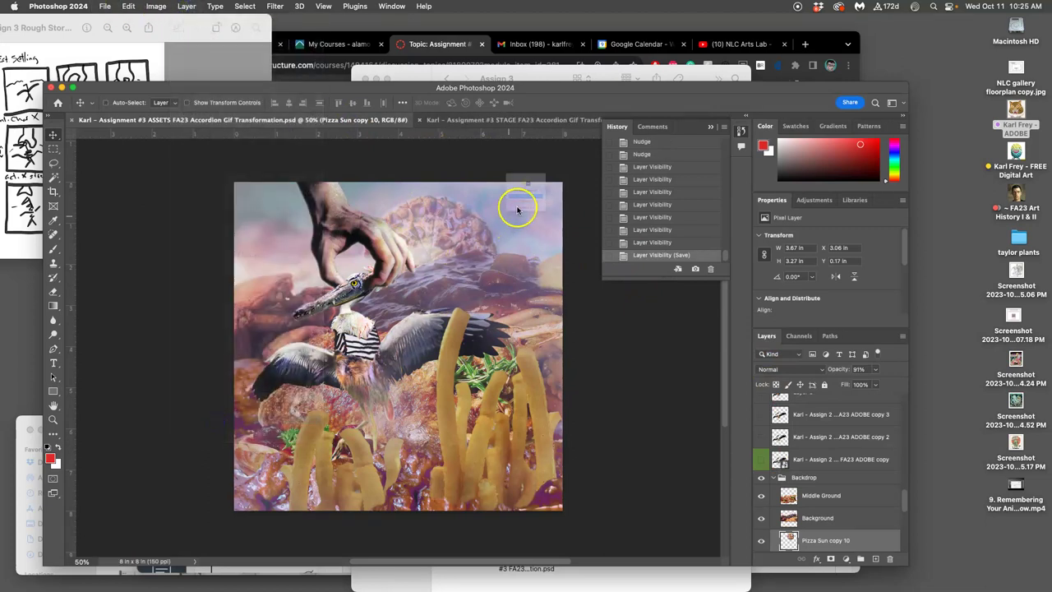
left_click(524, 204)
key("super+a")
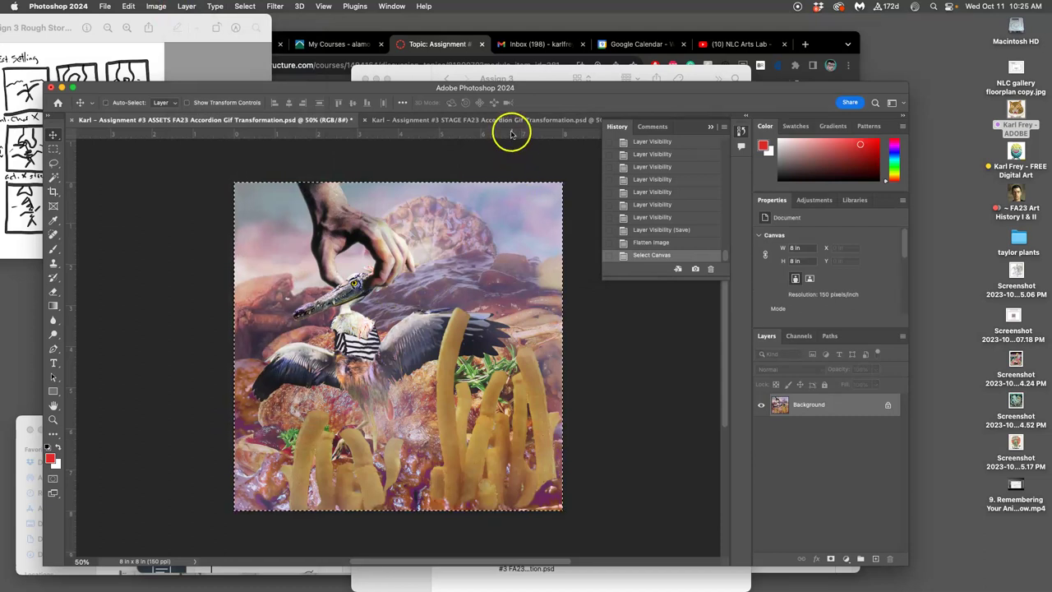
left_click(658, 231)
left_click(503, 123)
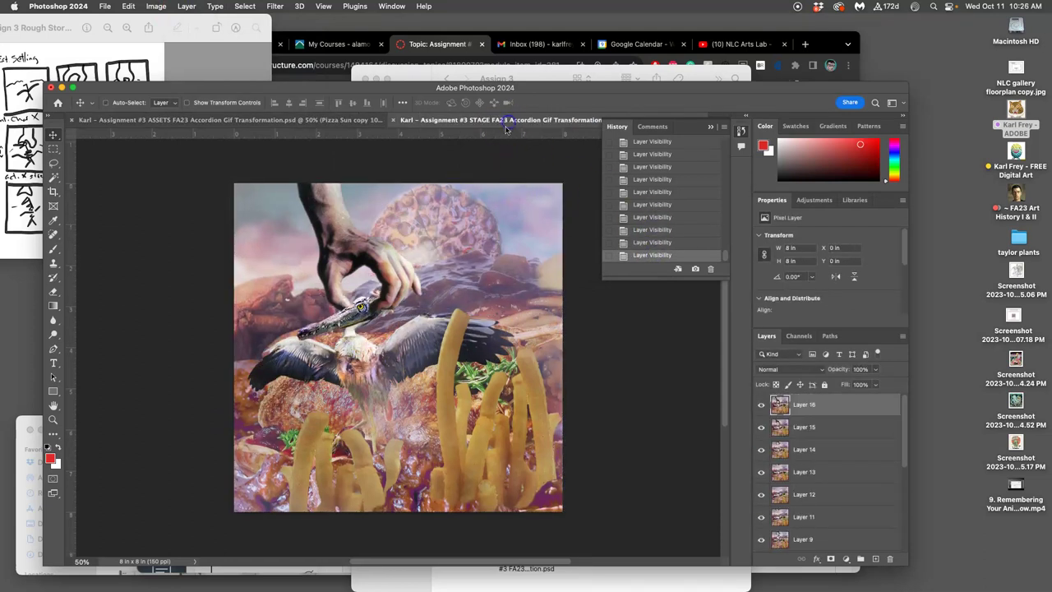
key("super+v")
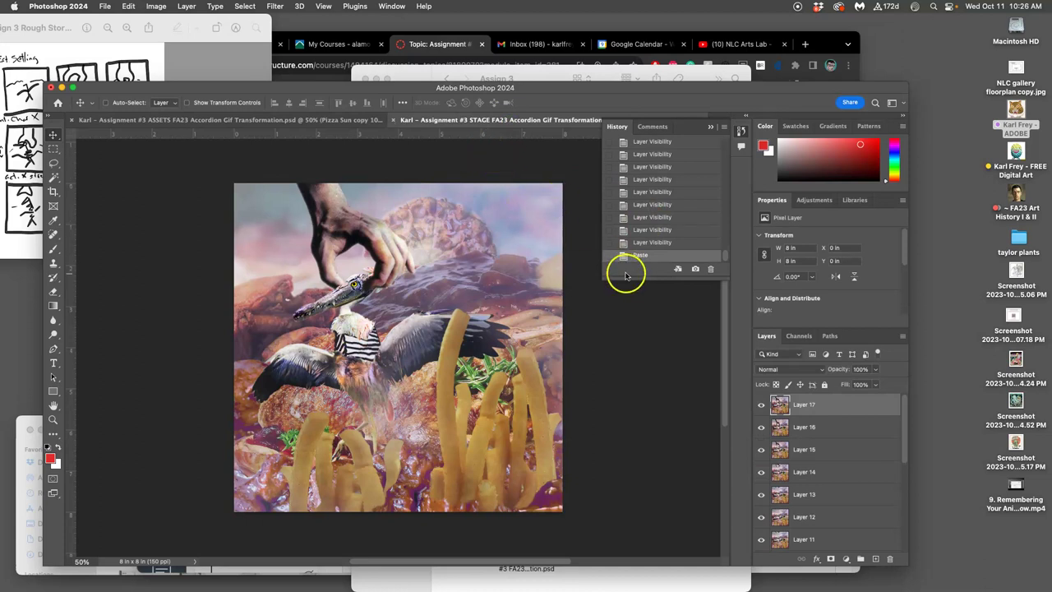
key("super+s")
Duplicate the pizza sun as Pizza Sun copy 11, hide copy 10, and drag it slightly down-left.
left_click(277, 120)
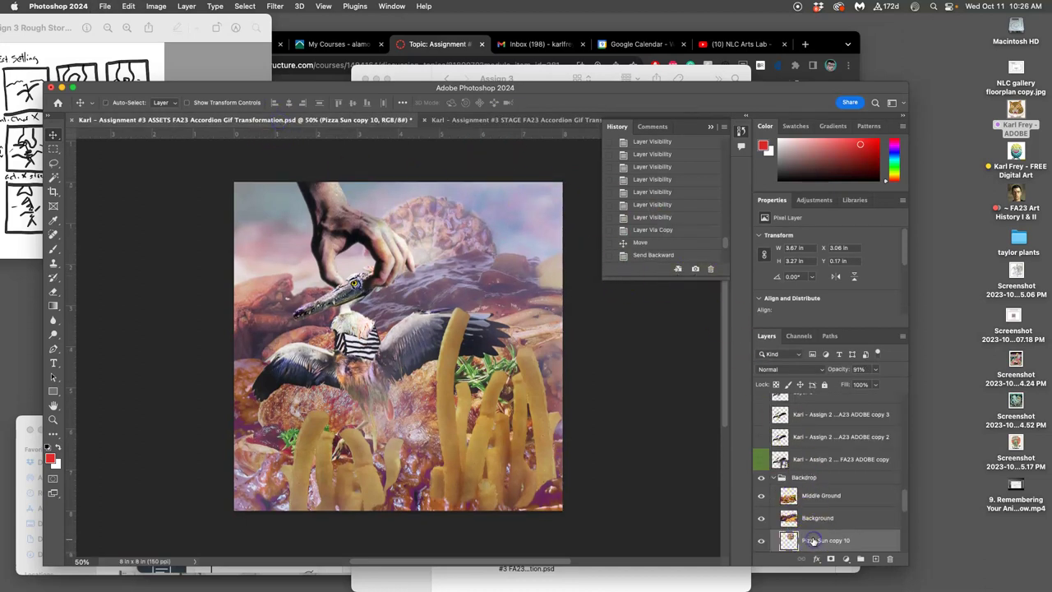
key("super+j")
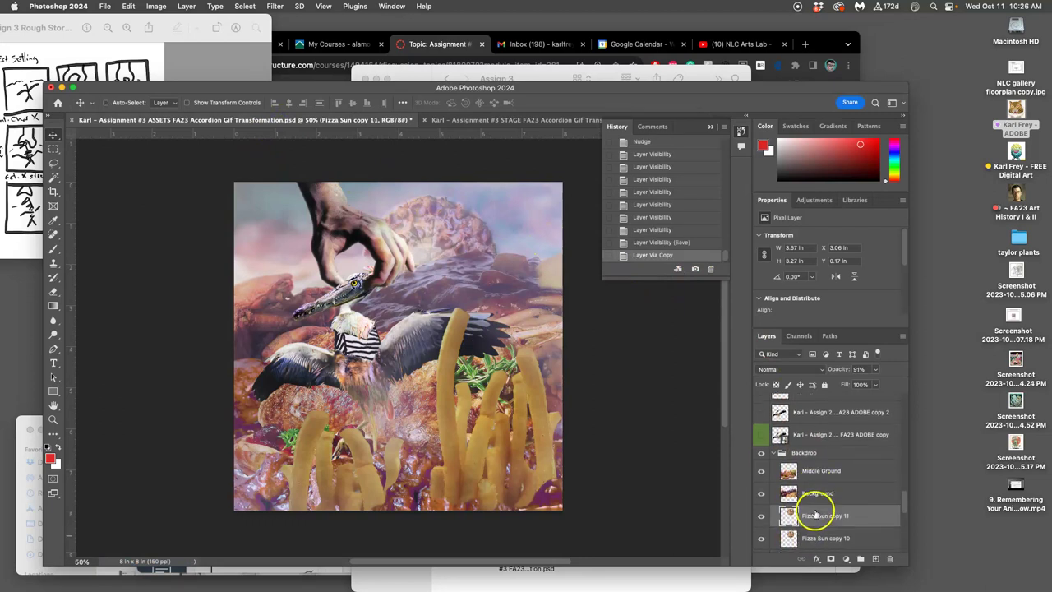
left_click(761, 538)
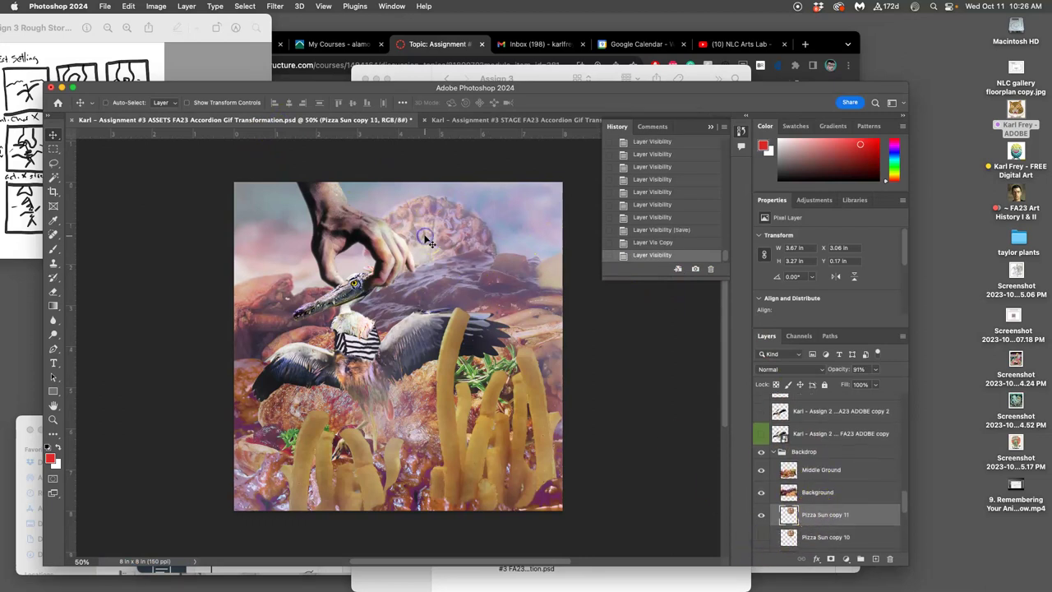
left_click_drag(426, 239, 423, 243)
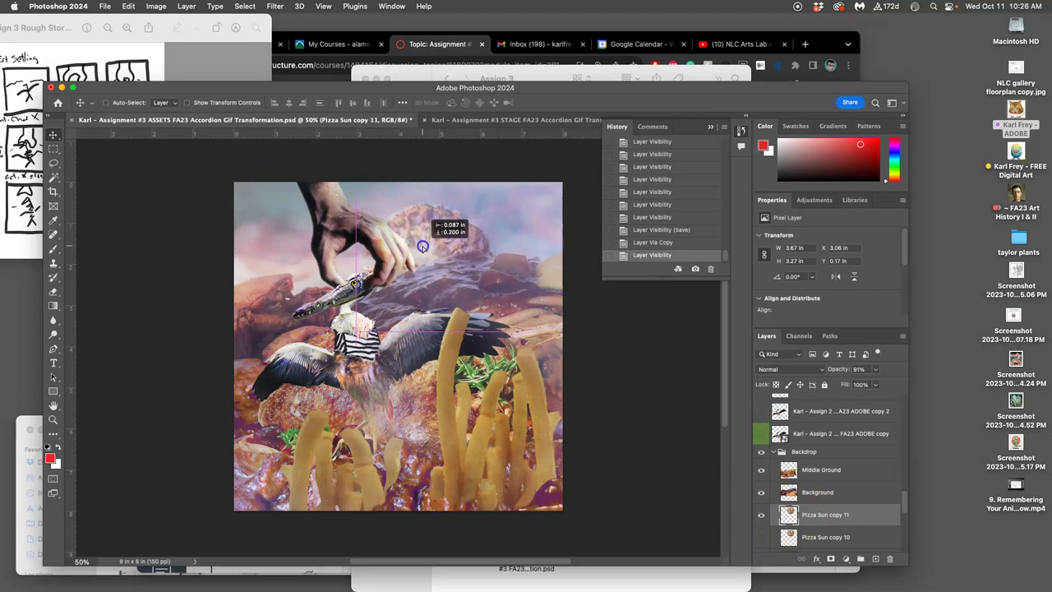
left_click_drag(422, 246, 422, 247)
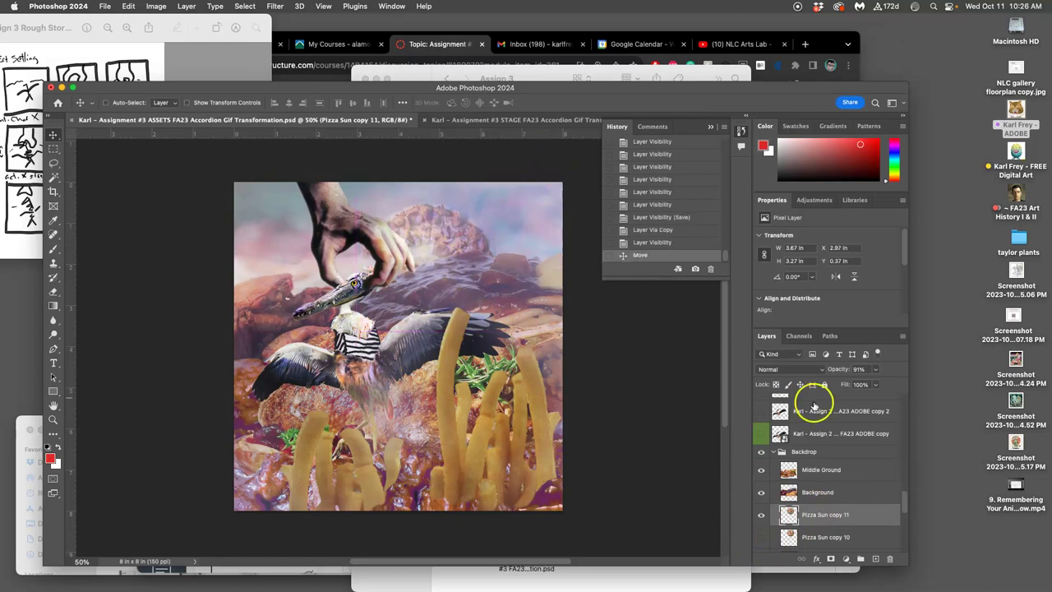
Preview the STAGE frames by hiding and re-showing Layers 17 and 16.
left_click(508, 122)
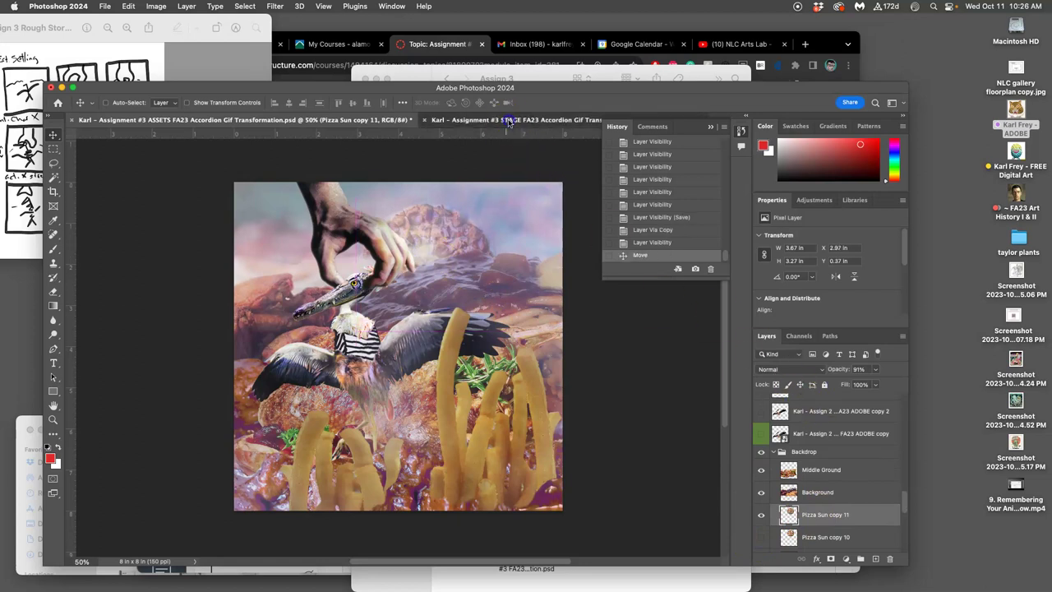
left_click(349, 123)
left_click(450, 121)
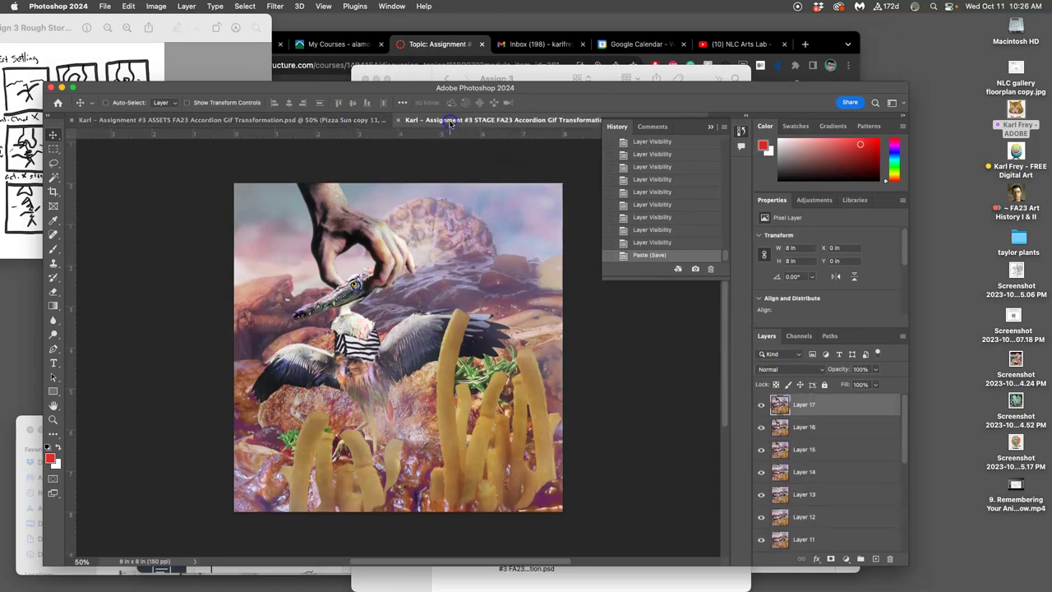
left_click(761, 404)
left_click(762, 427)
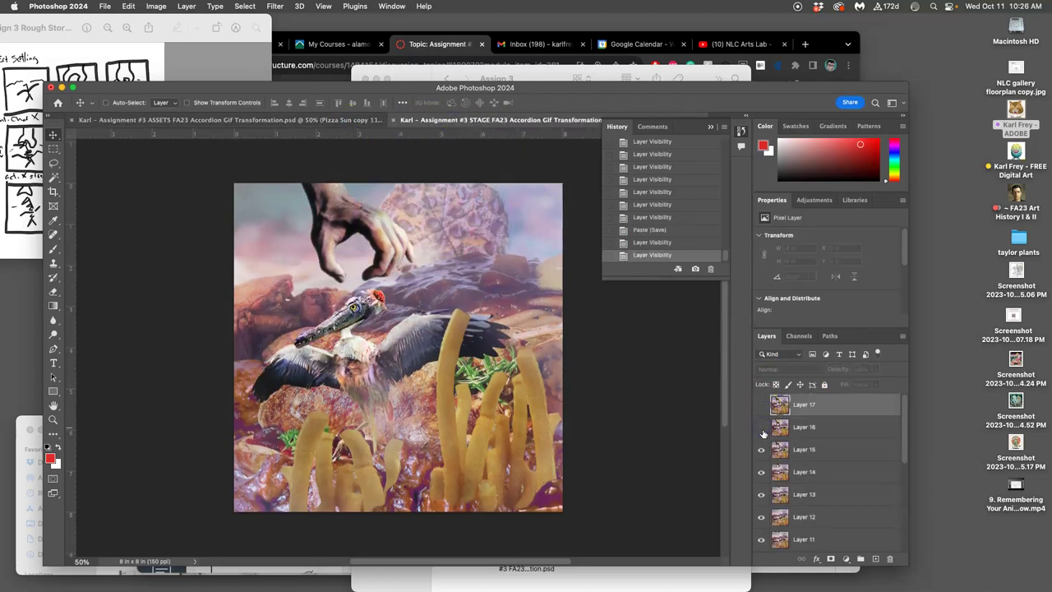
left_click(762, 427)
left_click(762, 405)
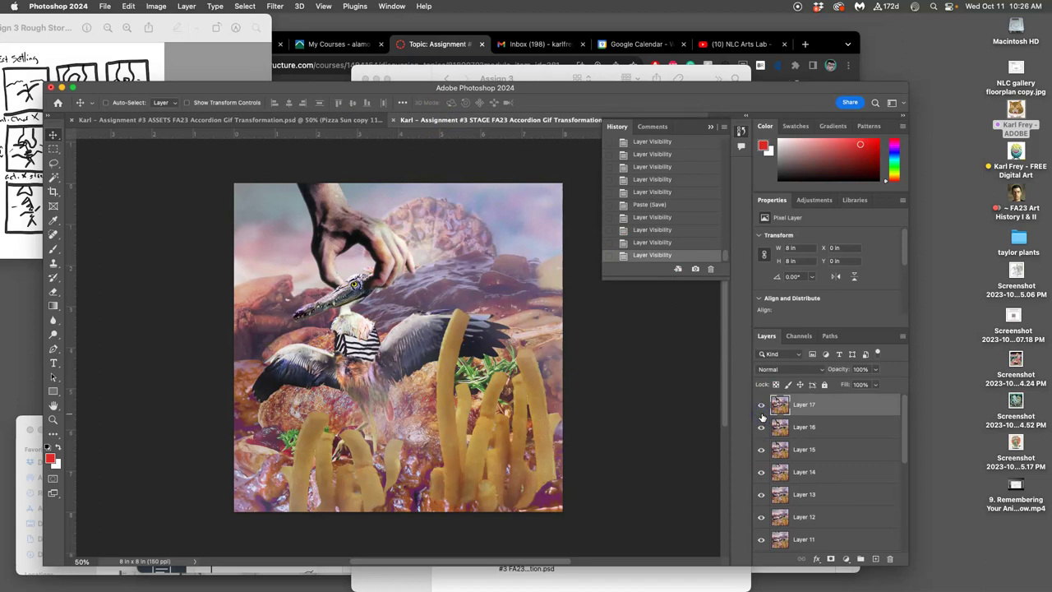
Nudge Pizza Sun copy 11 one step down and one step left in ASSETS.
left_click(352, 123)
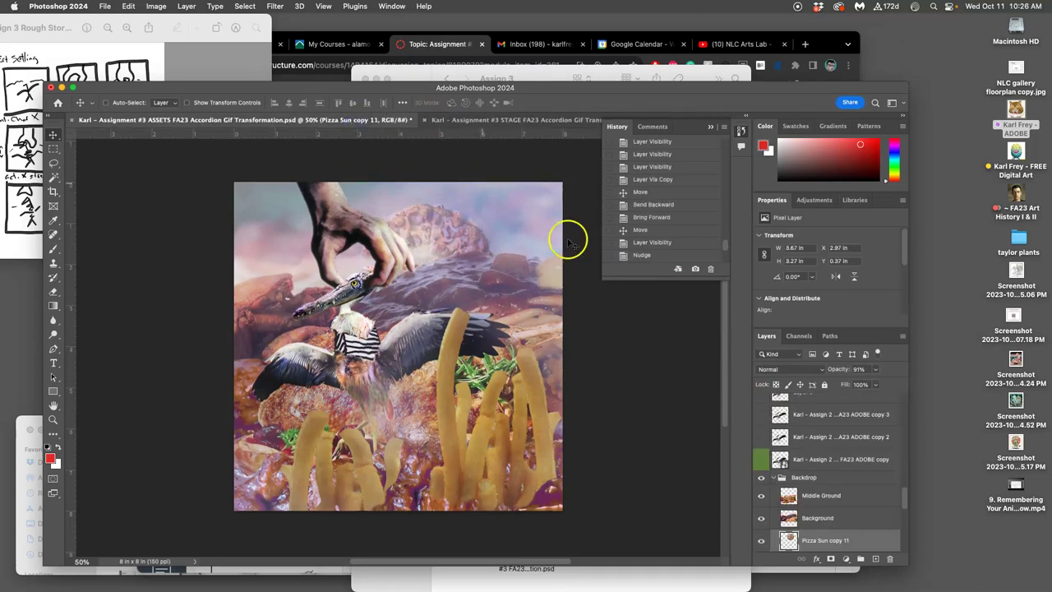
key("Down")
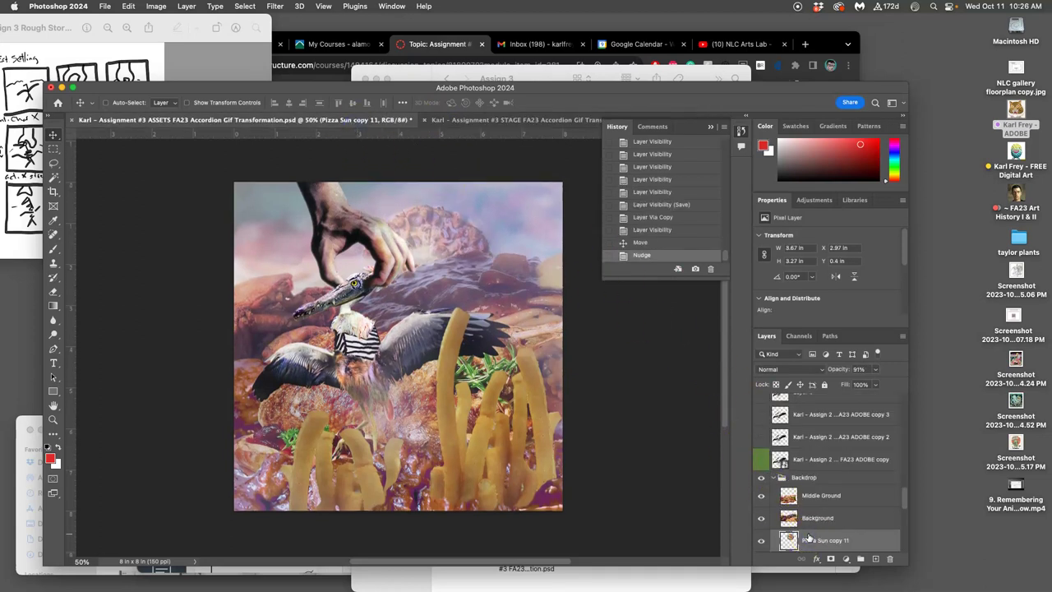
key("Left")
key("Left")
key("Left")
key("Left")
key("Left")
key("Left")
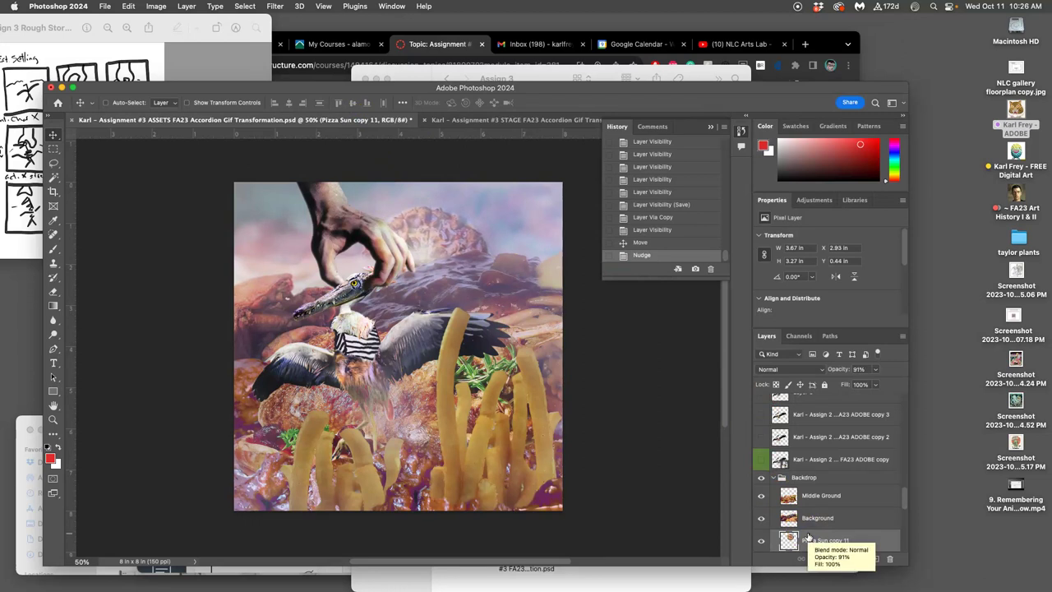
Show guides and add four horizontal guides on ASSETS, from about 3.7 in down to 6 in.
key("super+semicolon")
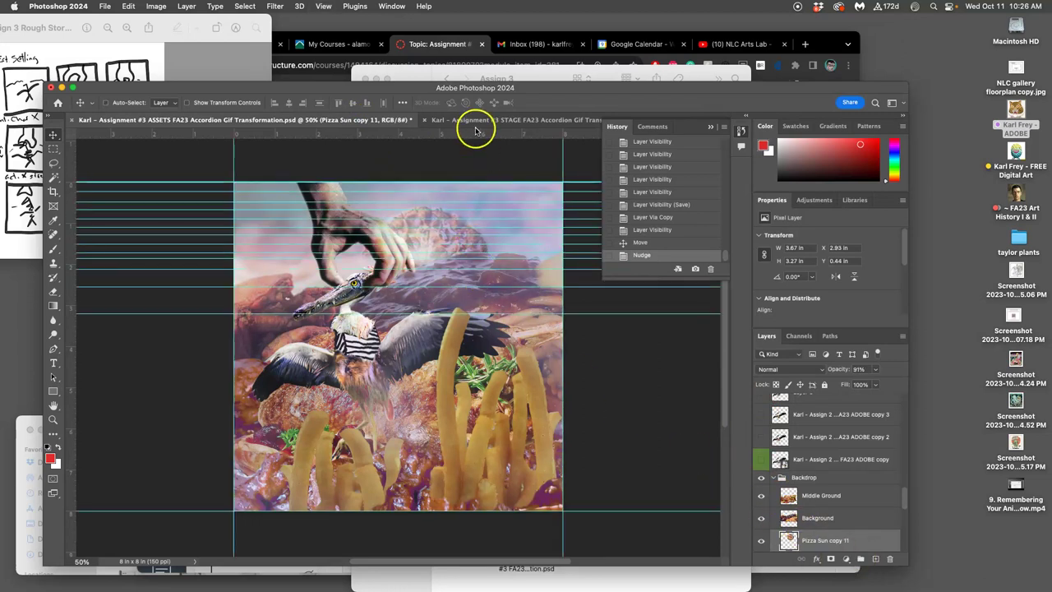
left_click_drag(473, 134, 468, 334)
left_click_drag(460, 134, 433, 359)
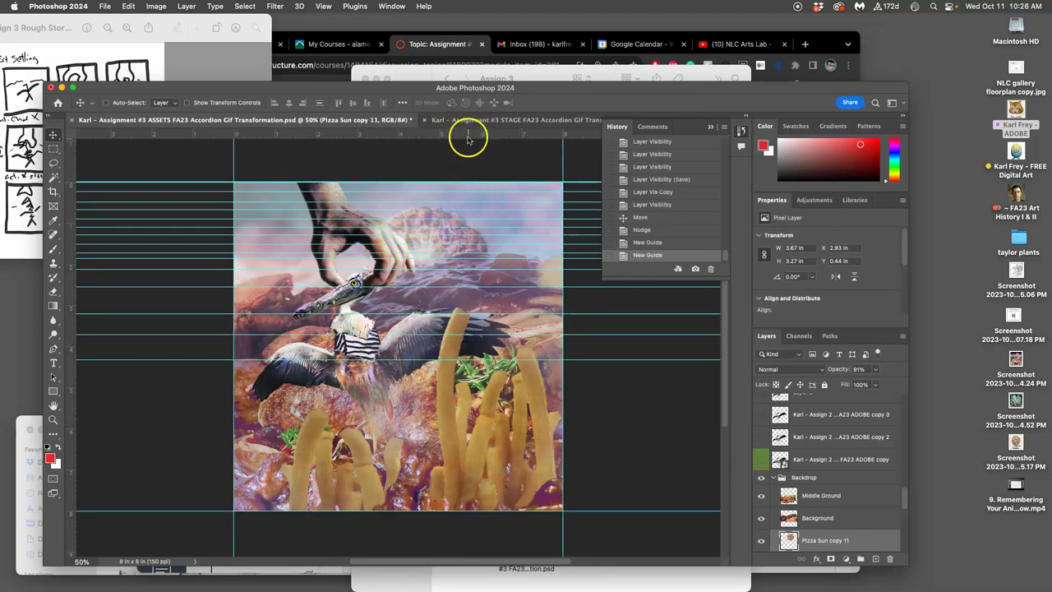
left_click_drag(468, 136, 446, 389)
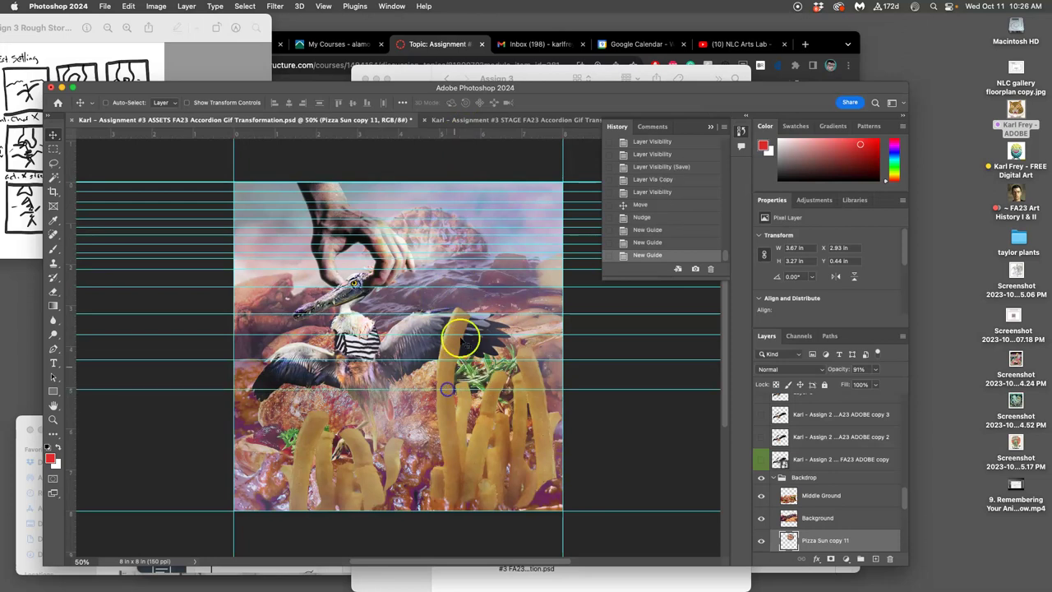
left_click_drag(479, 134, 428, 423)
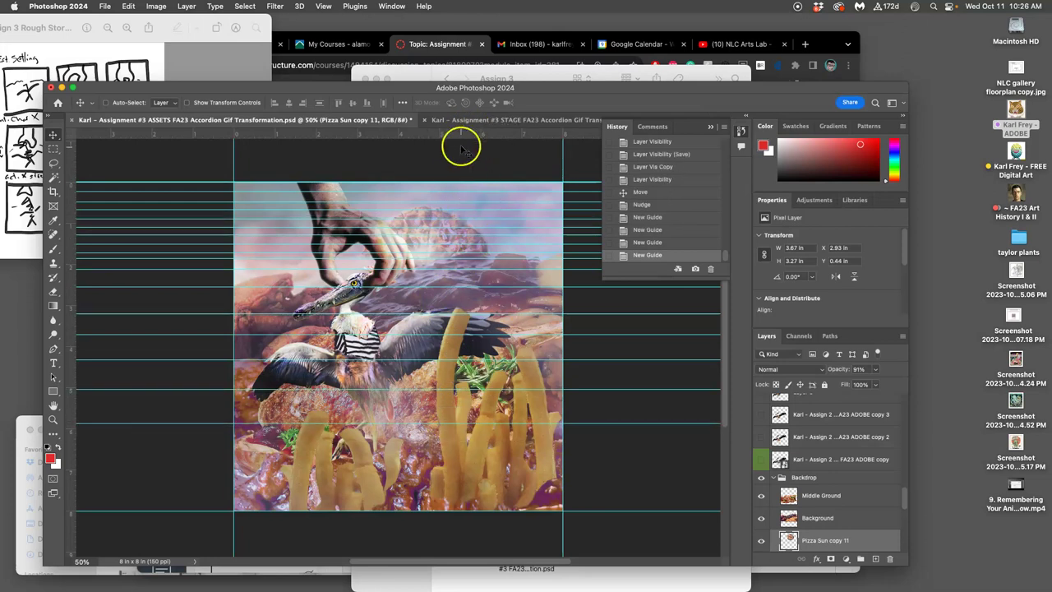
Check the layer's edge distances, hide the guides, and return to the STAGE document.
mouse_move(458, 123)
left_mouse_down()
mouse_move(442, 263)
mouse_move(469, 133)
left_mouse_up()
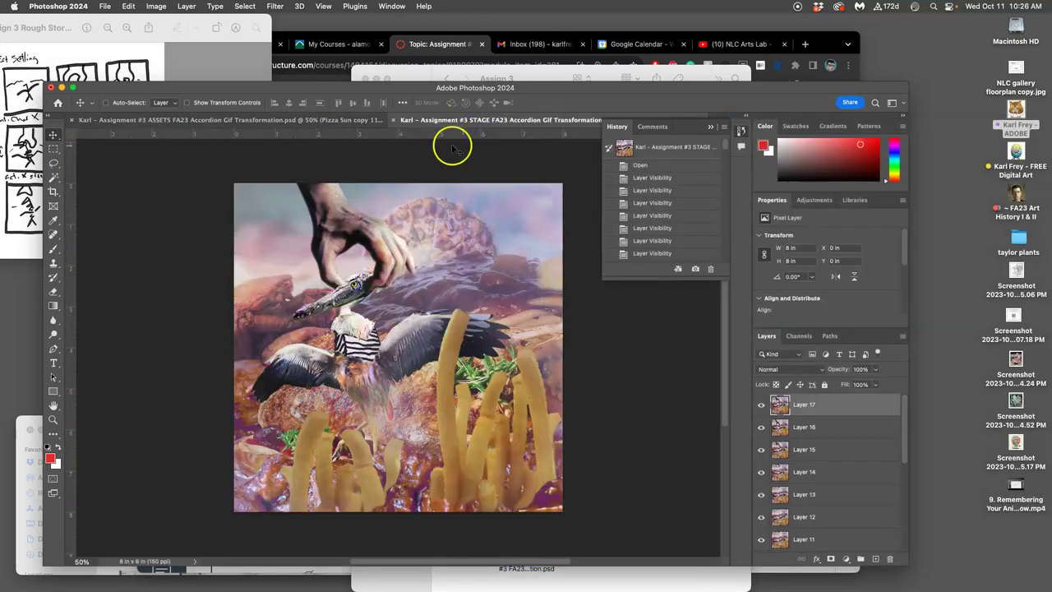
left_click(348, 119)
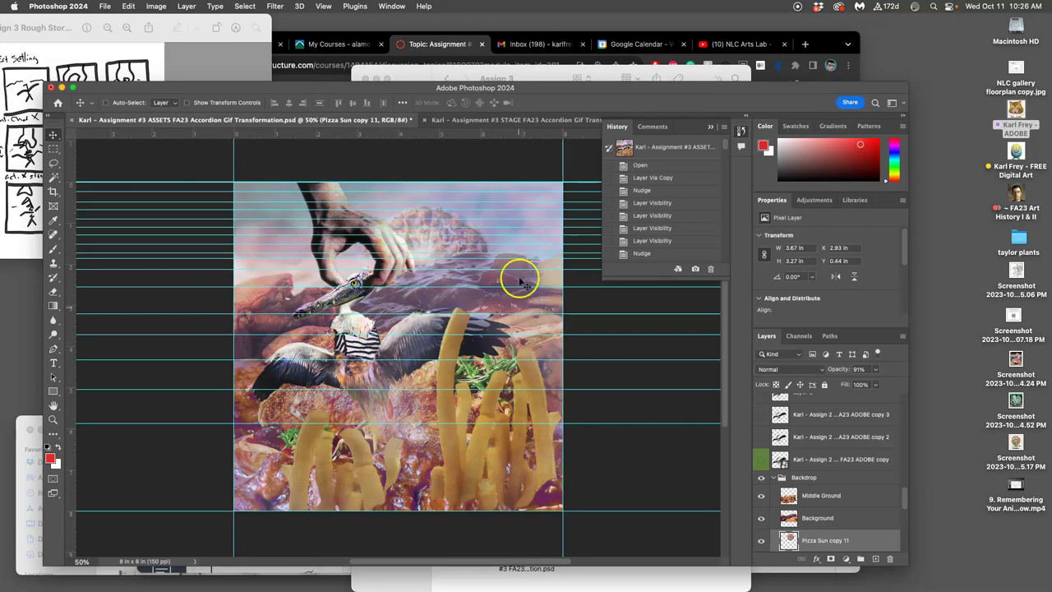
key("super")
key("super+semicolon")
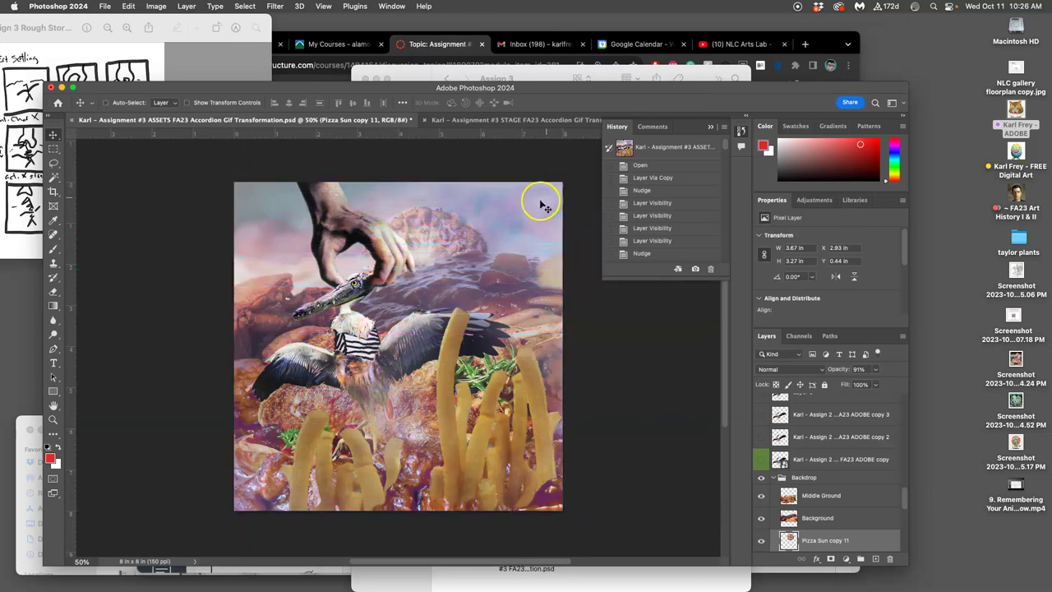
left_click(509, 121)
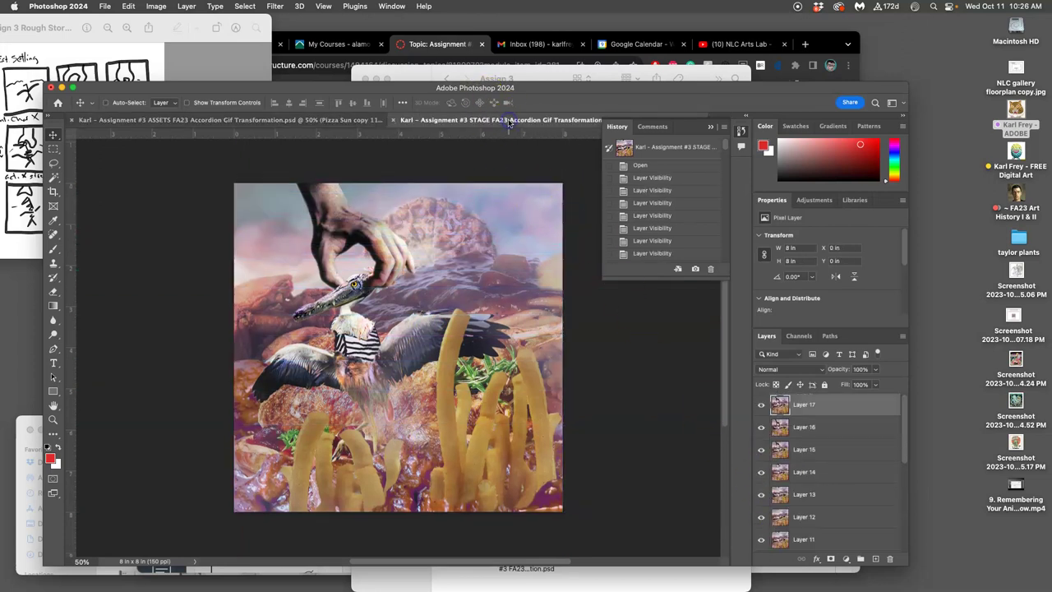
In ASSETS, switch the bird's pattern from polka-155353_1280 copy 3 to copy 2.
left_click(306, 120)
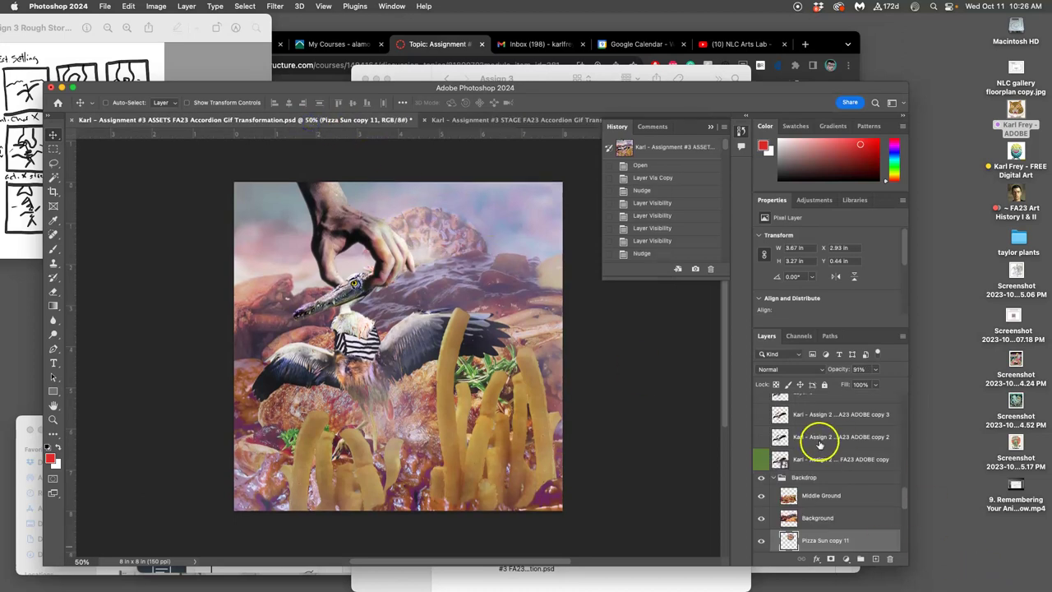
scroll(818, 448, "up", 5)
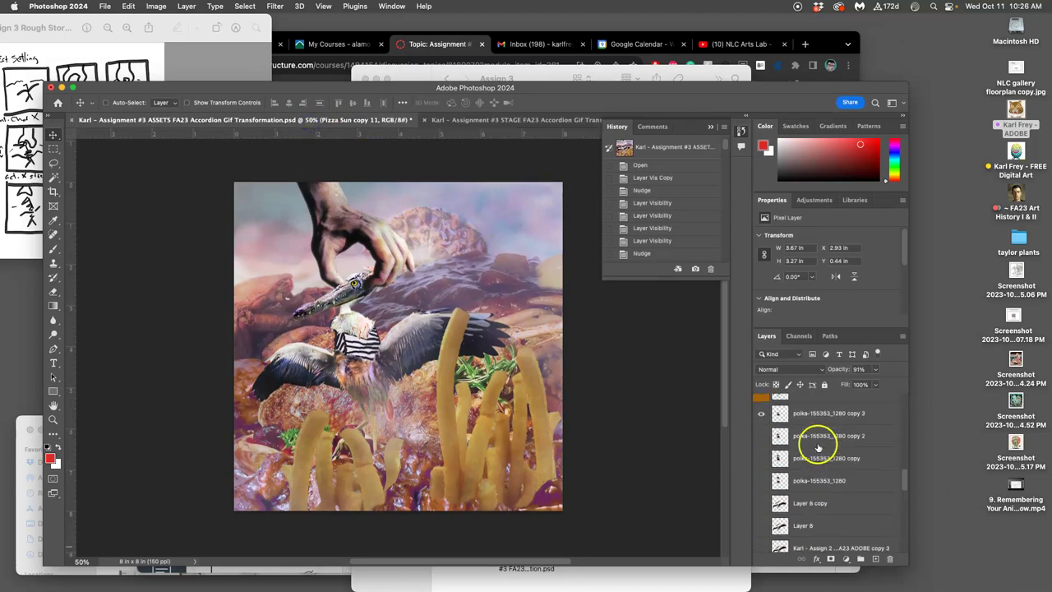
left_click(761, 436)
left_click(763, 425)
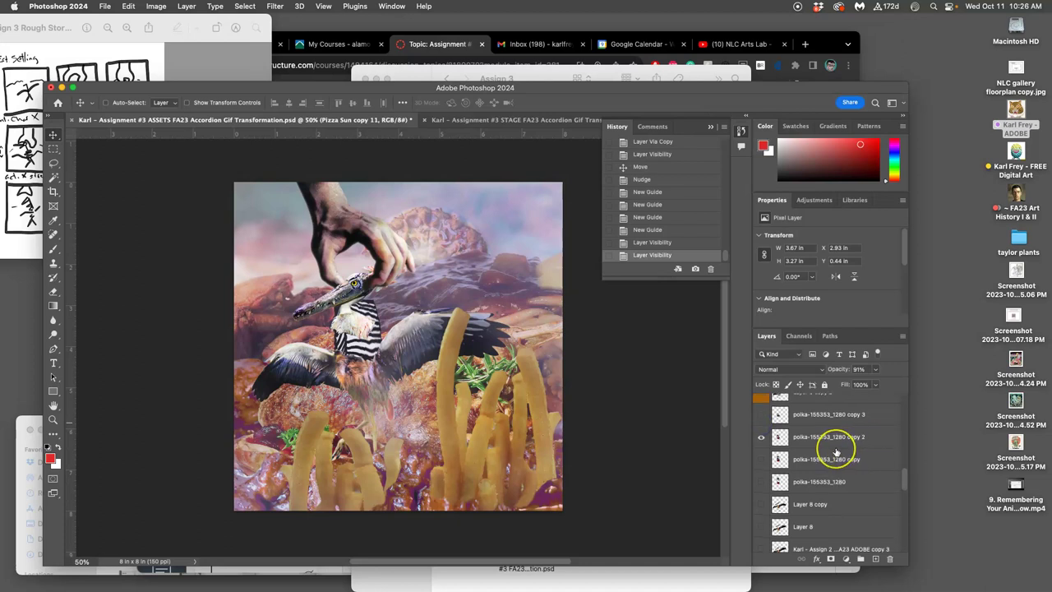
Switch the bird head from copy 4 to copy 5 and hide the Layer 8 copy 3 wings.
scroll(835, 449, "up", 5)
scroll(836, 452, "up", 10)
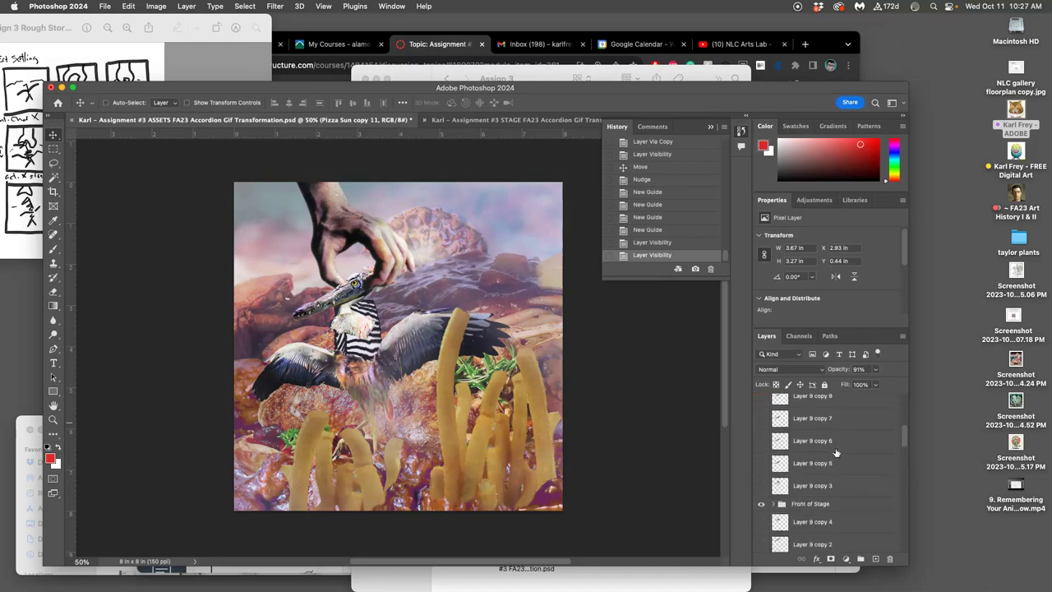
left_click(761, 452)
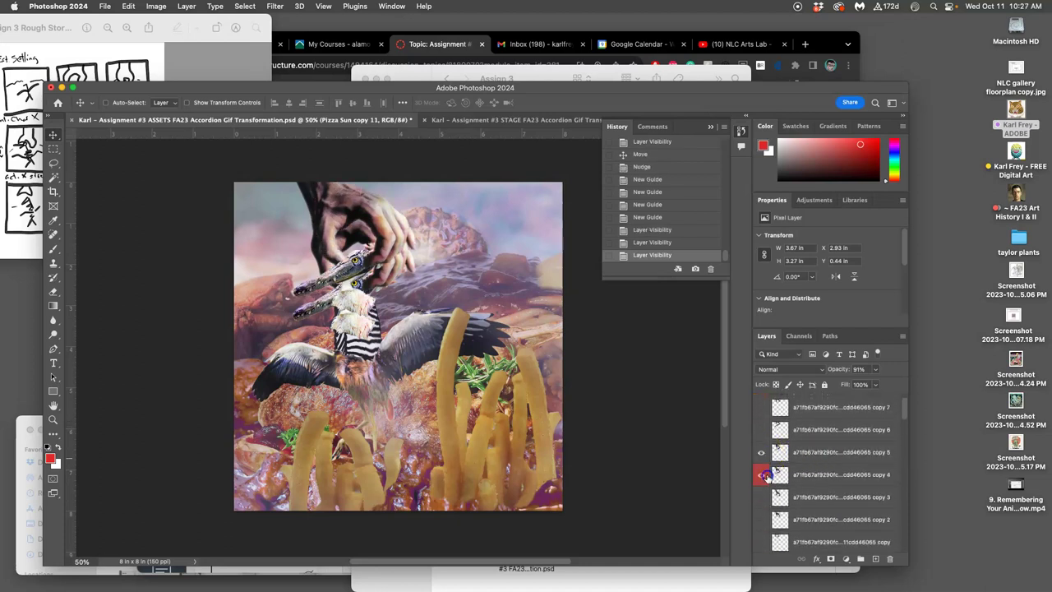
left_click(762, 474)
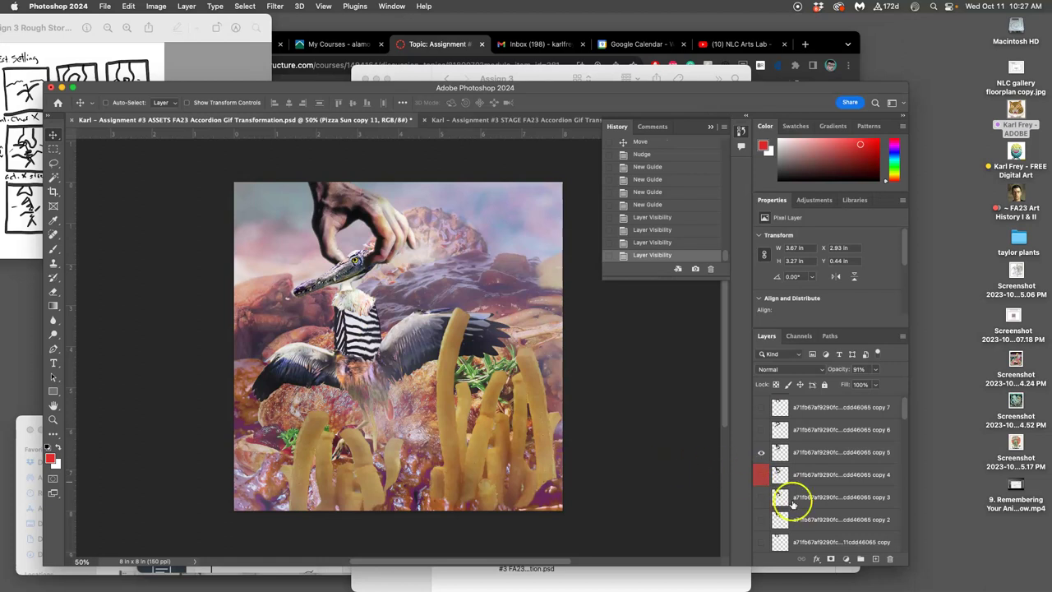
left_click(505, 130)
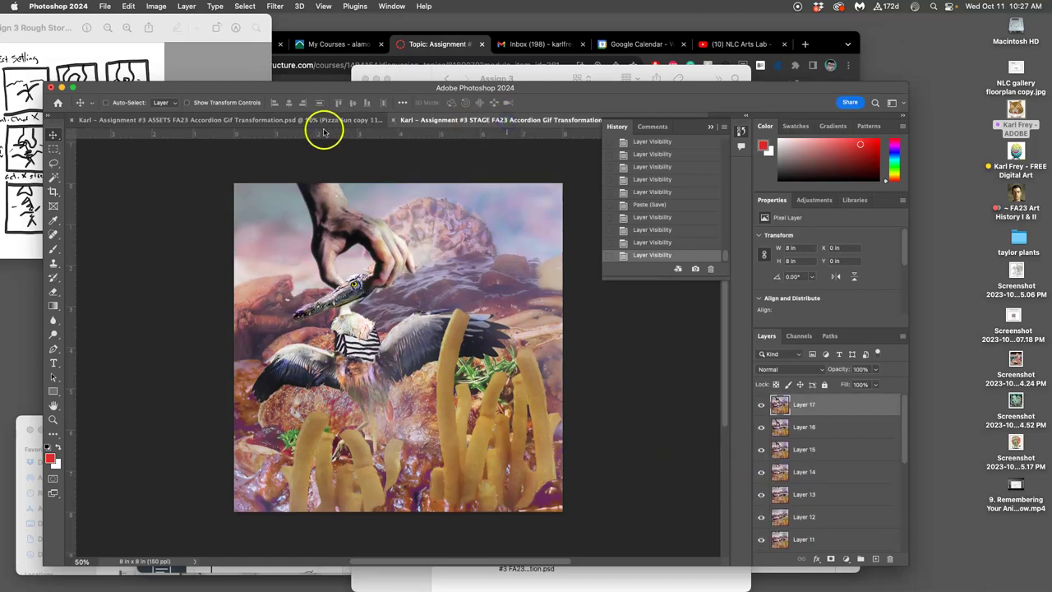
left_click(320, 125)
scroll(787, 507, "up", 5)
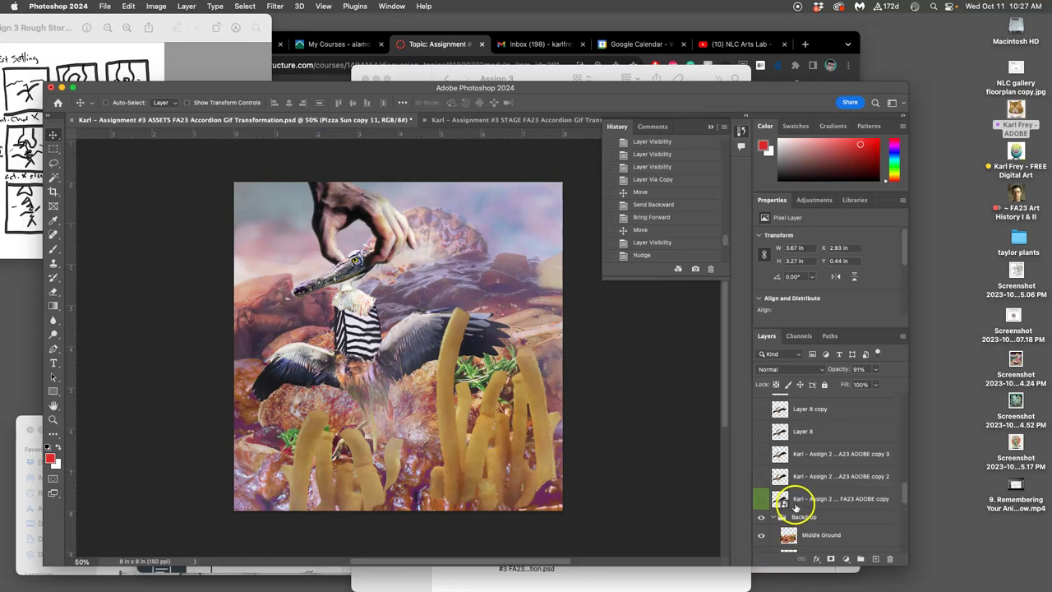
left_click(762, 509)
left_click(761, 509)
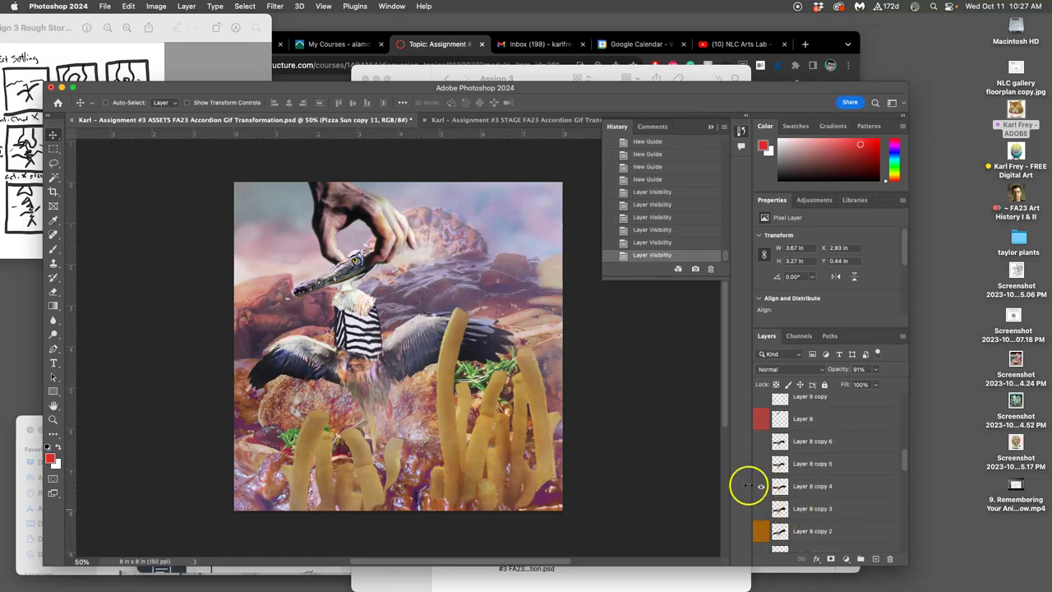
Preview STAGE by hiding and re-showing Layer 17 with the striped bird.
left_click(456, 120)
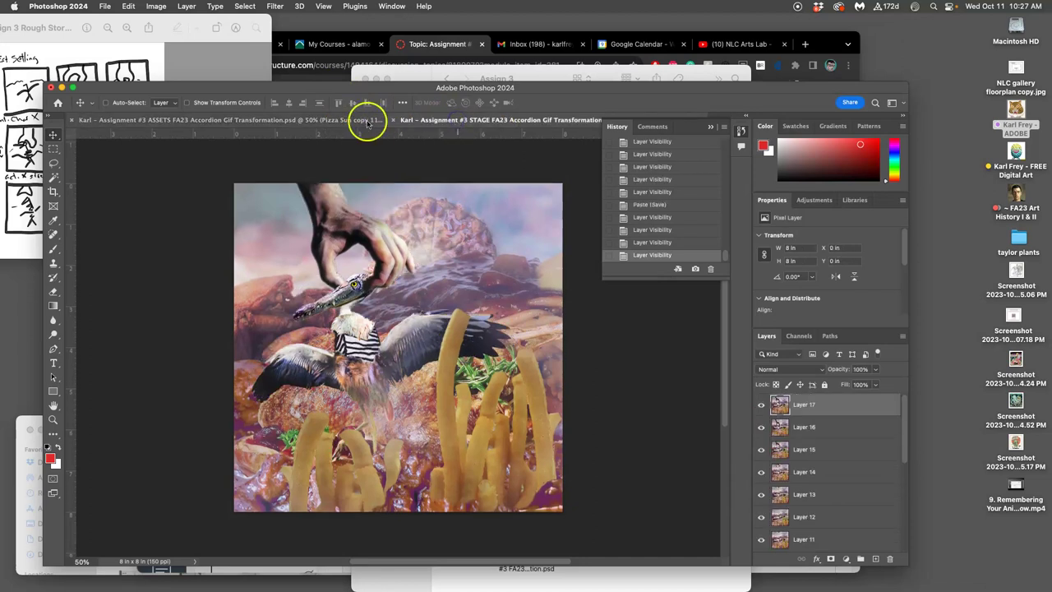
left_click(761, 405)
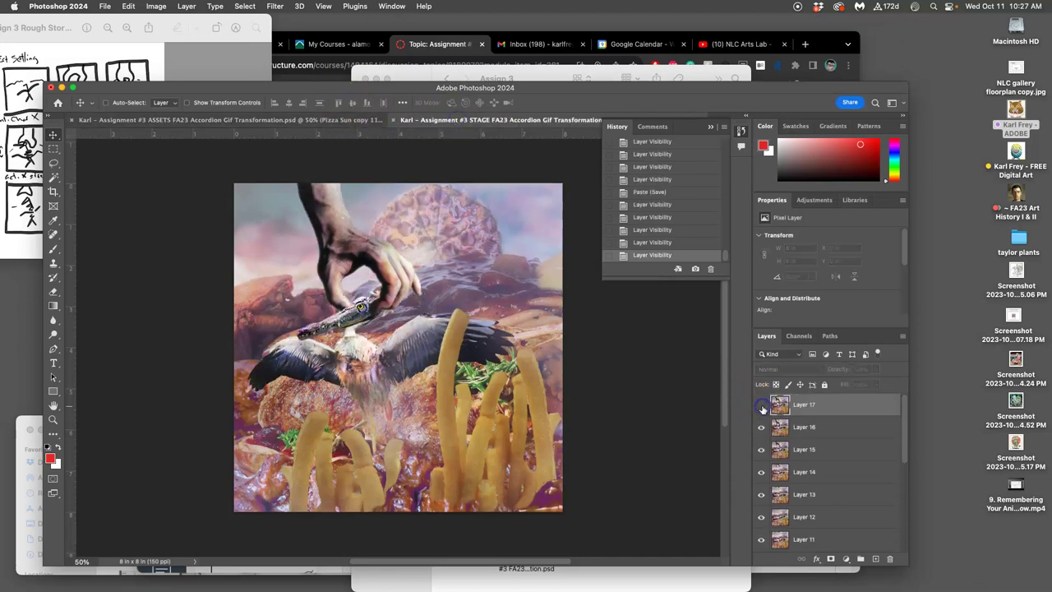
left_click(761, 405)
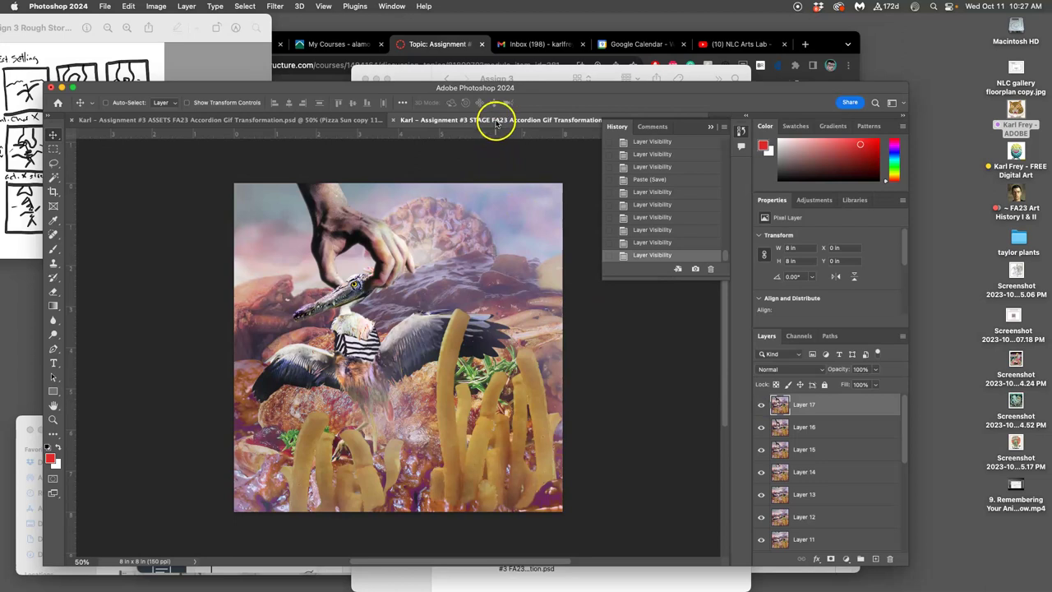
left_click(320, 128)
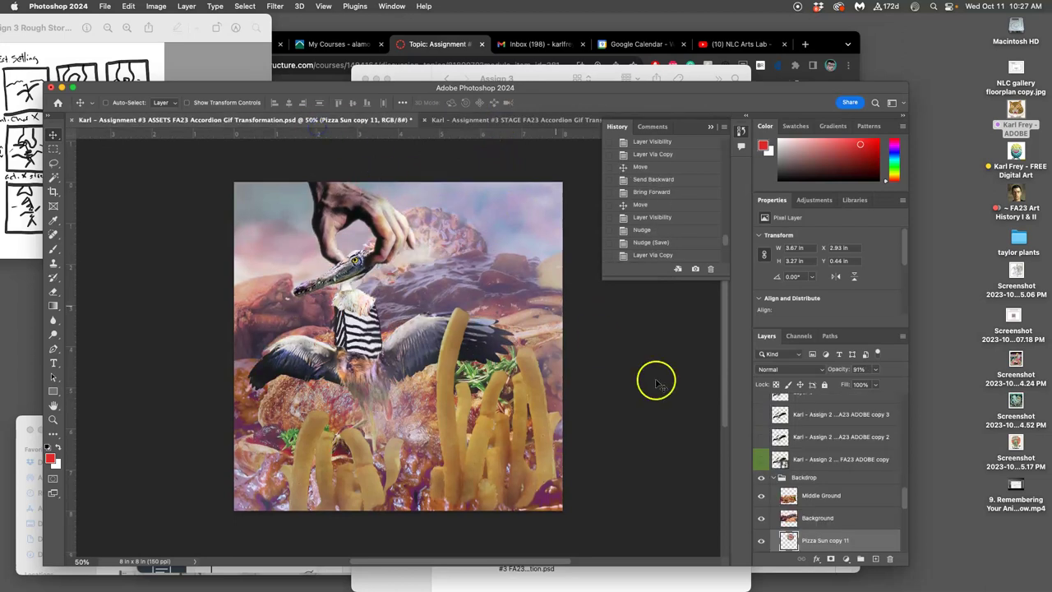
Change the wings to the Layer 8 copy 6 pose, hiding copy 4, and compare with STAGE.
scroll(786, 473, "up", 3)
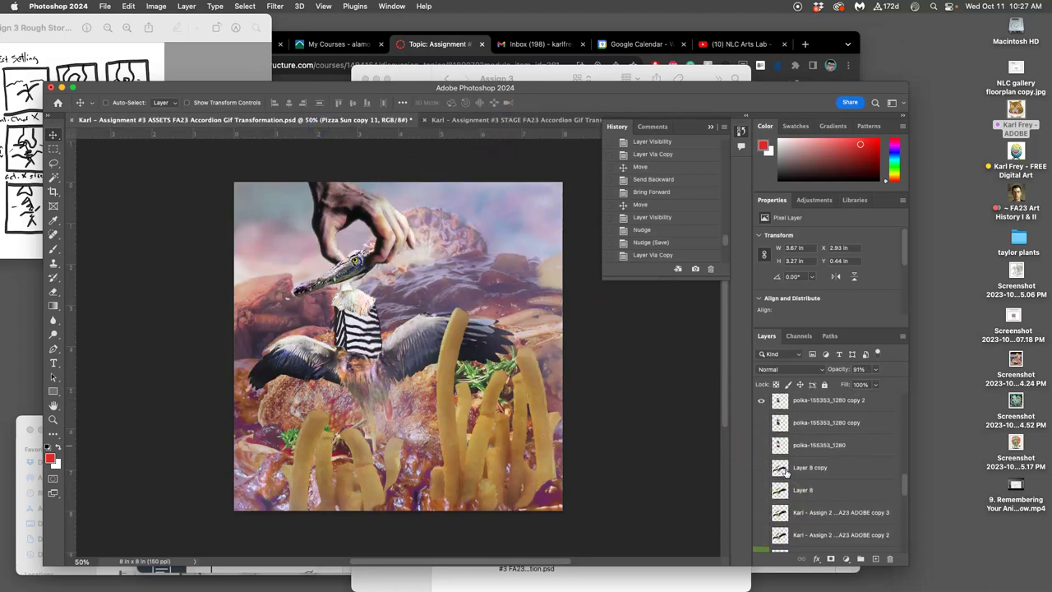
scroll(779, 468, "up", 4)
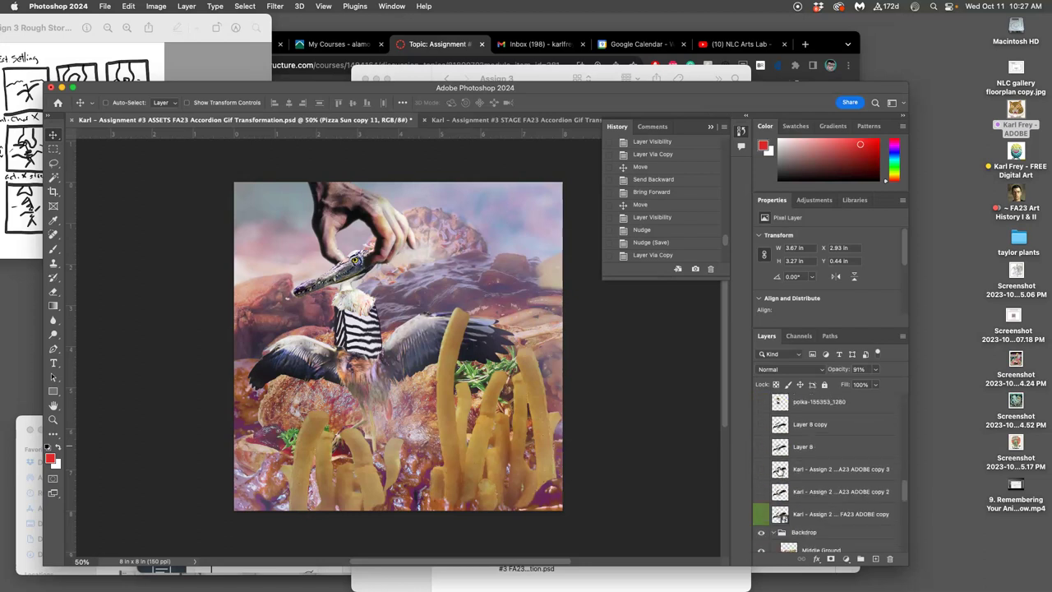
scroll(780, 483, "up", 3)
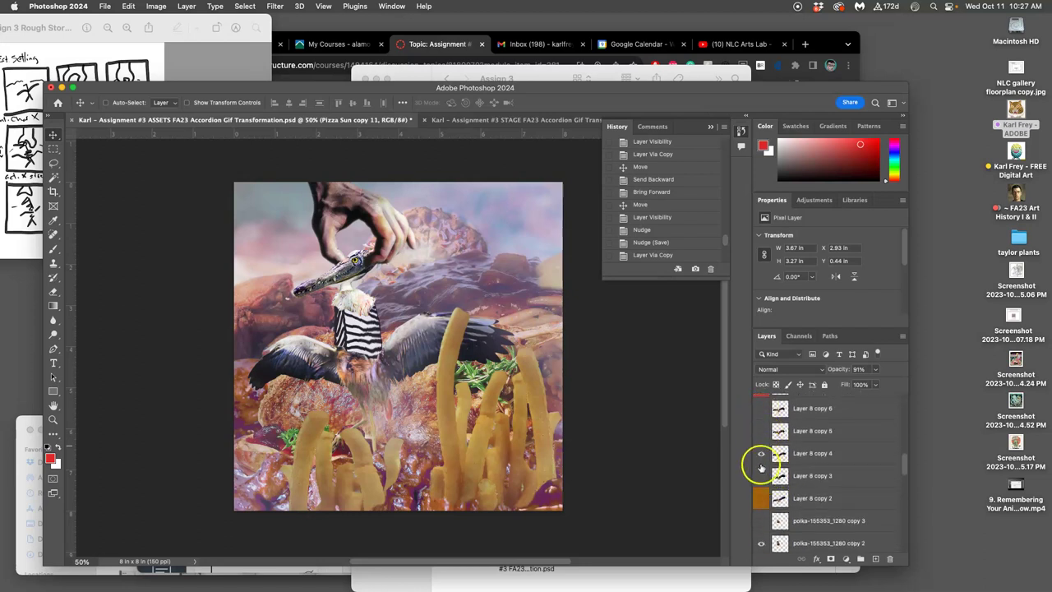
left_click(761, 409)
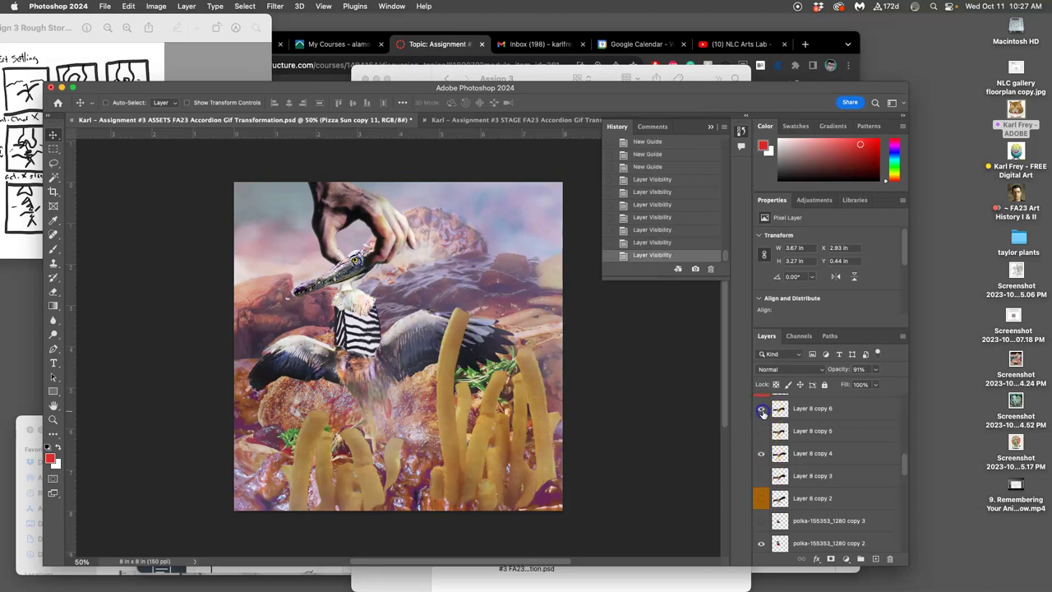
left_click(761, 454)
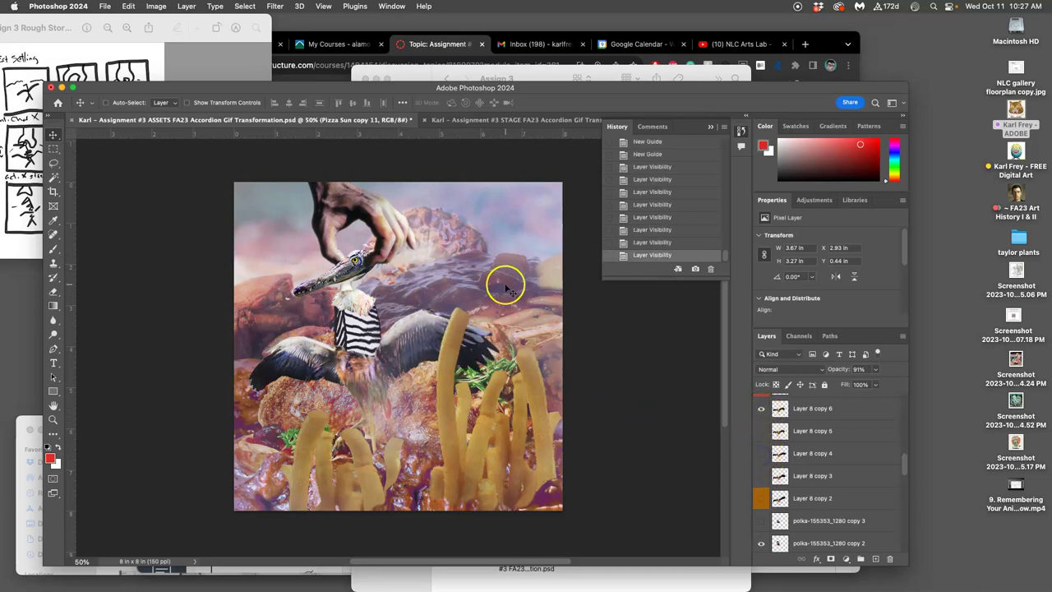
left_click(502, 122)
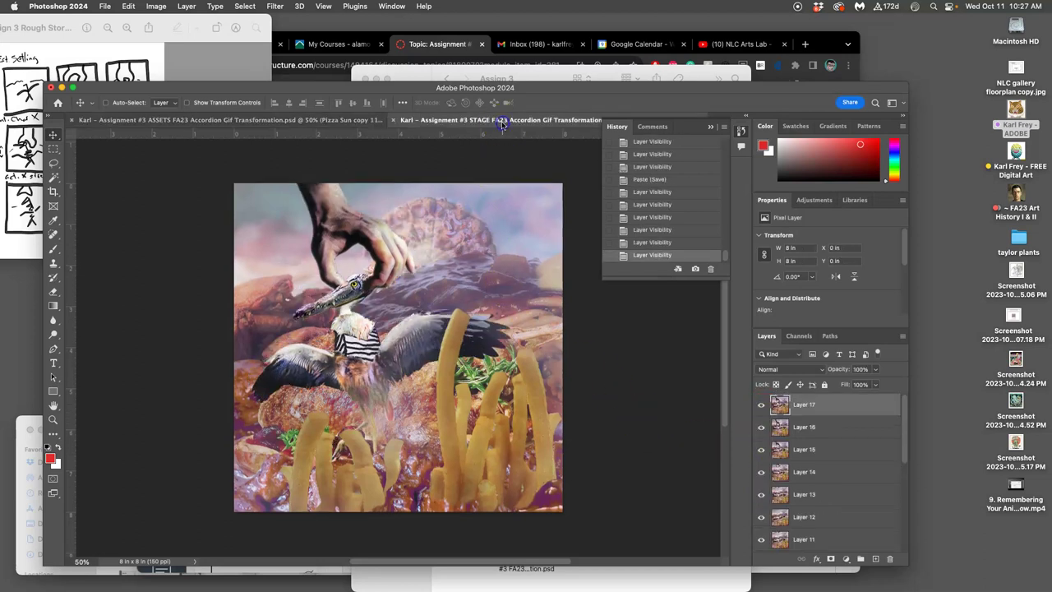
left_click(348, 123)
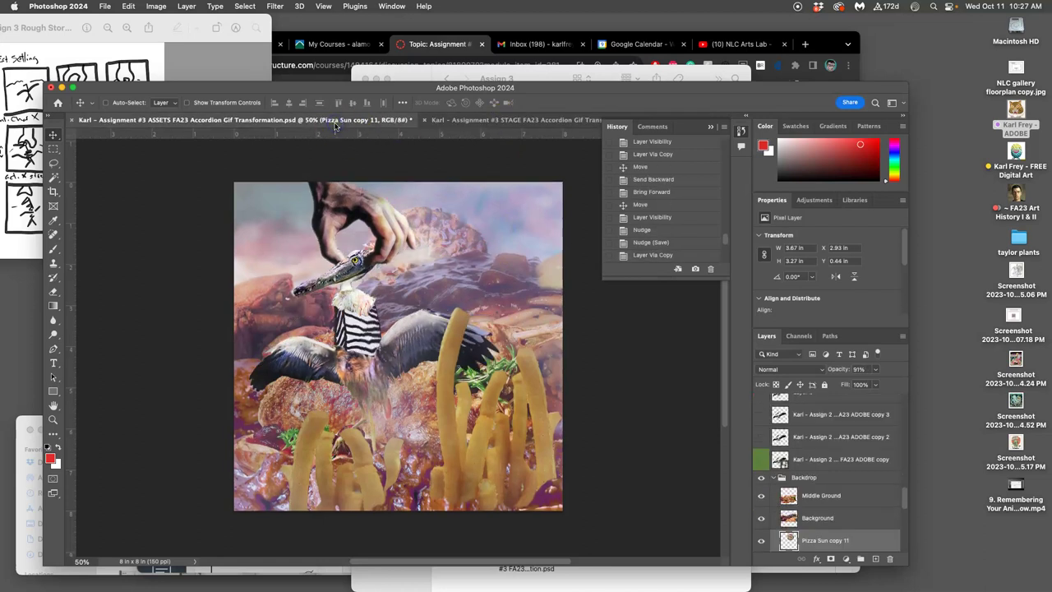
left_click(526, 121)
left_click(348, 122)
Flatten and copy the ASSETS frame, revert its layers, then paste into STAGE as Layer 18 and save.
left_click(187, 7)
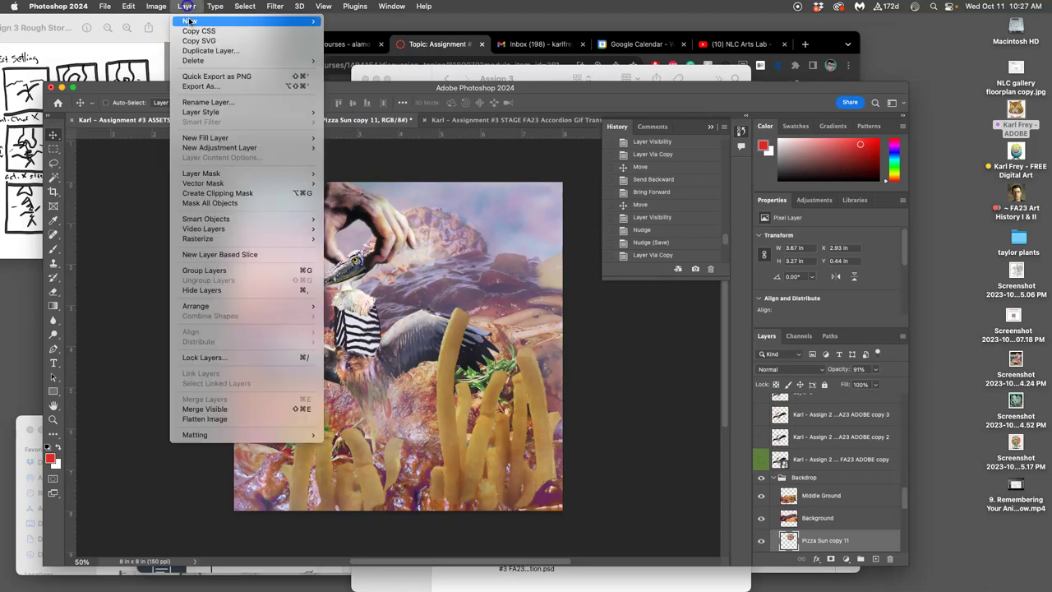
left_click(255, 410)
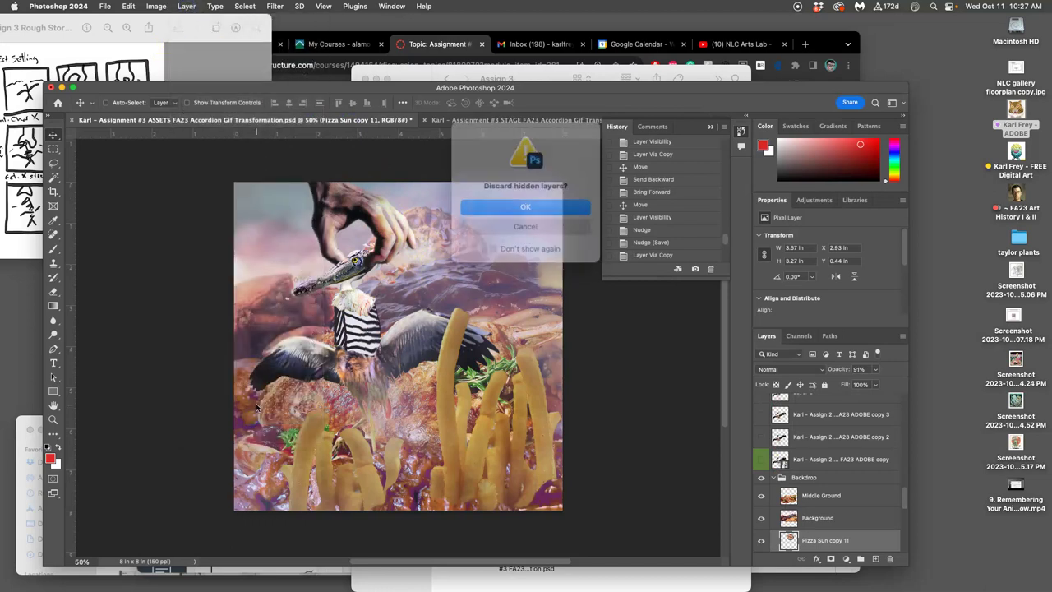
left_click(536, 208)
key("super+a")
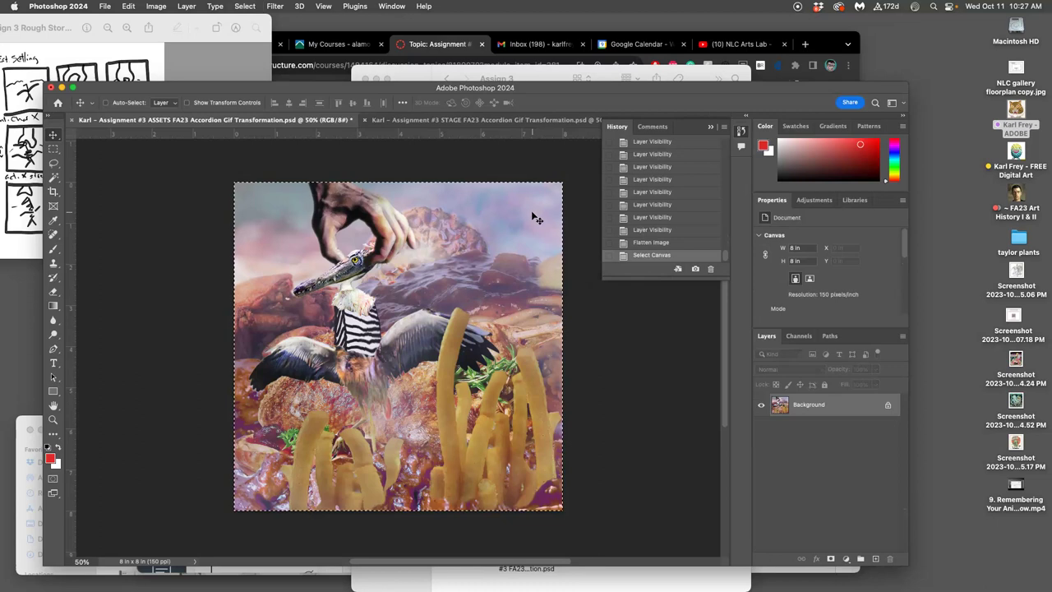
key("super+c")
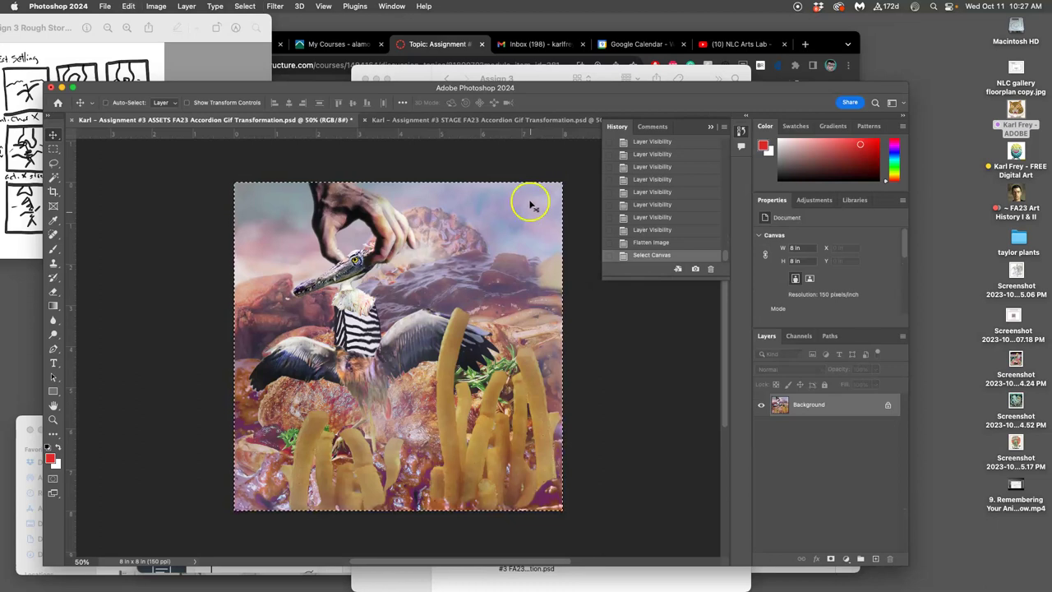
left_click(651, 231)
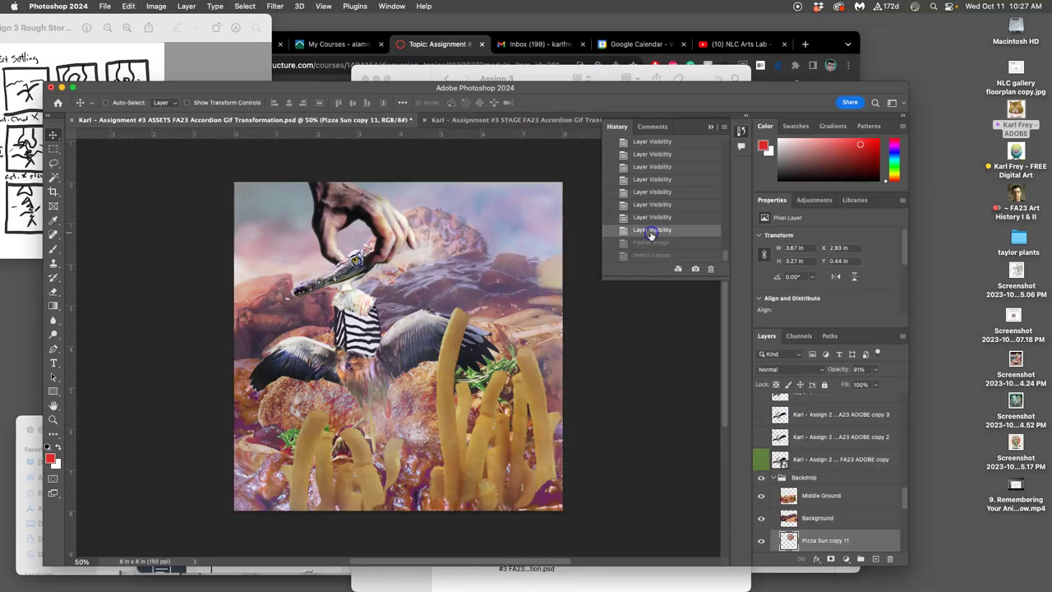
left_click(499, 120)
key("super")
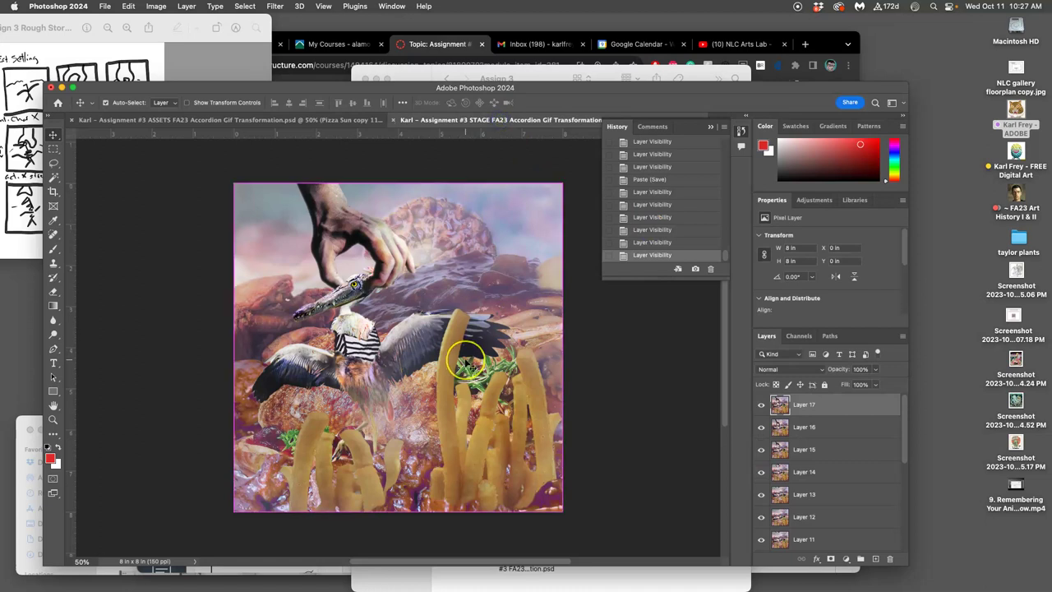
key("super+v")
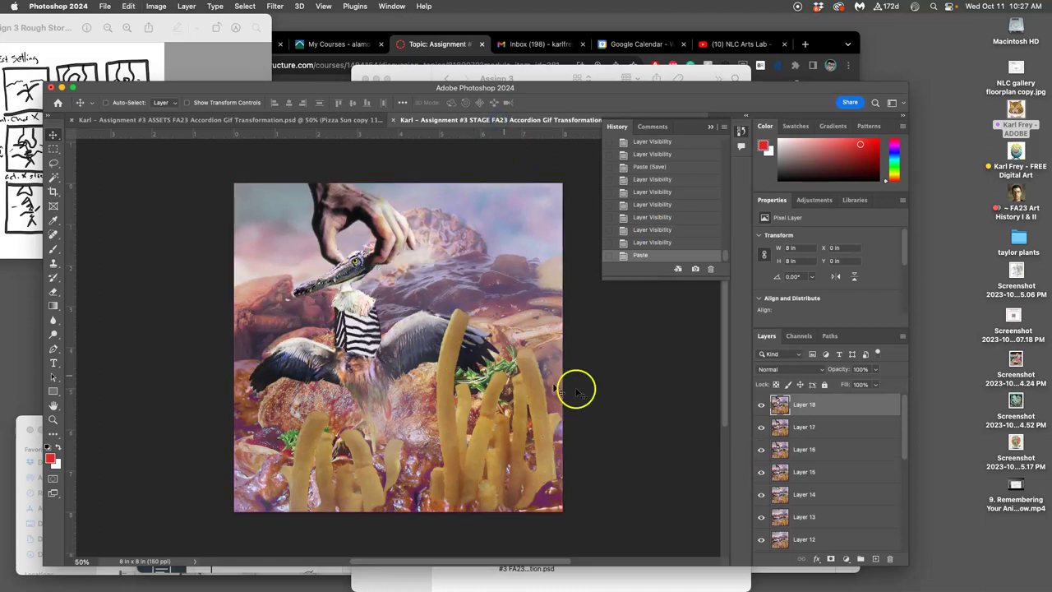
key("super+s")
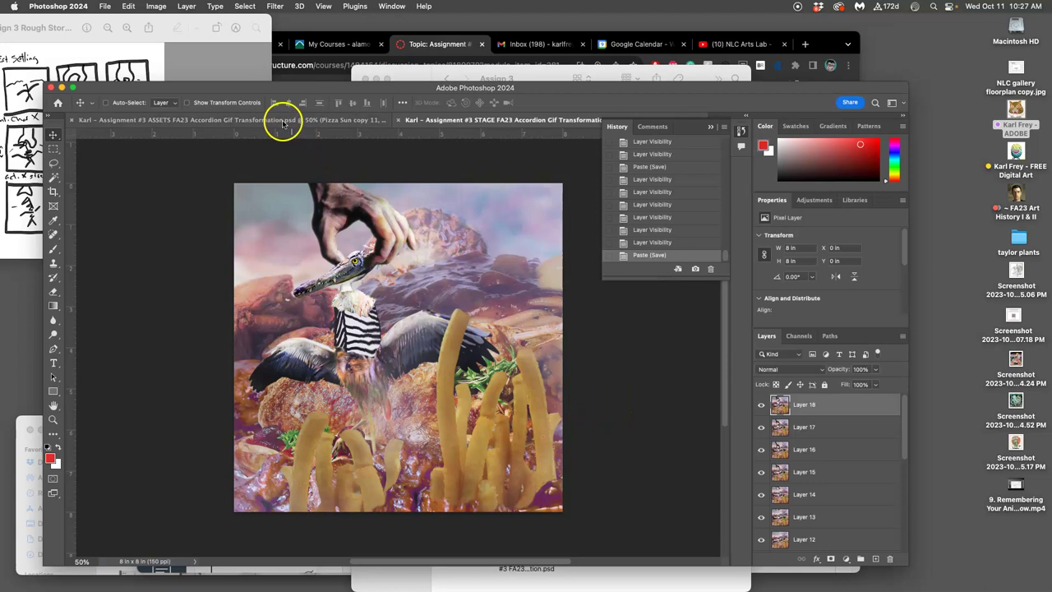
In ASSETS, duplicate Pizza Sun copy 11 as copy 12, hide copy 11, and drag the new sun lower.
left_click(283, 124)
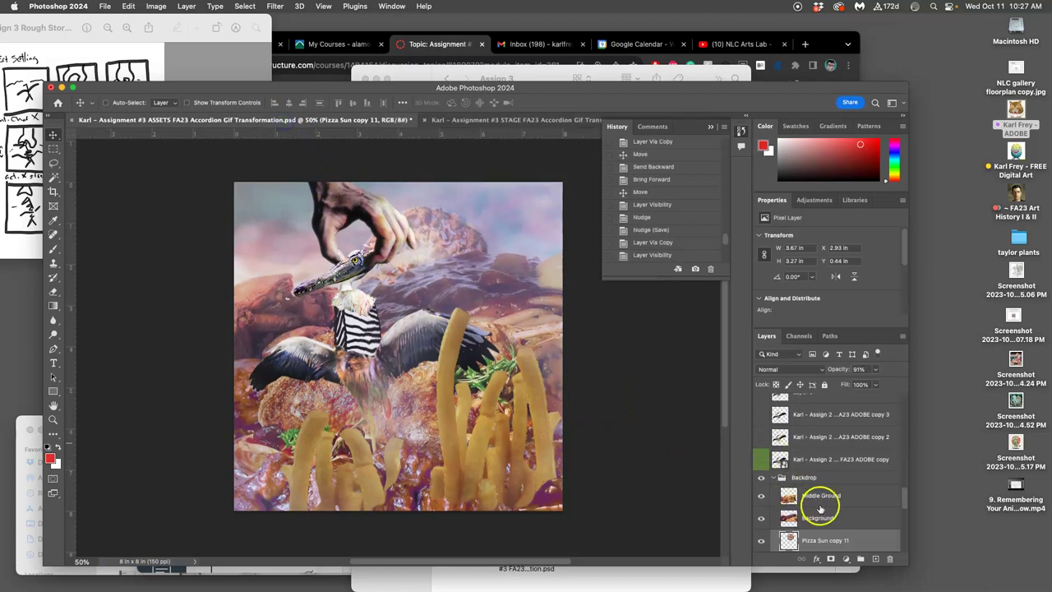
key("super+j")
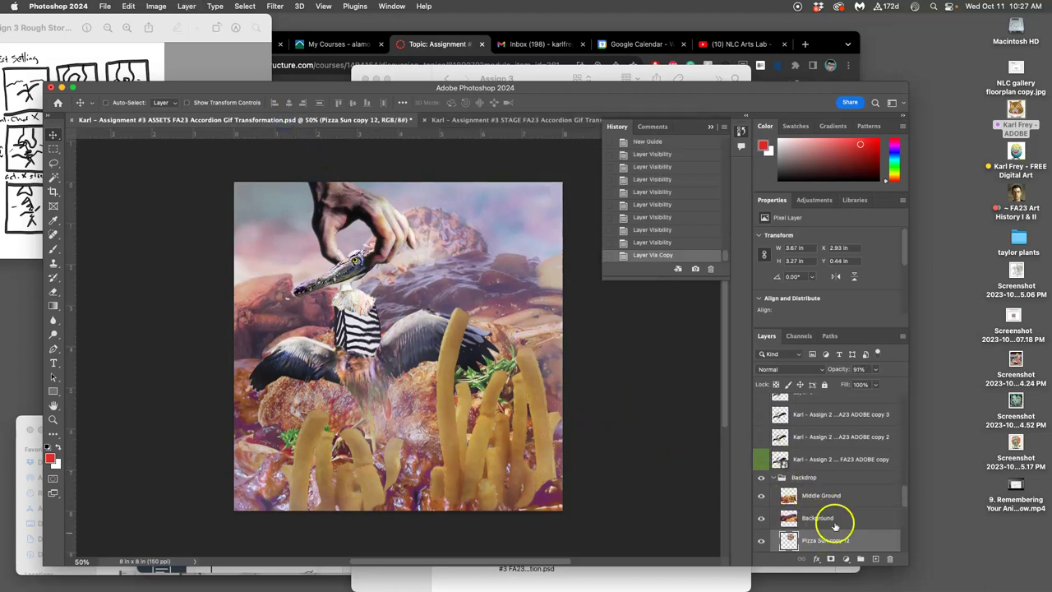
scroll(833, 518, "down", 3)
left_click(761, 499)
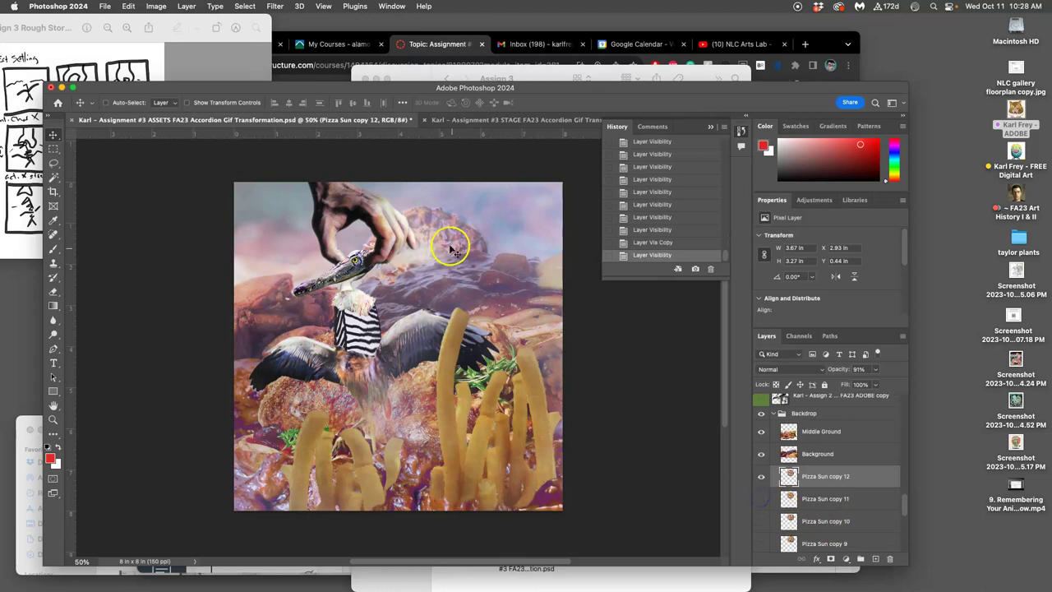
left_click_drag(440, 237, 429, 279)
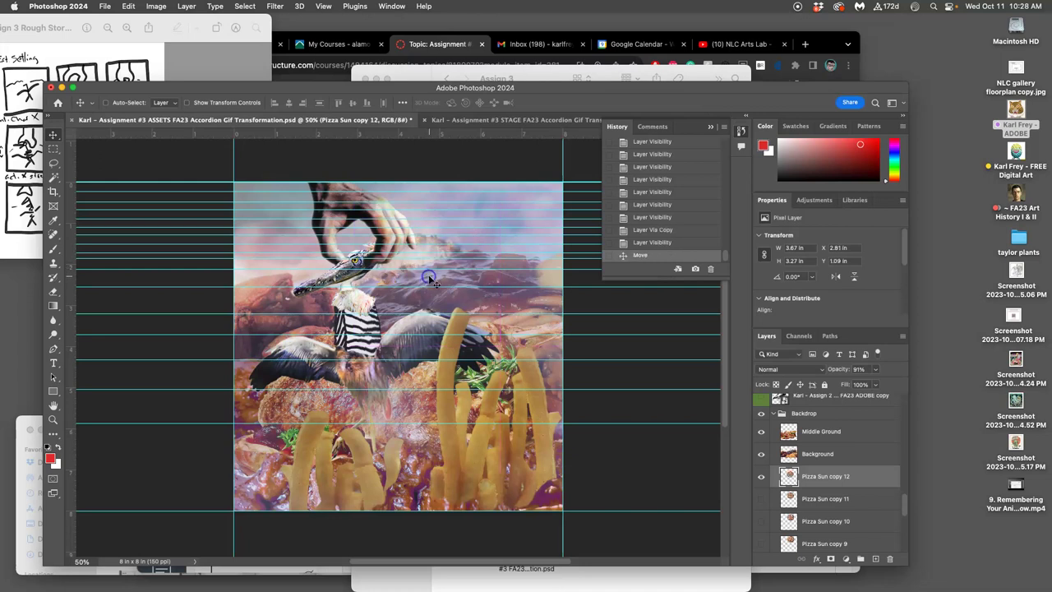
Preview the STAGE frames by hiding and re-showing Layers 18 and 17.
left_click(534, 123)
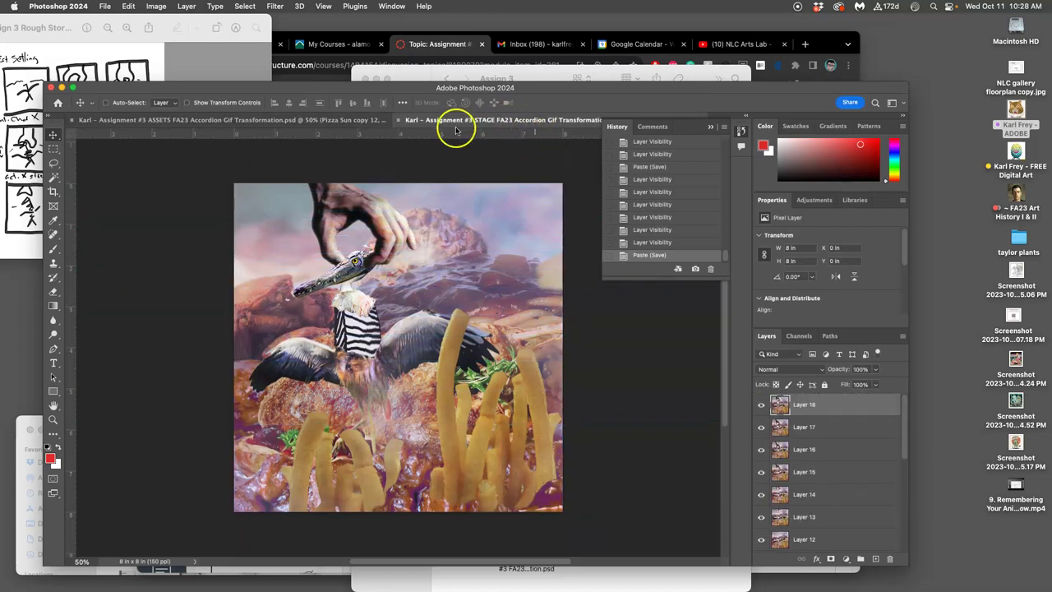
left_click(354, 125)
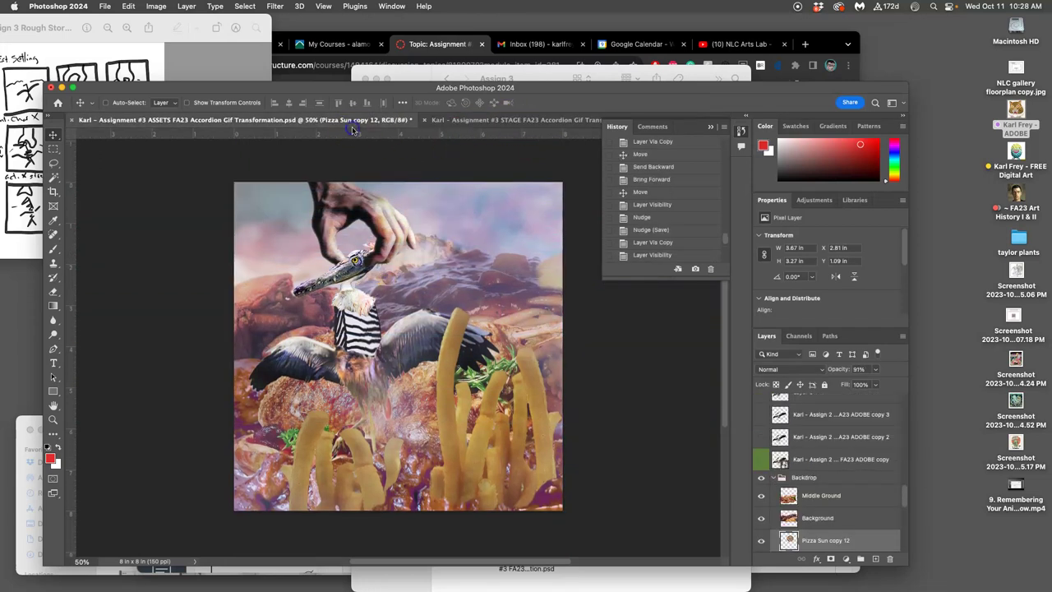
left_click(489, 123)
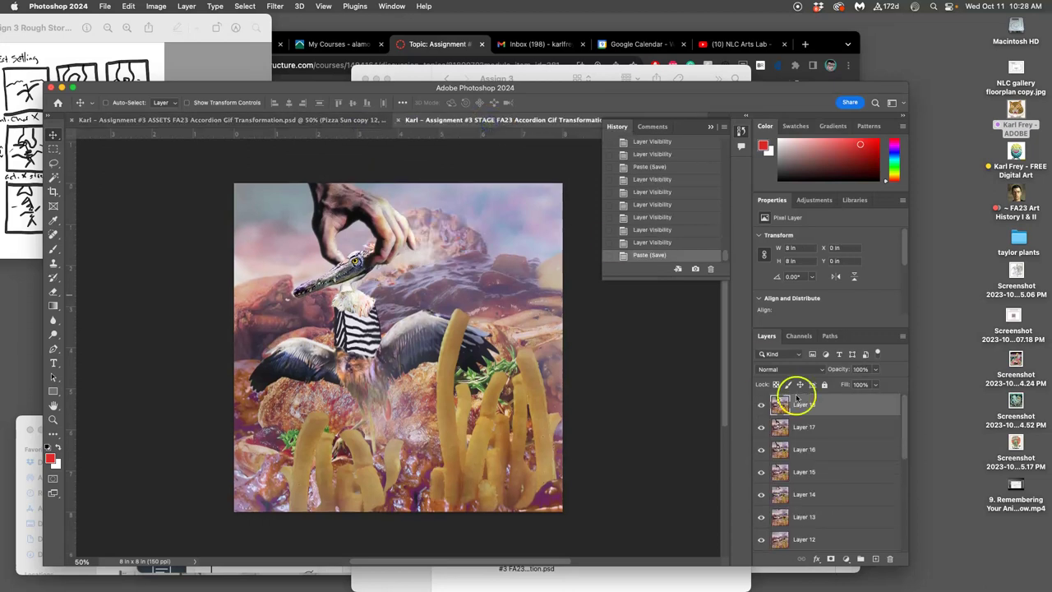
left_click(761, 405)
left_click(761, 426)
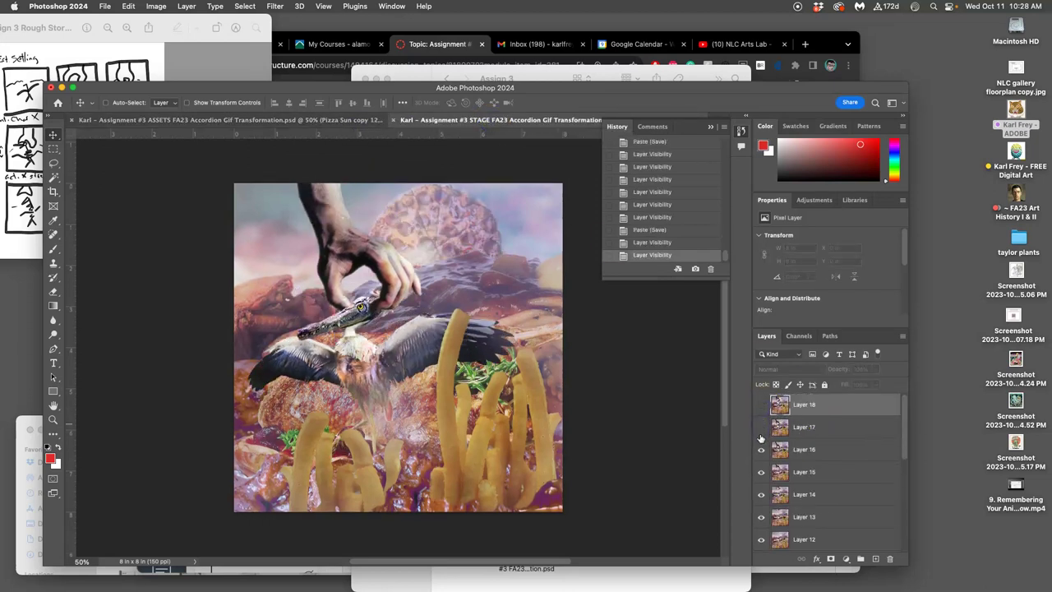
left_click(761, 426)
left_click(761, 449)
left_click(761, 450)
left_click(762, 405)
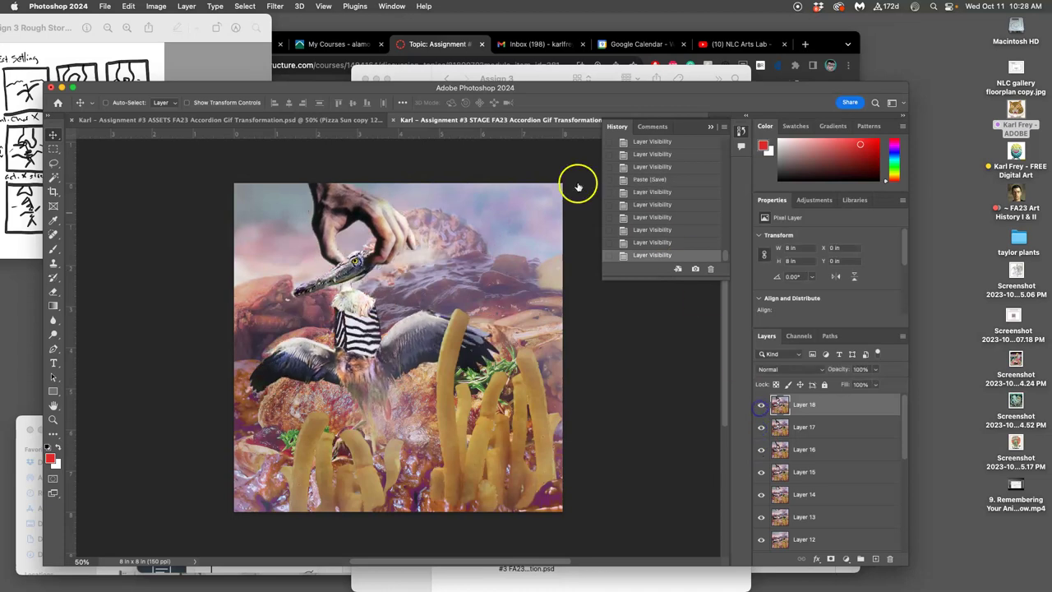
Nudge Pizza Sun copy 12 up slightly in ASSETS, then check it against STAGE.
left_click(350, 120)
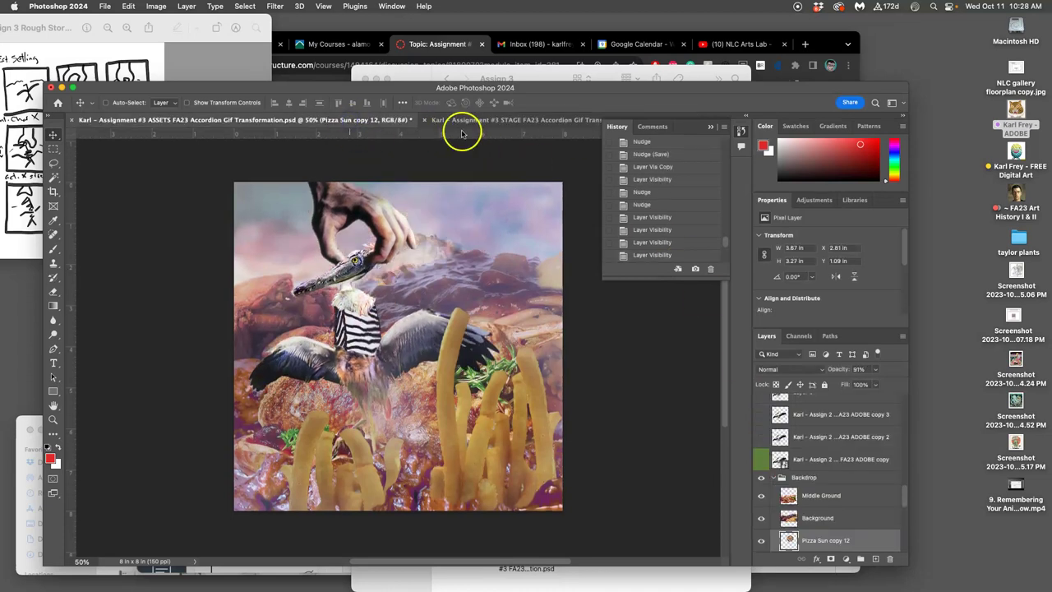
left_click(679, 436)
key("Up")
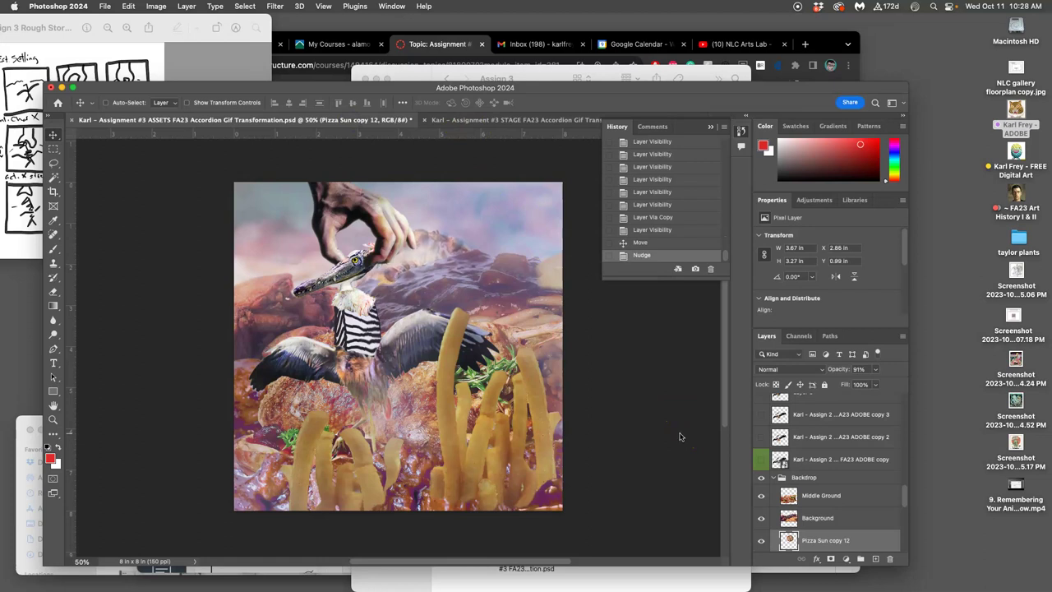
left_click(543, 121)
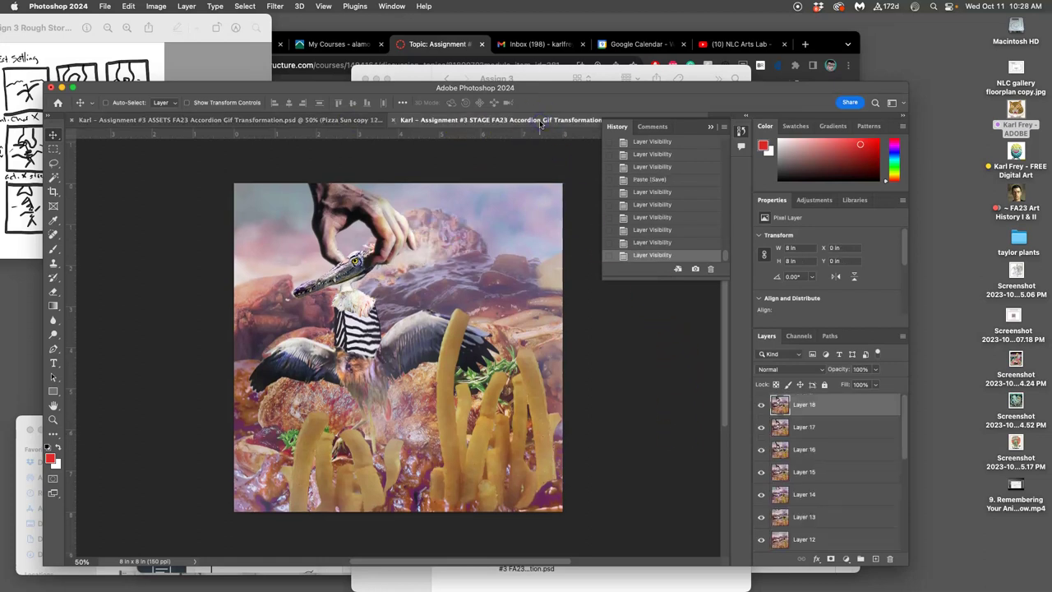
left_click(349, 120)
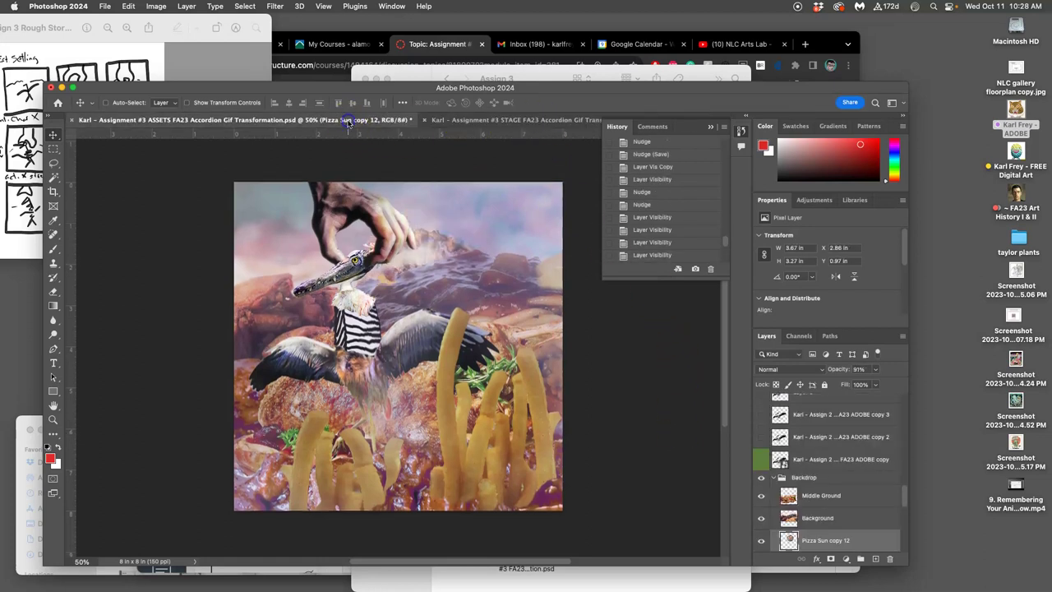
left_click(466, 127)
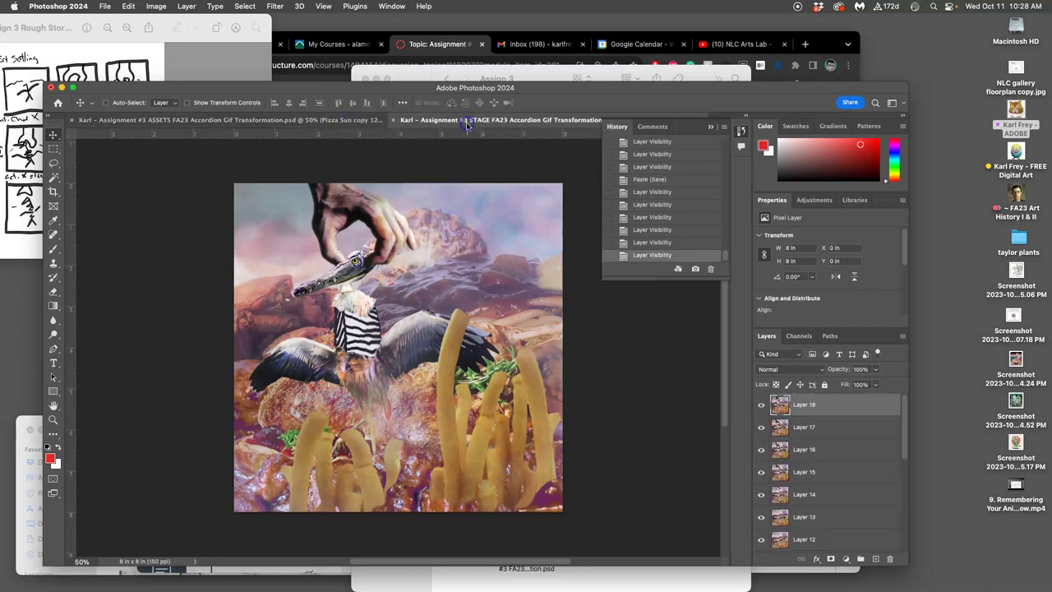
Compare the STAGE frames by hiding and re-showing Layers 18 and 17.
left_click(760, 406)
left_click(762, 426)
left_click_drag(761, 422, 763, 416)
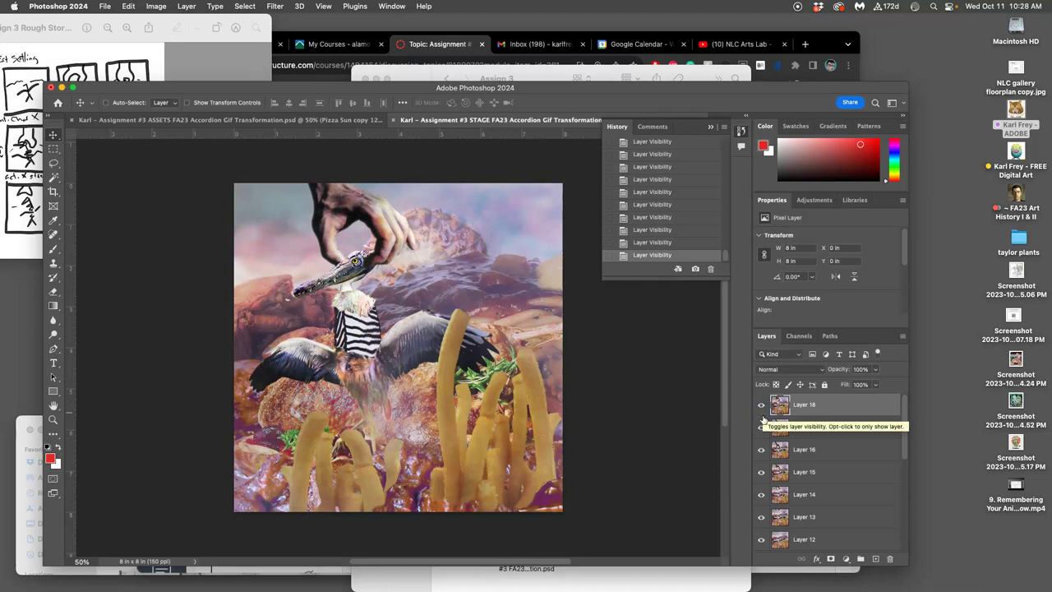
left_click(762, 412)
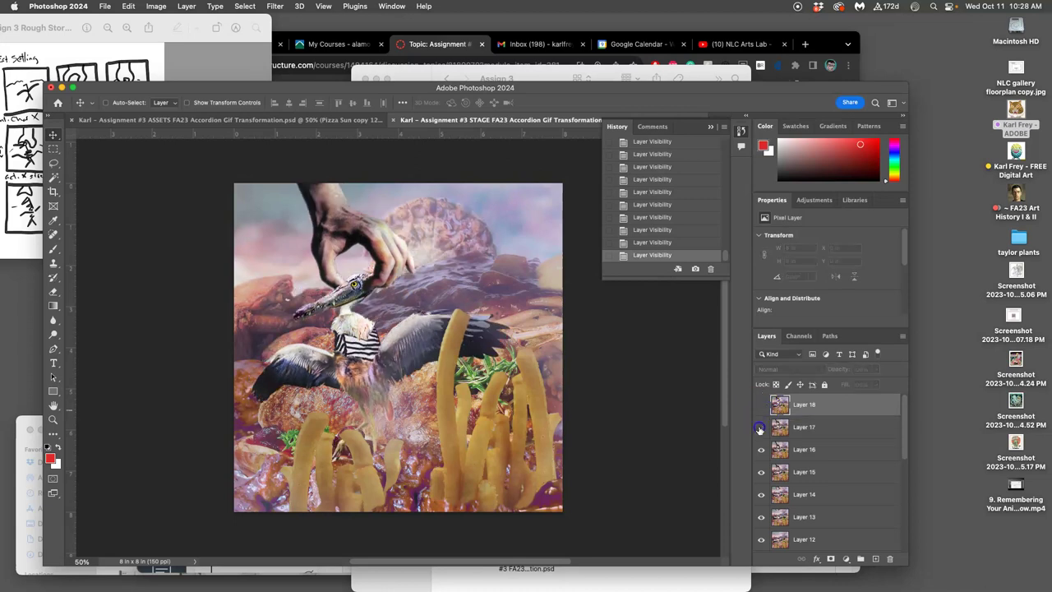
left_click(760, 428)
left_click(762, 427)
left_click(761, 407)
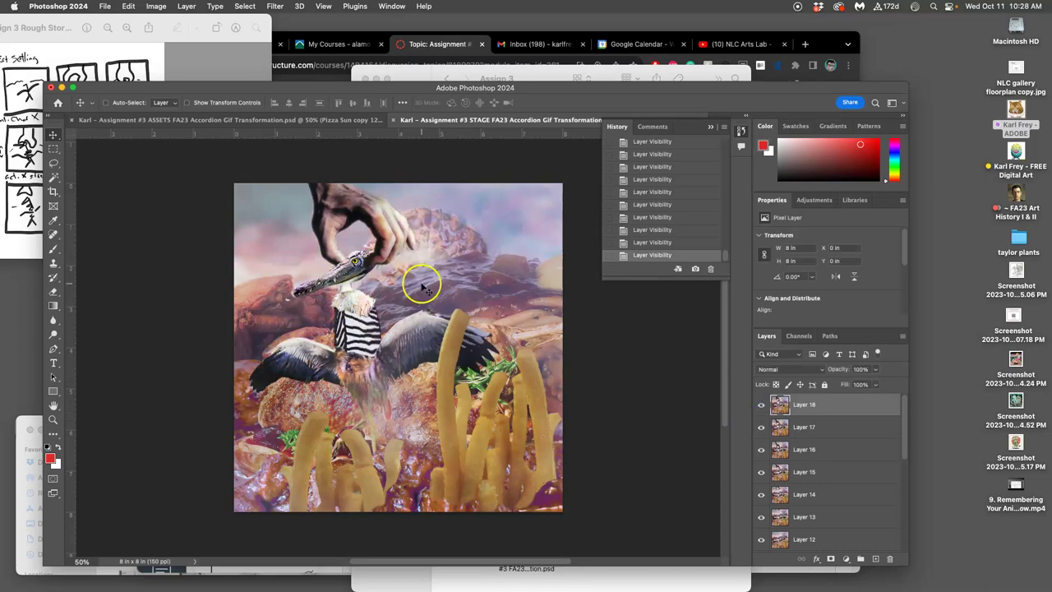
Back in ASSETS, hide Pizza Sun copy 12, show copy 11, and add a horizontal guide.
left_click(335, 122)
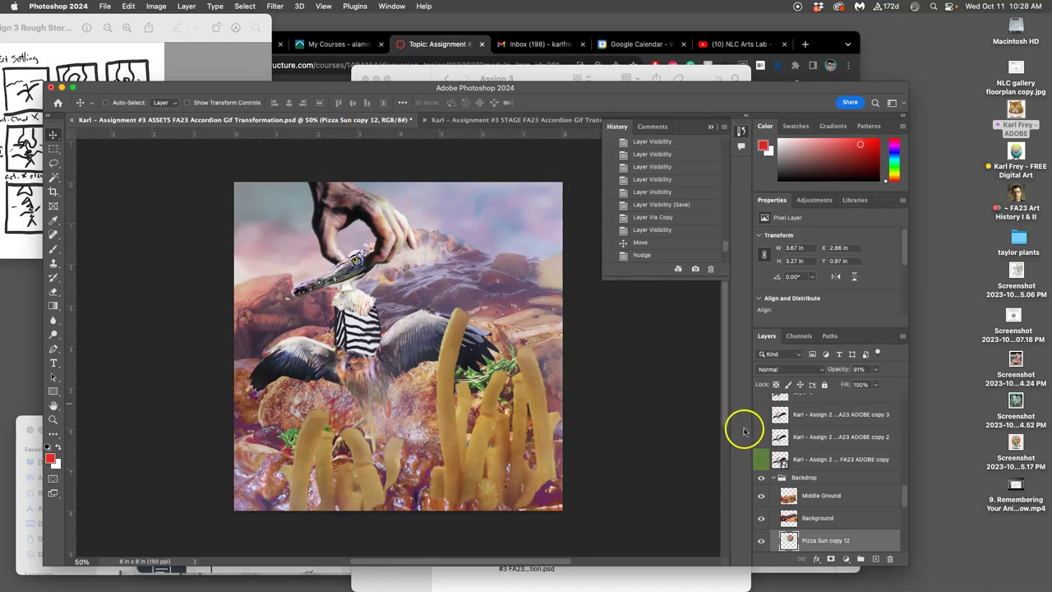
left_click(518, 122)
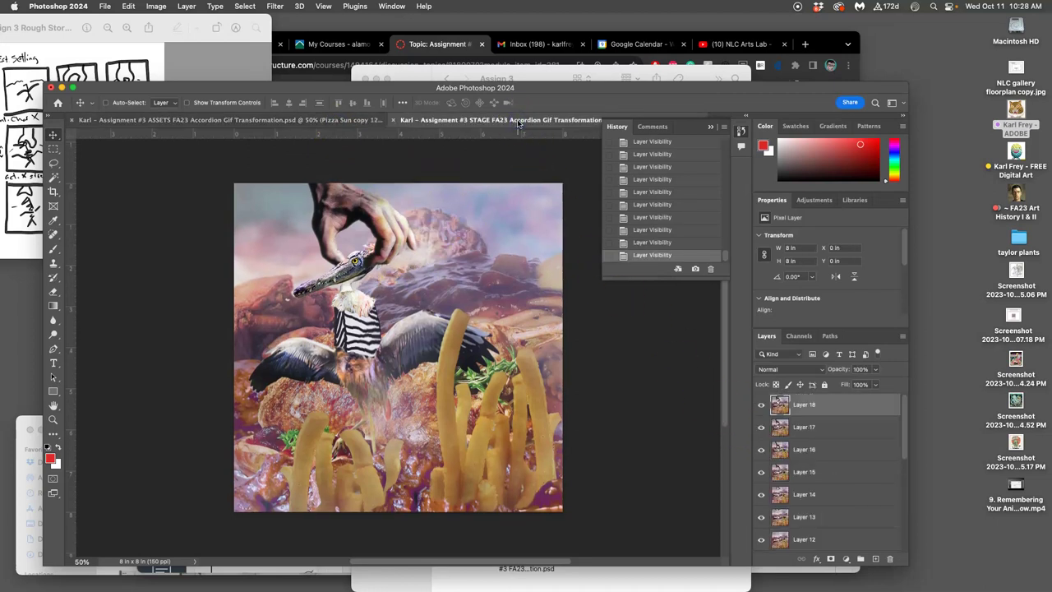
left_click(333, 121)
left_click(761, 540)
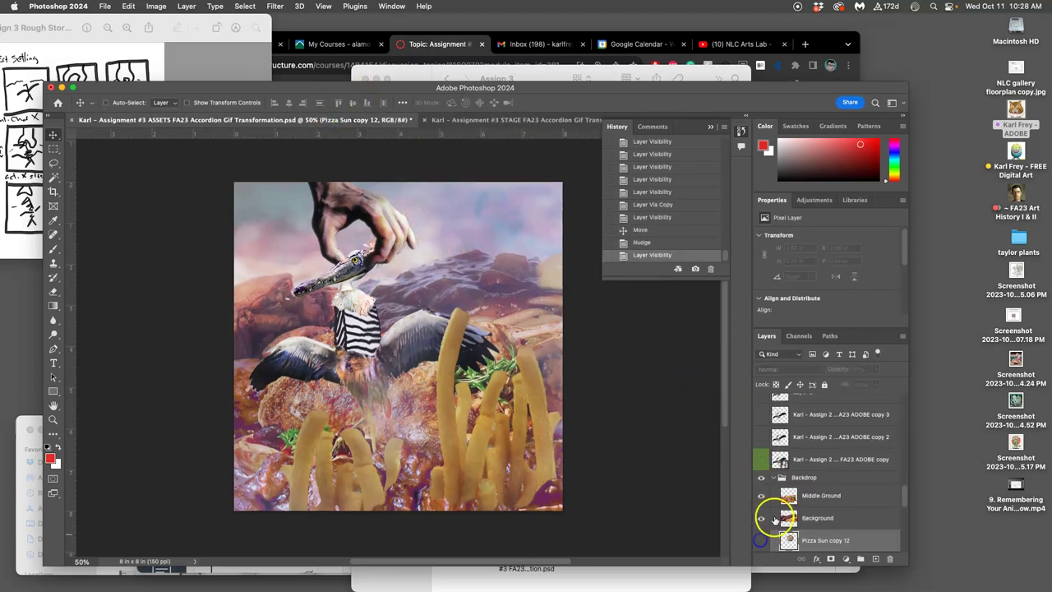
scroll(775, 519, "down", 1)
left_click(761, 540)
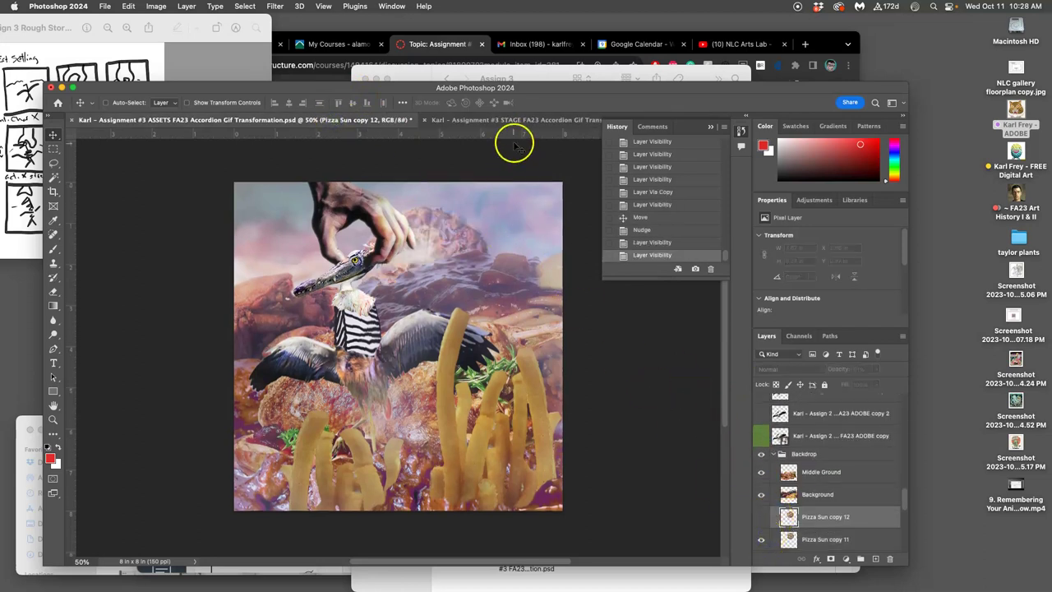
left_click_drag(517, 136, 508, 205)
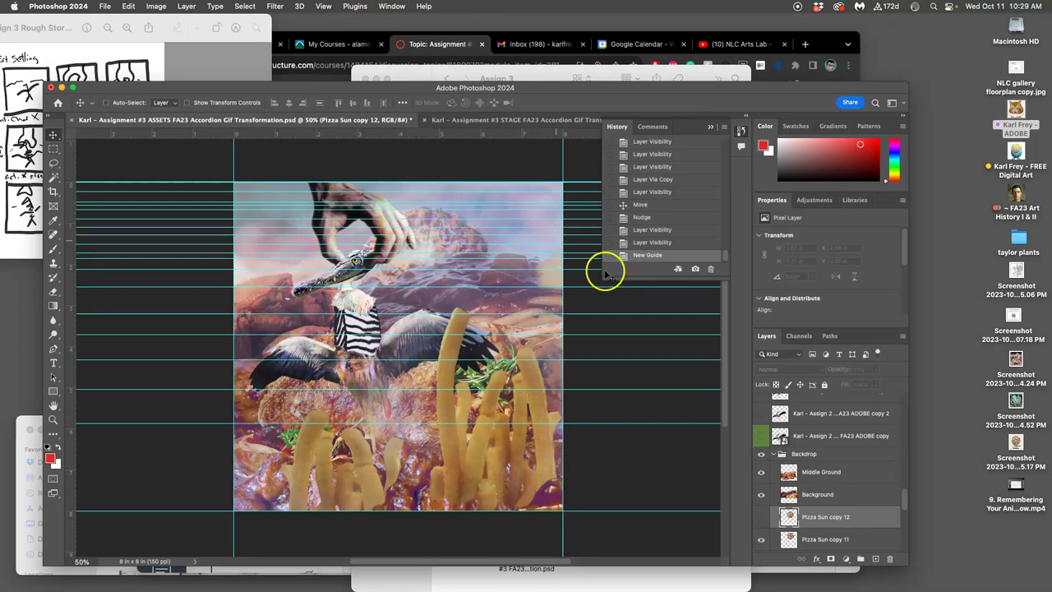
Show Pizza Sun copy 12 again and nudge it slightly higher.
left_click(762, 518)
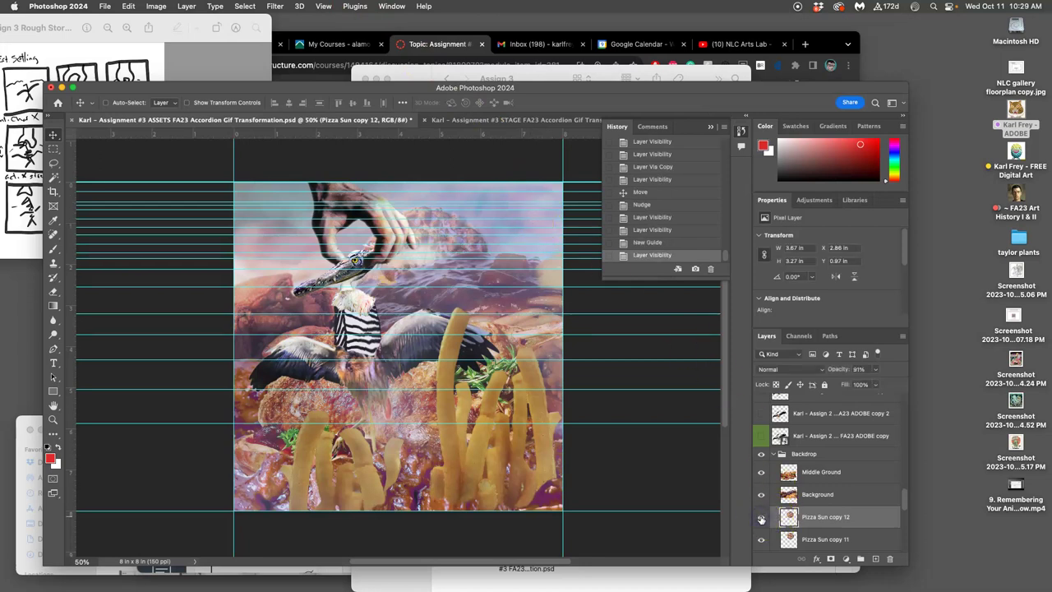
left_click(762, 518)
left_click(762, 518)
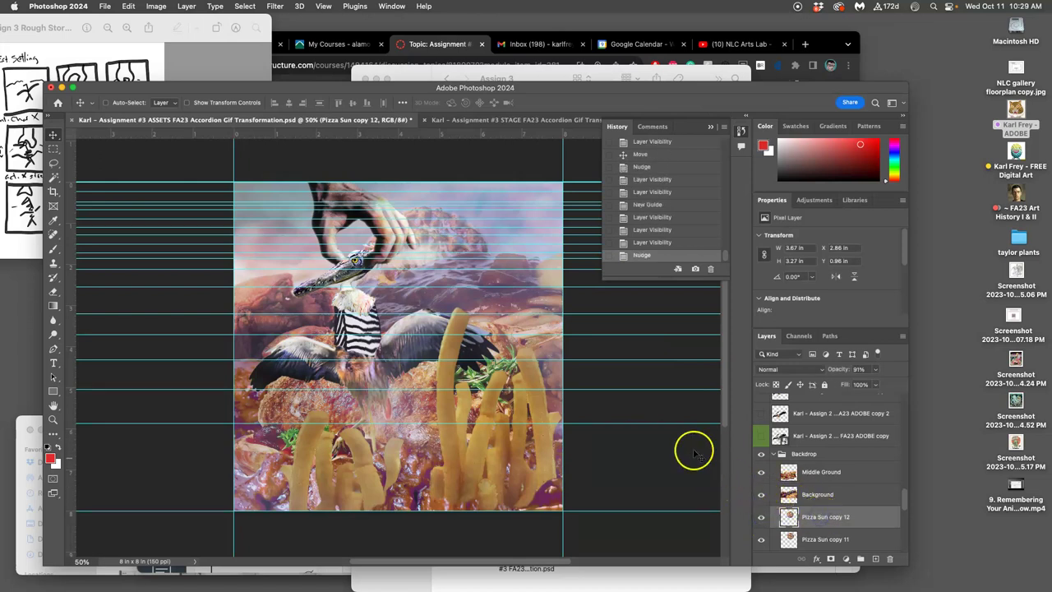
key("Up")
left_click_drag(423, 263, 425, 251)
Compare sun positions by toggling Pizza Sun copies 12, 11 and 10.
left_click(763, 516)
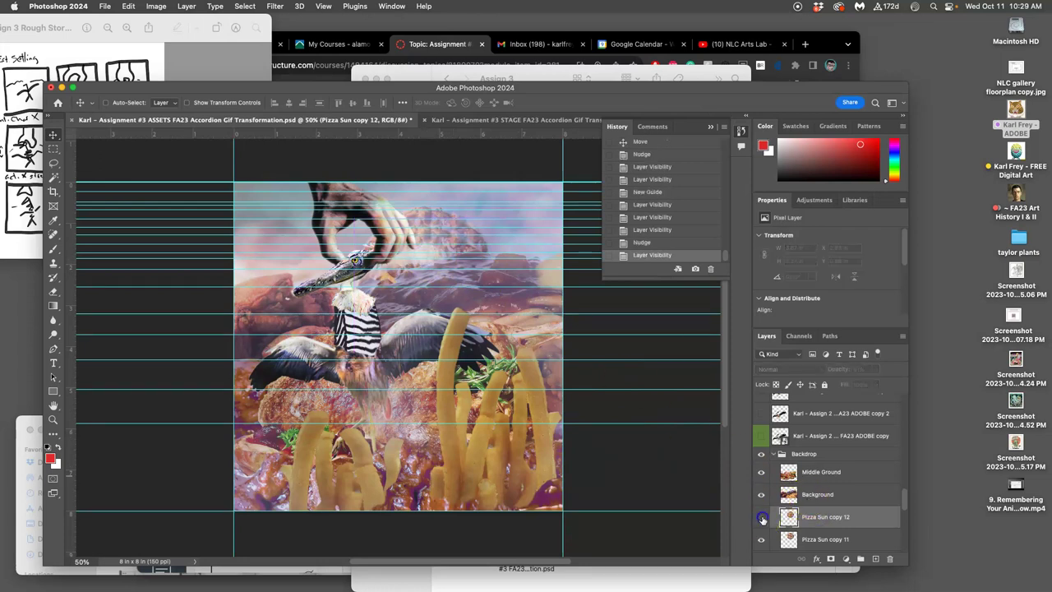
left_click(763, 540)
scroll(770, 534, "down", 1)
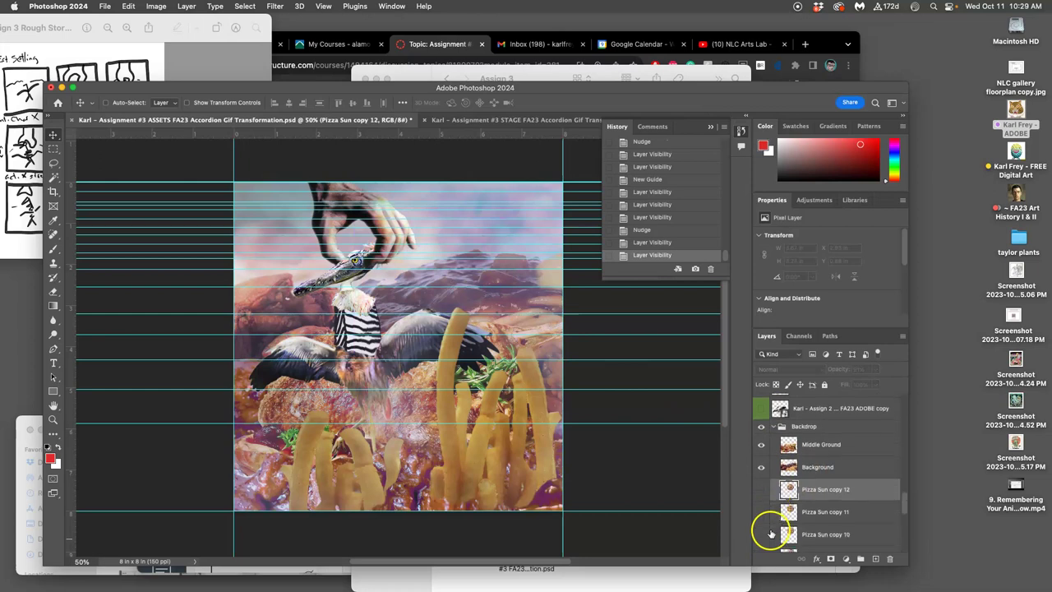
left_click(763, 533)
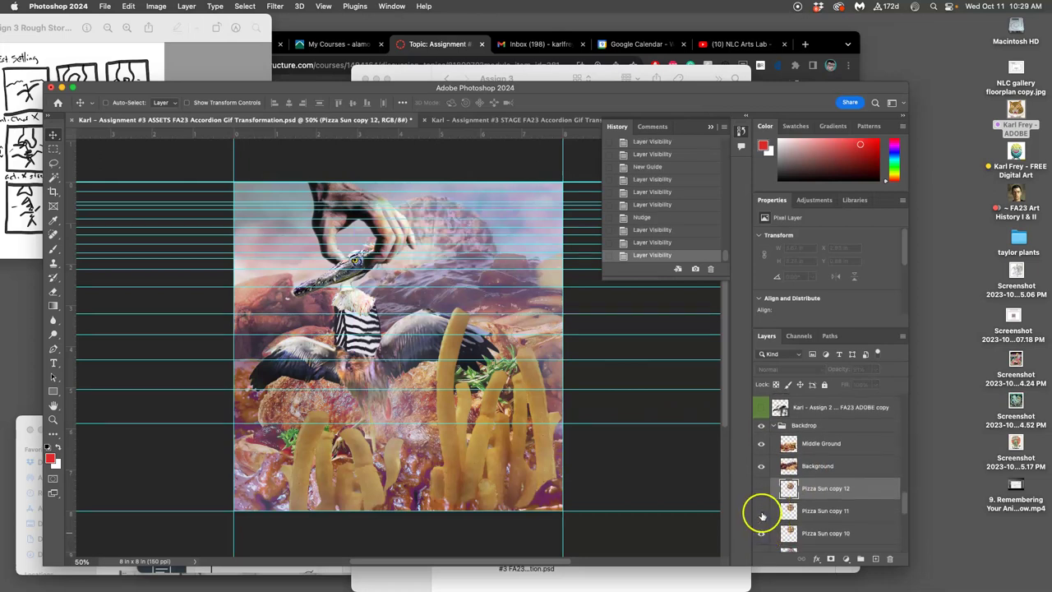
left_click(762, 512)
left_click(762, 532)
left_click(762, 532)
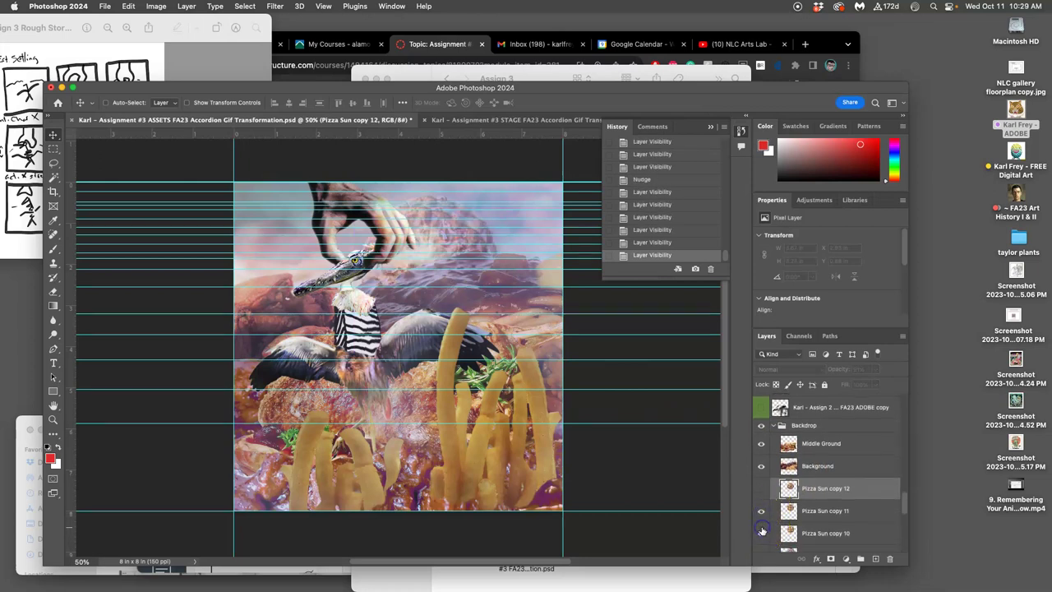
left_click(762, 531)
Leave only Pizza Sun copy 12 visible, with copy 11 hidden, and hide the guides.
left_click(761, 490)
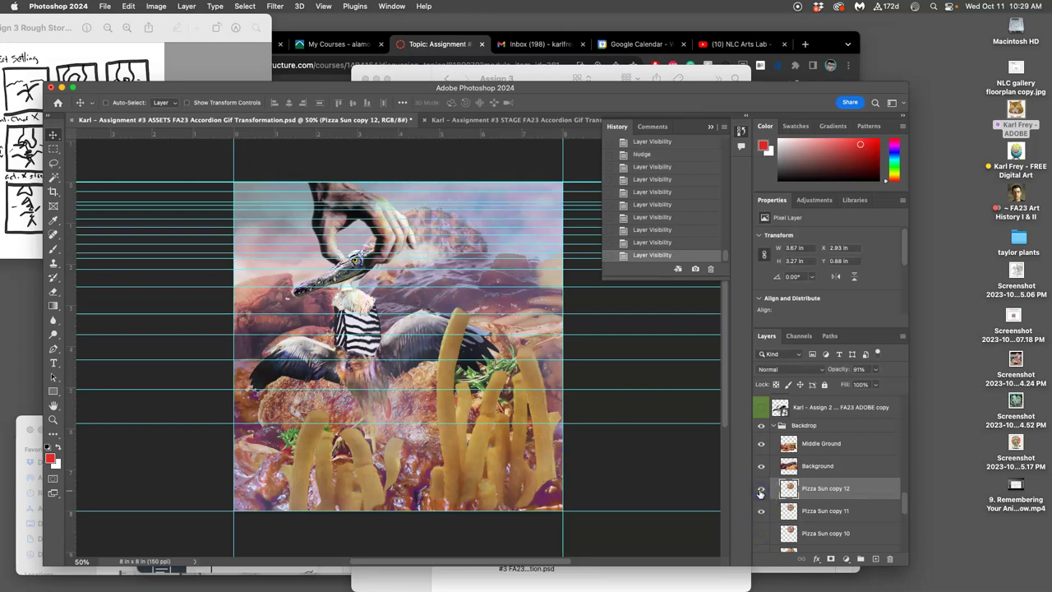
left_click(761, 511)
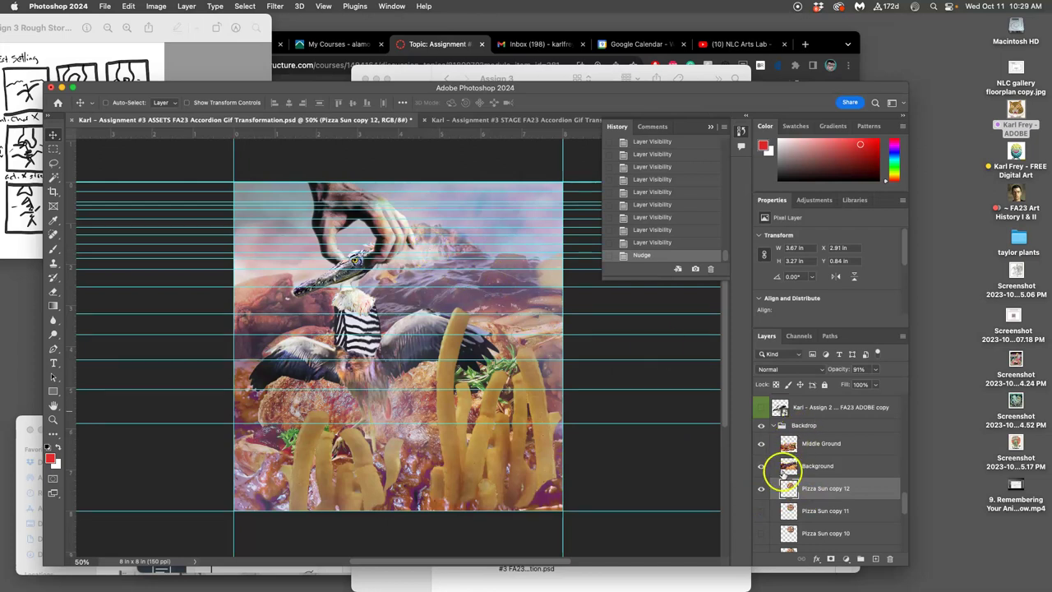
left_click(762, 513)
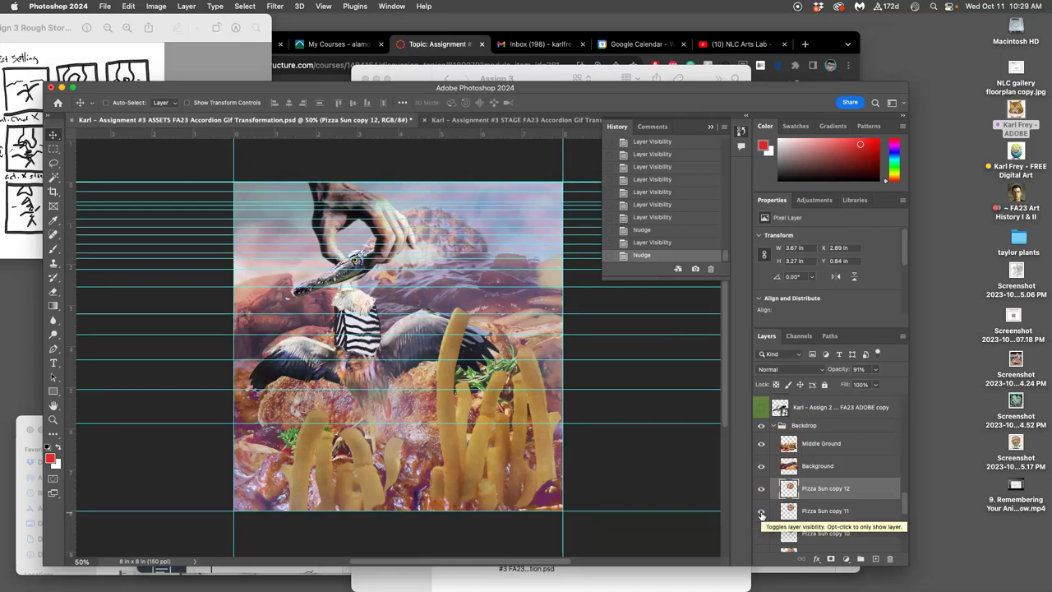
left_click(761, 513)
left_click(762, 513)
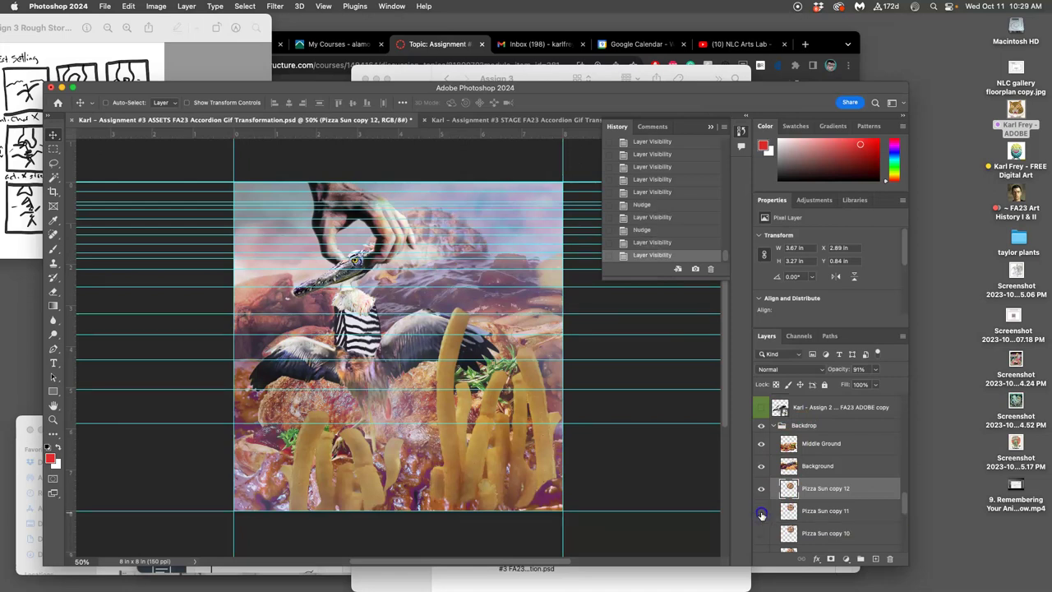
left_click(761, 513)
key("super+semicolon")
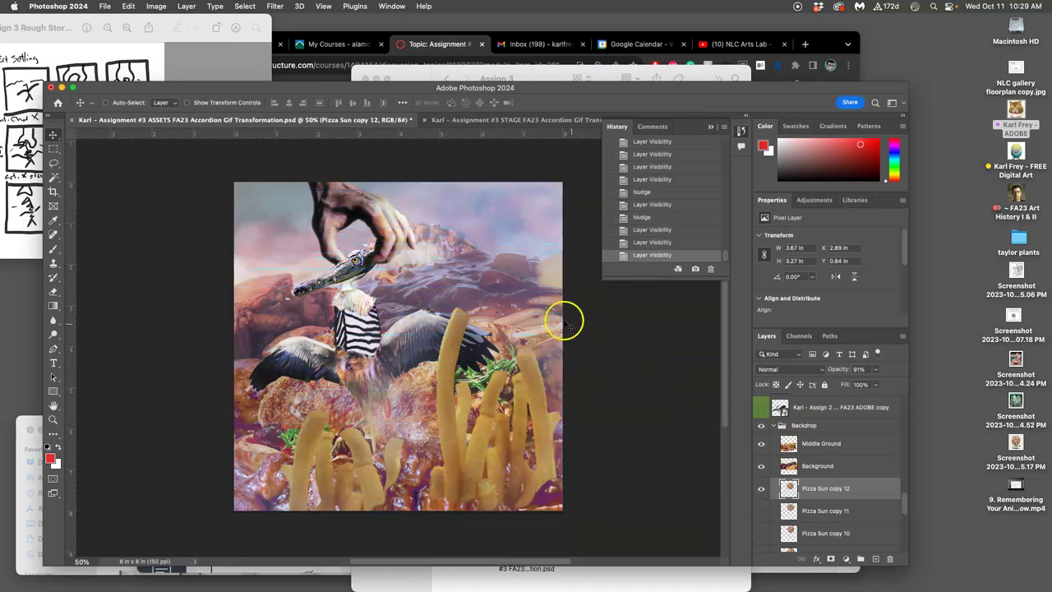
Show bird-head copy 6 and hide bird-head copy 5.
left_click(535, 120)
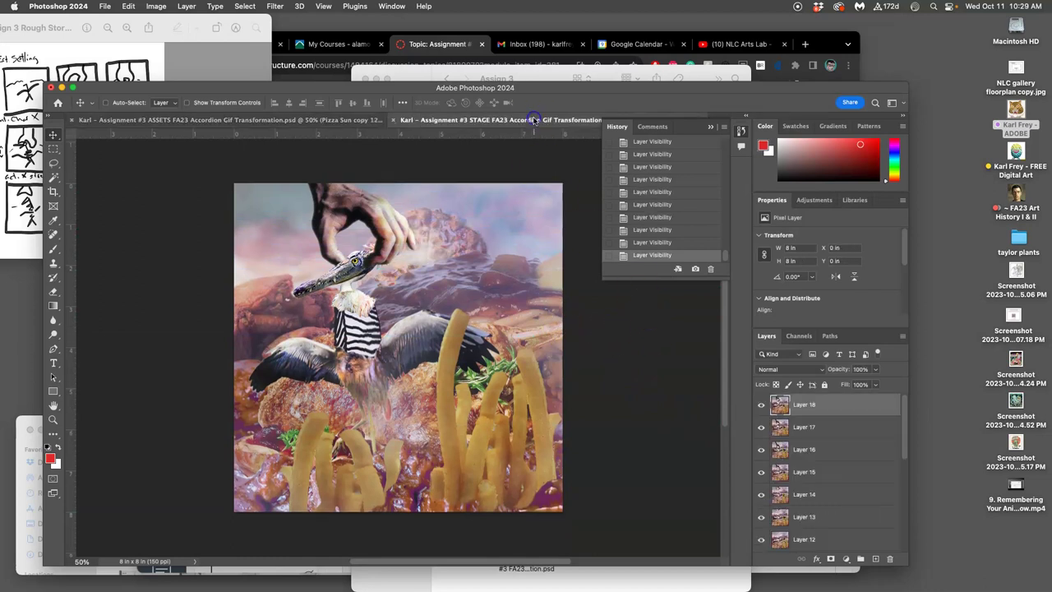
left_click(324, 122)
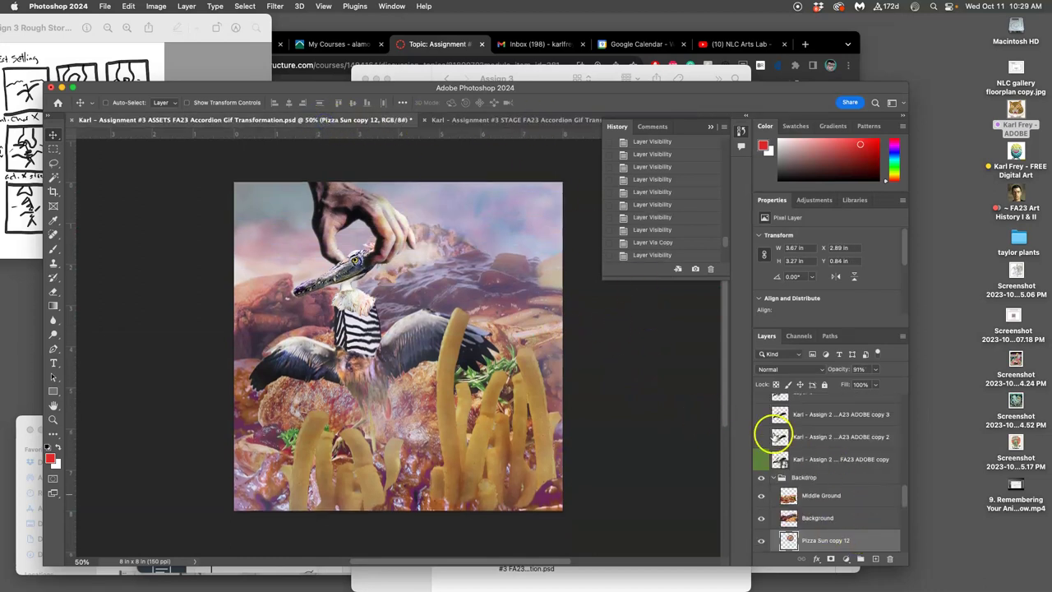
scroll(769, 436, "up", 5)
scroll(773, 436, "up", 4)
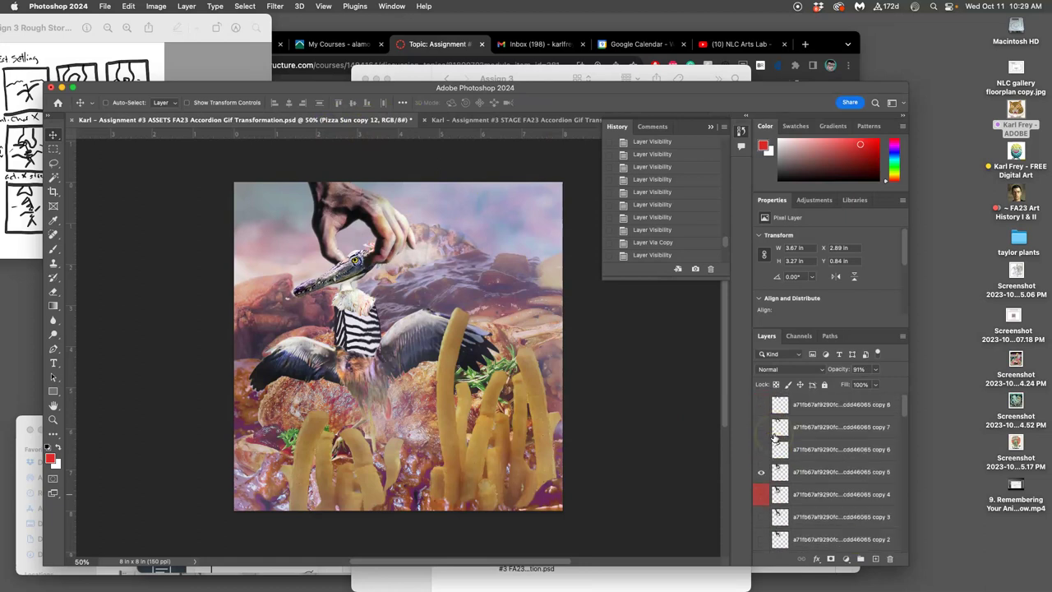
left_click(762, 450)
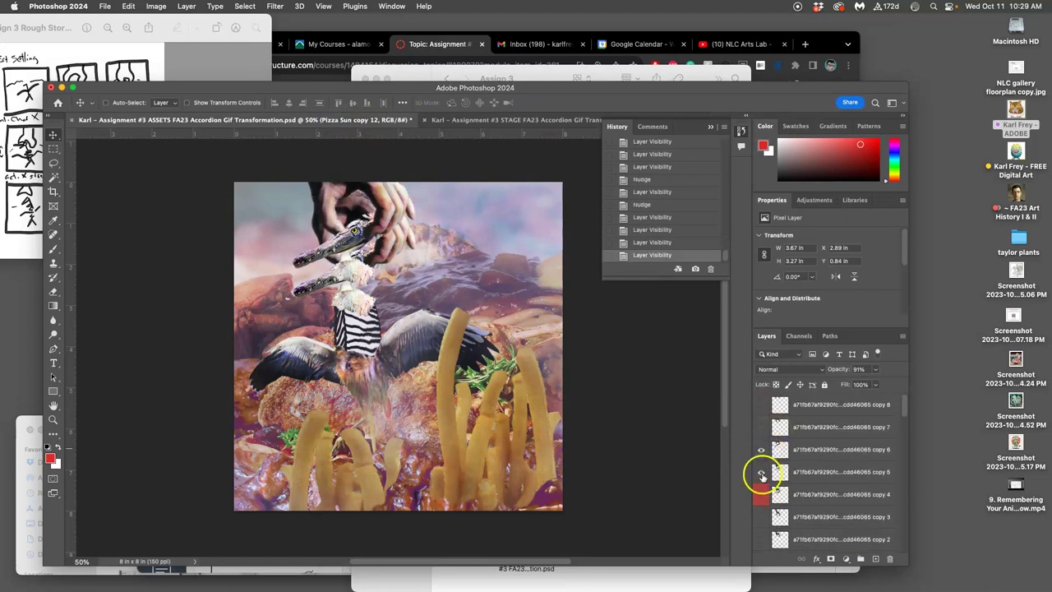
left_click(762, 476)
Show the polka-155353_1280 copy stripes and hide polka-155353_1280 copy 2.
scroll(822, 516, "down", 2)
scroll(822, 517, "down", 6)
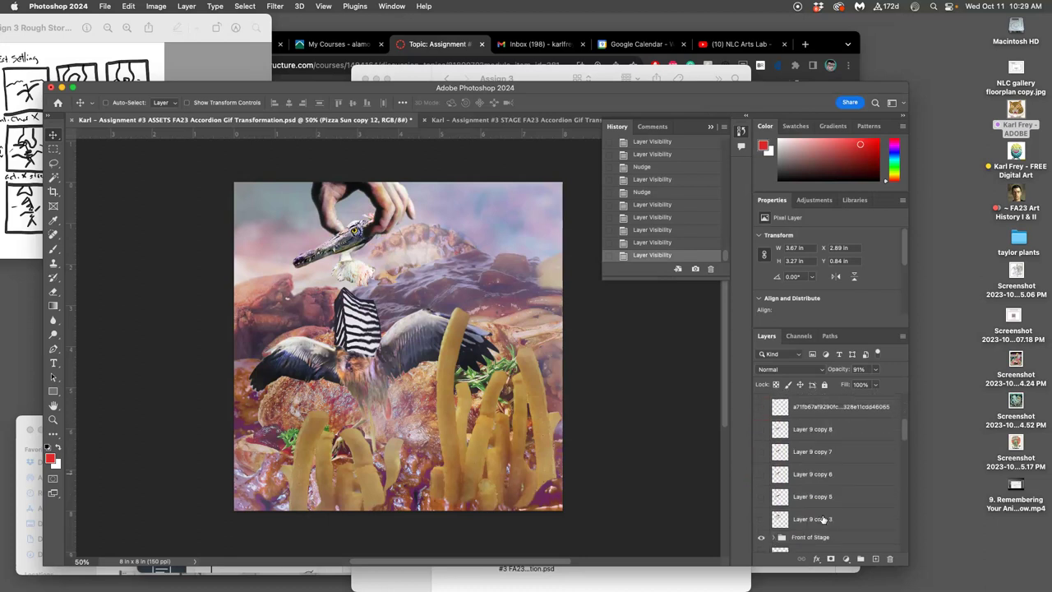
scroll(823, 519, "down", 5)
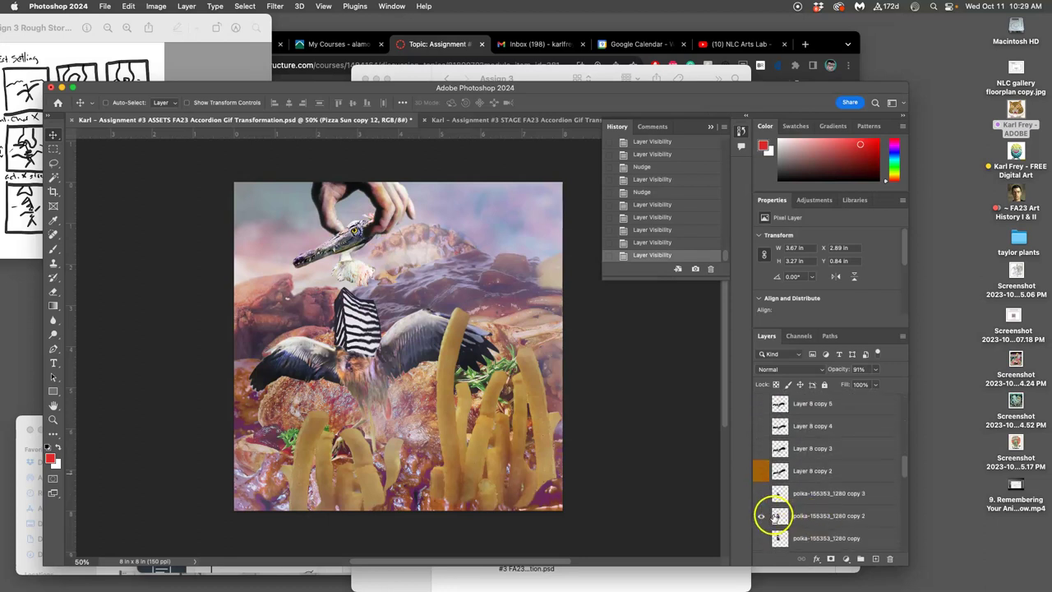
left_click(762, 464)
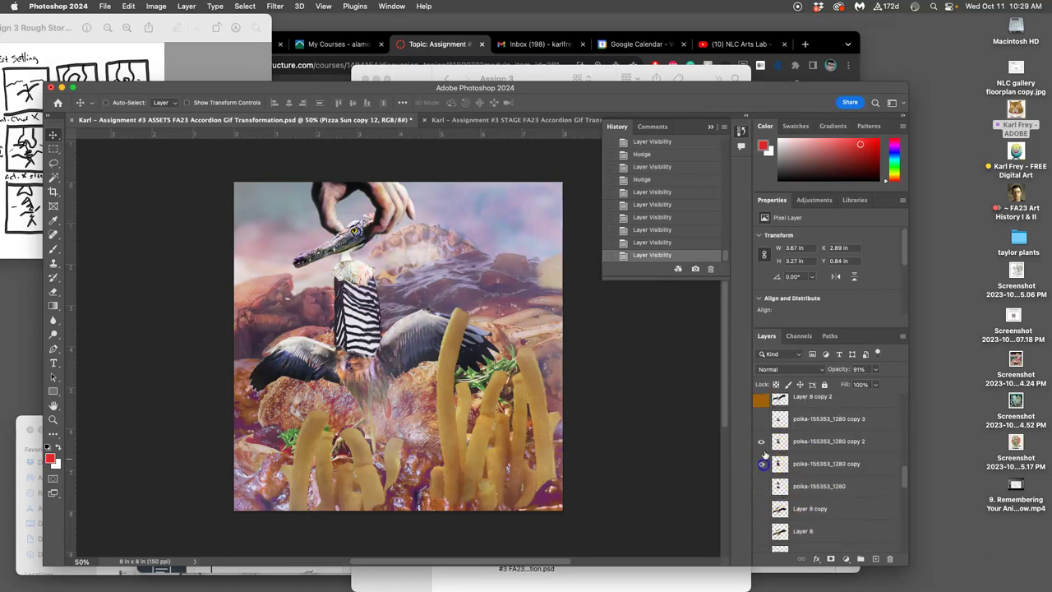
left_click(762, 445)
Swap the wing to Layer 8 copy 5, hiding Layer 8 copy 6, and check against STAGE.
scroll(814, 469, "down", 10)
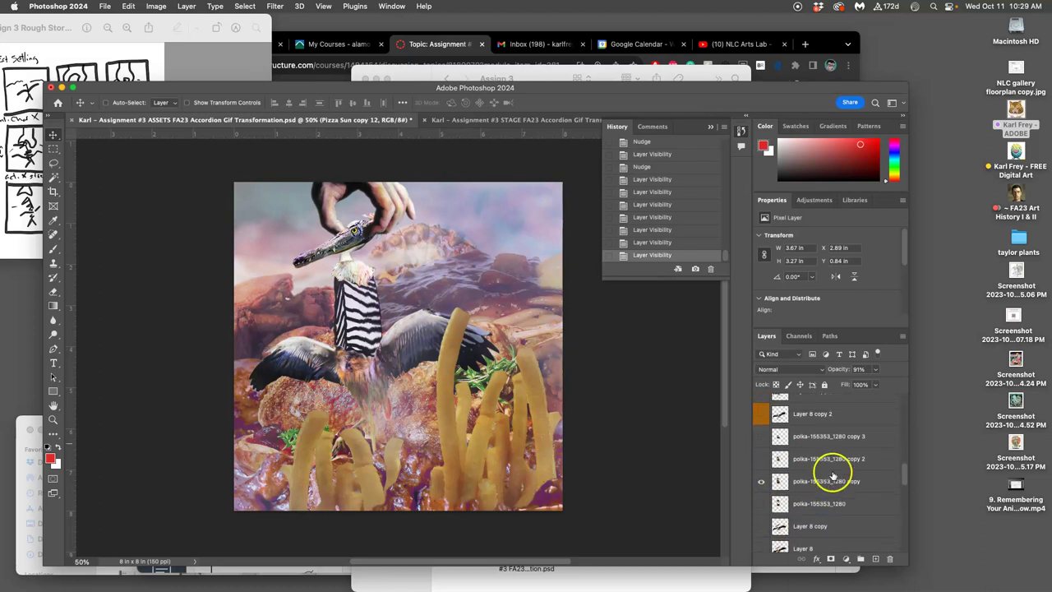
scroll(833, 476, "up", 5)
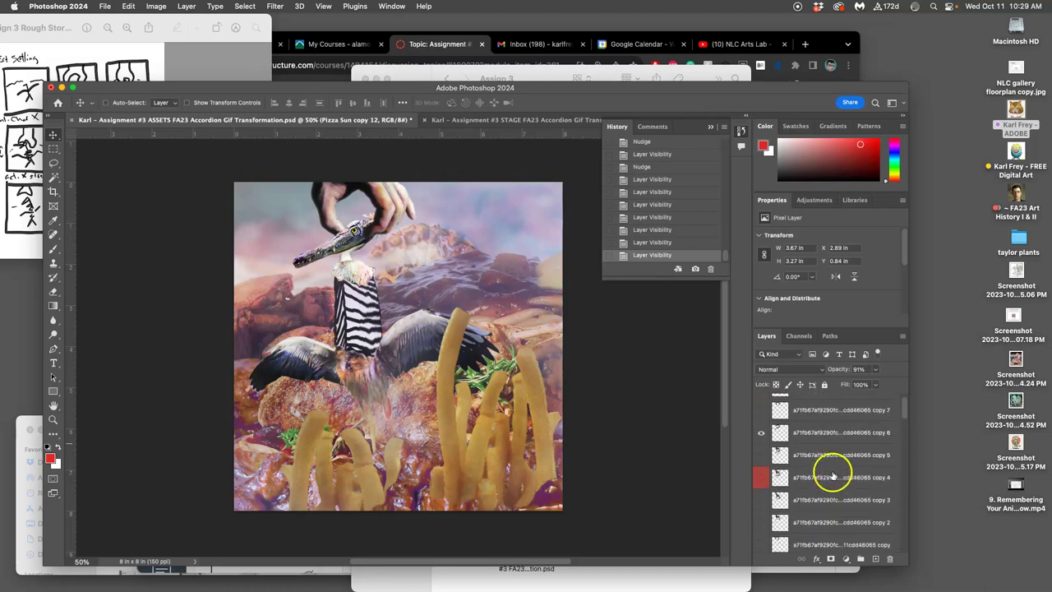
scroll(833, 475, "down", 5)
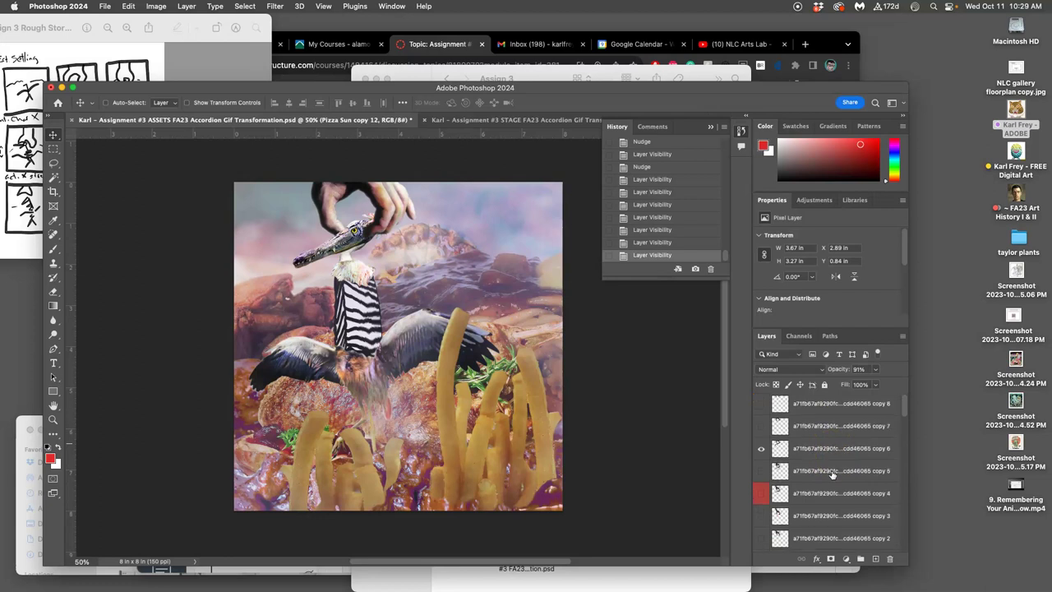
scroll(833, 476, "down", 4)
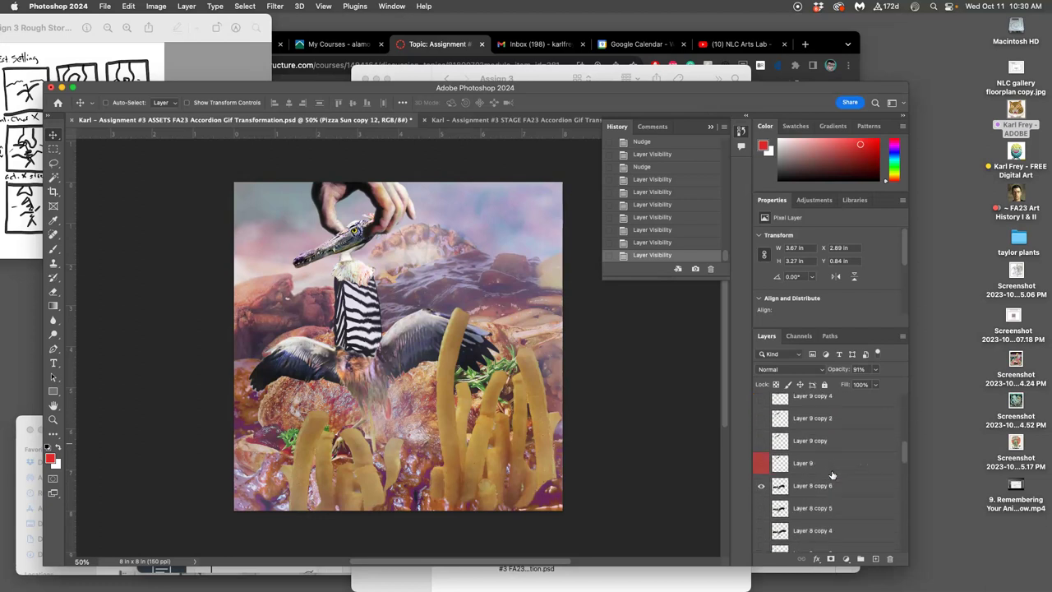
left_click(762, 508)
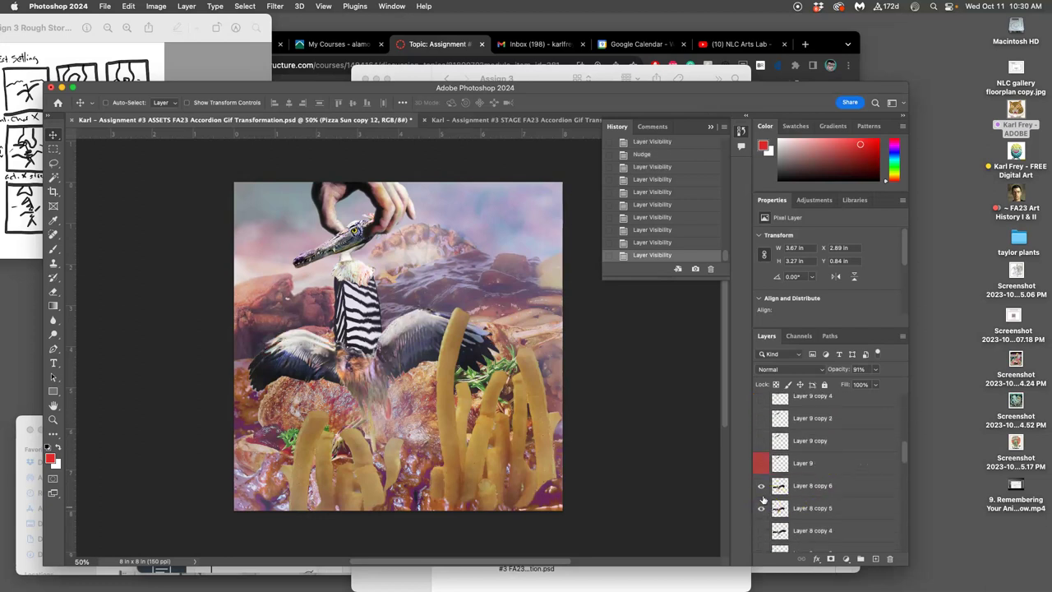
left_click(762, 487)
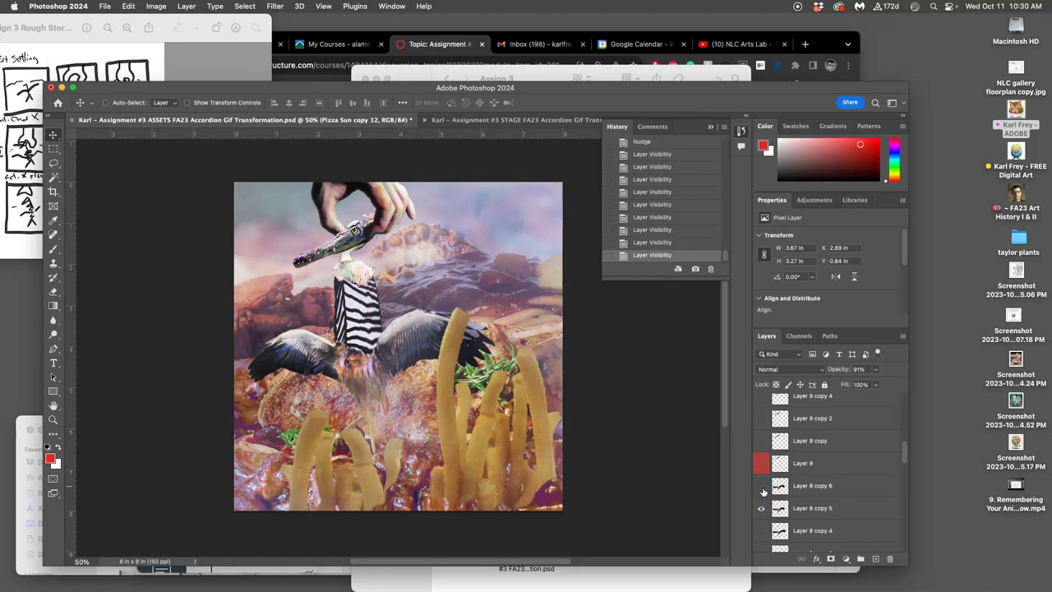
left_click(516, 121)
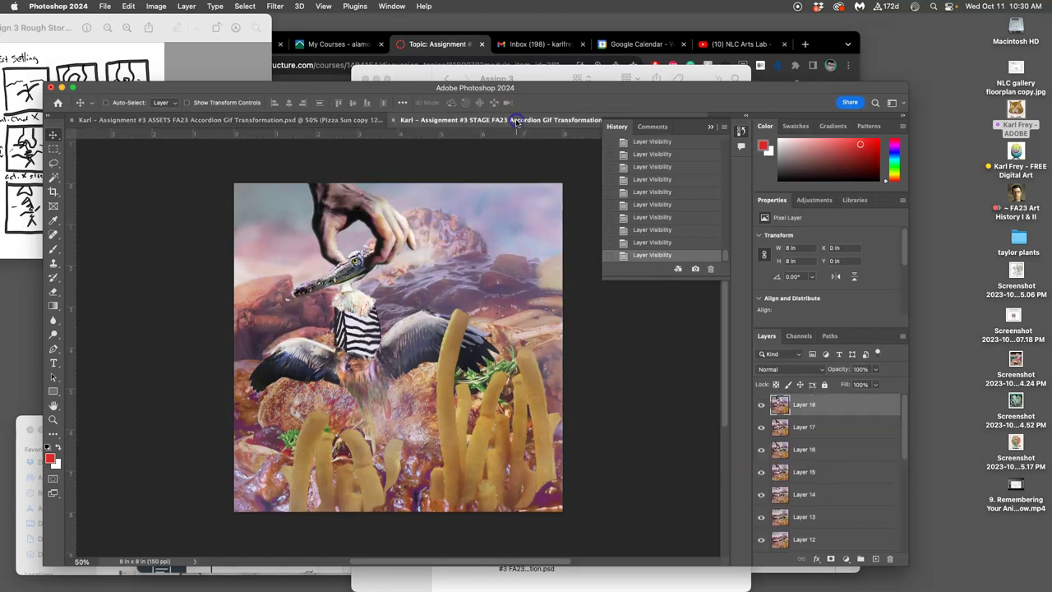
left_click(344, 123)
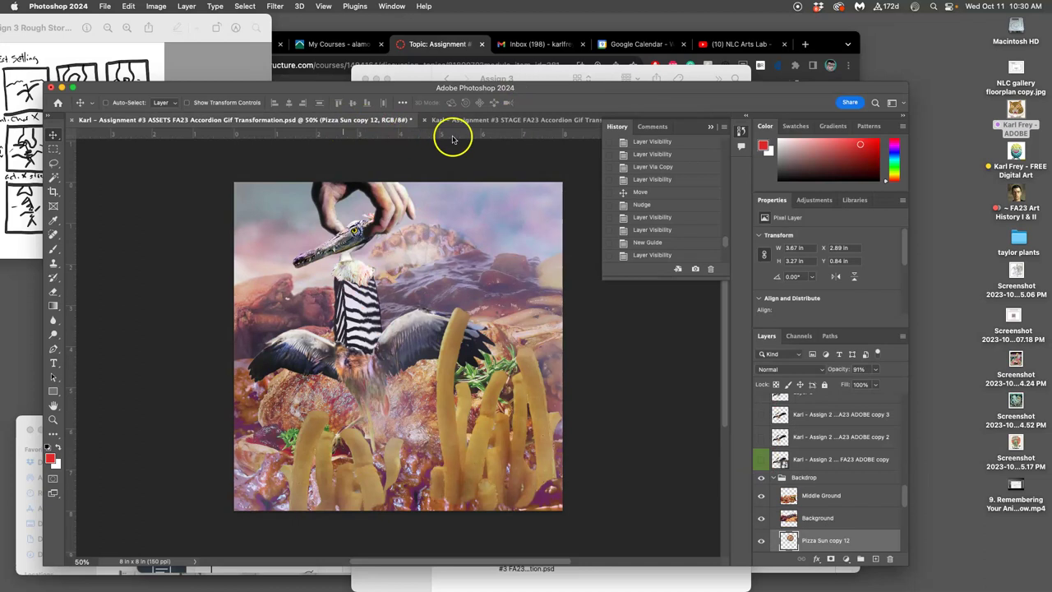
Flatten the visible ASSETS frame, select all, then restore the layers from History.
left_click(187, 7)
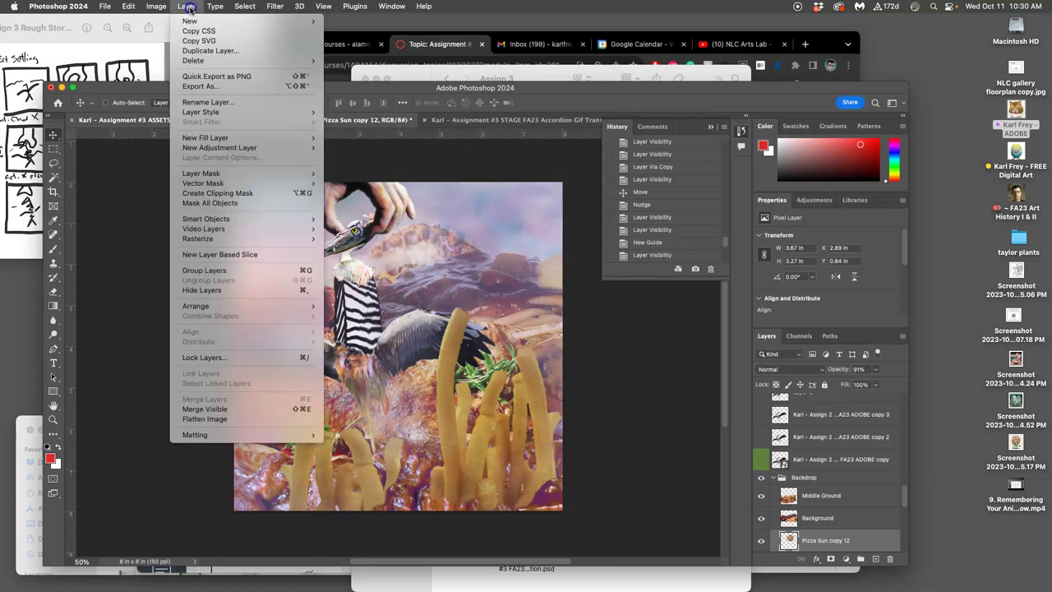
left_click(244, 419)
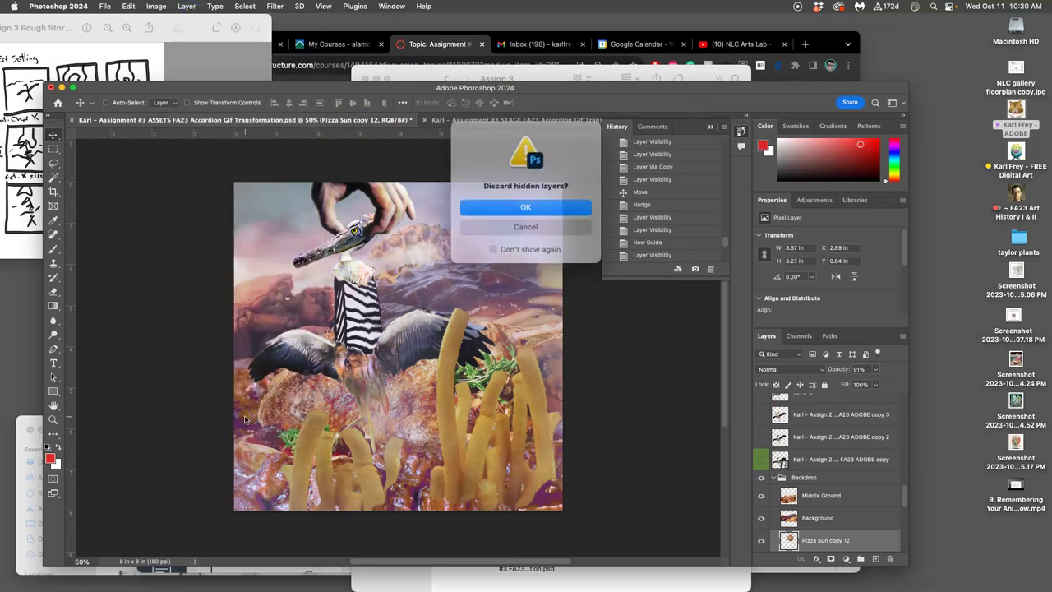
left_click(504, 203)
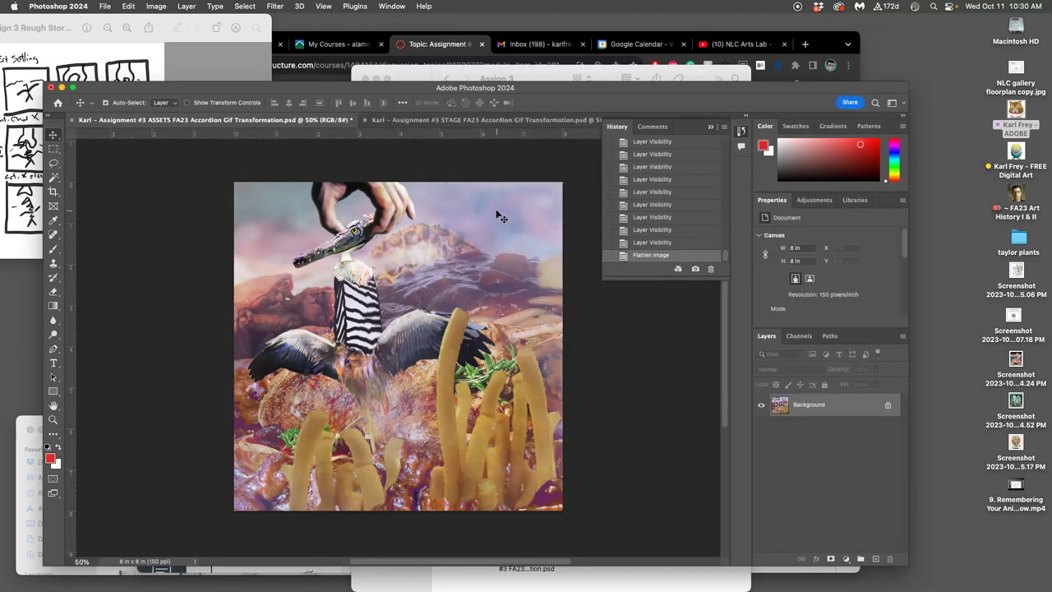
key("super+a")
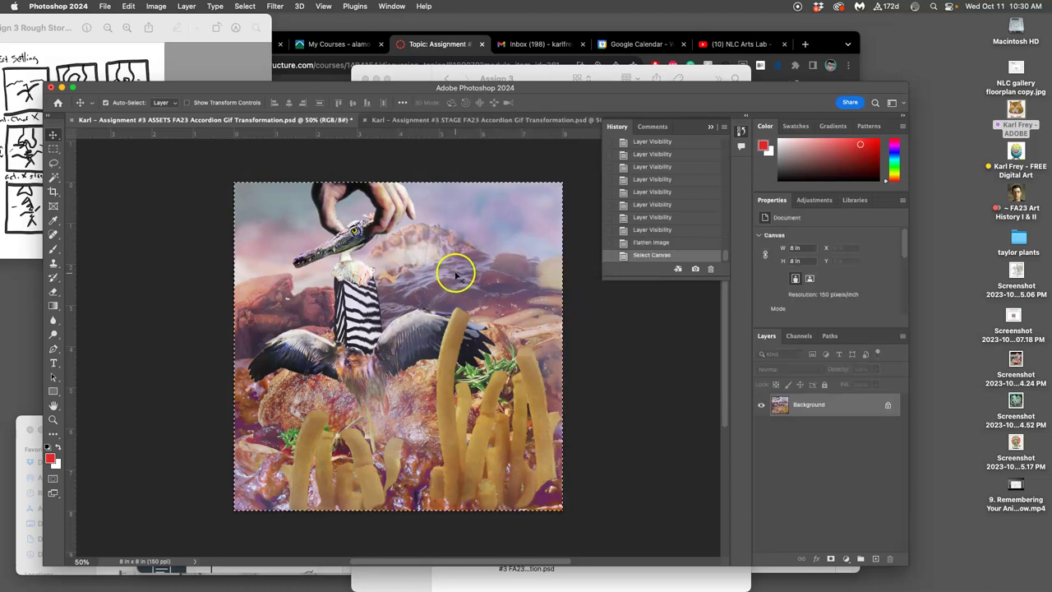
left_click(658, 232)
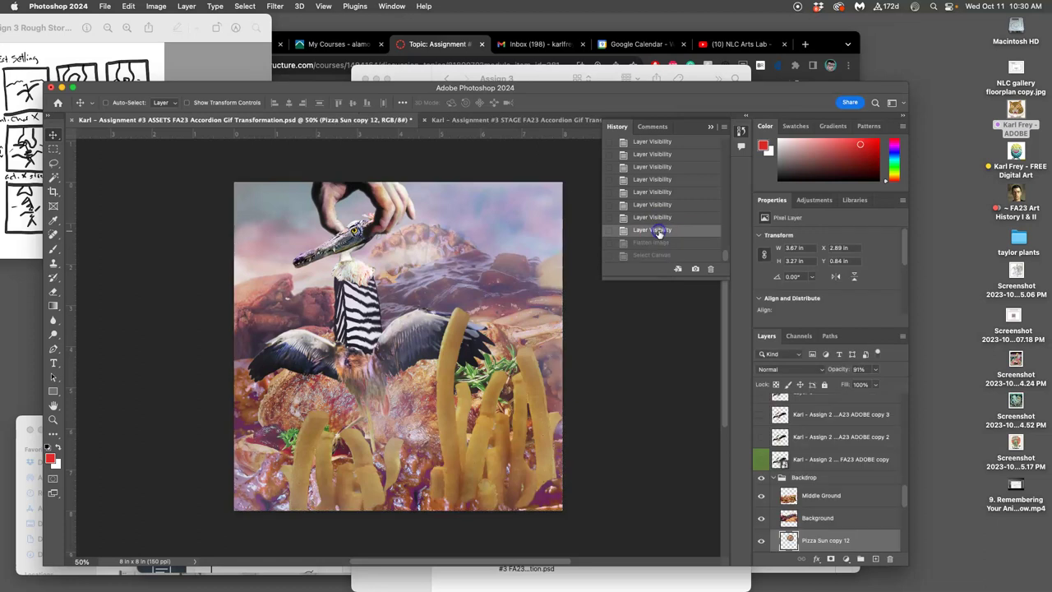
Paste the flattened frame into STAGE as Layer 19 and save.
left_click(485, 123)
left_click(486, 305)
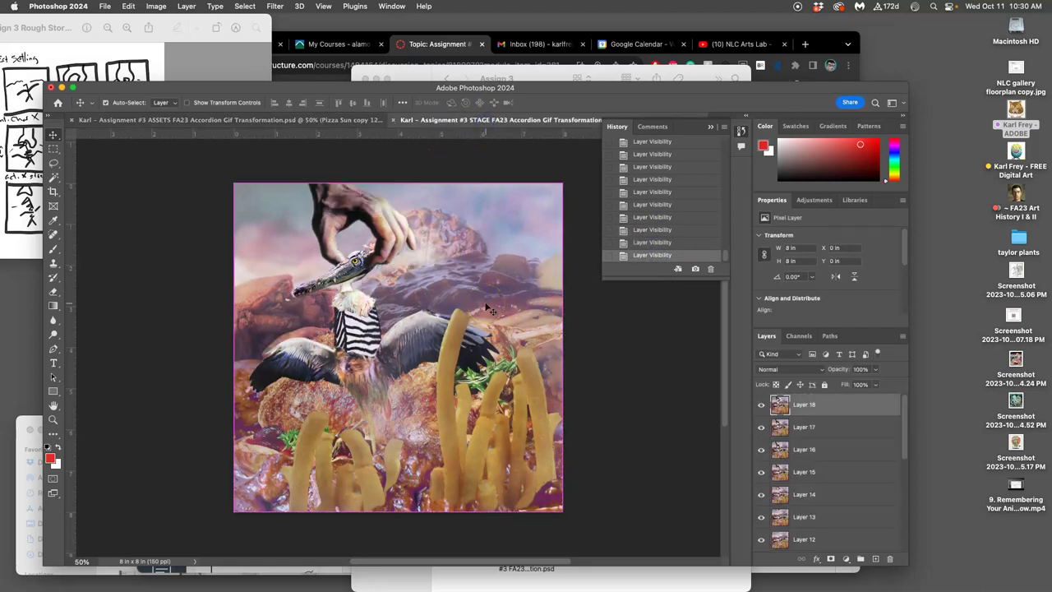
key("super+v")
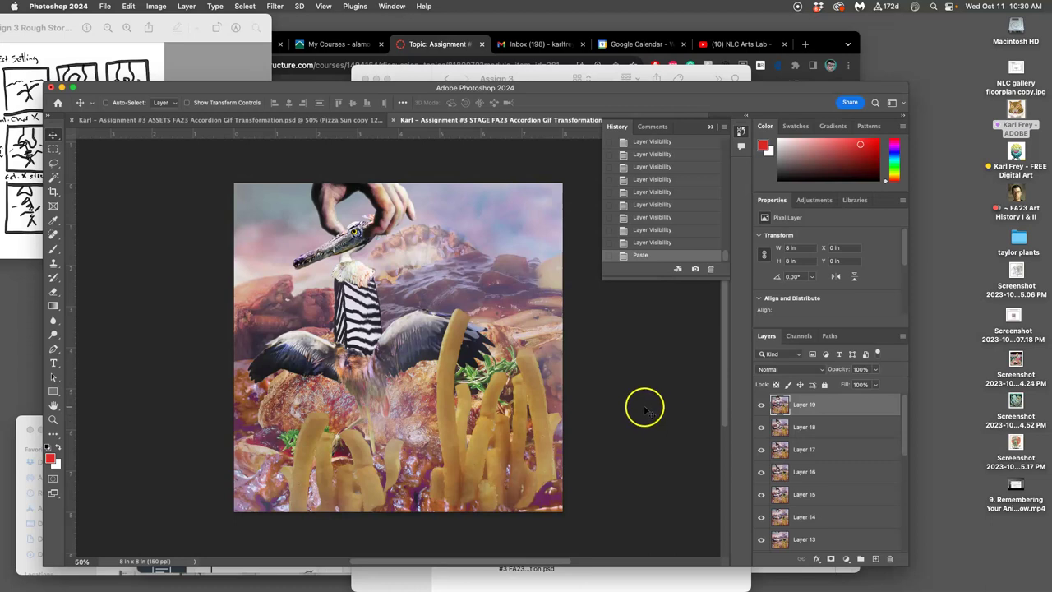
key("super+s")
Duplicate Pizza Sun copy 12 as copy 13, hide copy 12, and show the guides.
left_click(276, 124)
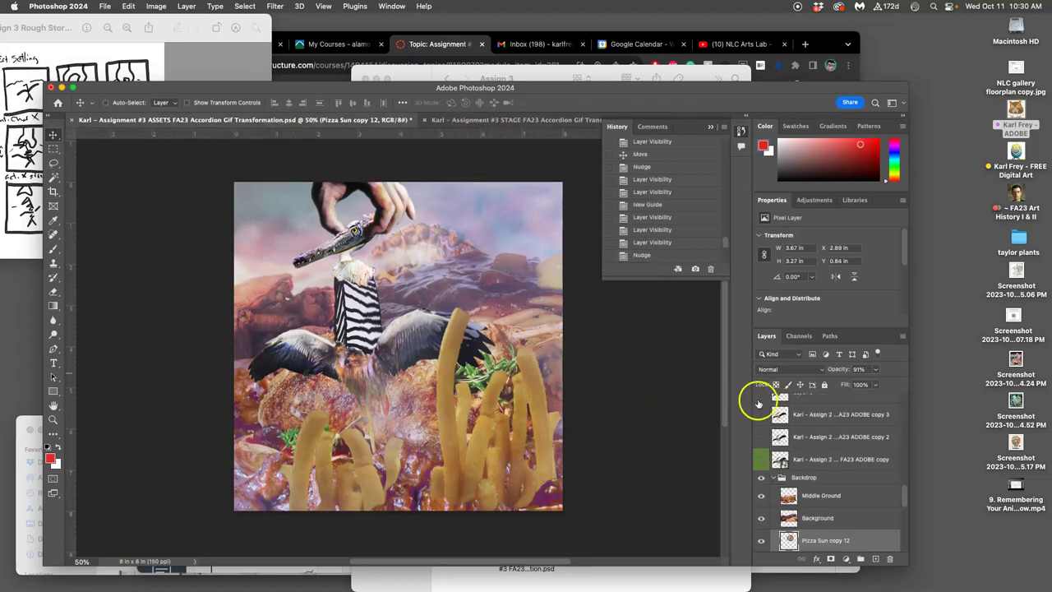
left_click_drag(817, 545, 822, 511)
key("ctrl+j")
left_click(761, 542)
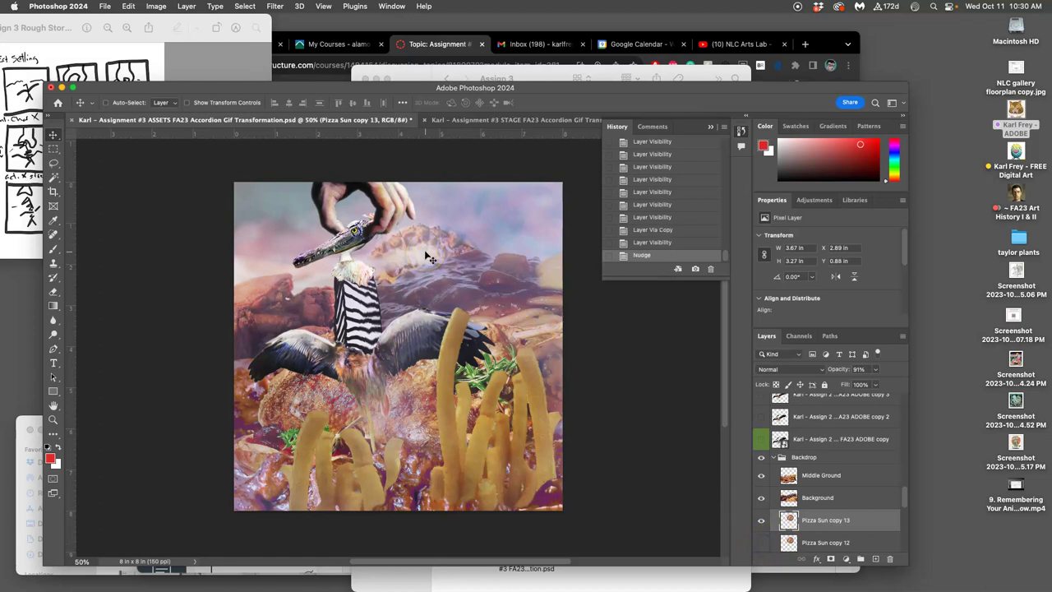
key("super")
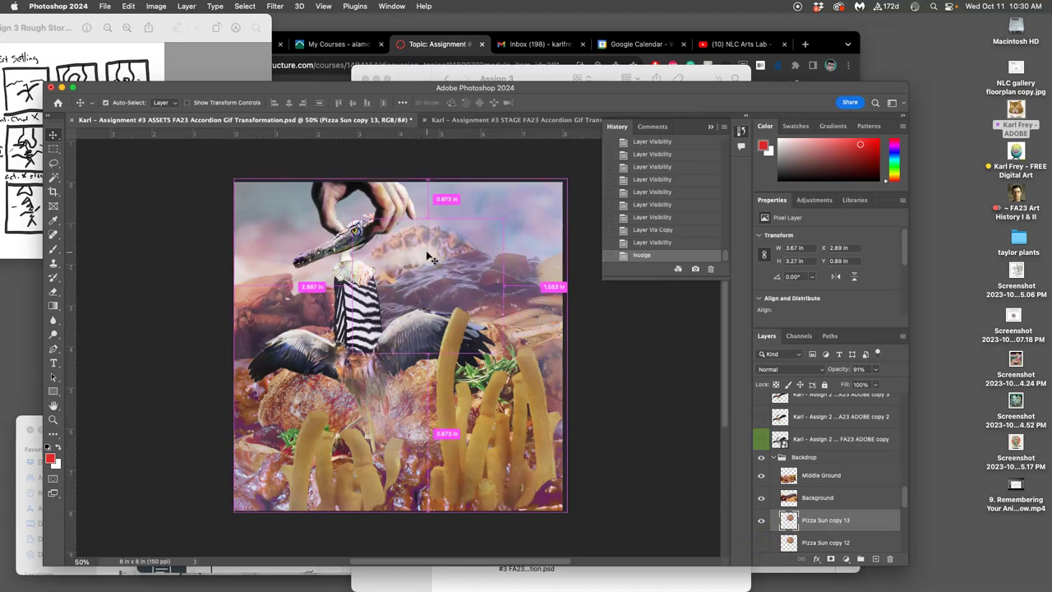
key("super+semicolon")
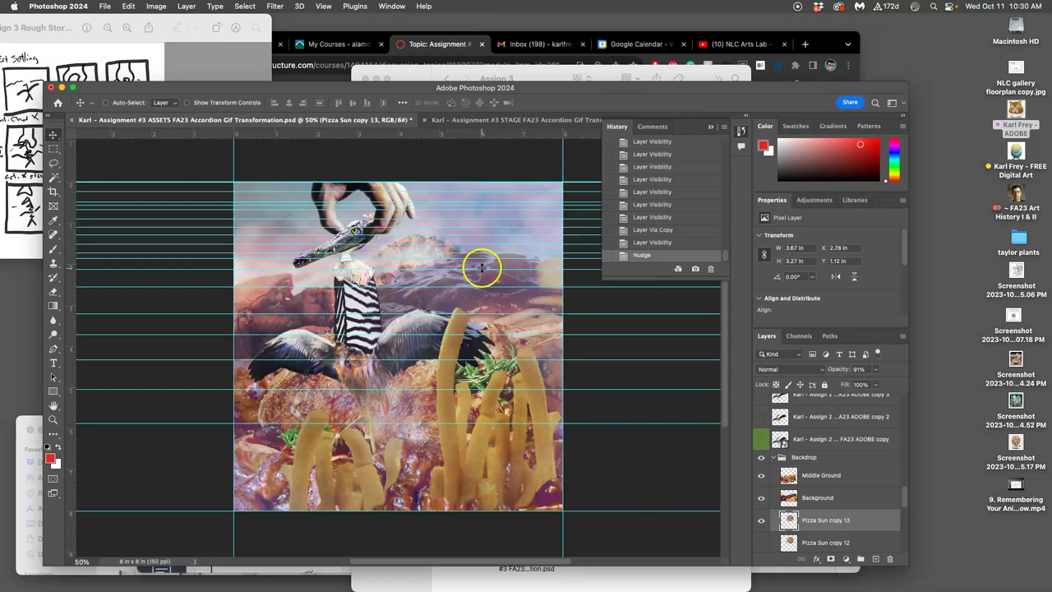
Compare sun positions by toggling Pizza Sun copies 13, 12 and 11.
left_click(761, 522)
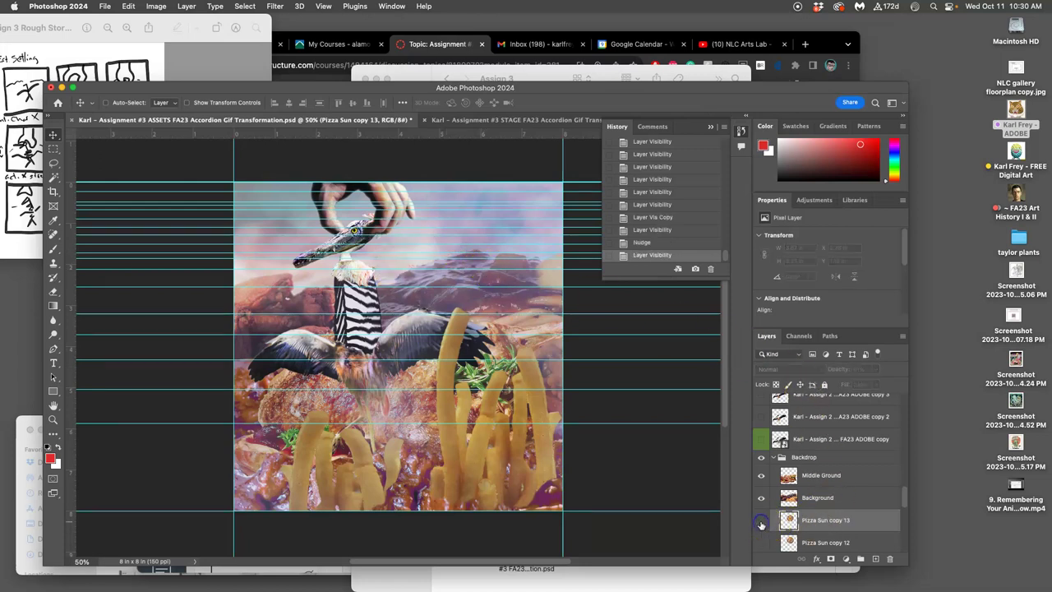
left_click(760, 522)
left_click(761, 542)
scroll(795, 518, "down", 2)
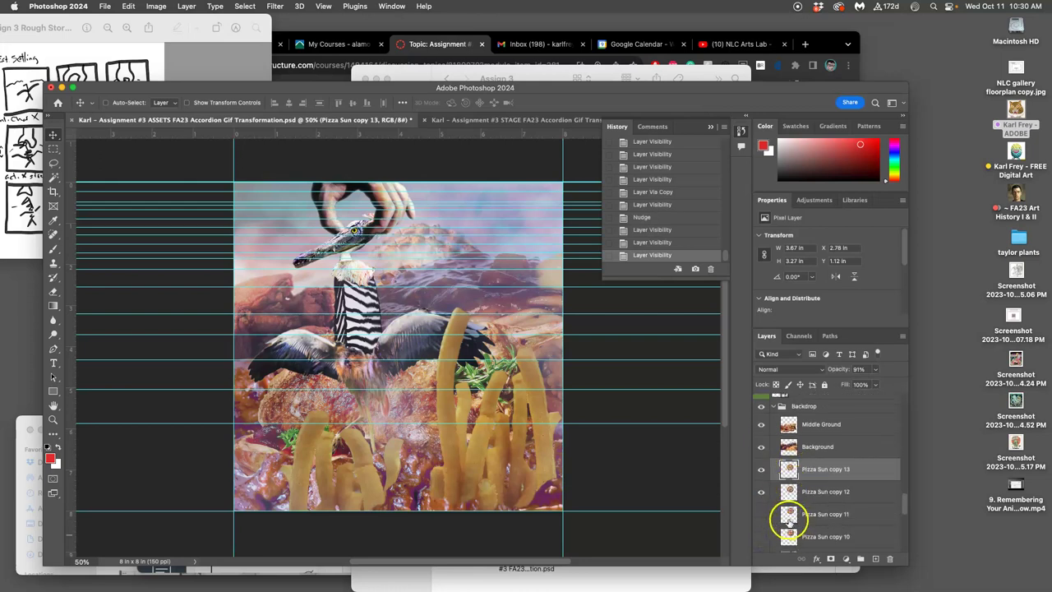
left_click(761, 516)
left_click(761, 516)
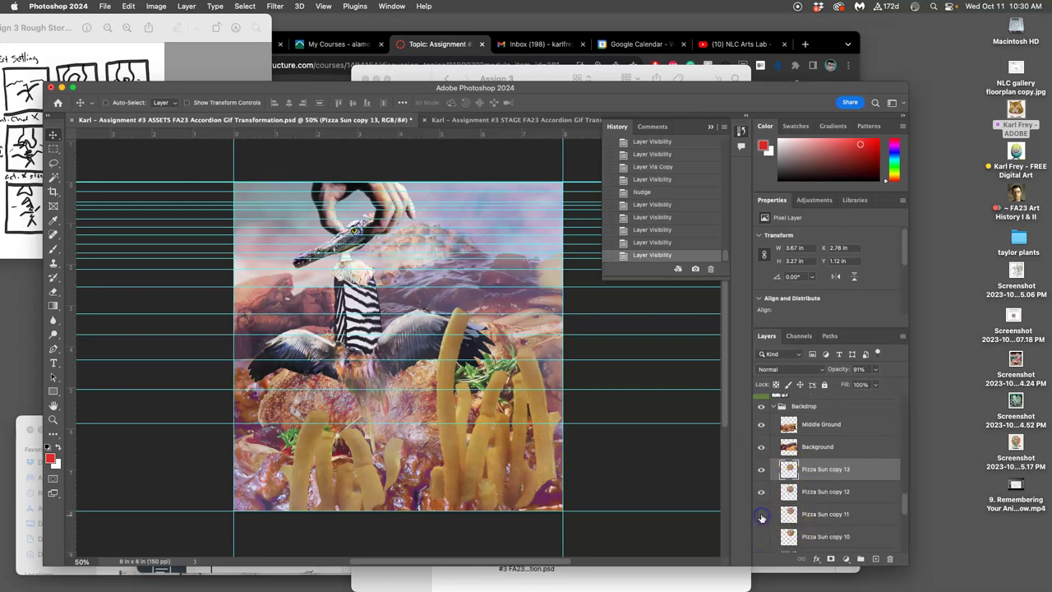
left_click(761, 516)
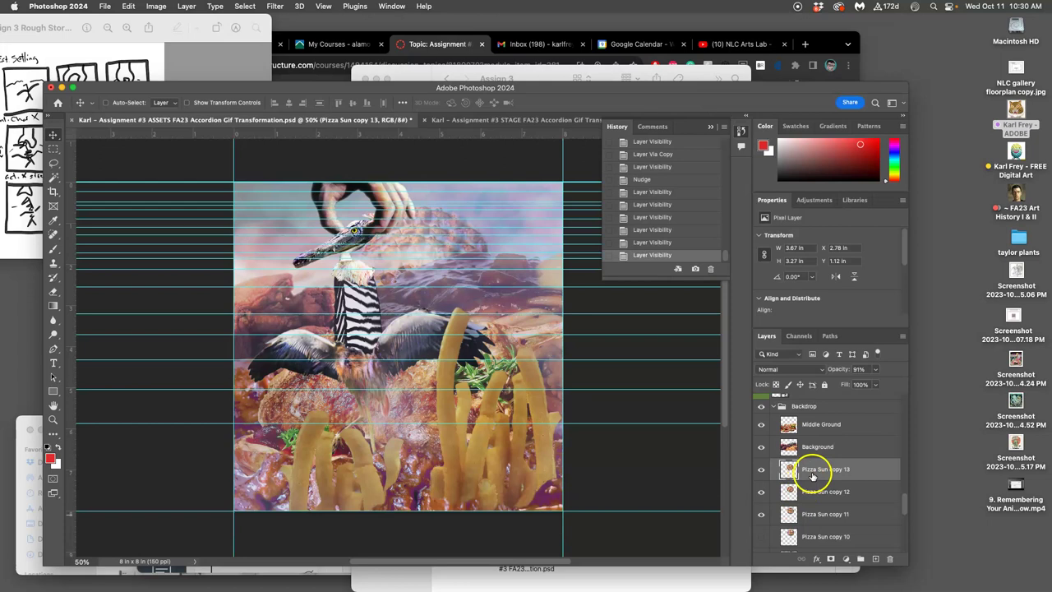
Nudge copy 13 lower to X 2.78 in, Y 1.21 in, hide copies 12 and 11, hide guides.
key("Down")
key("Down")
key("Down")
key("Down")
key("Down")
key("Down")
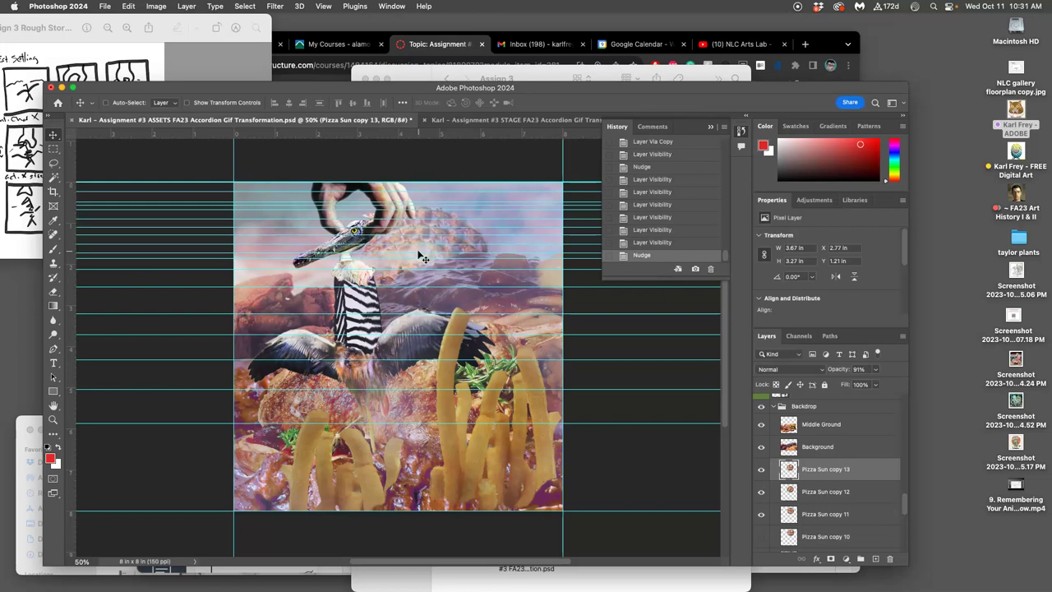
left_click(761, 492)
left_click(760, 513)
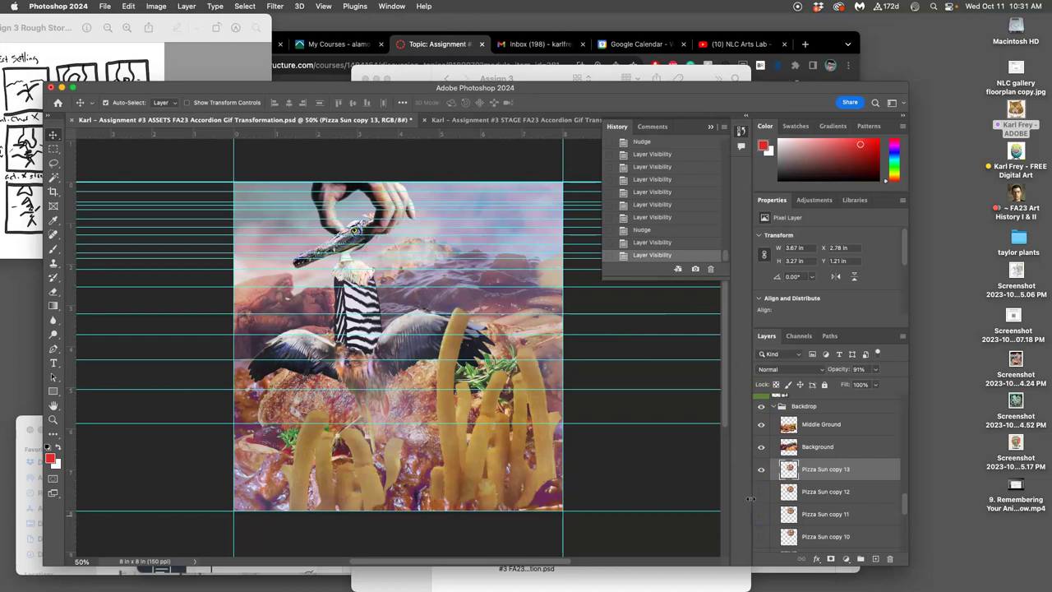
key("super+semicolon")
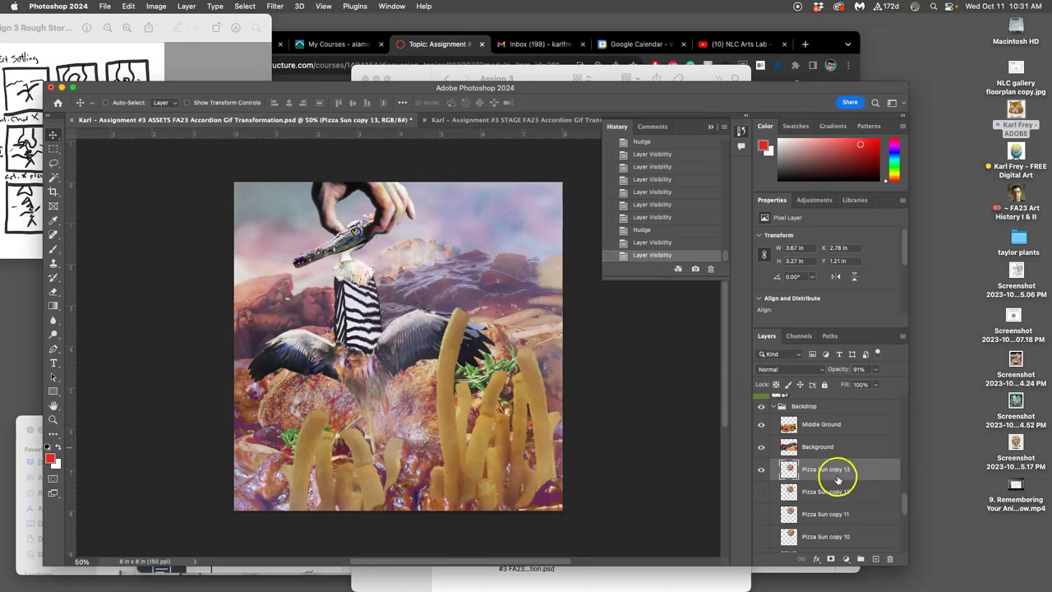
Show the polka-155353_1280 layer and hide the polka copy layer.
scroll(838, 481, "up", 1)
left_click(519, 119)
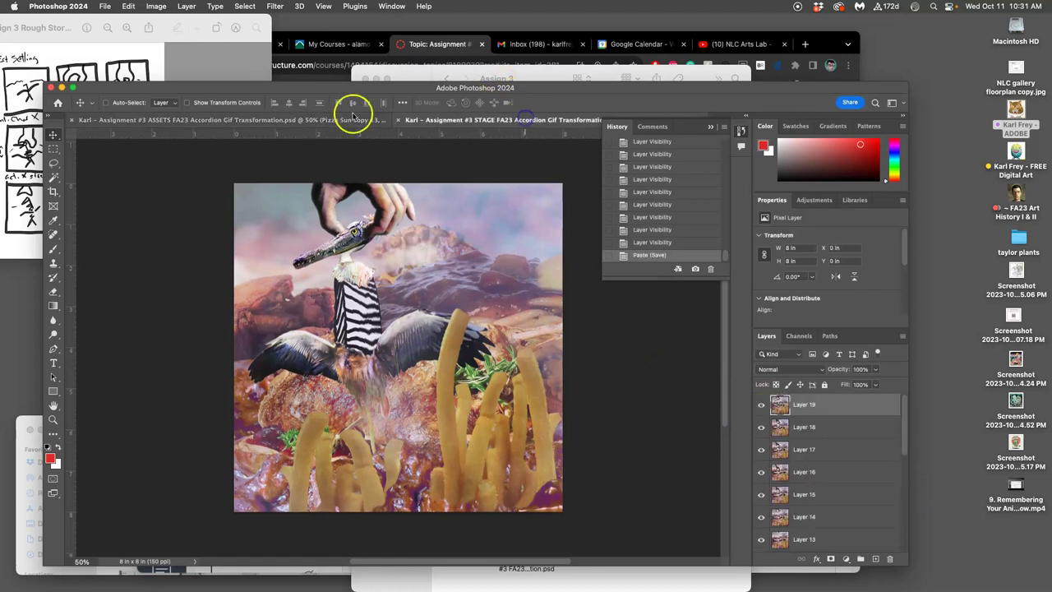
left_click(335, 119)
scroll(824, 465, "up", 5)
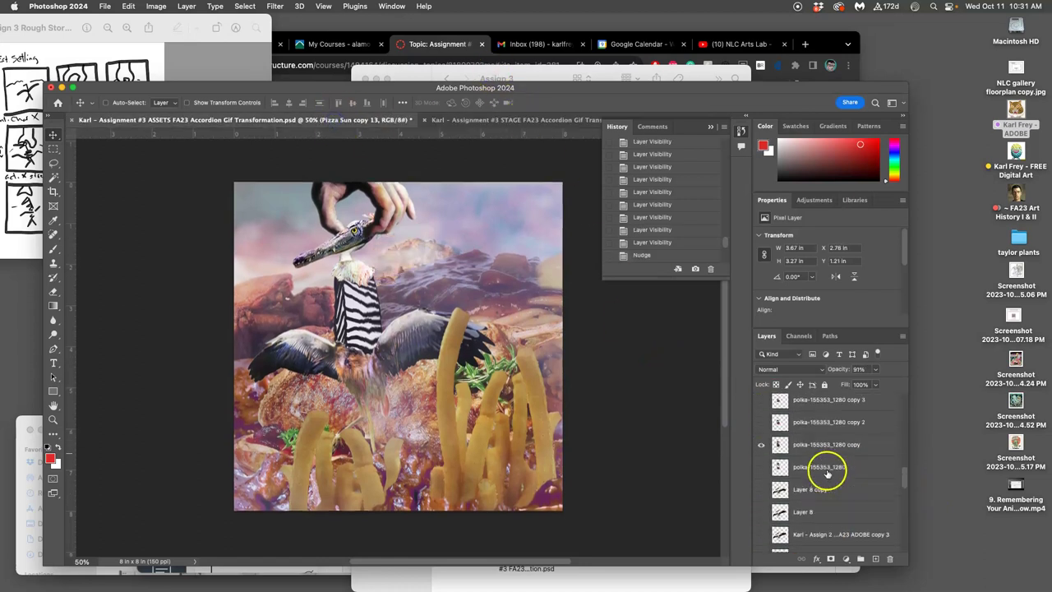
left_click(761, 516)
left_click(756, 491)
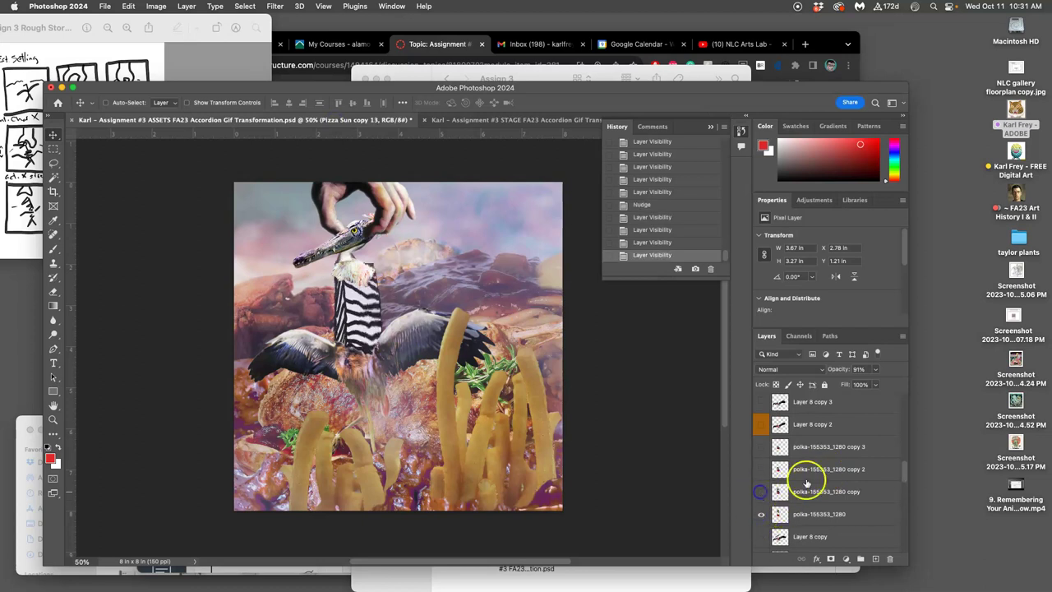
Switch the wing pose to Layer 8 copy 6, hiding Layer 8 copy 5.
scroll(833, 483, "up", 1)
scroll(833, 483, "up", 3)
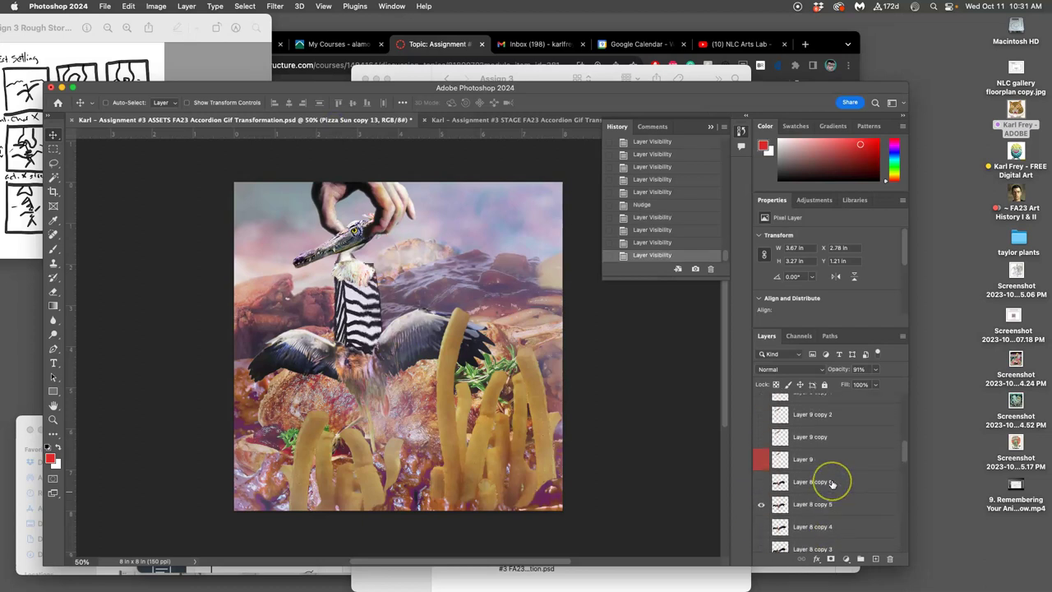
left_click(761, 485)
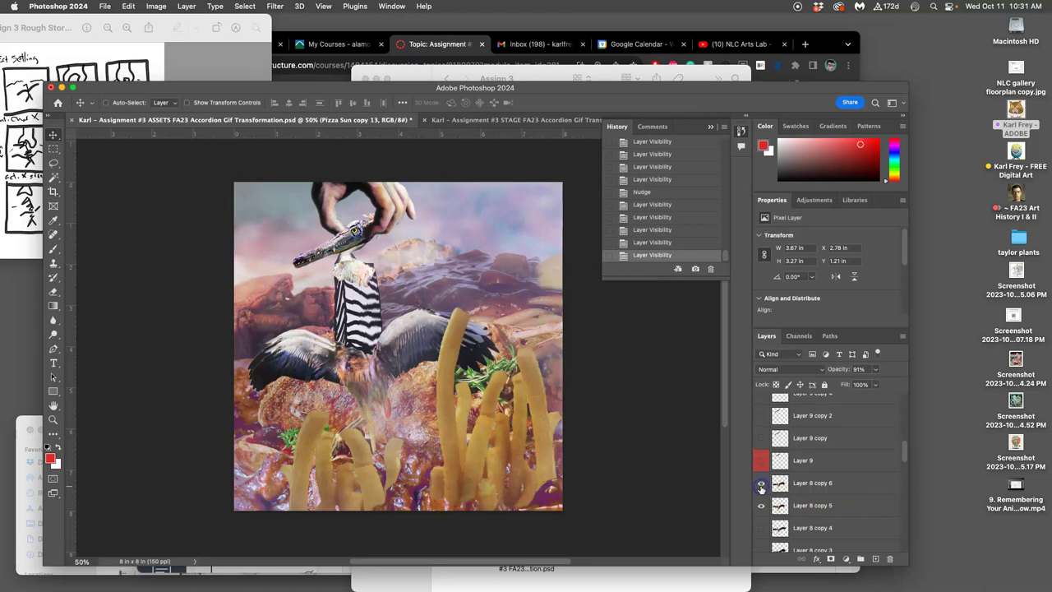
left_click(760, 504)
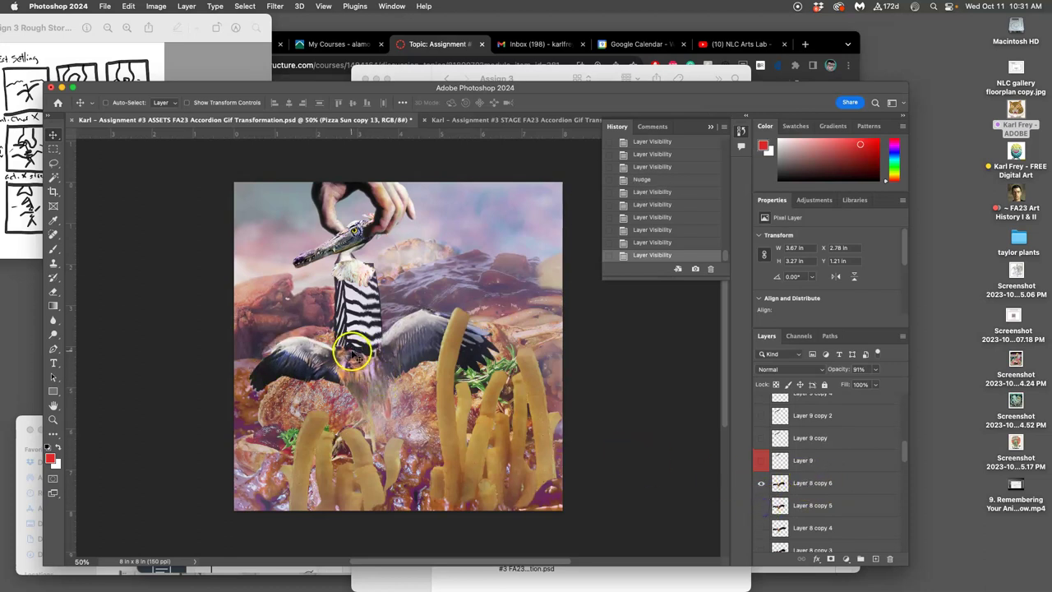
Compare hand copies 7 and 6, ending with the copy 6 hand pose shown.
scroll(825, 455, "up", 3)
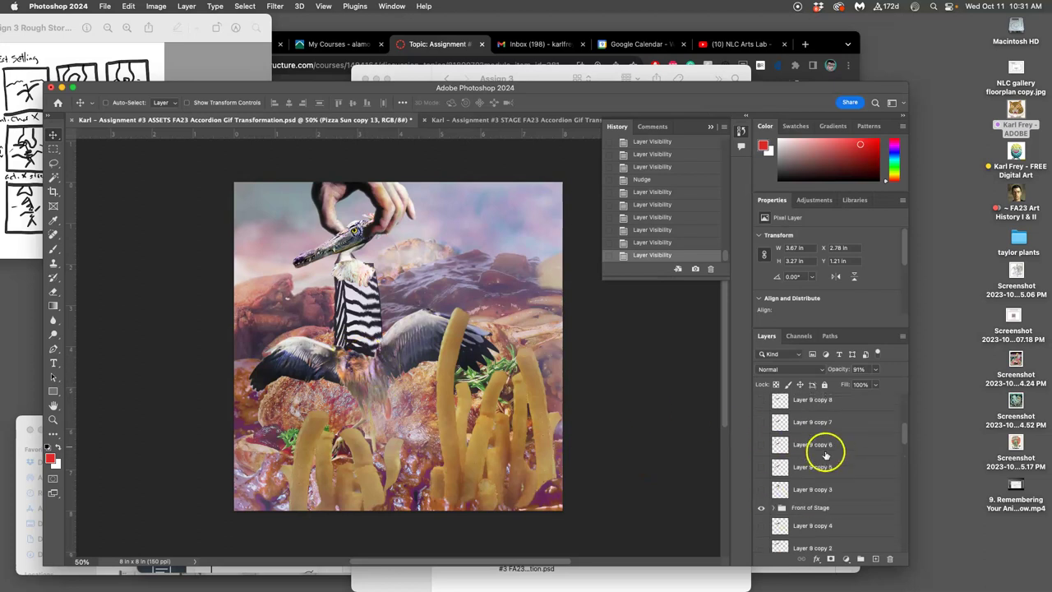
scroll(825, 455, "up", 1)
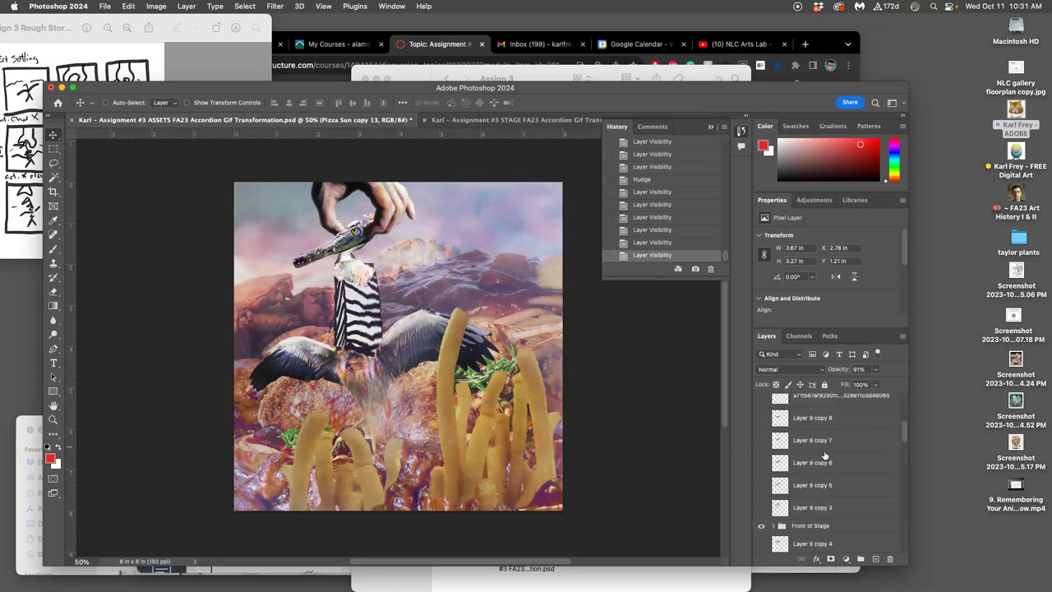
scroll(825, 454, "up", 4)
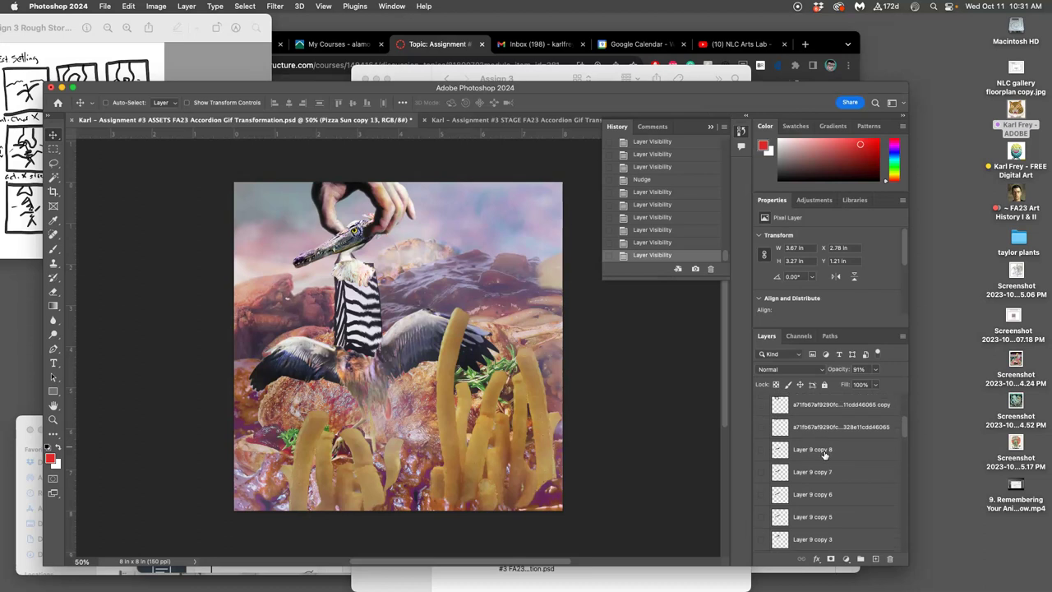
scroll(825, 454, "up", 2)
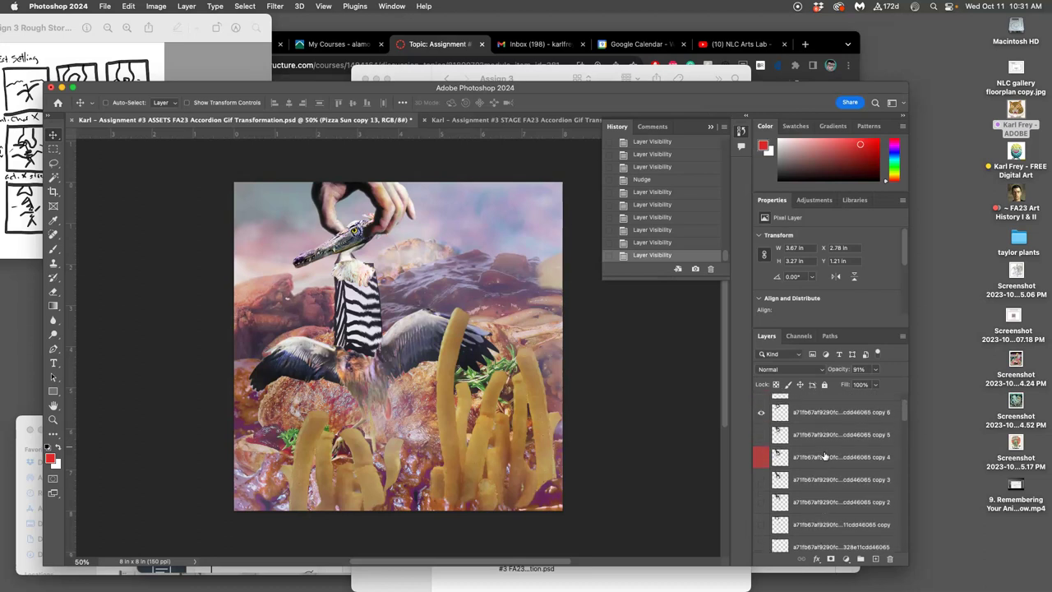
scroll(767, 439, "up", 1)
left_click(761, 418)
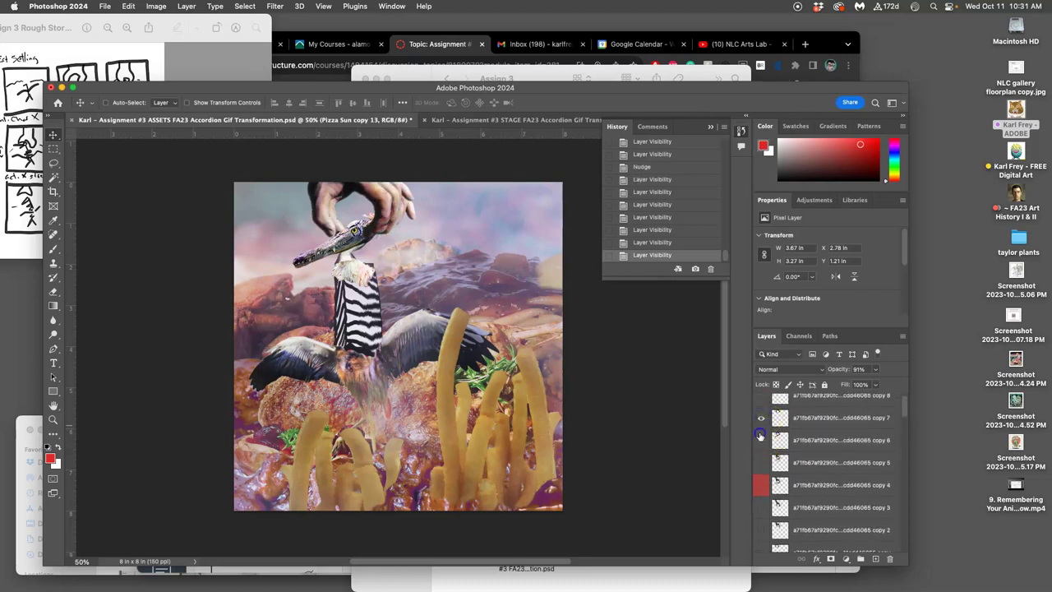
left_click(761, 436)
left_click(760, 436)
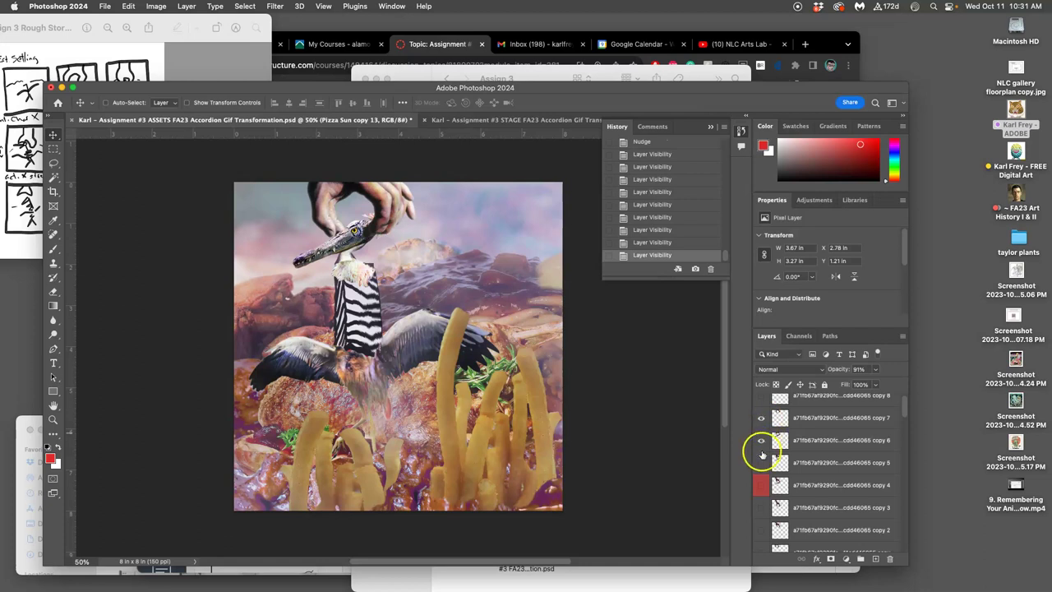
left_click(761, 442)
left_click(761, 443)
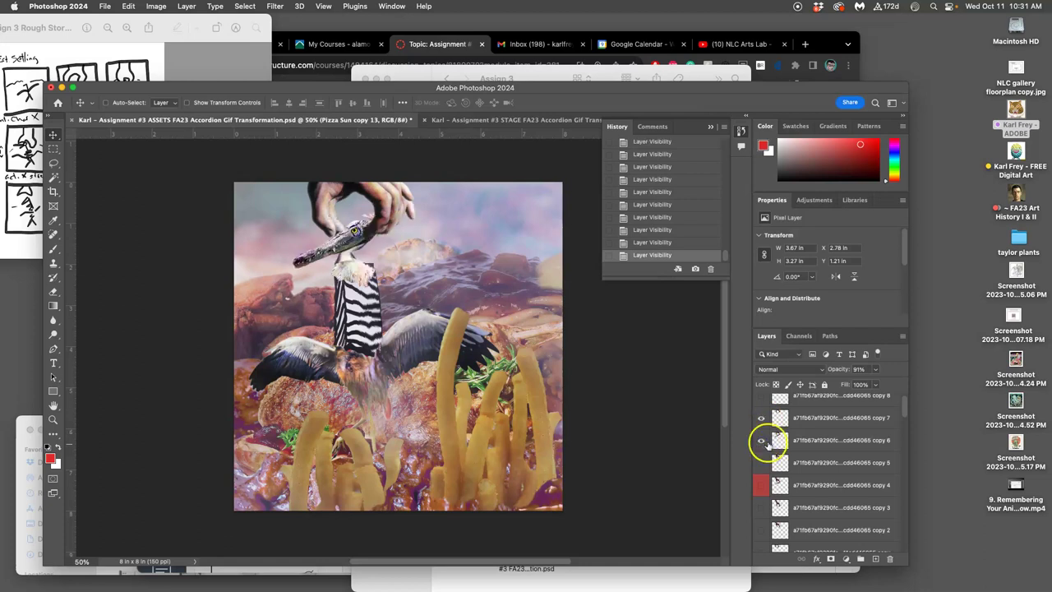
scroll(773, 443, "up", 1)
left_click(763, 427)
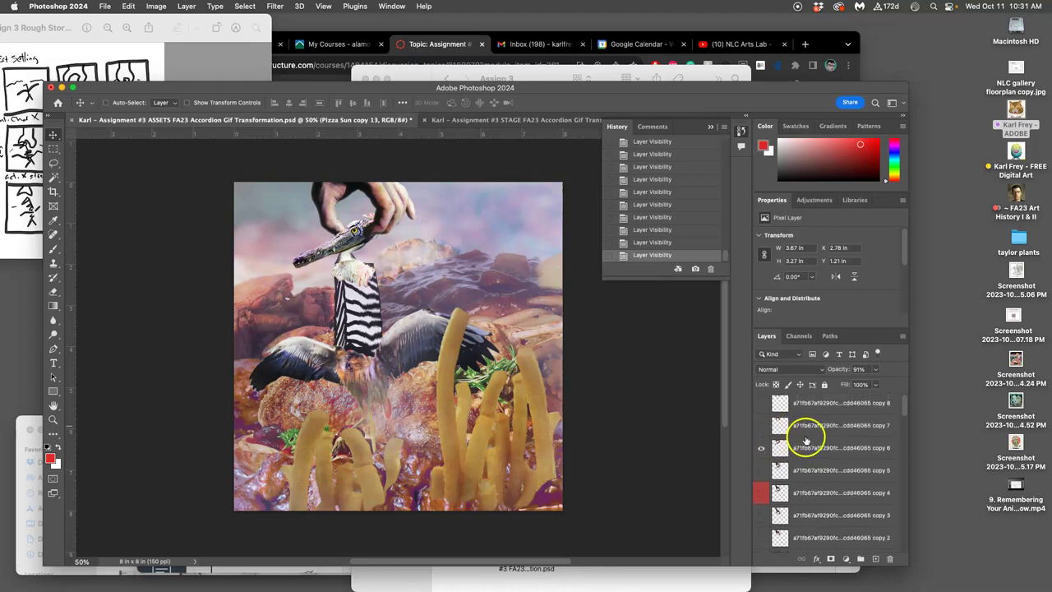
scroll(807, 440, "up", 1)
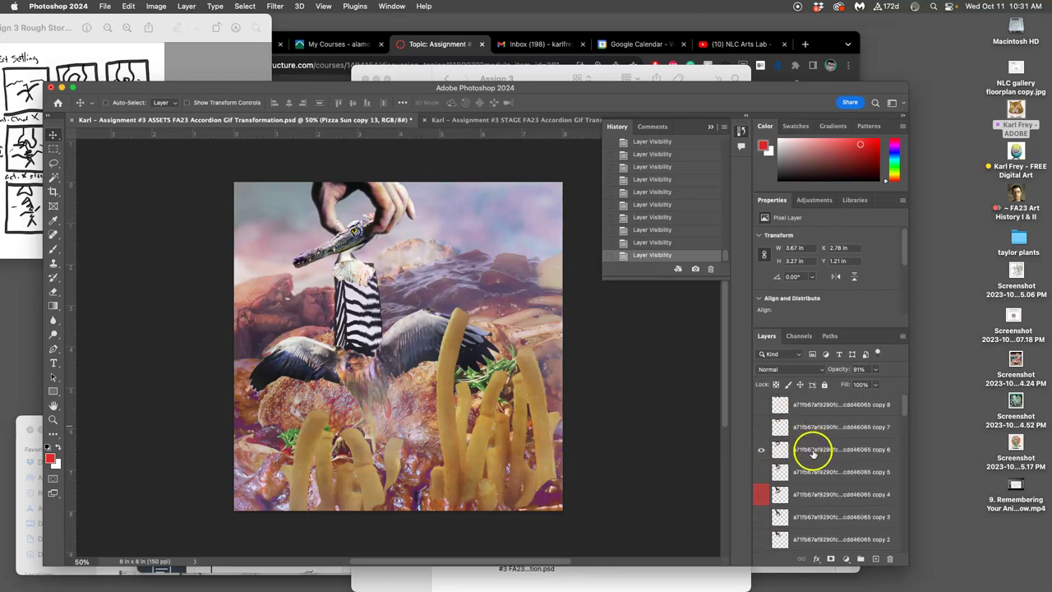
Duplicate the copy 6 hand with bird head, raise it slightly, and hide copy 6.
left_click(812, 450)
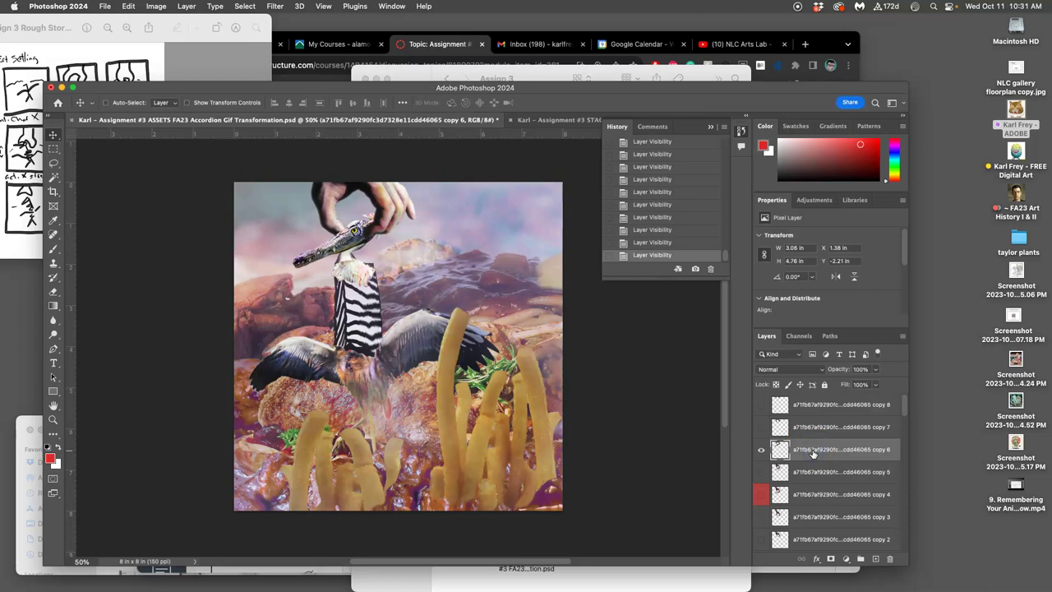
key("super+j")
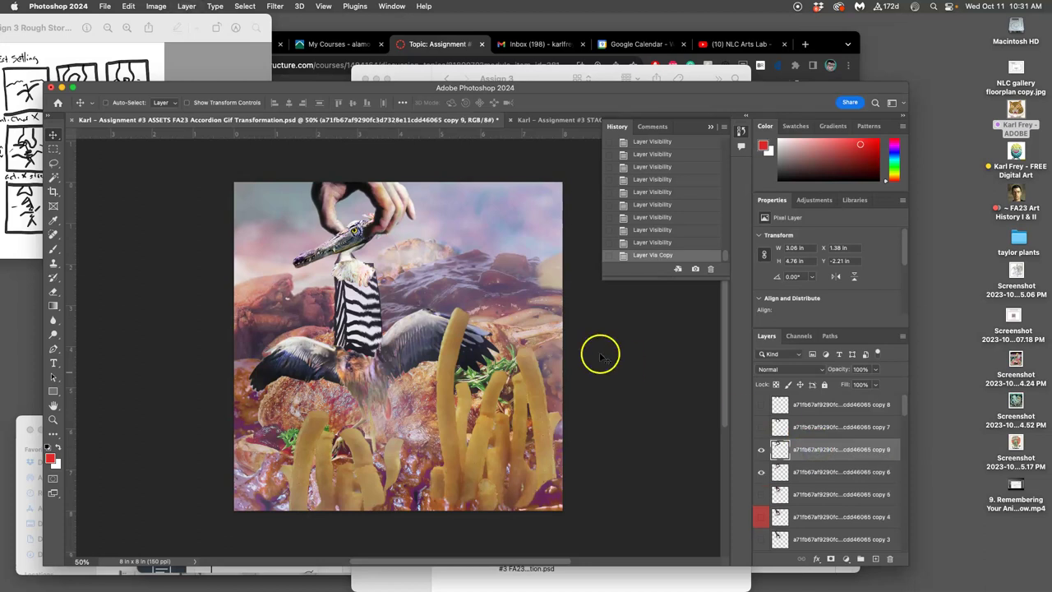
left_click_drag(329, 188, 334, 187)
left_click(385, 214)
left_click_drag(386, 215, 386, 208)
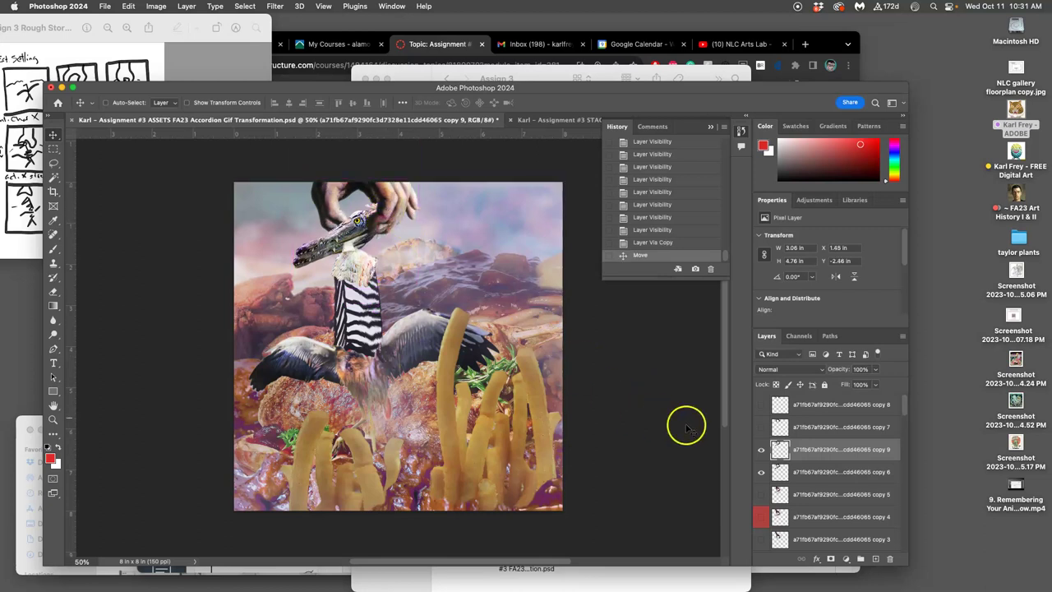
left_click(762, 472)
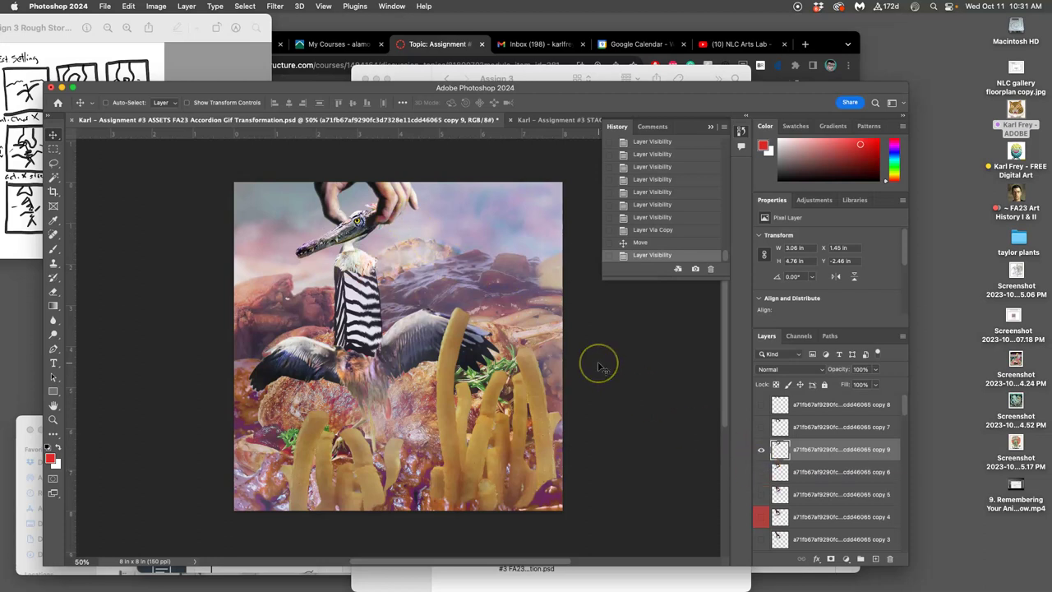
left_click(549, 120)
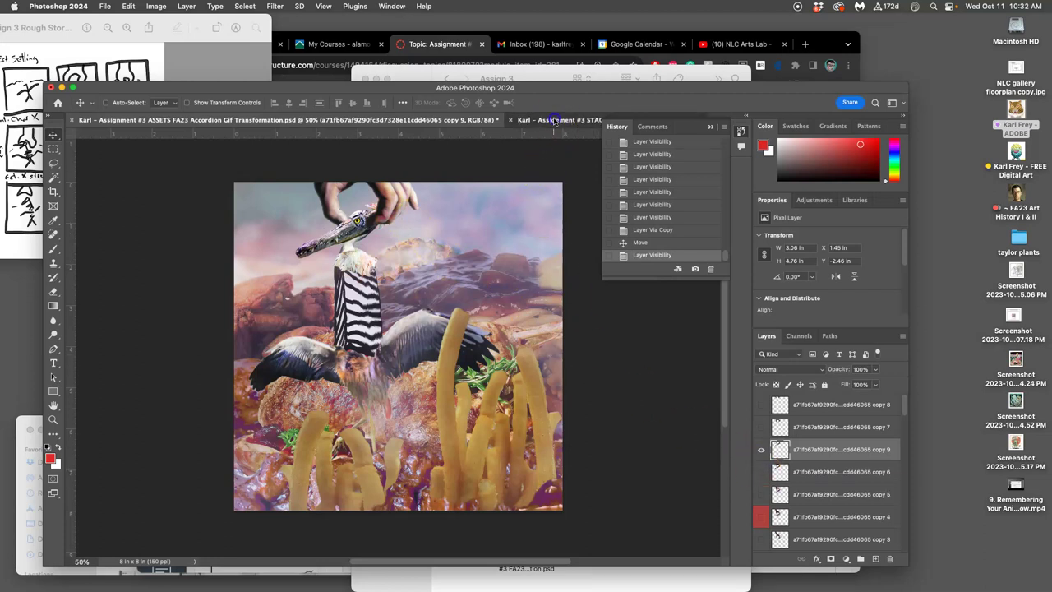
left_click(360, 121)
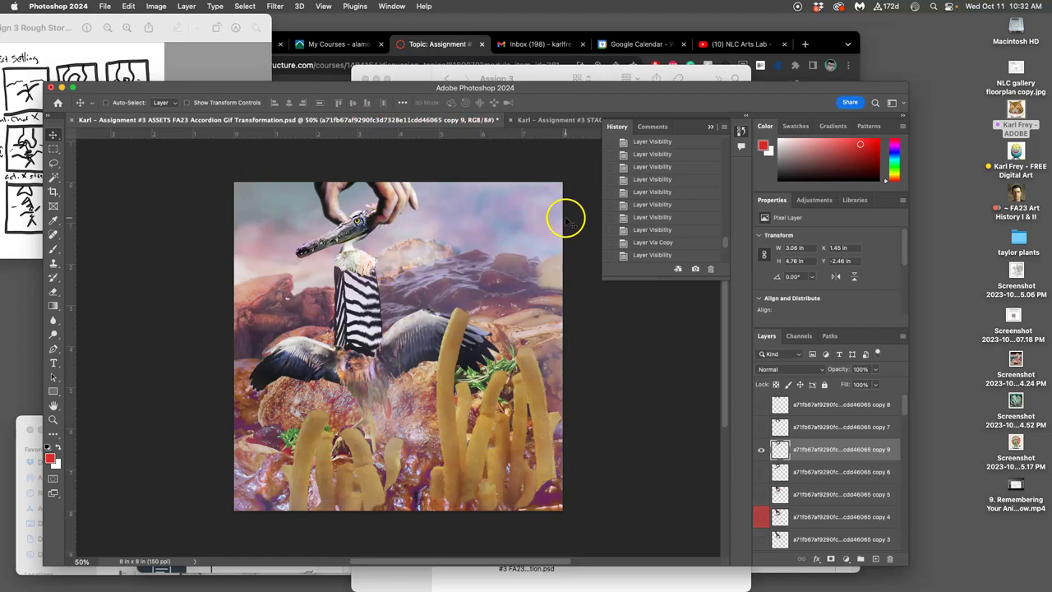
Flatten the image, discarding hidden layers, and select the whole canvas.
left_click(186, 6)
left_click(215, 419)
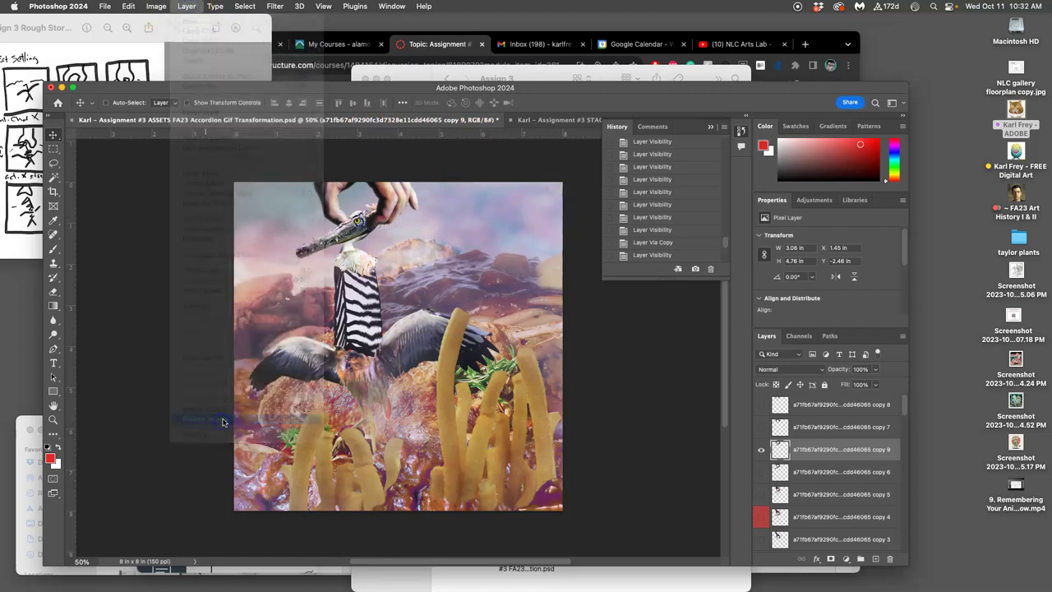
left_click(526, 206)
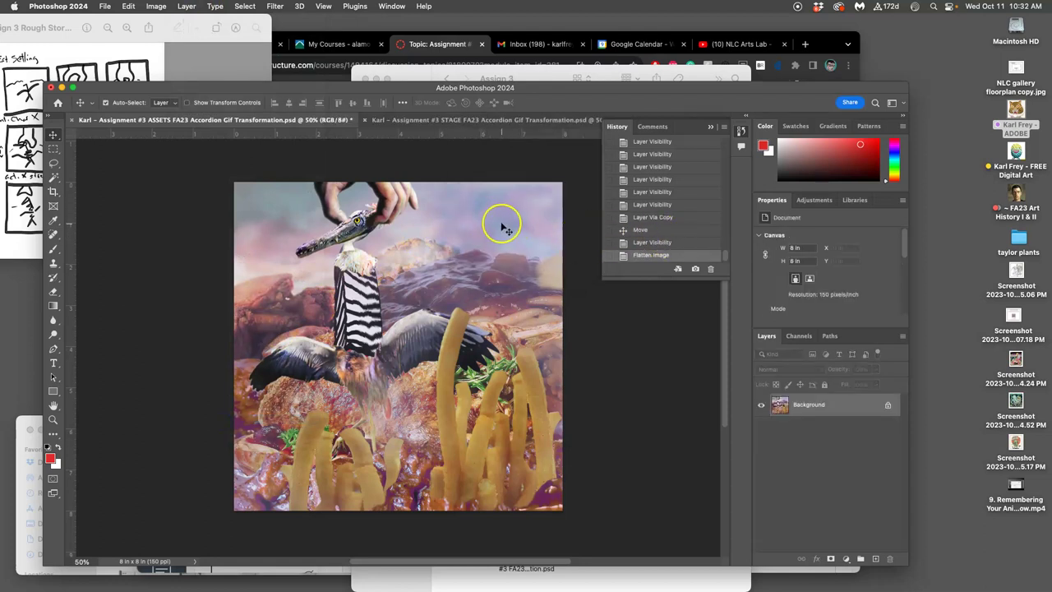
key("super+a")
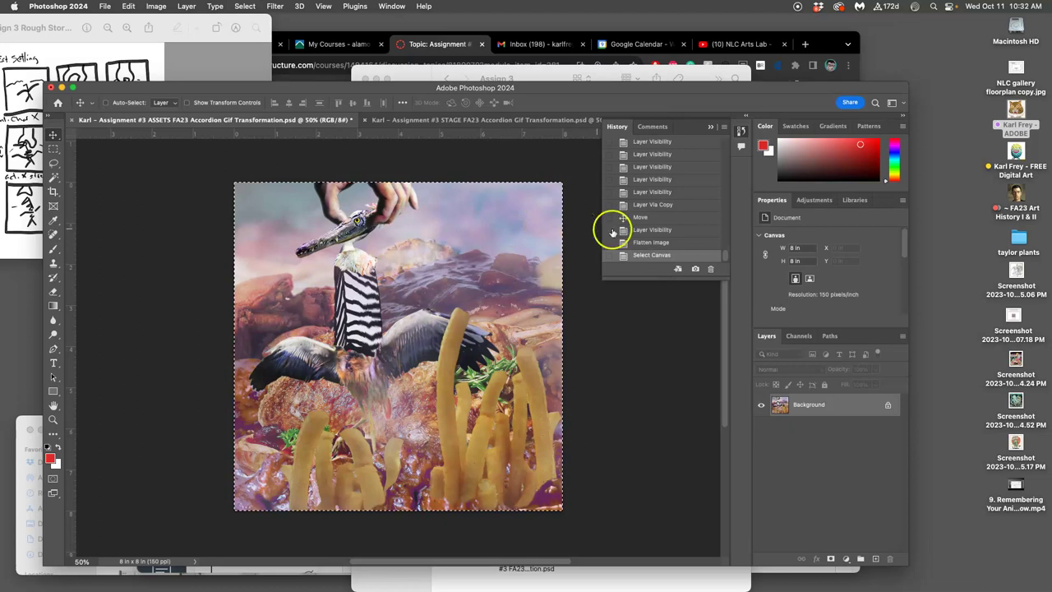
Revert ASSETS to its pre-flatten state and paste the frame into STAGE as Layer 20.
left_click(652, 229)
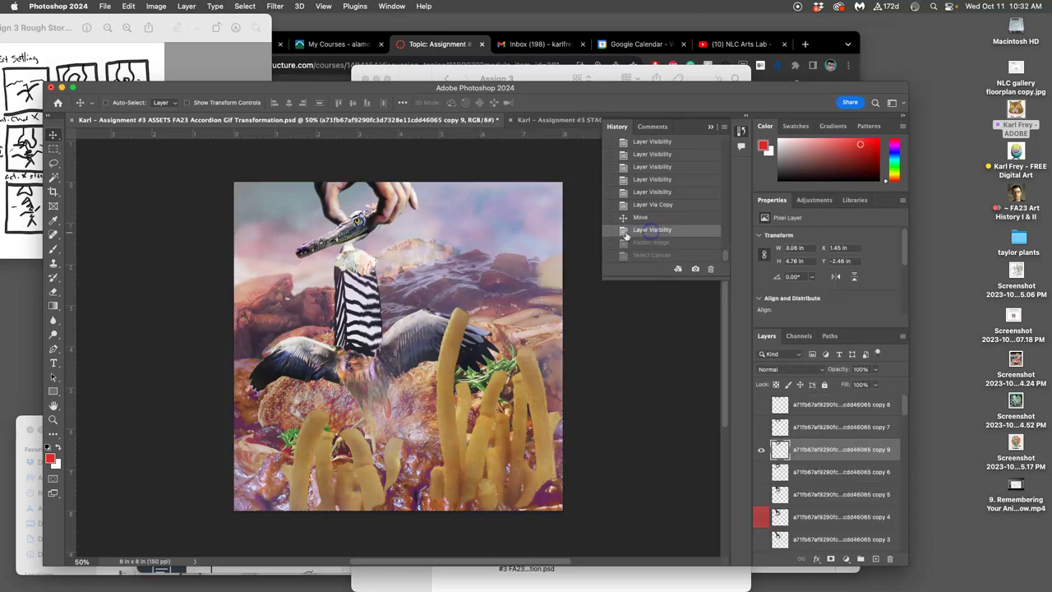
left_click(564, 121)
key("super")
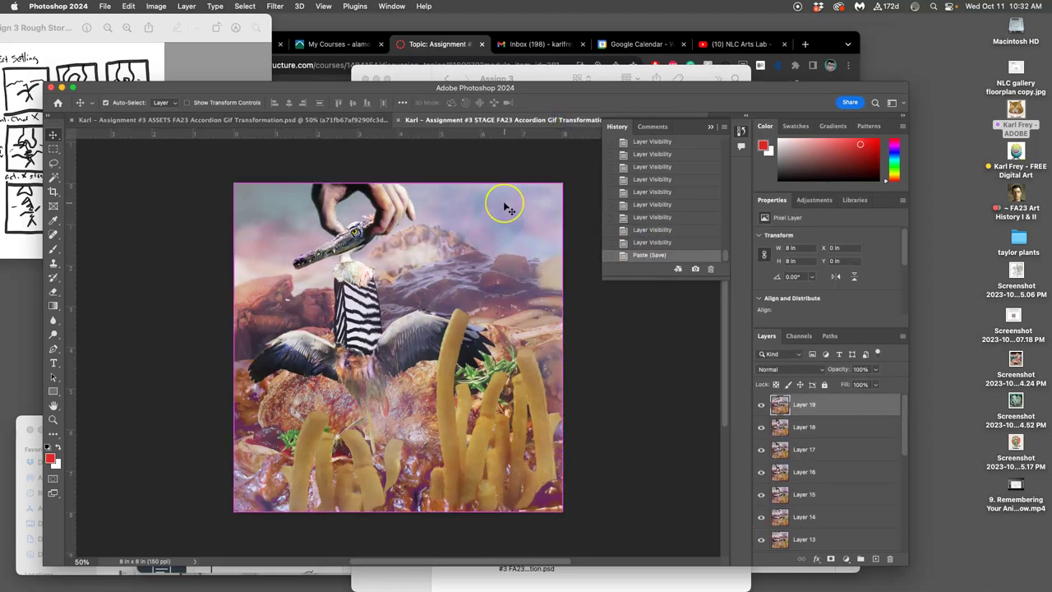
key("super+v")
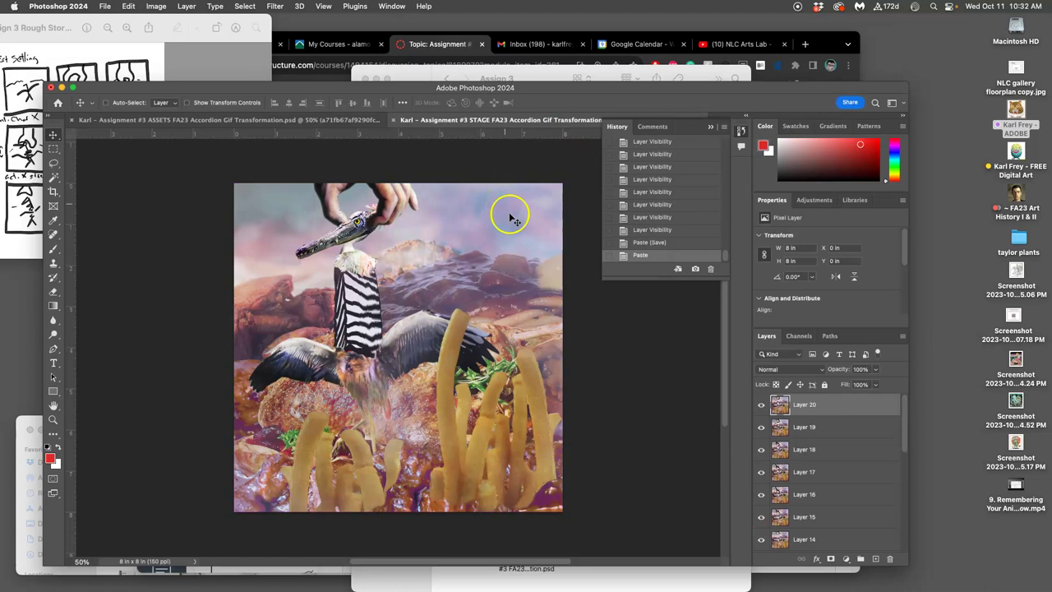
Hide Layers 20 down to 15 one by one, then reveal them again to preview the sequence.
left_click(761, 405)
left_click(761, 427)
left_click(761, 450)
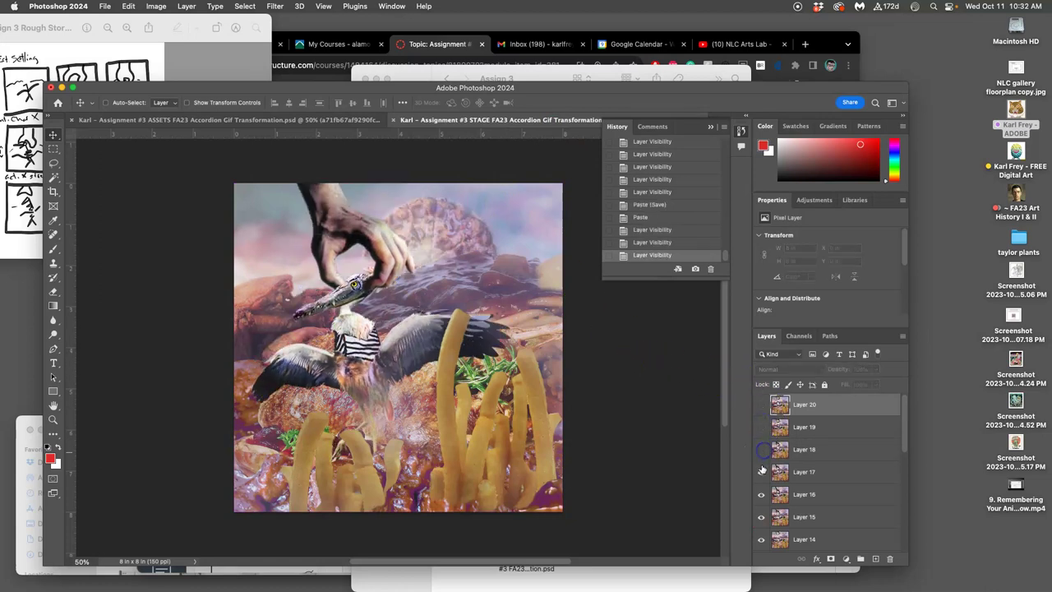
left_click(761, 472)
left_click(762, 494)
left_click(761, 517)
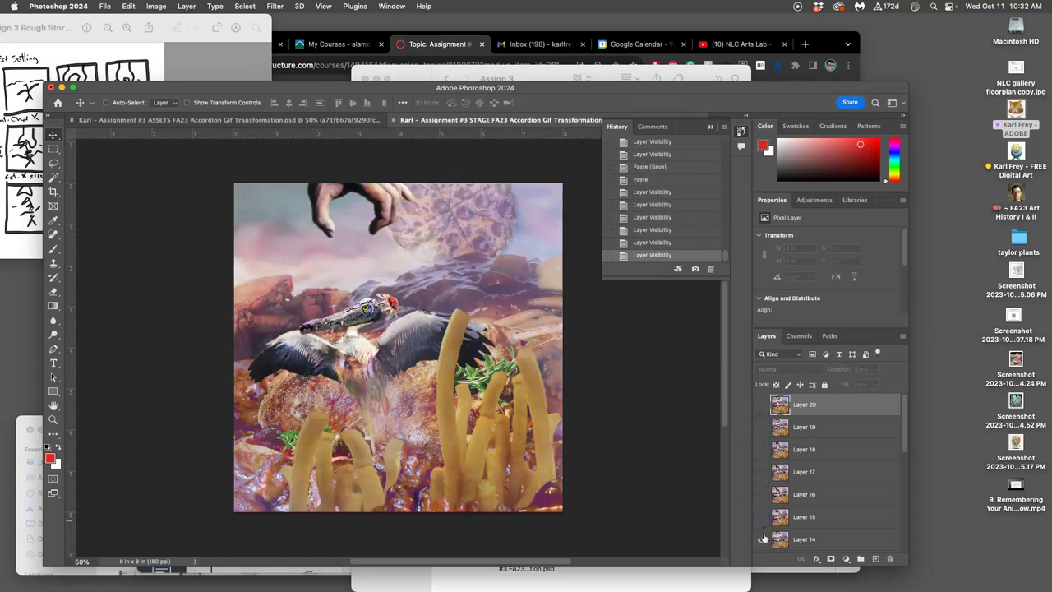
left_click(763, 539)
left_click(762, 536)
left_click(761, 517)
left_click(761, 494)
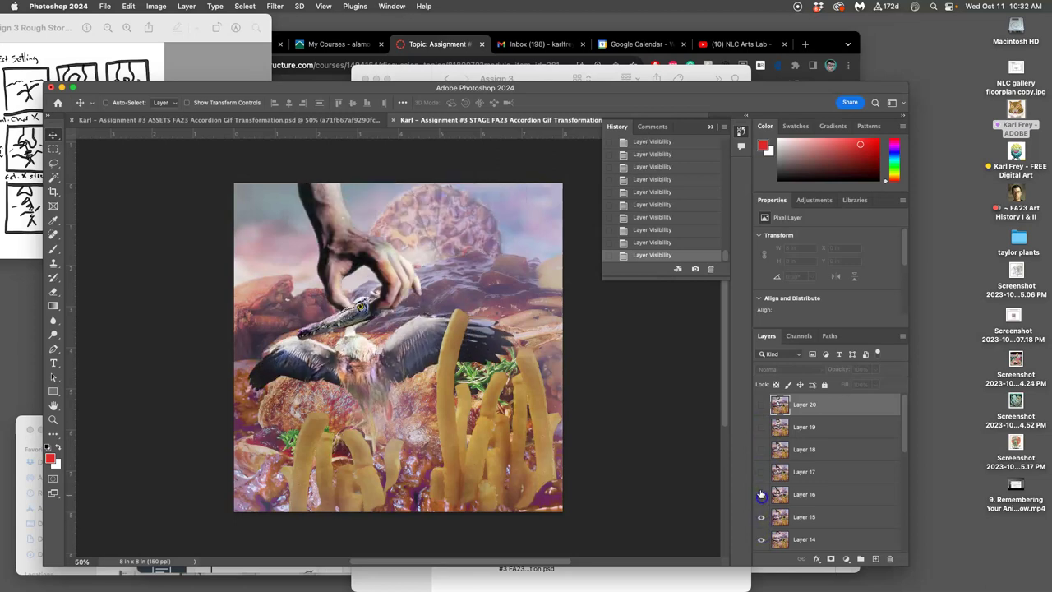
left_click(761, 472)
left_click(762, 449)
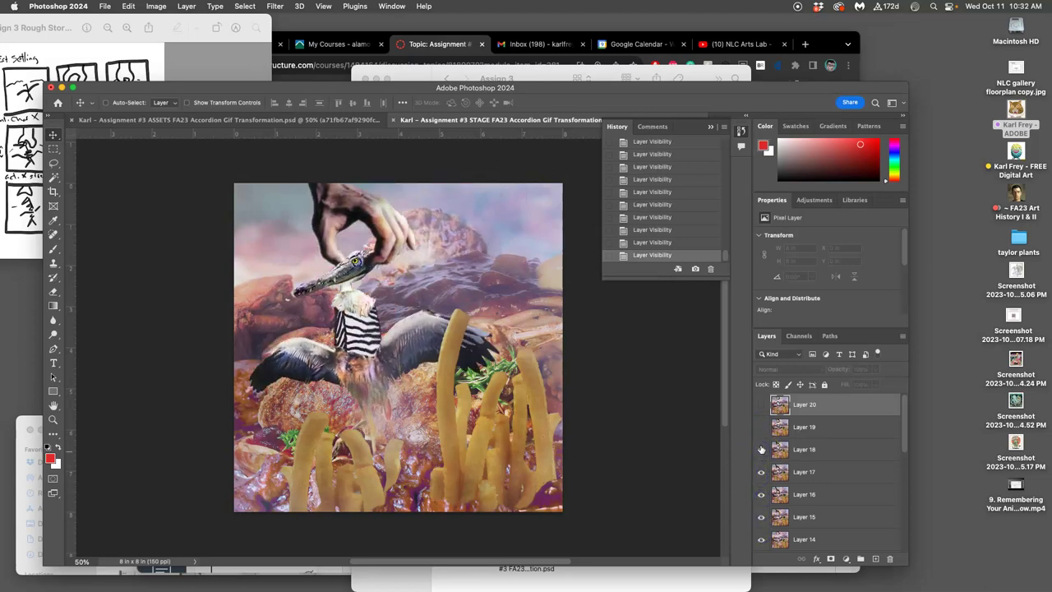
left_click(762, 429)
left_click(763, 413)
Hide Layers 20–17 to preview the earlier pose, restore them, leaving Layer 20 hidden.
left_click(762, 405)
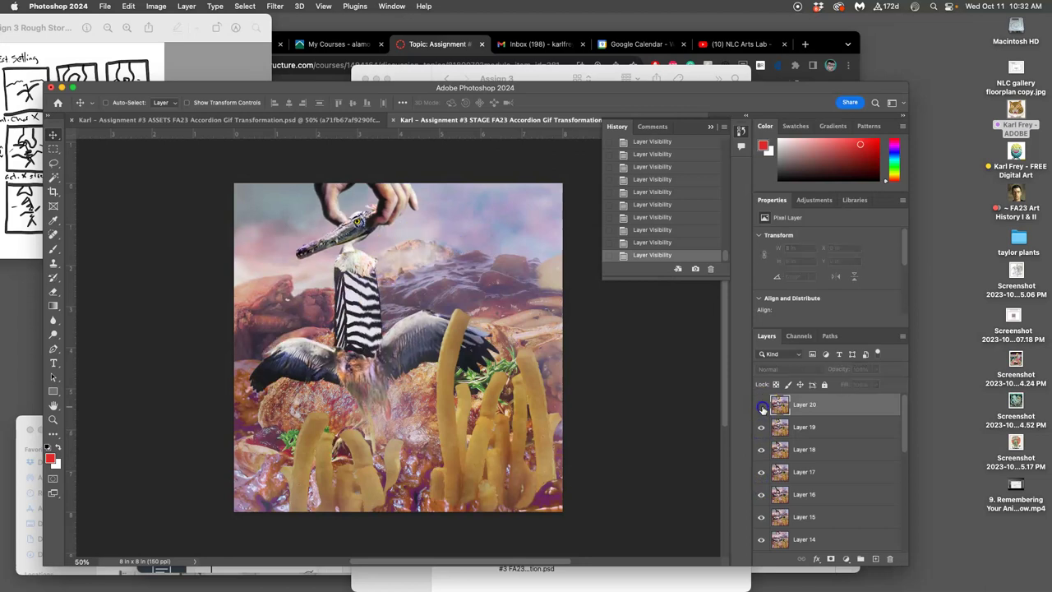
left_click(761, 428)
left_click(764, 448)
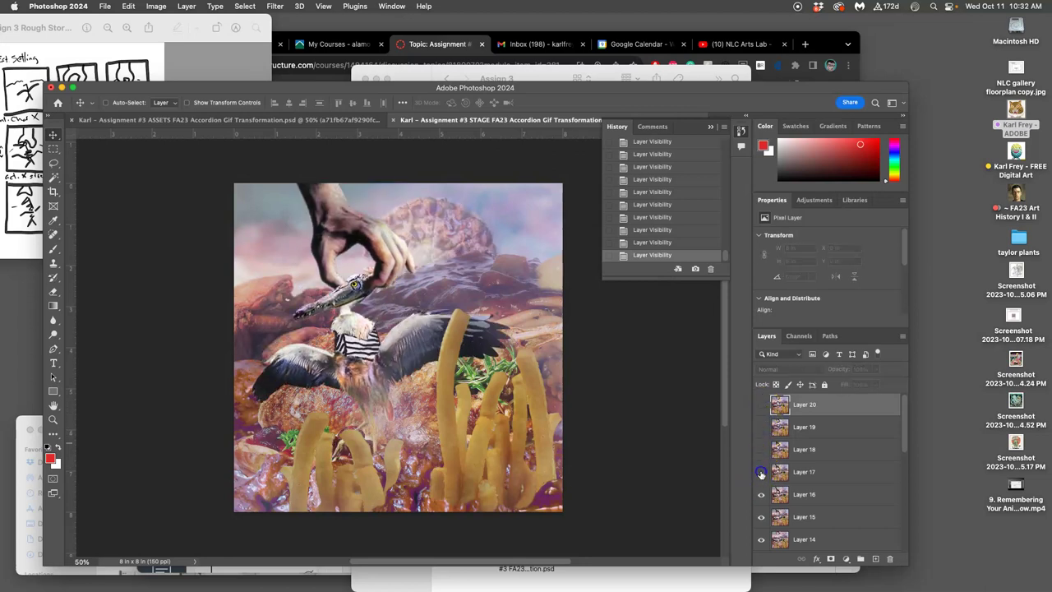
left_click(761, 473)
left_click(761, 472)
left_click(761, 451)
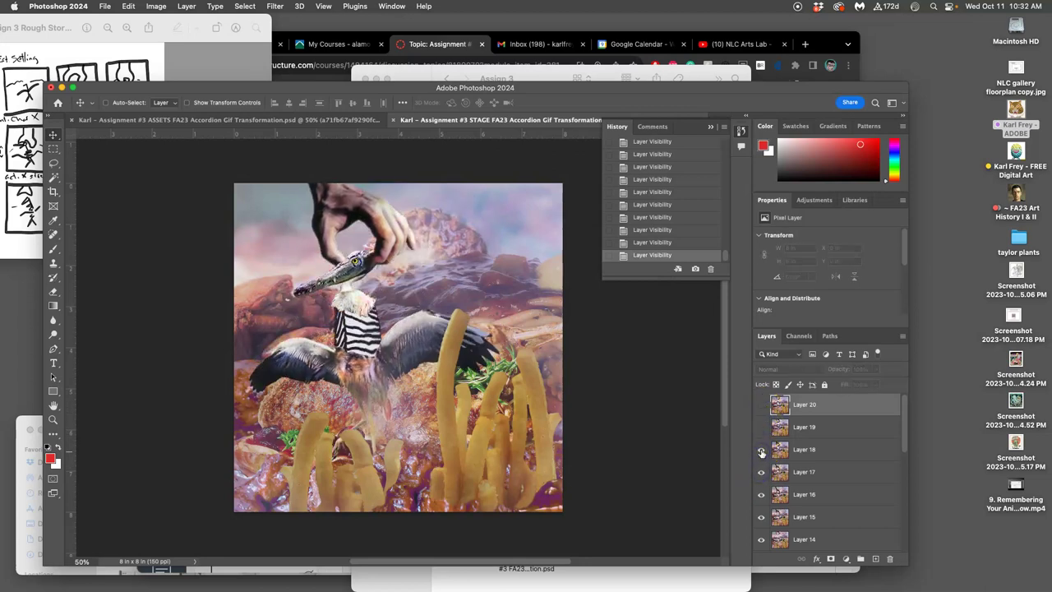
left_click(761, 427)
left_click(761, 406)
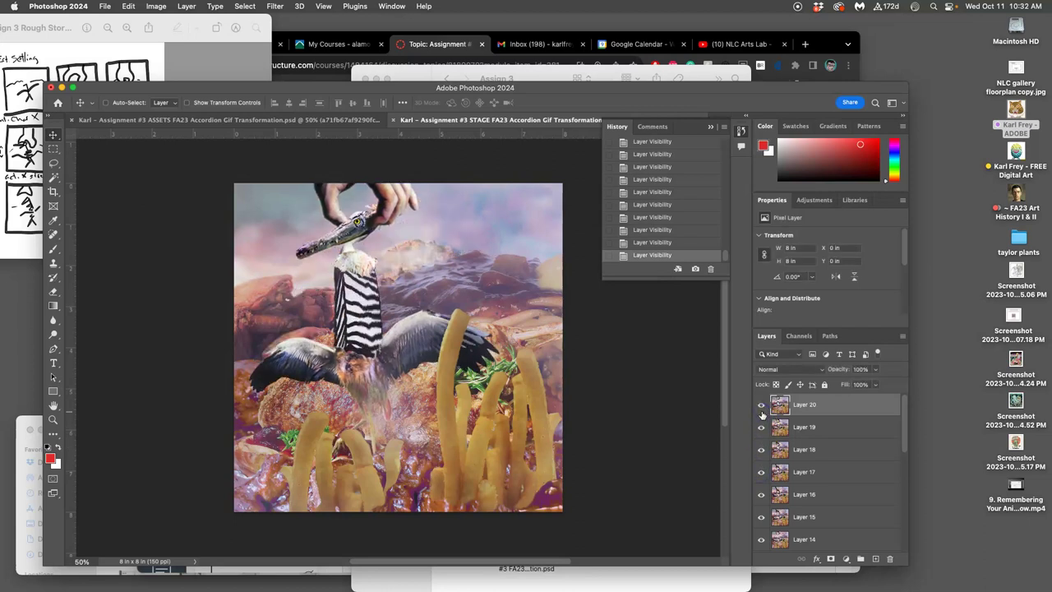
left_click(761, 406)
Show Layer 20 again, then nudge Pizza Sun copy 13 slightly left in ASSETS.
left_click(762, 406)
left_click(355, 121)
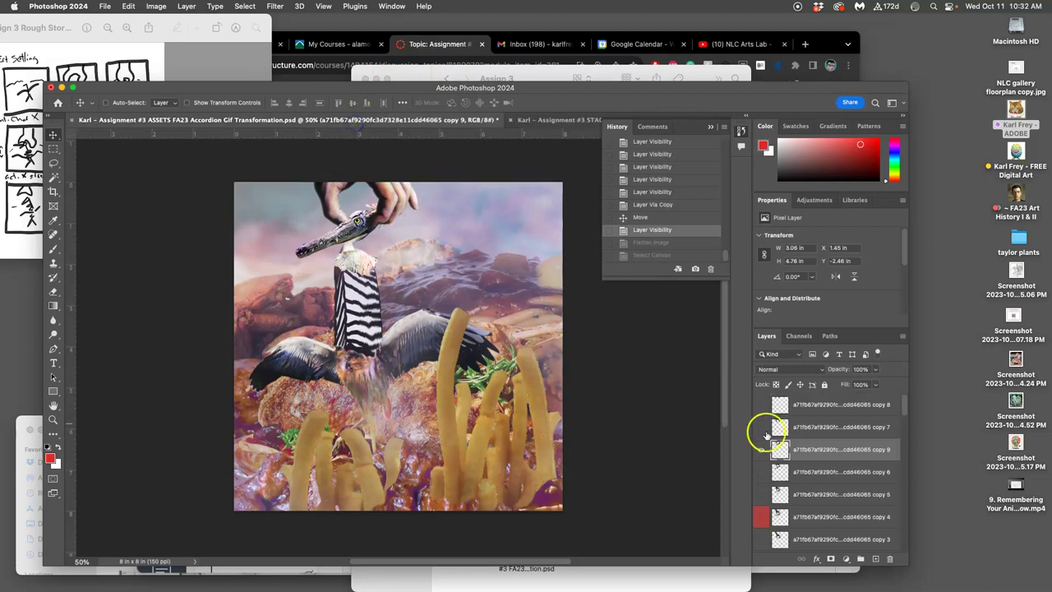
scroll(821, 475, "down", 8)
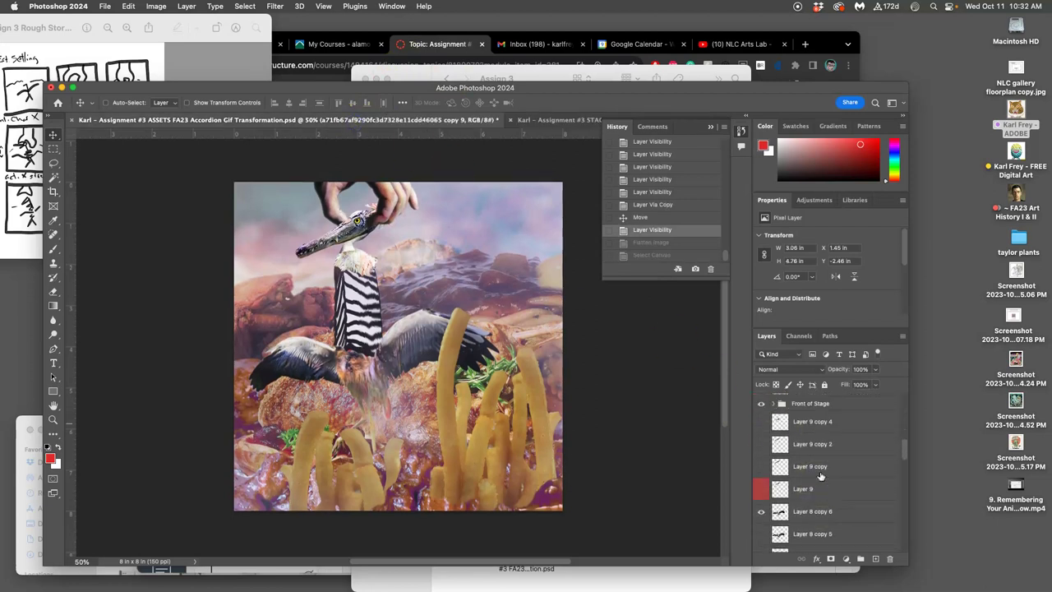
scroll(821, 475, "down", 10)
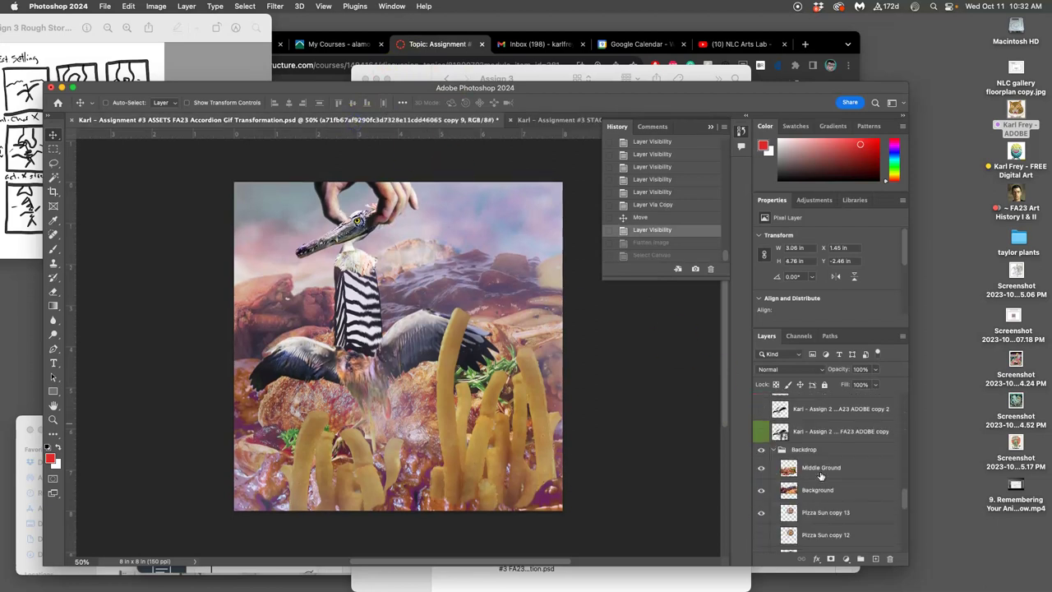
left_click(822, 511)
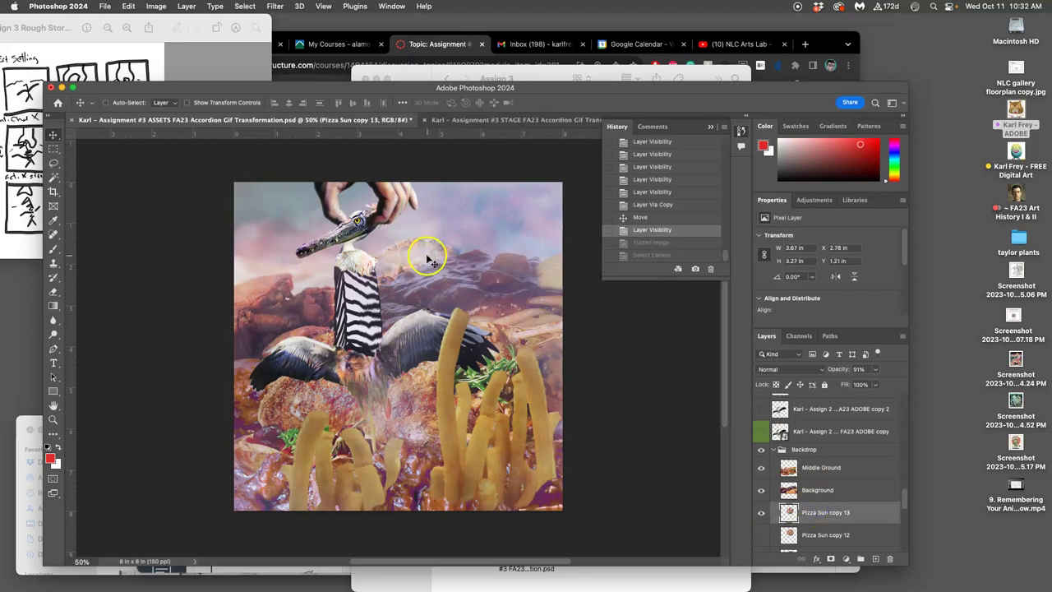
key("Left")
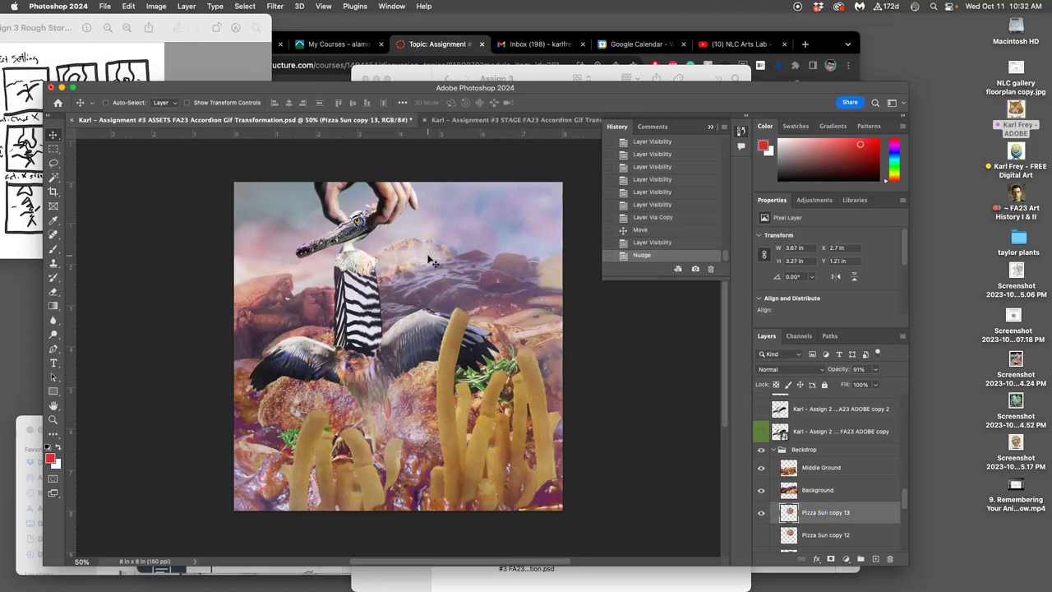
Compare the STAGE and ASSETS documents, ending back on ASSETS.
left_click(507, 121)
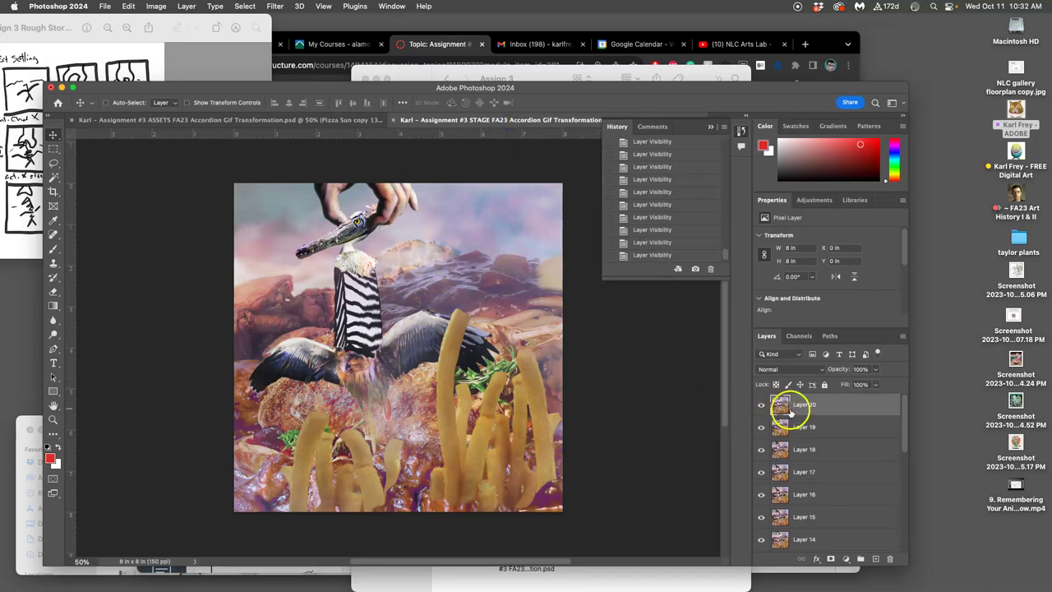
left_click(303, 121)
left_click(482, 122)
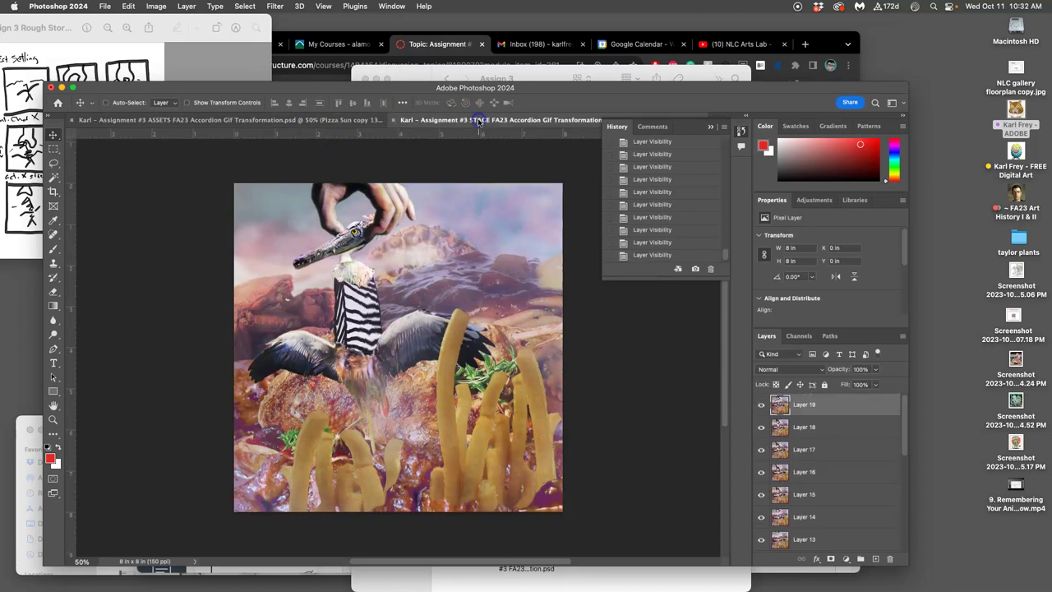
left_click(345, 121)
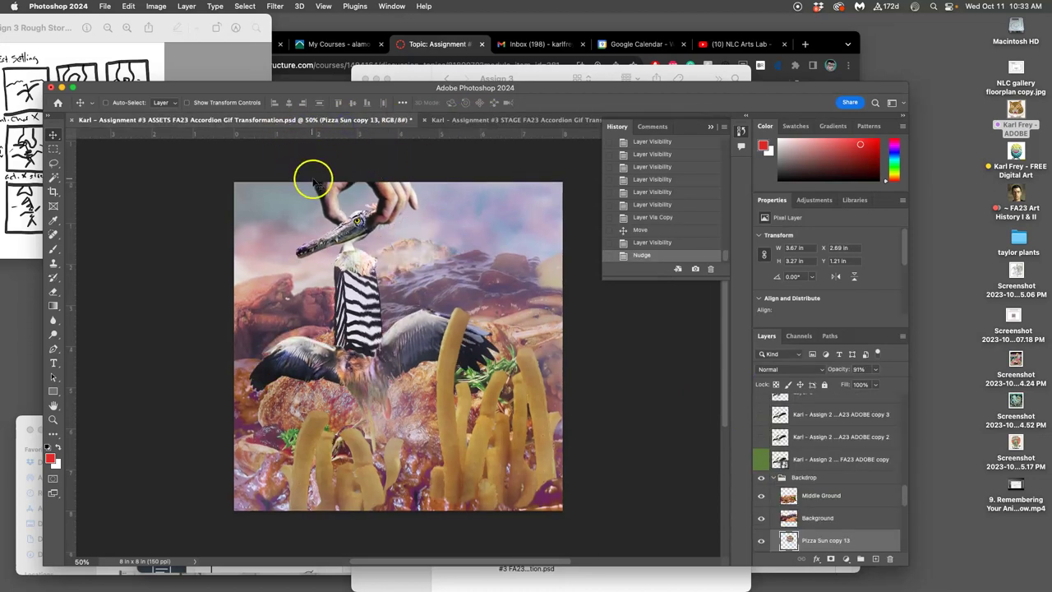
Flatten the ASSETS image discarding hidden layers, select all, then revert to the layered state.
left_click(186, 7)
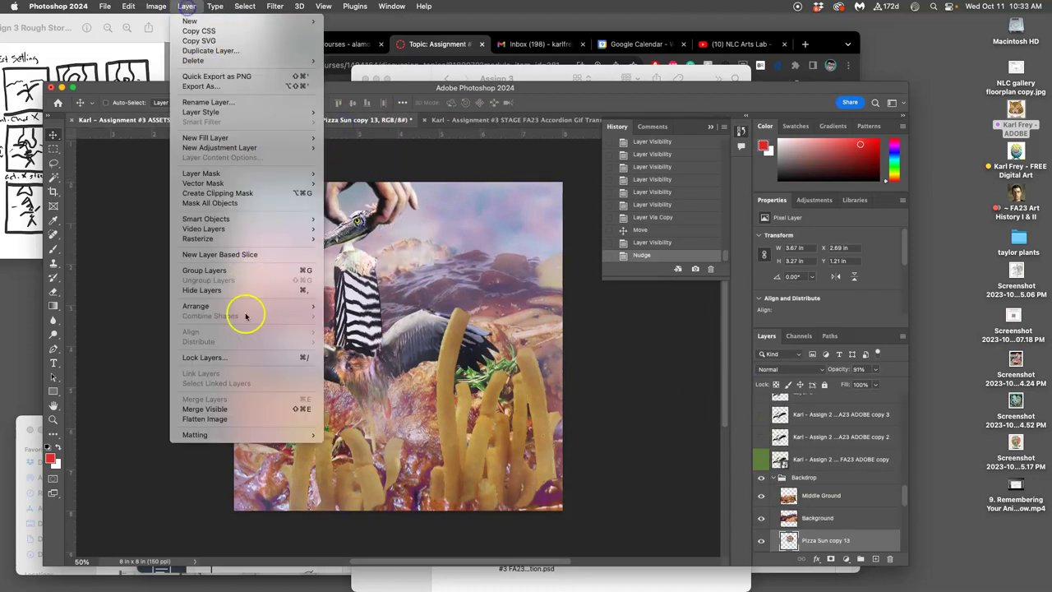
left_click(236, 418)
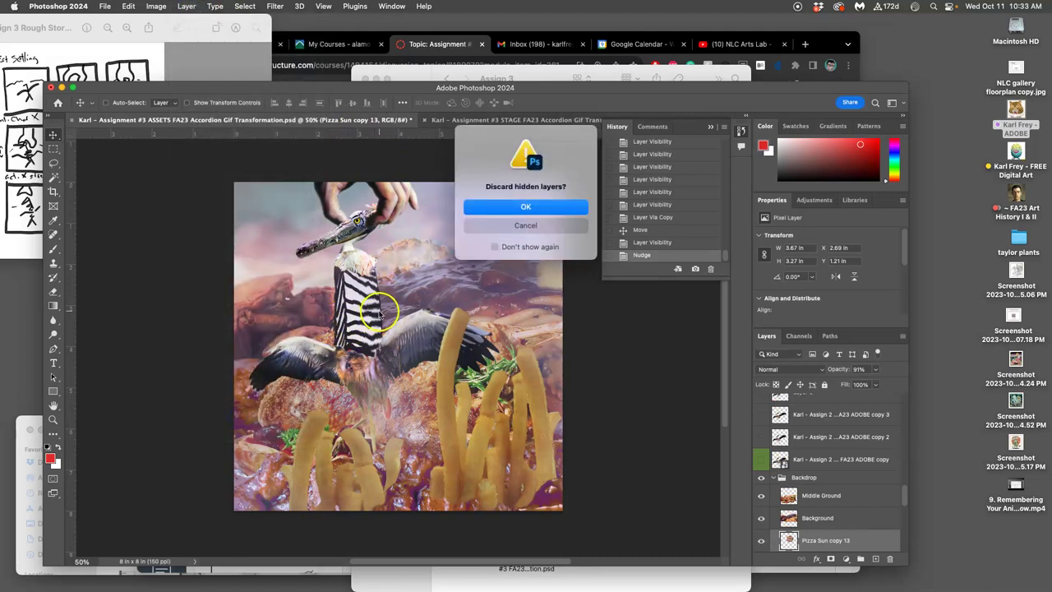
key("Return")
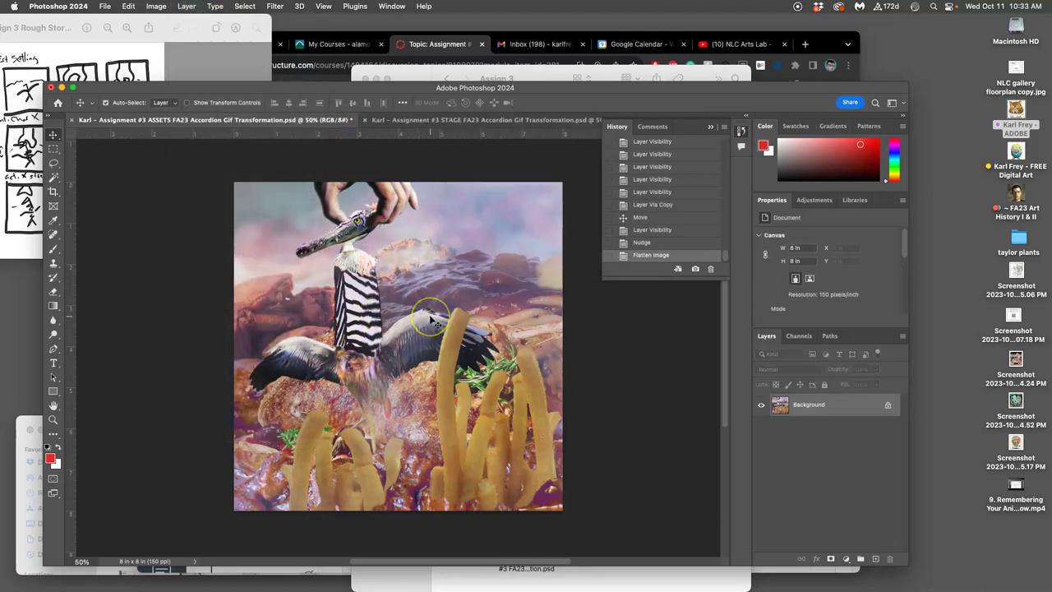
key("super+a")
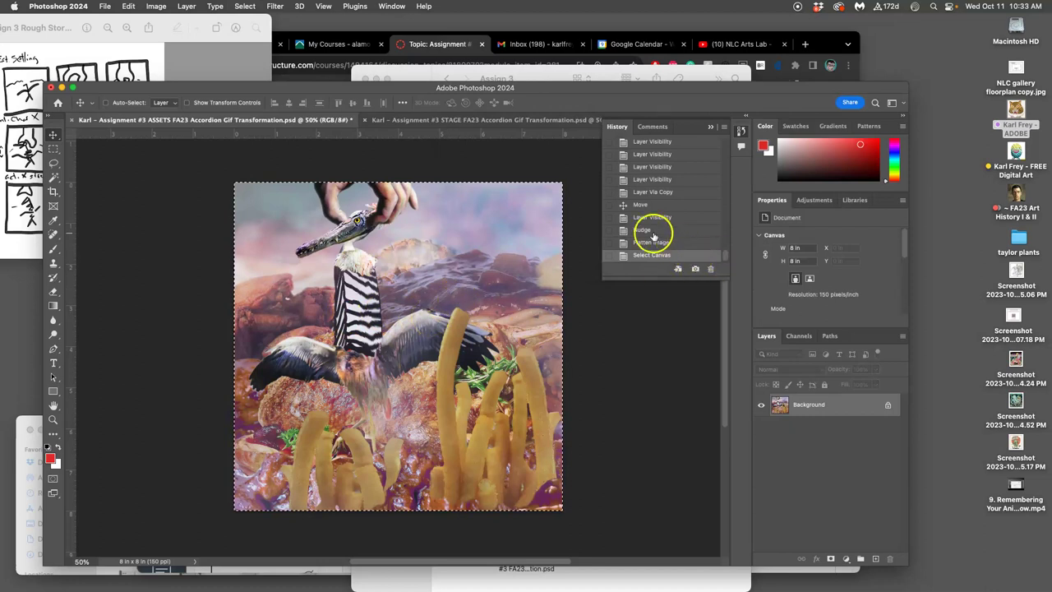
left_click(653, 232)
Paste the frame into STAGE as Layer 20 and toggle it repeatedly against Layer 19.
left_click(494, 120)
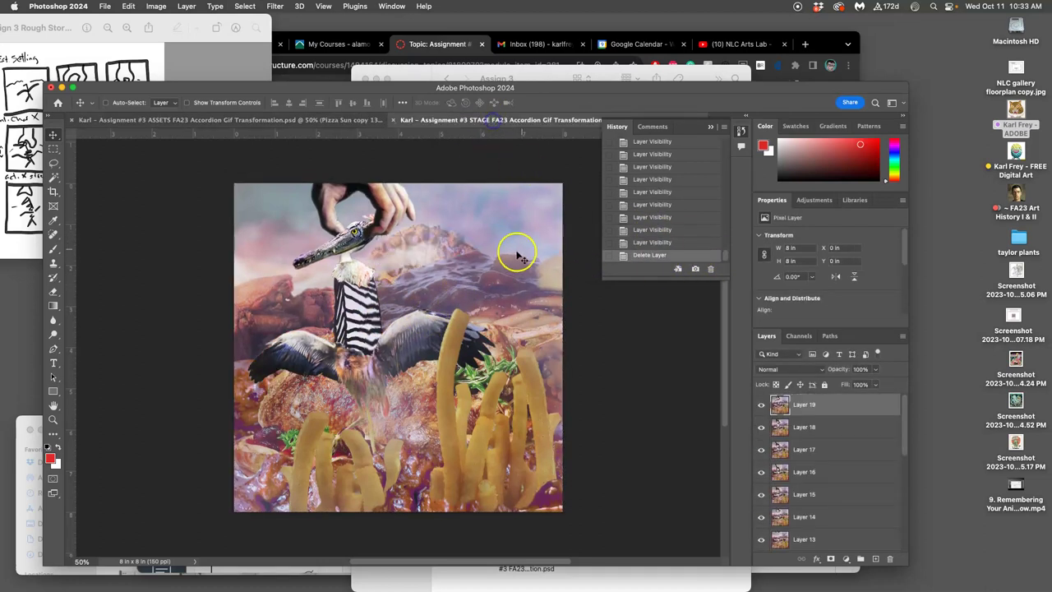
key("super+v")
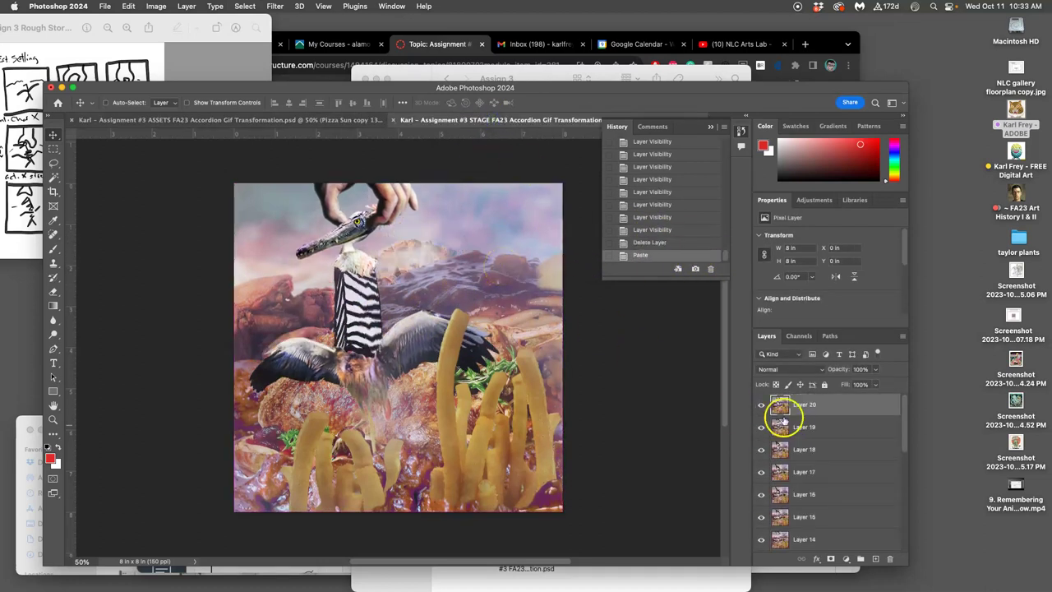
left_click(761, 404)
left_click(761, 404)
left_click(761, 405)
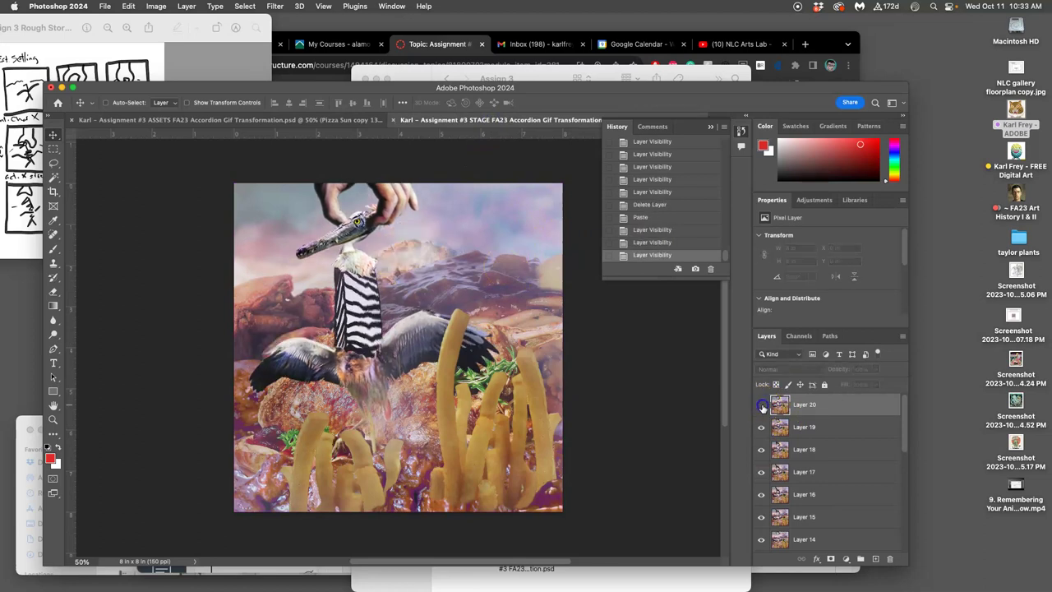
left_click(762, 405)
left_click(762, 405)
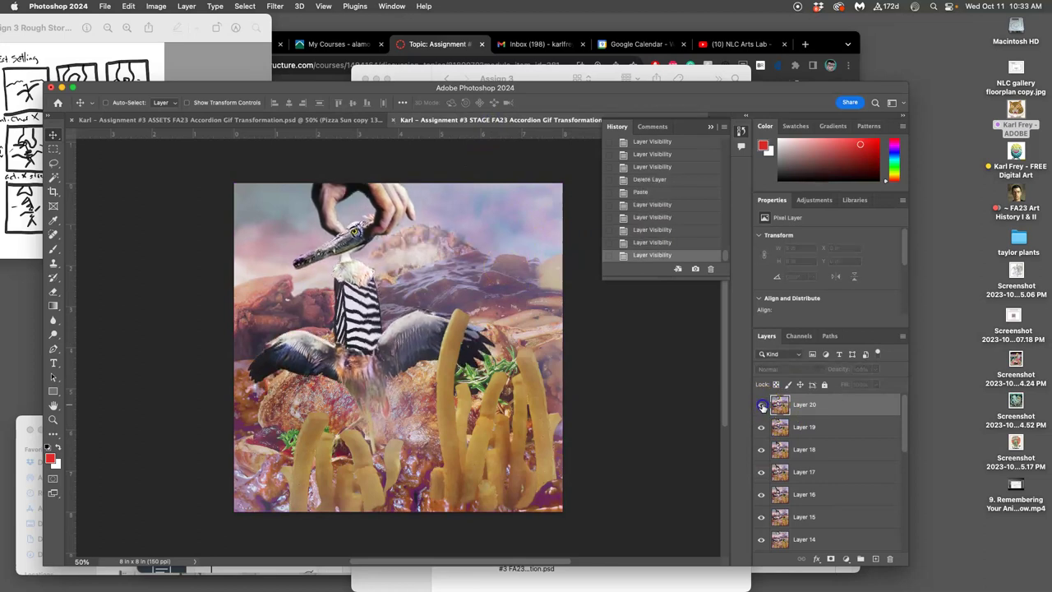
left_click(761, 405)
left_click(761, 404)
left_click(761, 404)
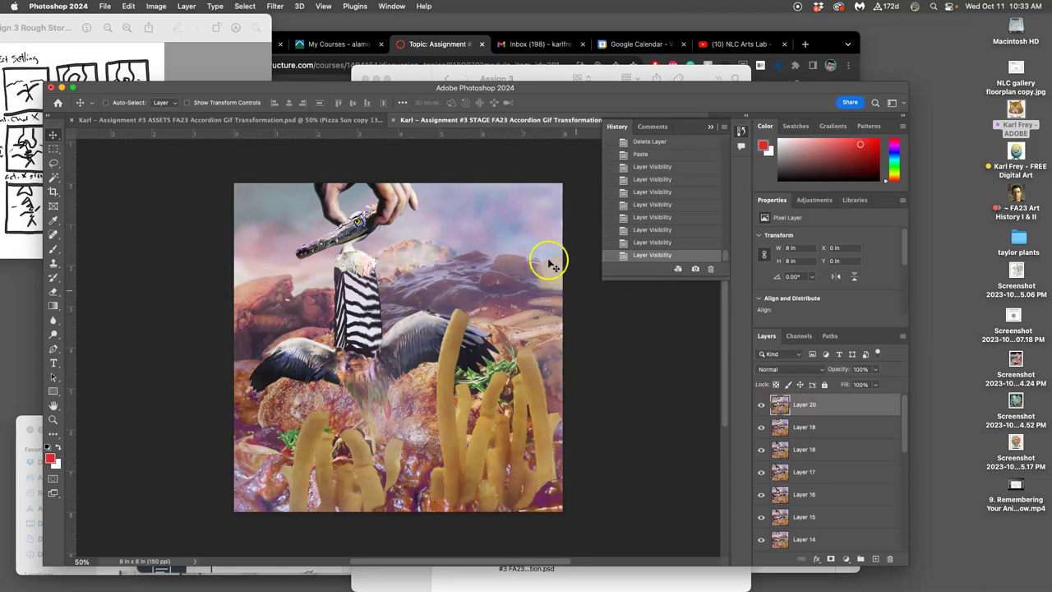
Duplicate Pizza Sun copy 13 as copy 14, hide copy 13, and drag the new sun slightly.
left_click(298, 120)
scroll(779, 427, "up", 10)
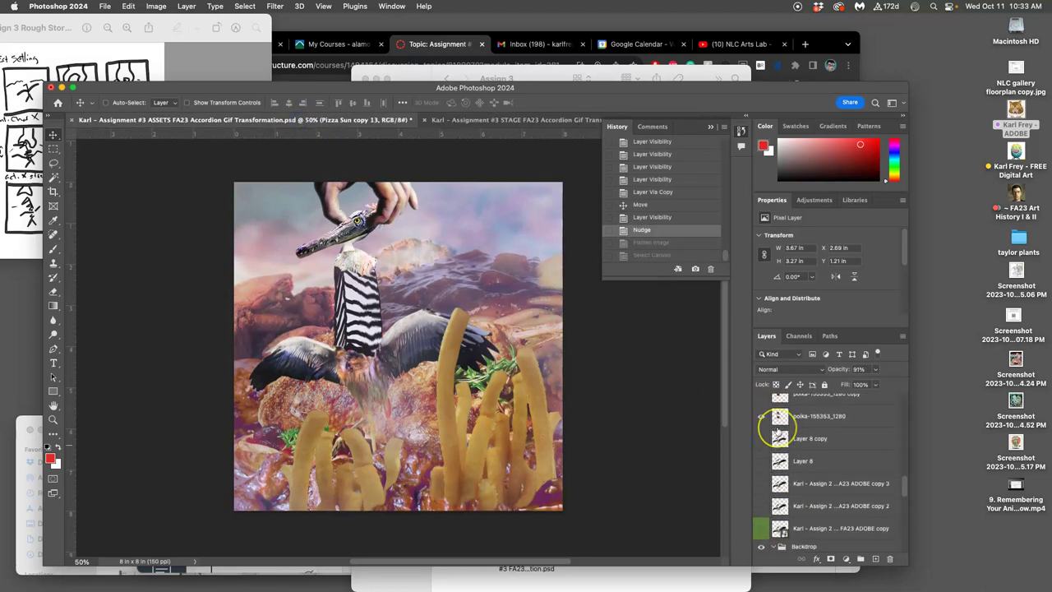
scroll(779, 427, "down", 10)
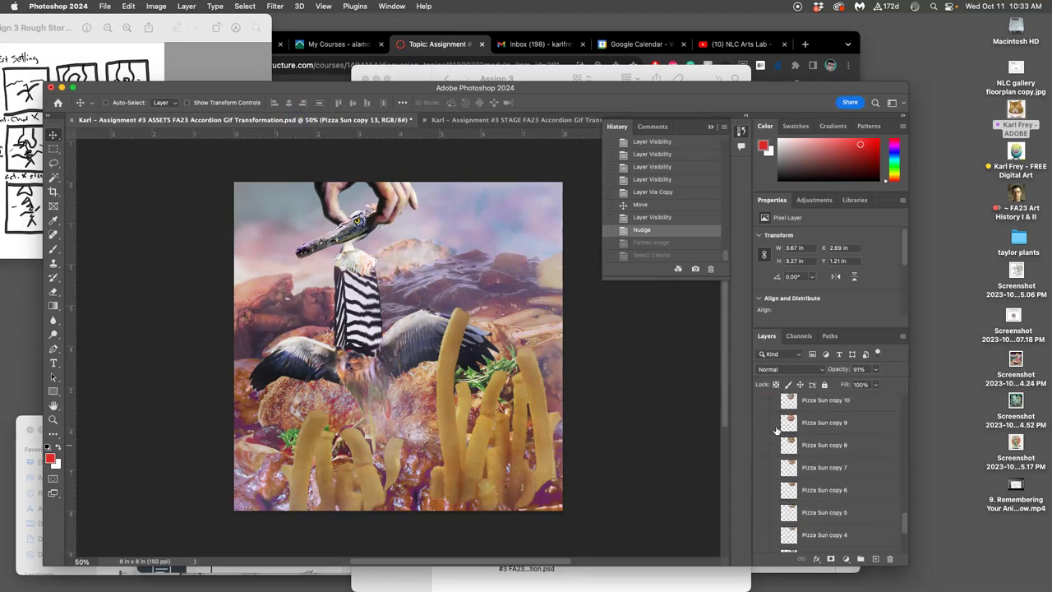
scroll(777, 429, "up", 5)
left_click(815, 411)
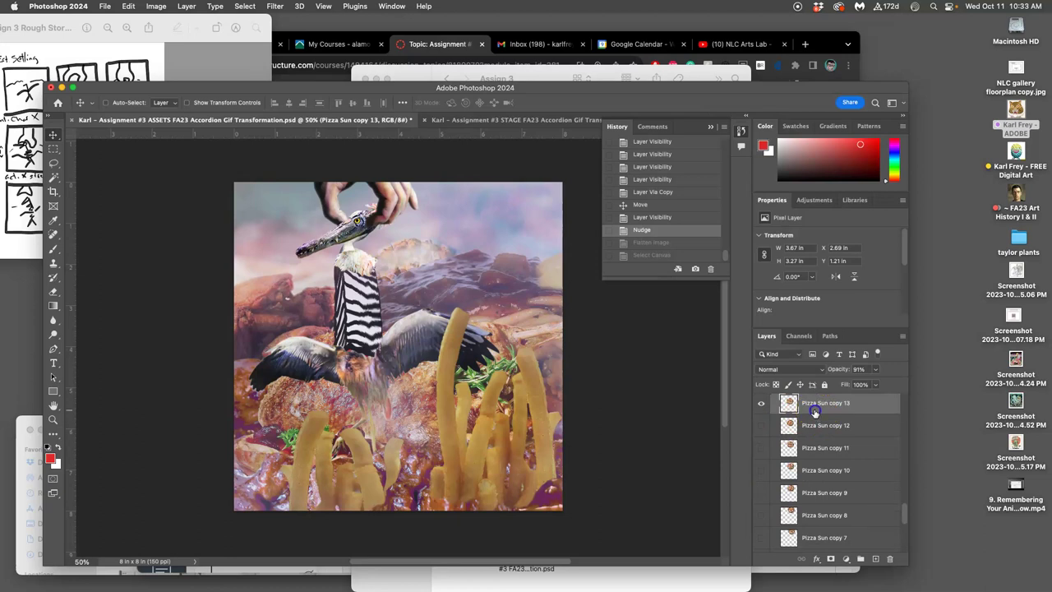
key("super+j")
left_click(762, 427)
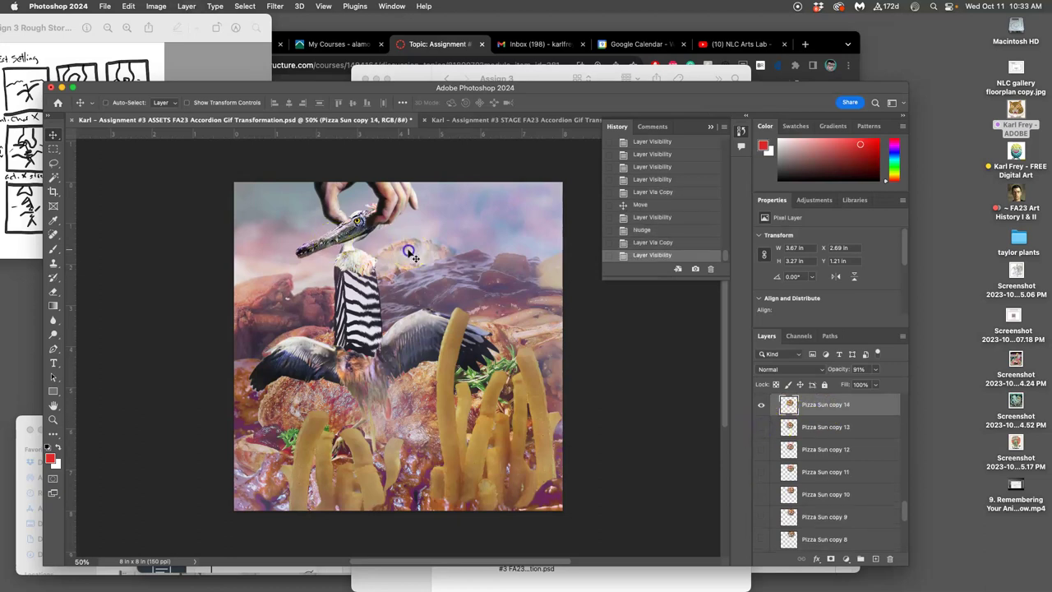
left_click_drag(409, 252, 401, 261)
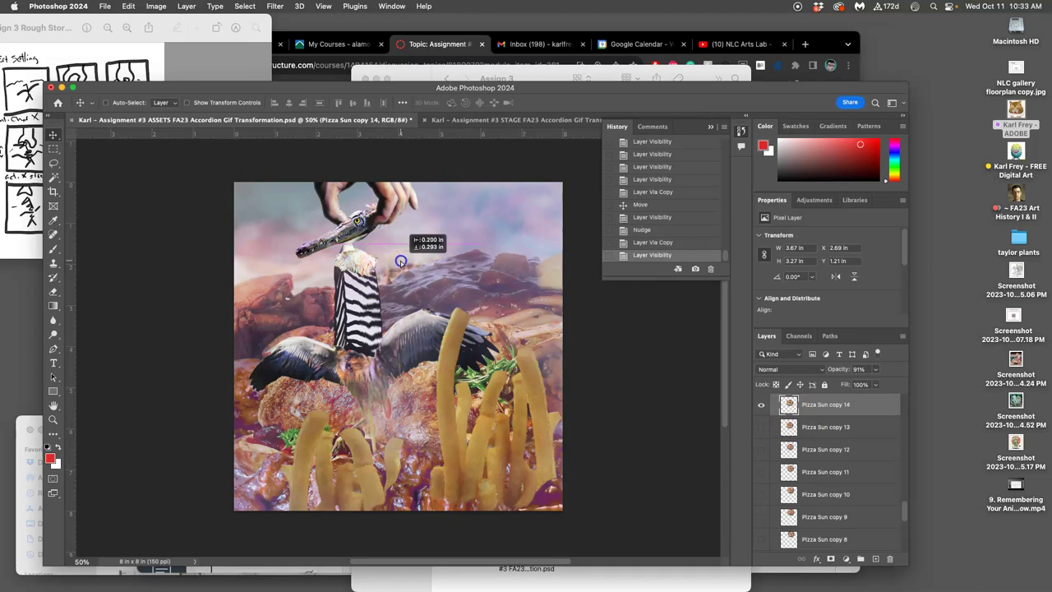
In STAGE, toggle Layers 20 and 19 to compare the latest frames.
left_click(461, 121)
left_click(376, 121)
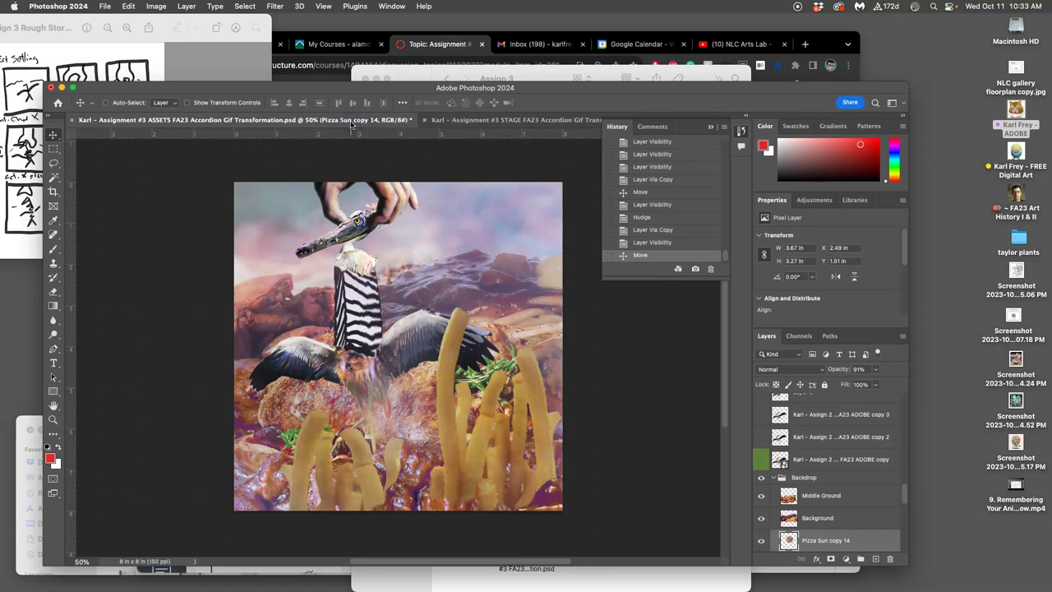
left_click(461, 121)
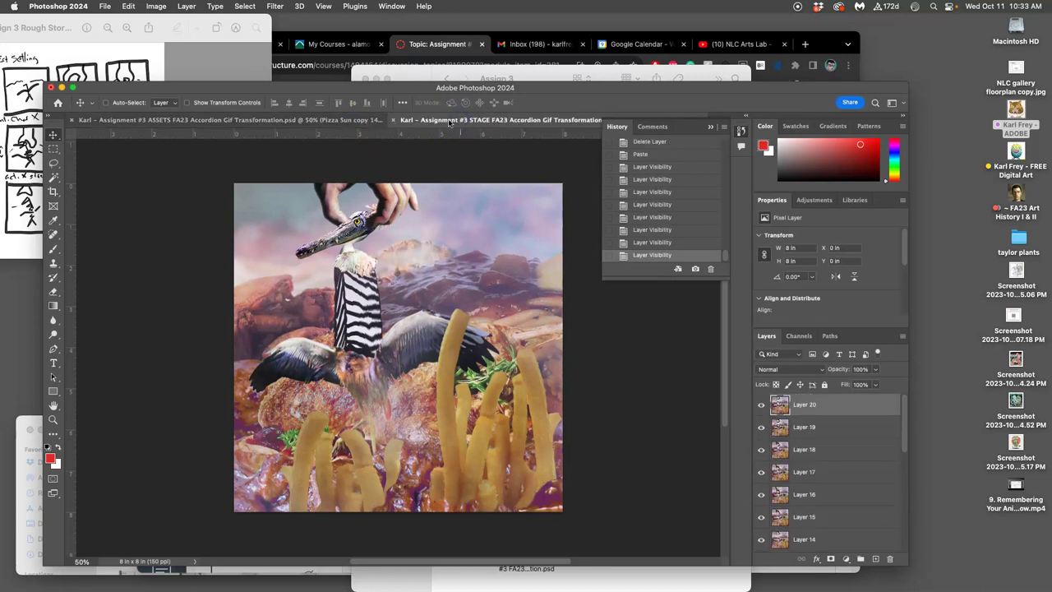
left_click(761, 405)
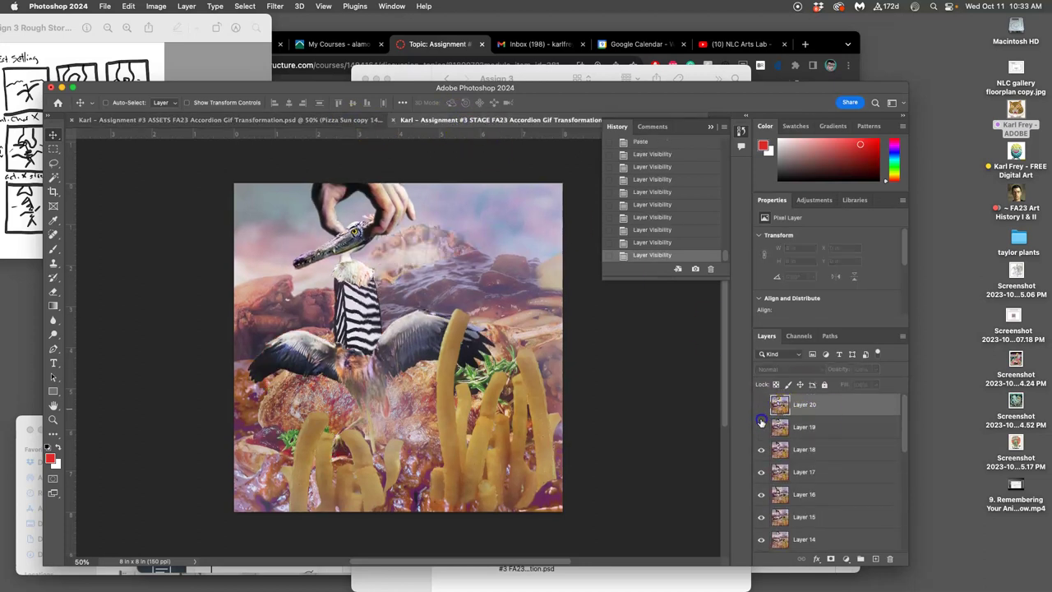
left_click(761, 427)
left_click(761, 427)
left_click(762, 405)
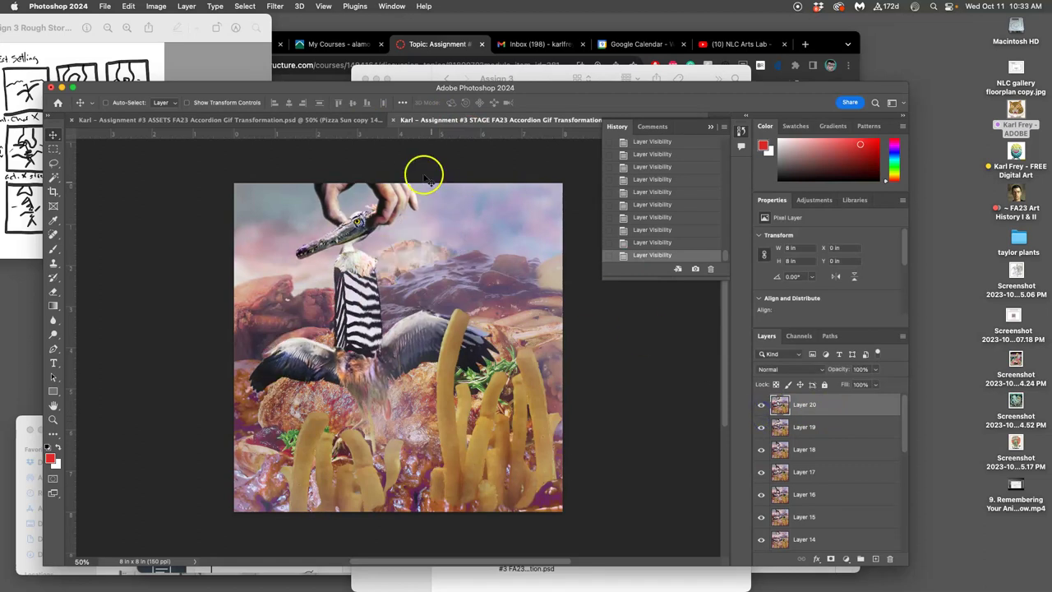
Toggle Pizza Sun copies 13 and 12, then reposition copy 14 to X 2.5 in, Y 1.63 in.
left_click(348, 121)
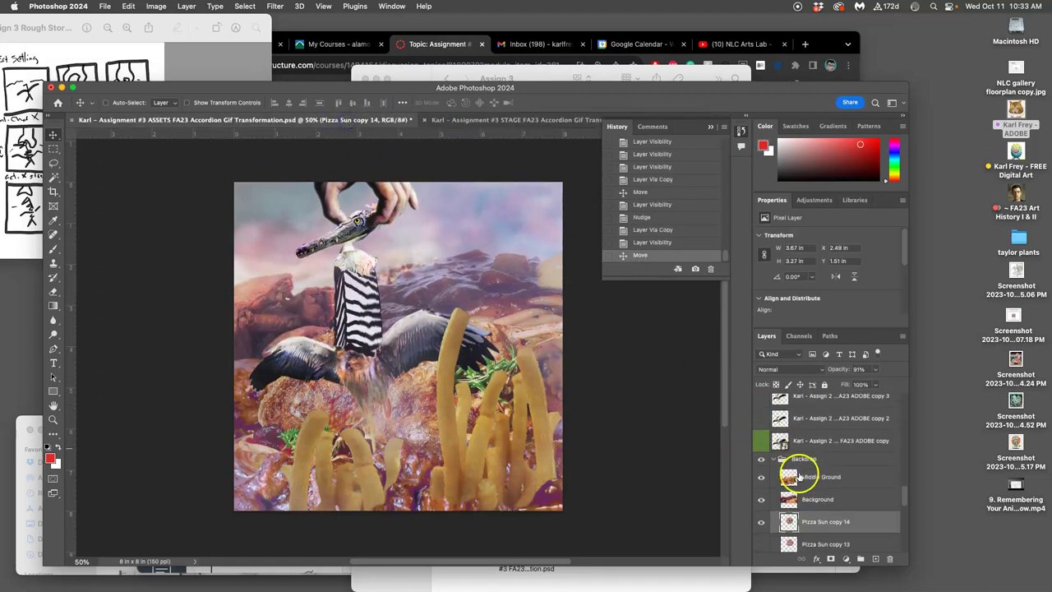
scroll(797, 475, "down", 2)
left_click(762, 508)
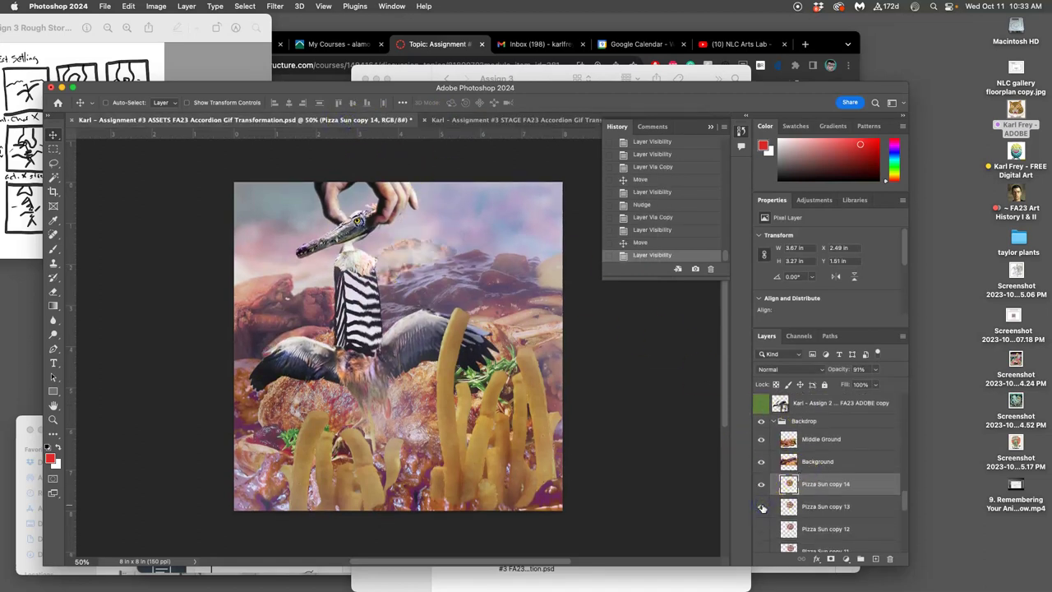
left_click(762, 530)
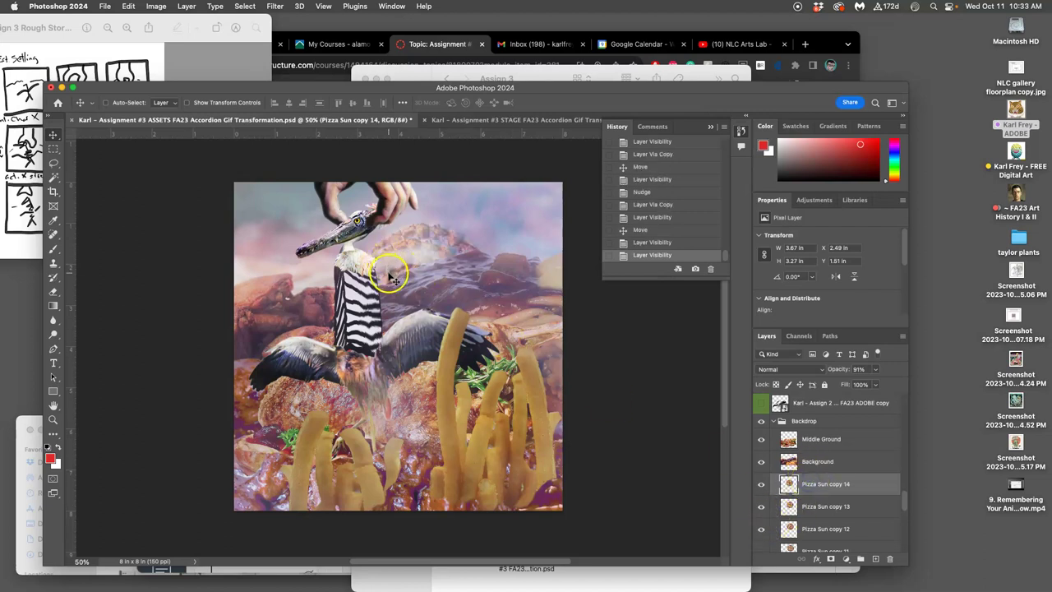
left_click_drag(385, 279, 395, 275)
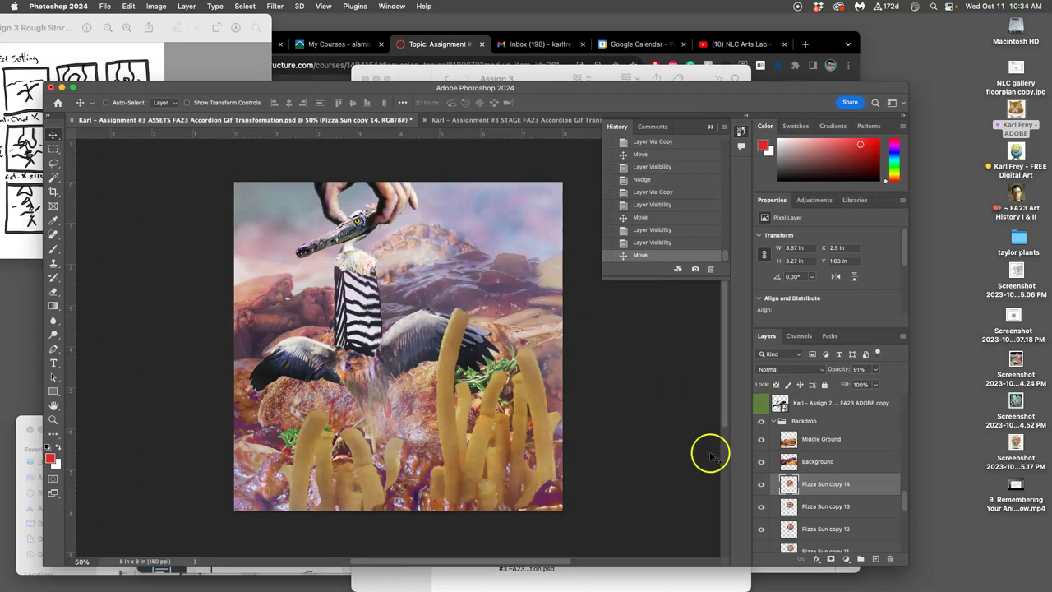
Hide the Pizza Sun copy 13 and copy 12 layers.
left_click(761, 507)
left_click(762, 528)
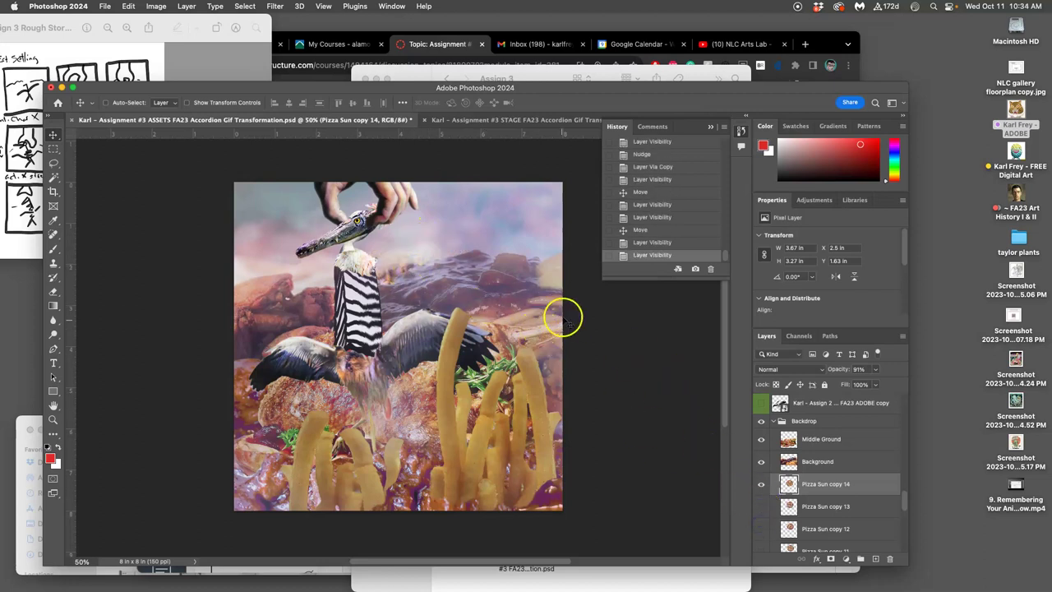
scroll(831, 441, "down", 5)
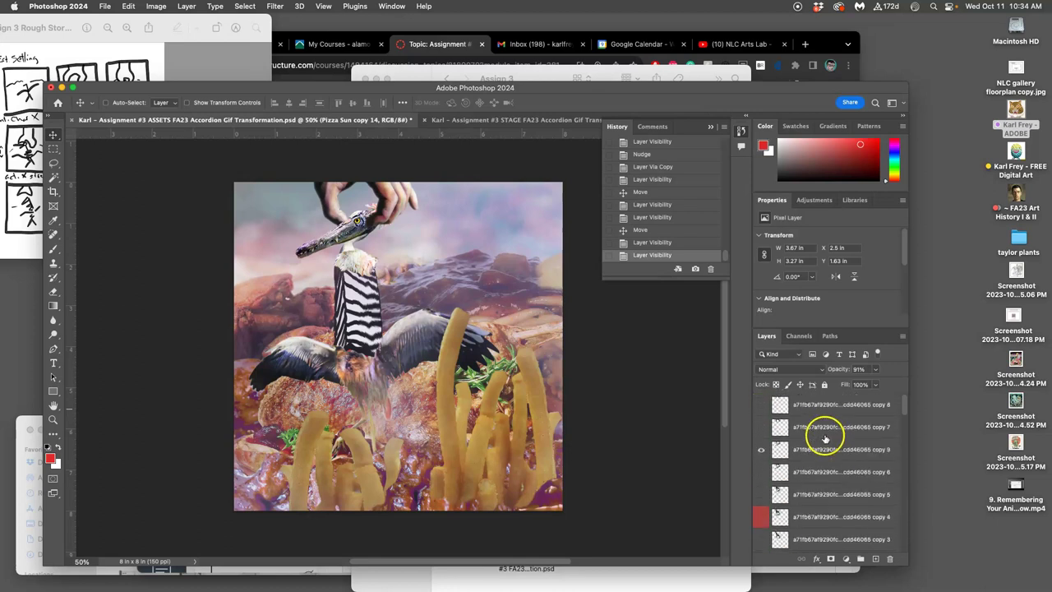
Toggle the hand copy layers until only the empty hand's fingertips show, with hand layer copy 7 hidden.
left_click(762, 428)
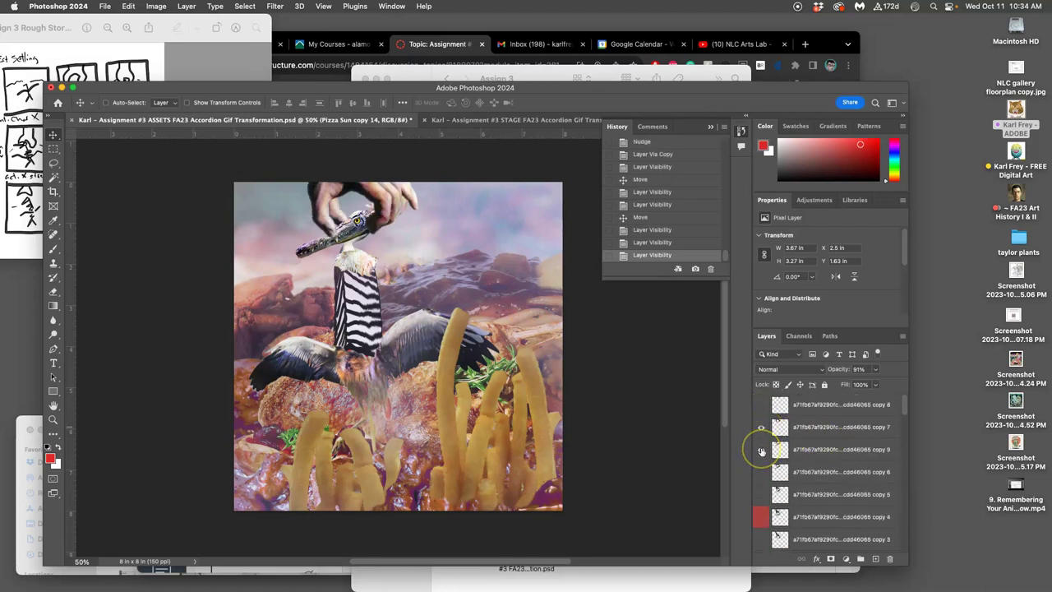
left_click(762, 450)
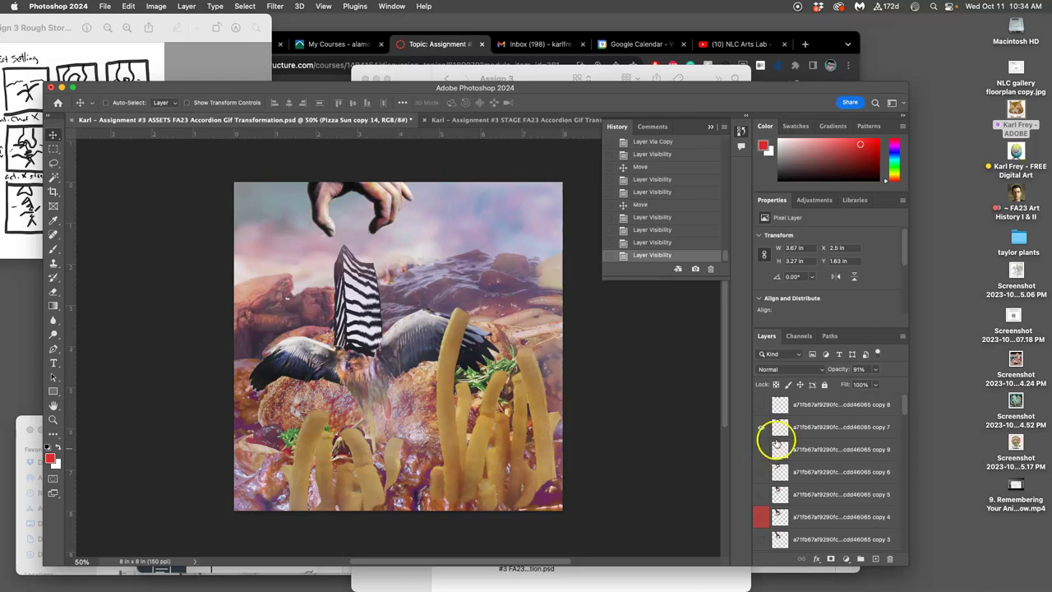
left_click(762, 427)
left_click(761, 428)
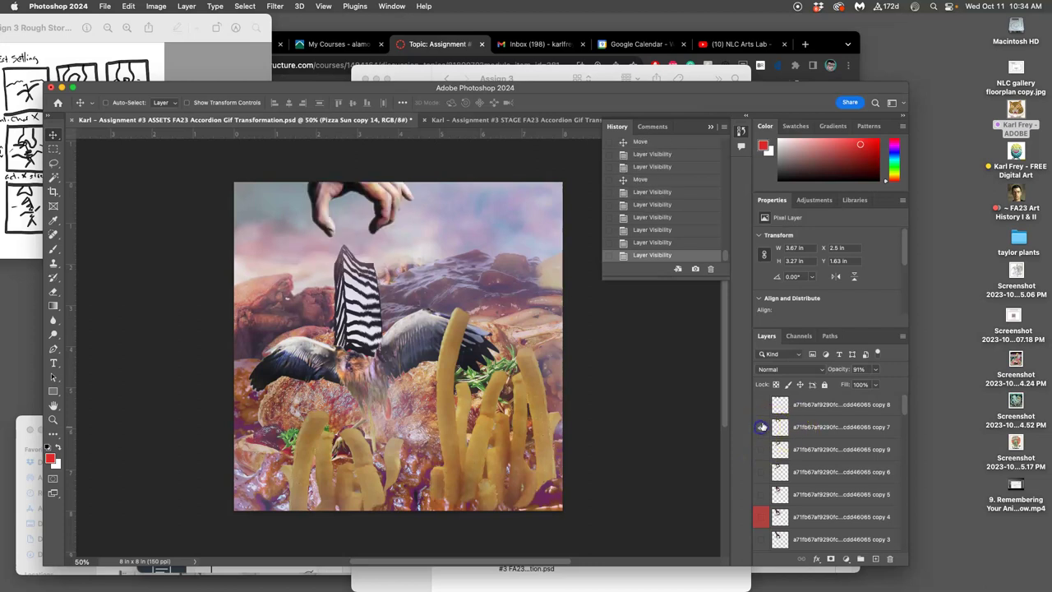
left_click(762, 405)
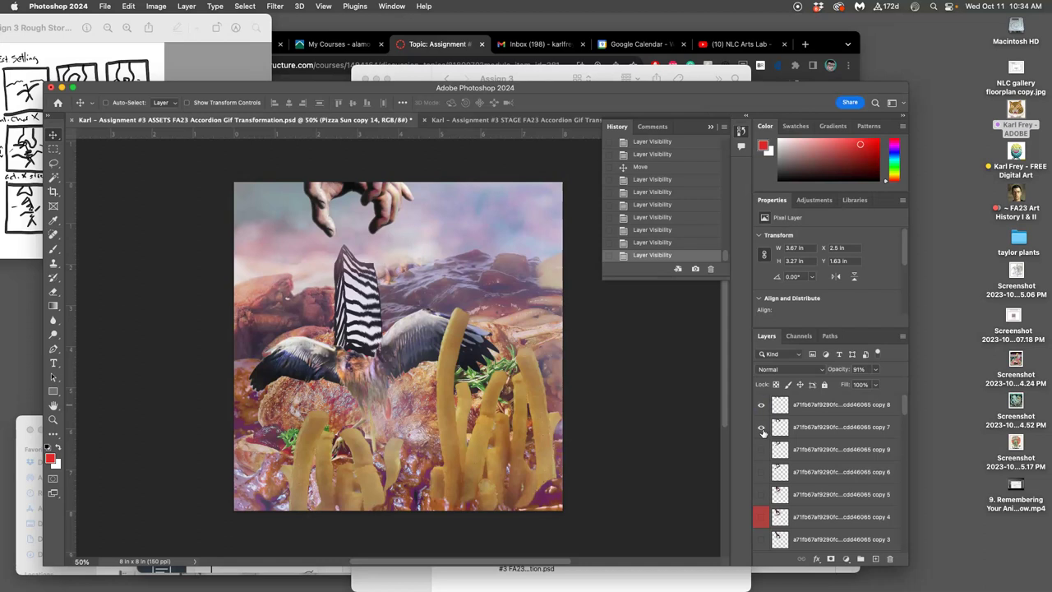
left_click(762, 427)
left_click(763, 451)
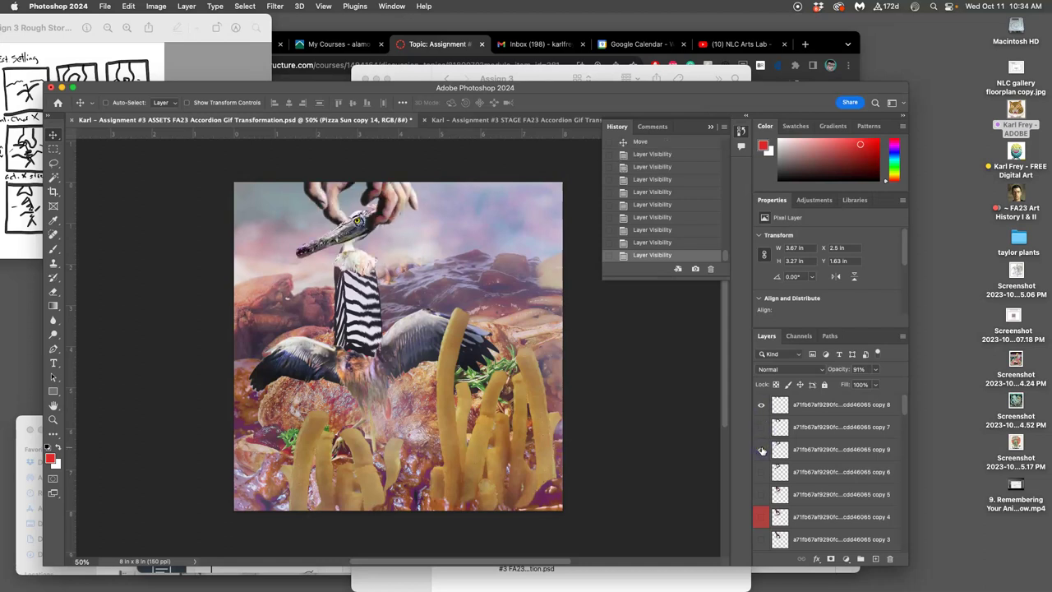
left_click(762, 450)
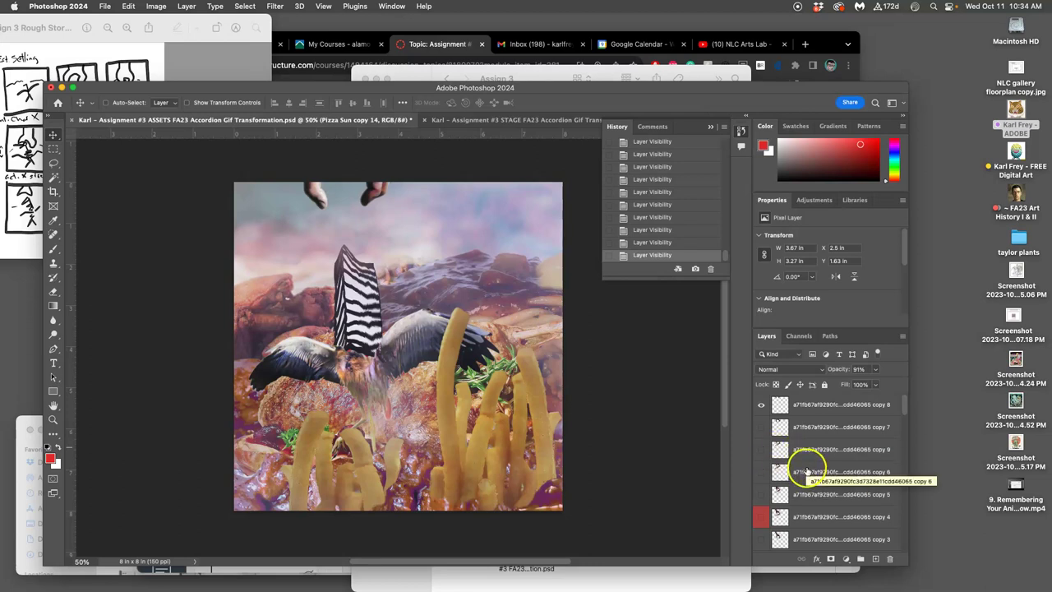
scroll(807, 469, "down", 2)
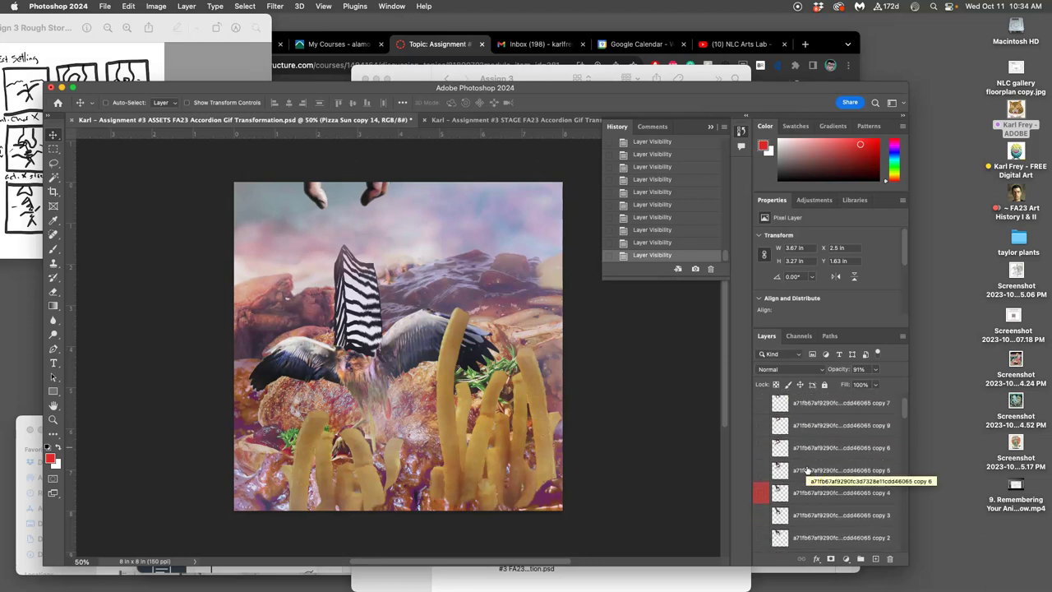
scroll(807, 469, "down", 8)
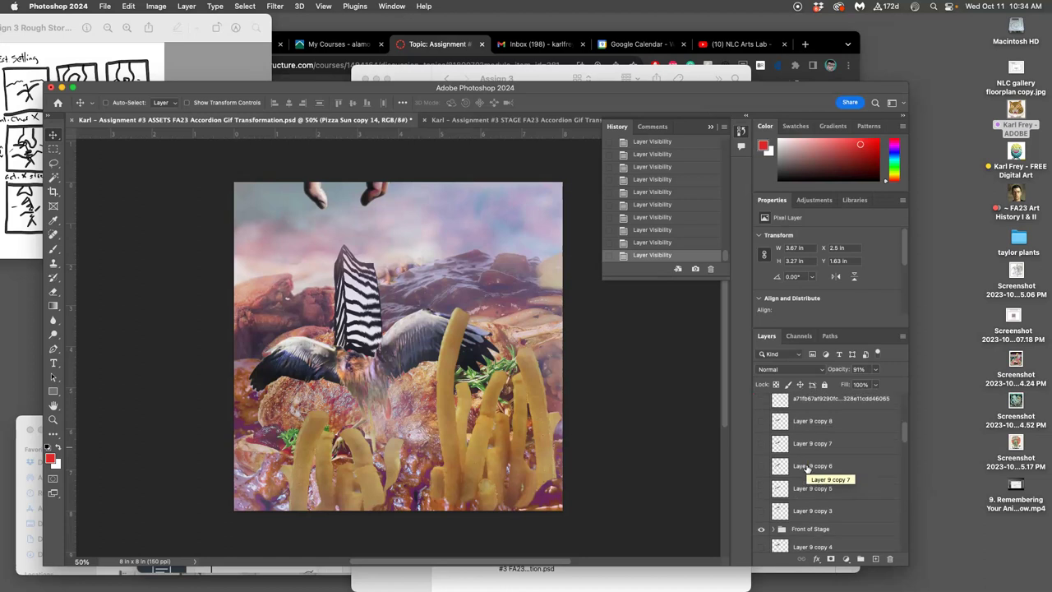
scroll(807, 468, "down", 5)
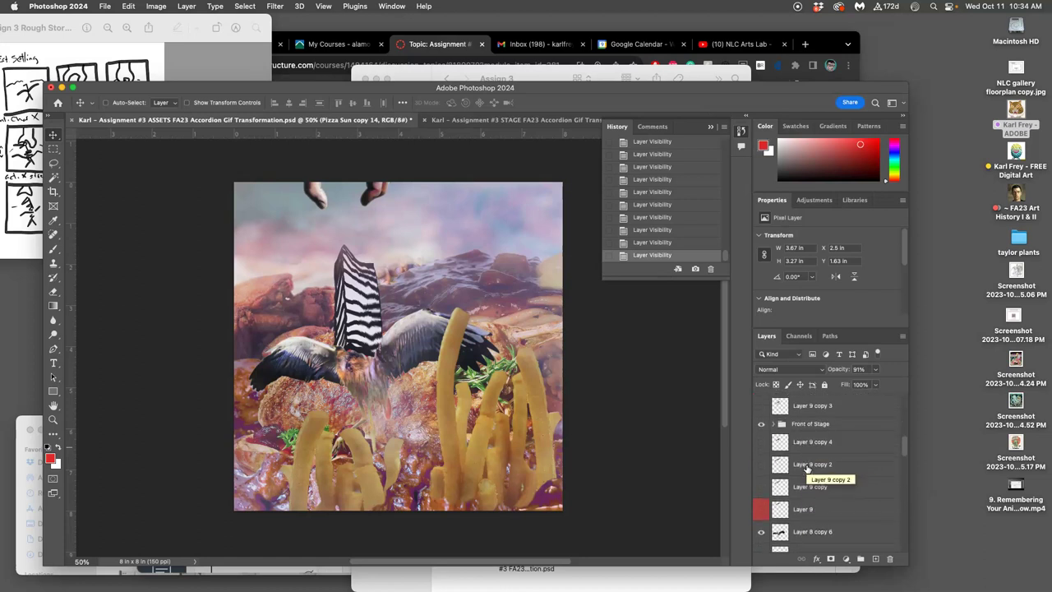